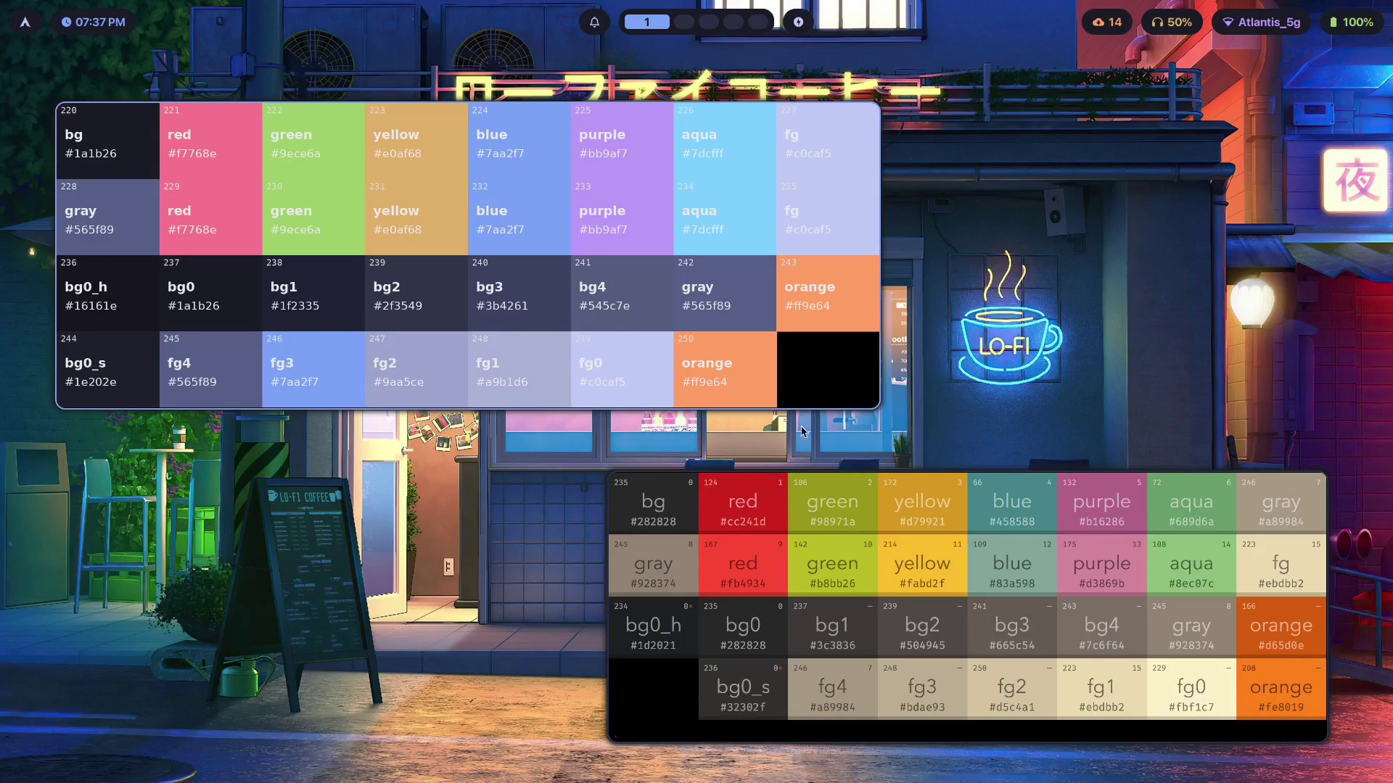
Step: Switch to workspace 2 and apply the catppuccin theme, followed by the noir theme
{"action": "key", "text": "super+2"}
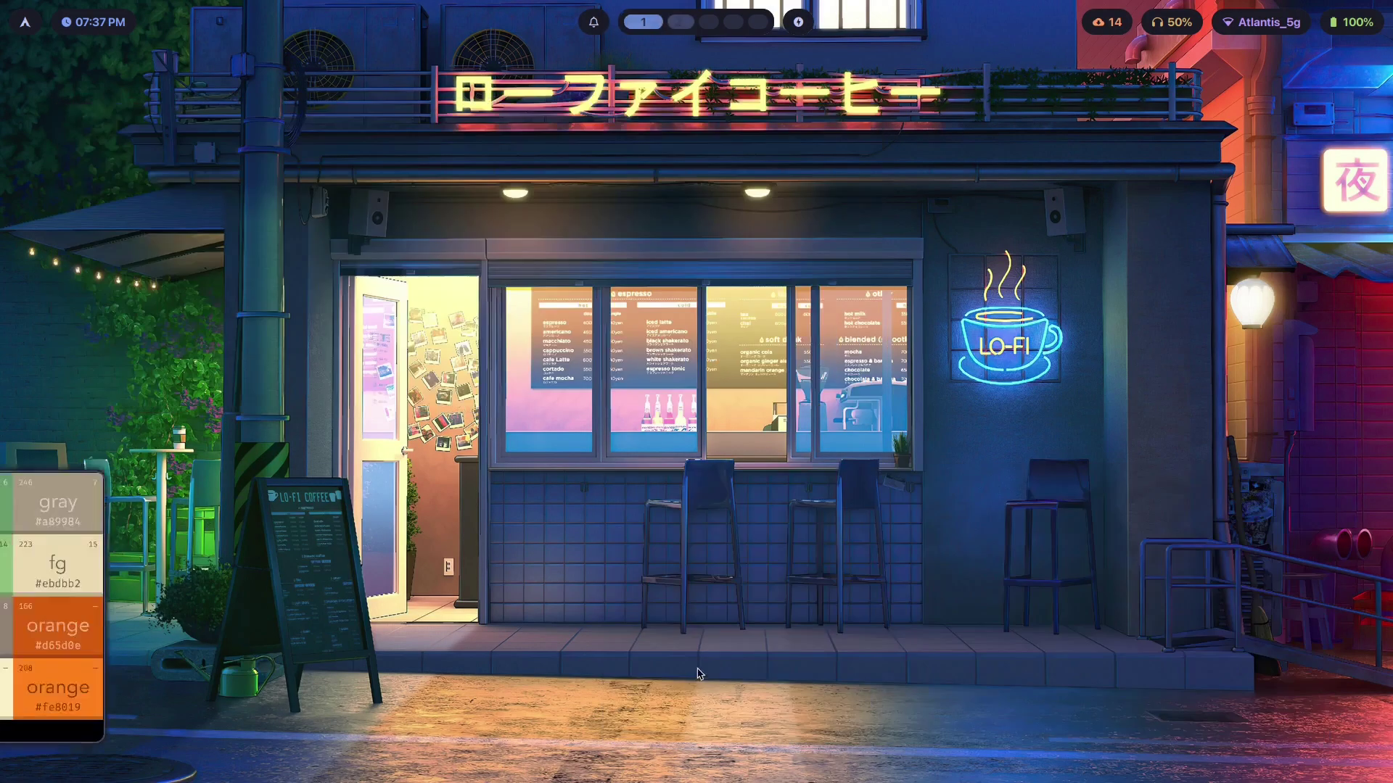
{"action": "key", "text": "super+shift+t"}
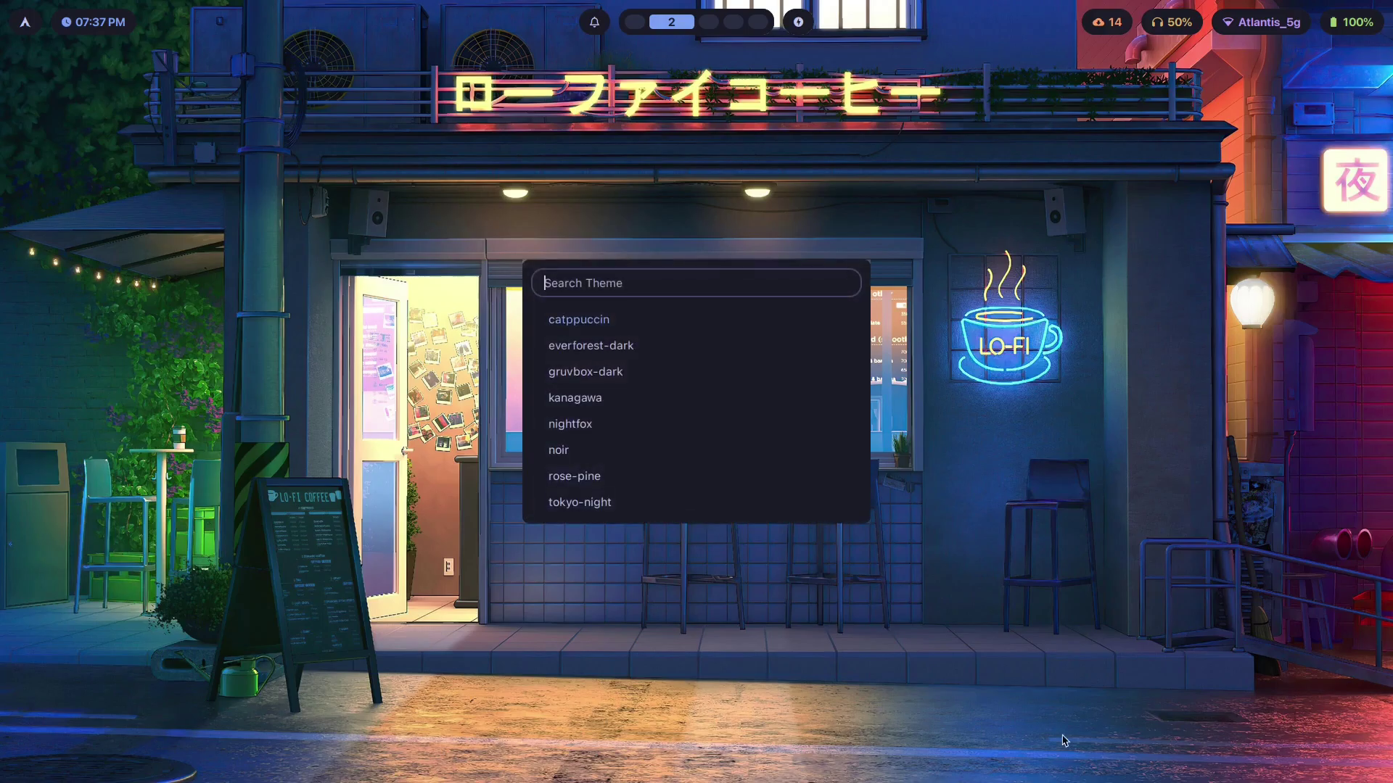
{"action": "key", "text": "Return"}
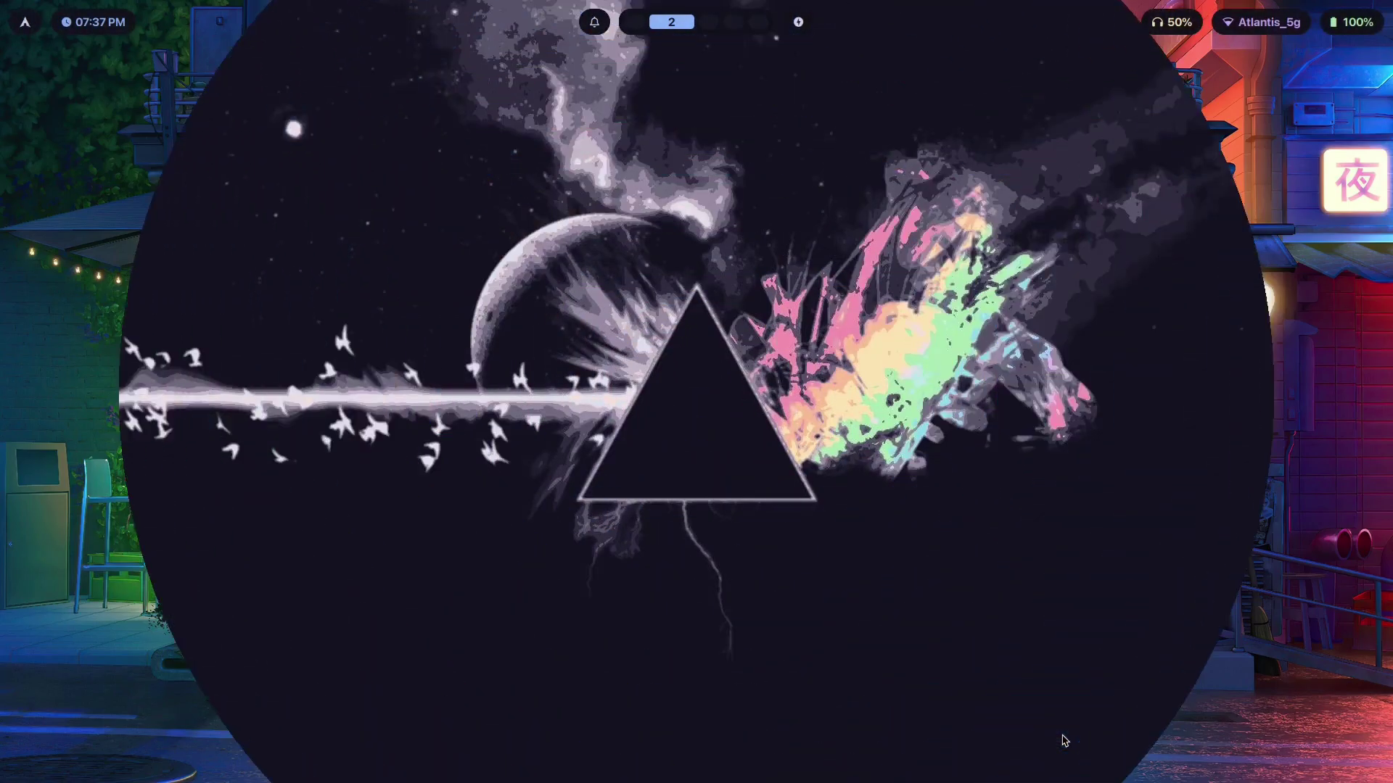
{"action": "key", "text": "super+ctrl+shift+space"}
{"action": "key", "text": "Return"}
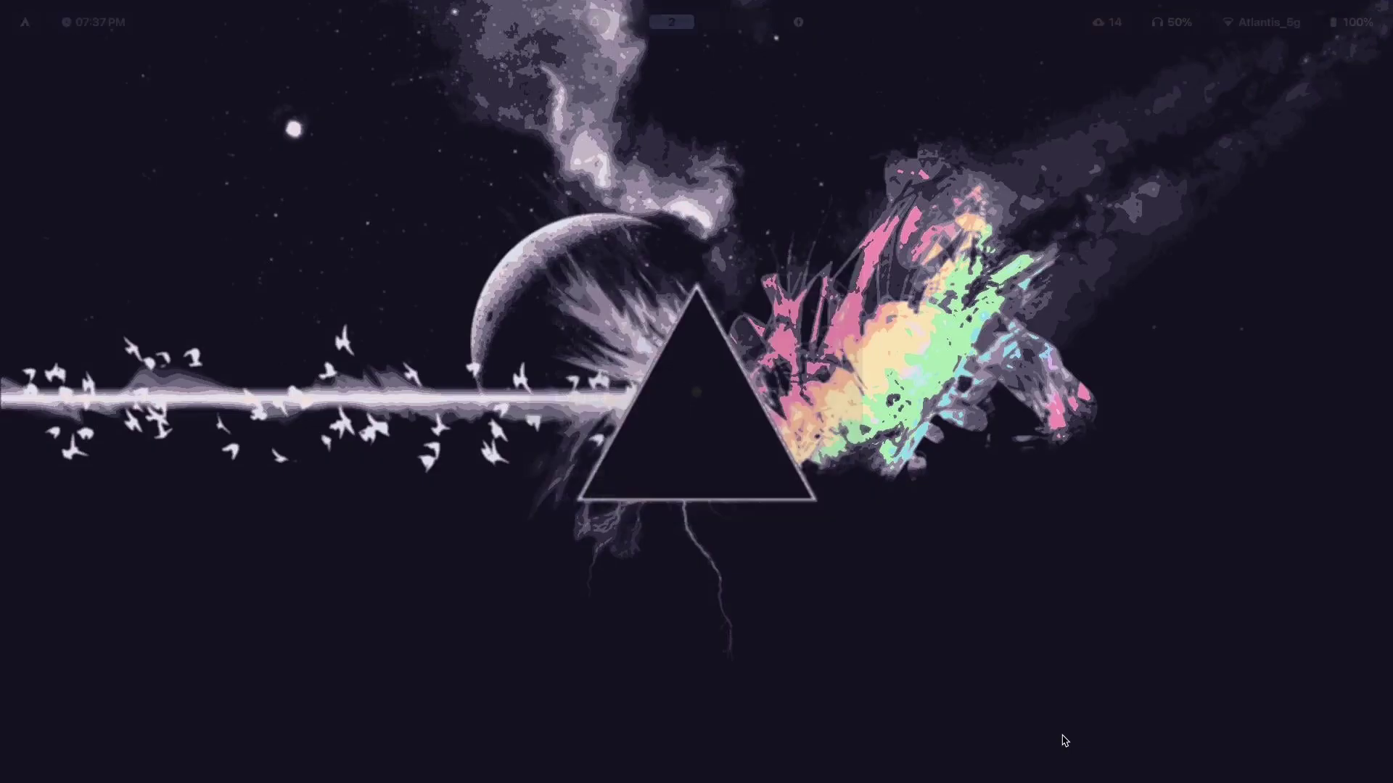
Step: Apply the nightfox theme, and switch the desktop back to tokyo-night
{"action": "key", "text": "super+ctrl+shift+space"}
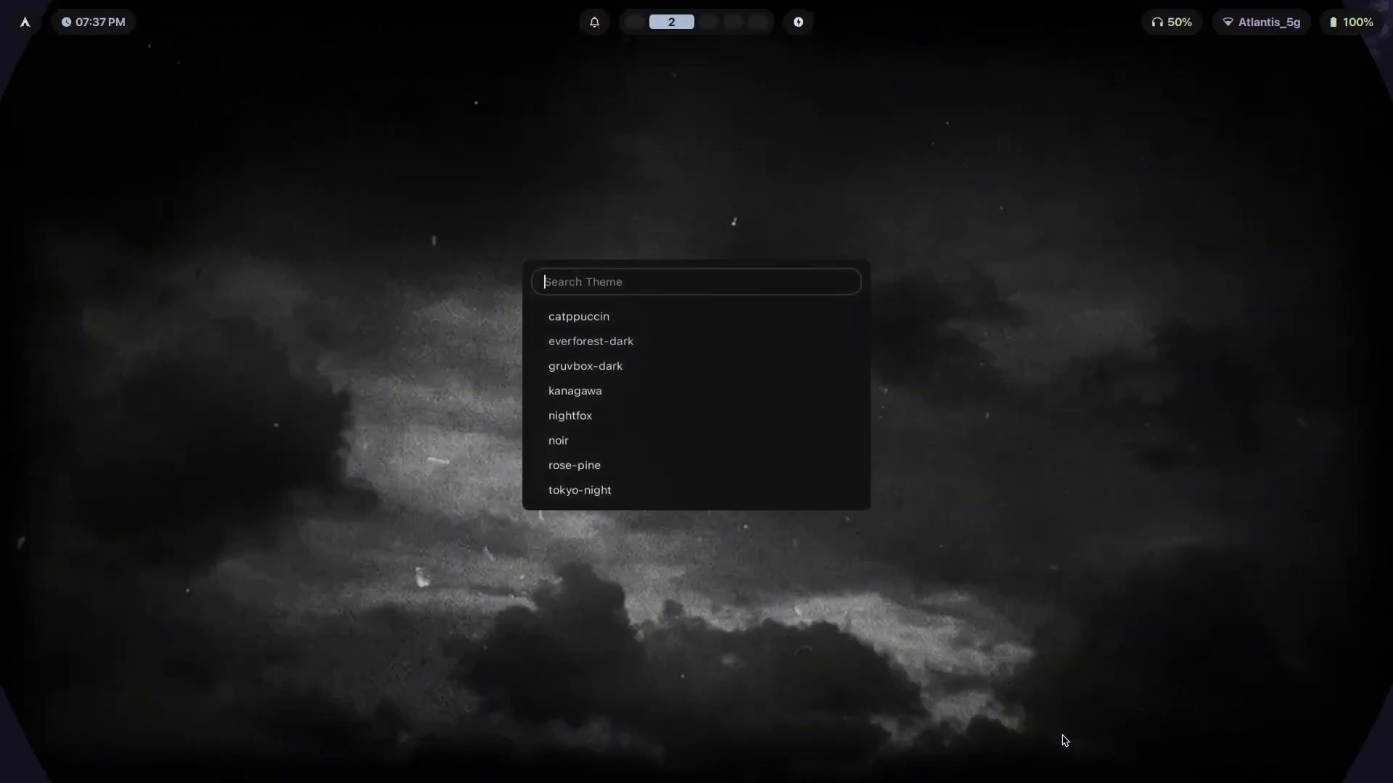
{"action": "key", "text": "Return"}
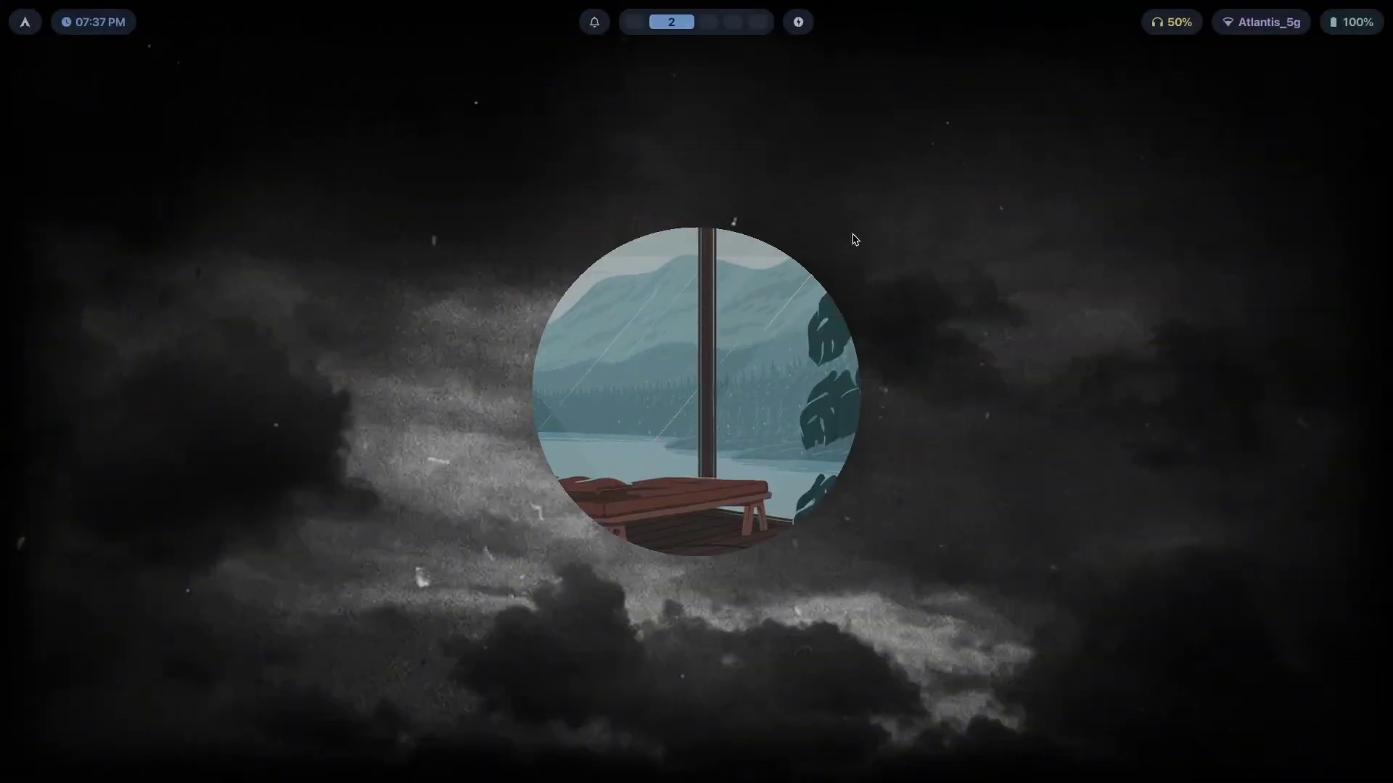
{"action": "key", "text": "super+ctrl+shift+space"}
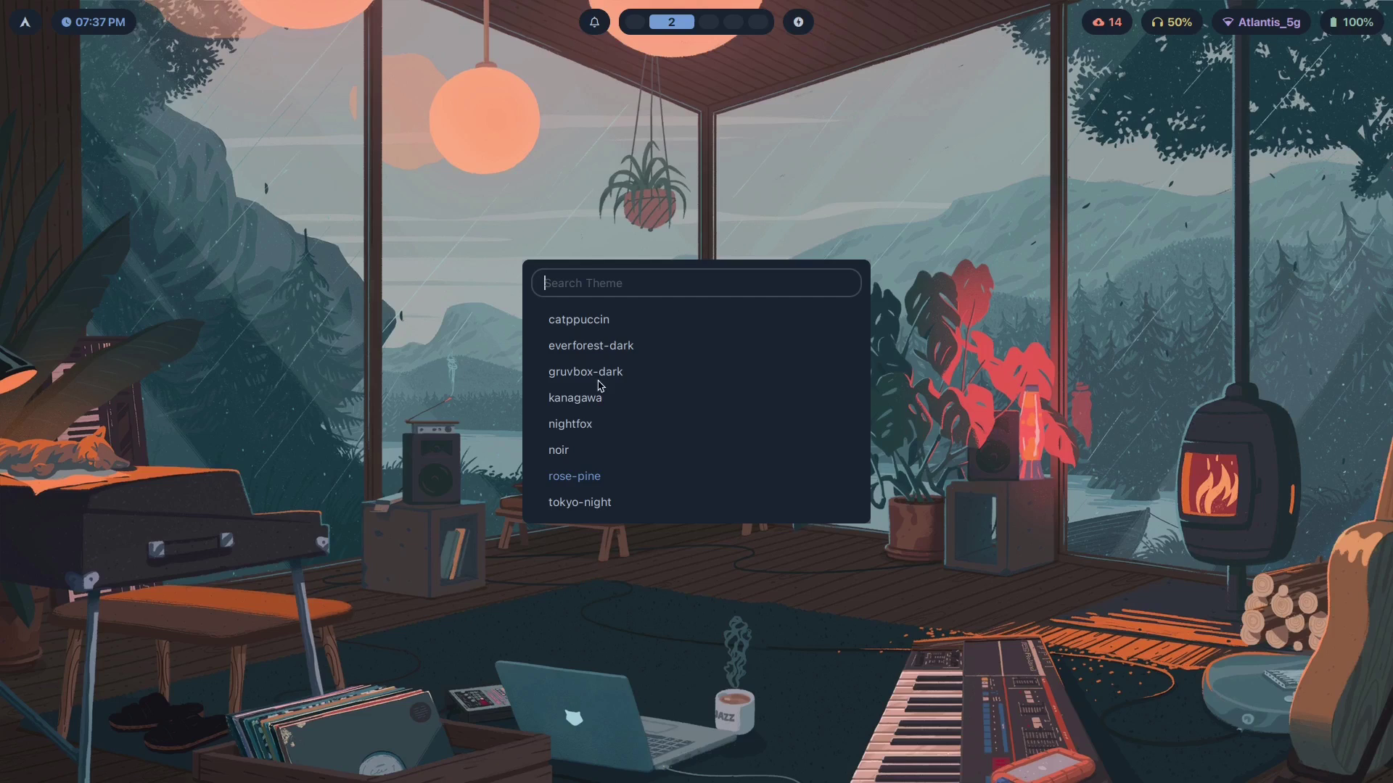
{"action": "left_click", "coordinate": [798, 509]}
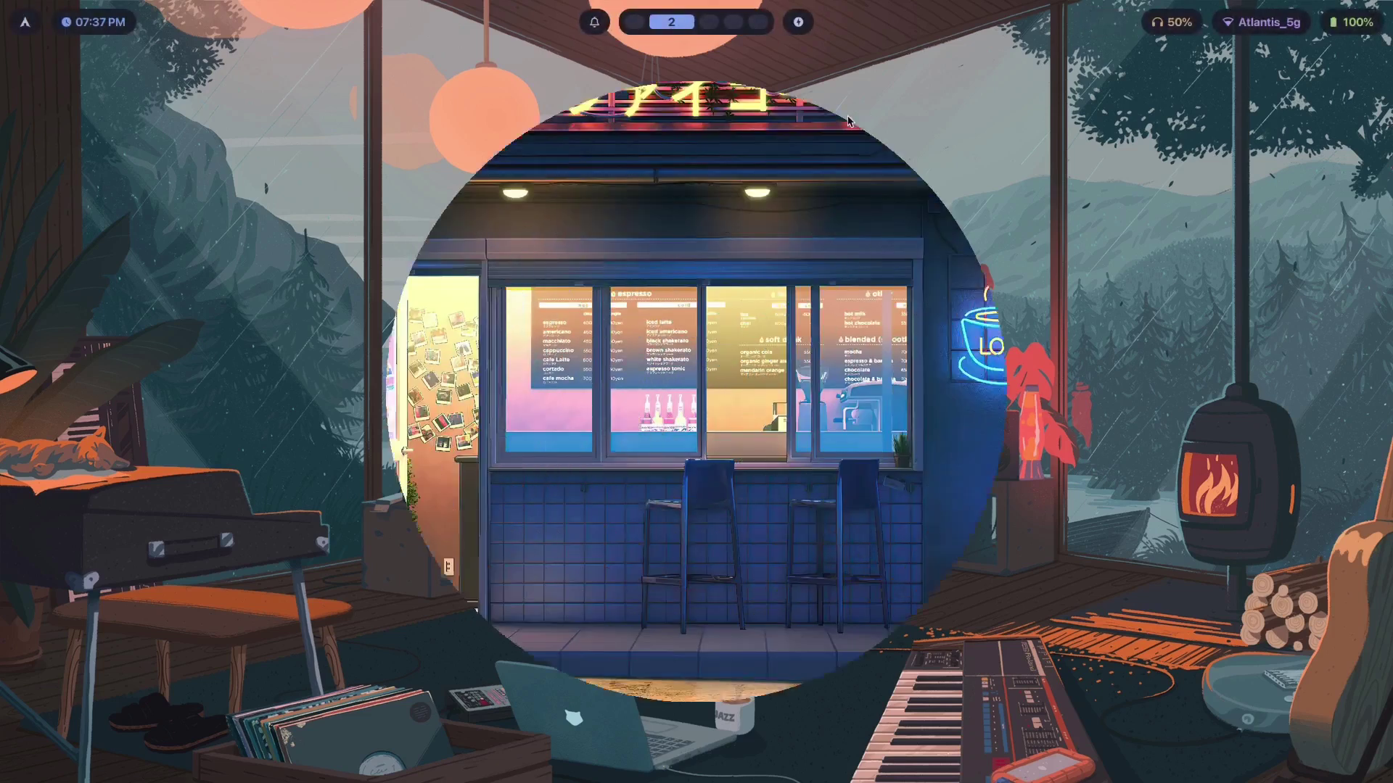
Step: Compare the two colour palette images on workspace 1 and return to the empty workspace 2
{"action": "key", "text": "super+1"}
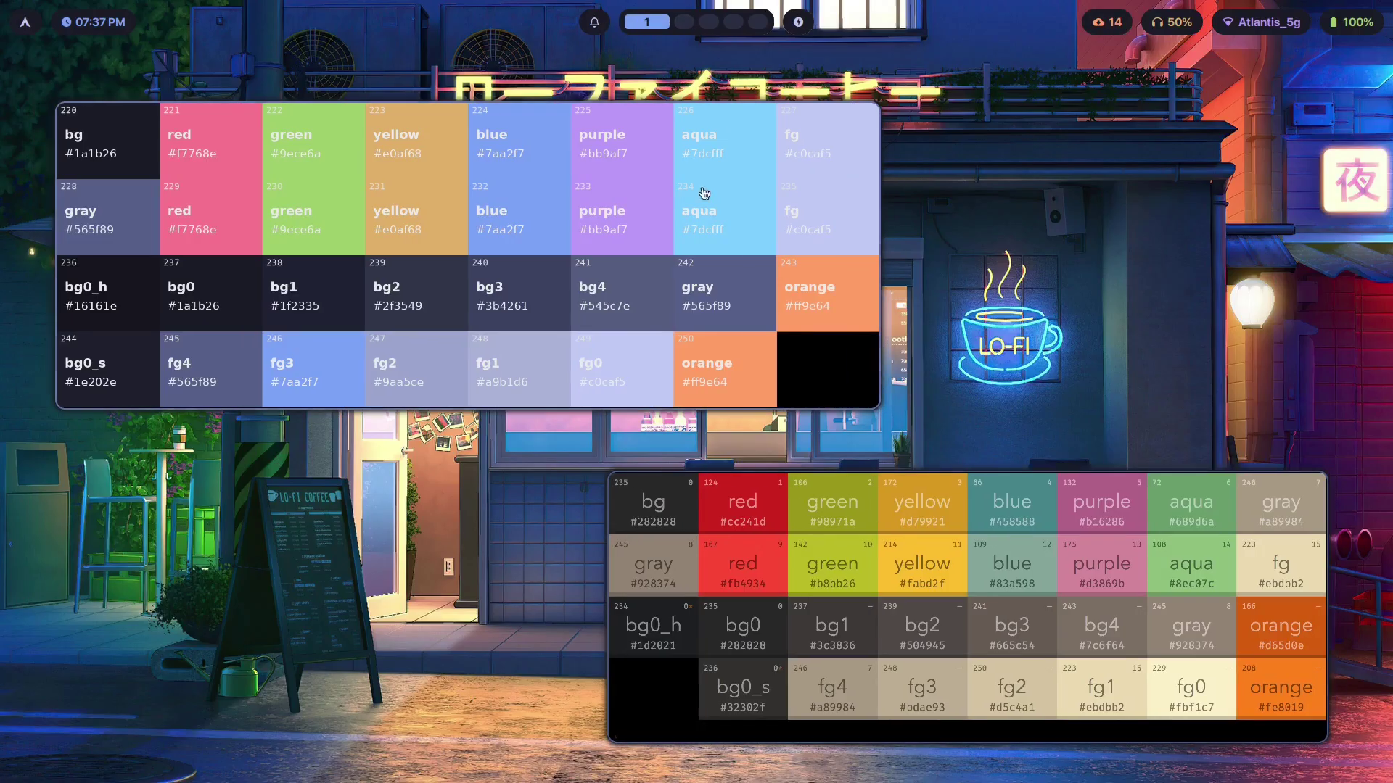
{"action": "key", "text": "super+2"}
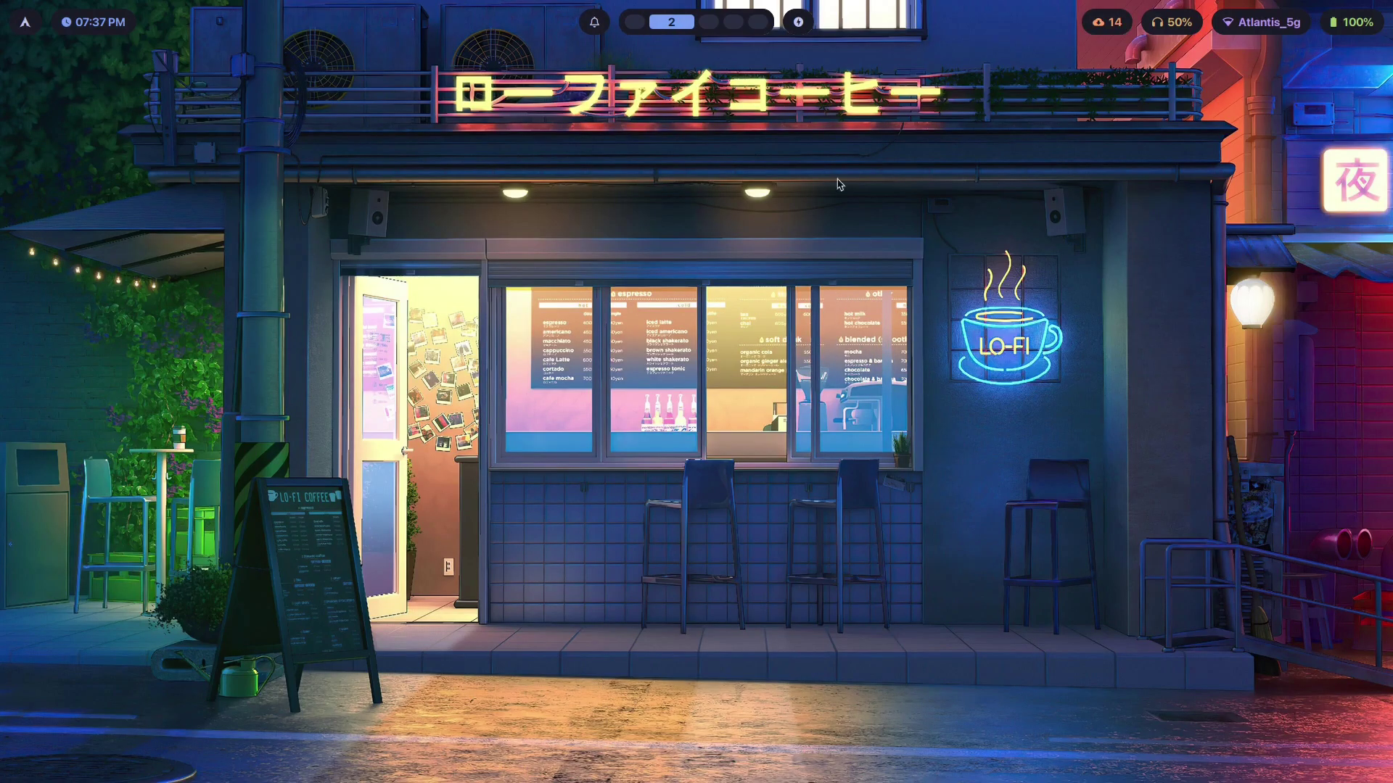
{"action": "key", "text": "super+1"}
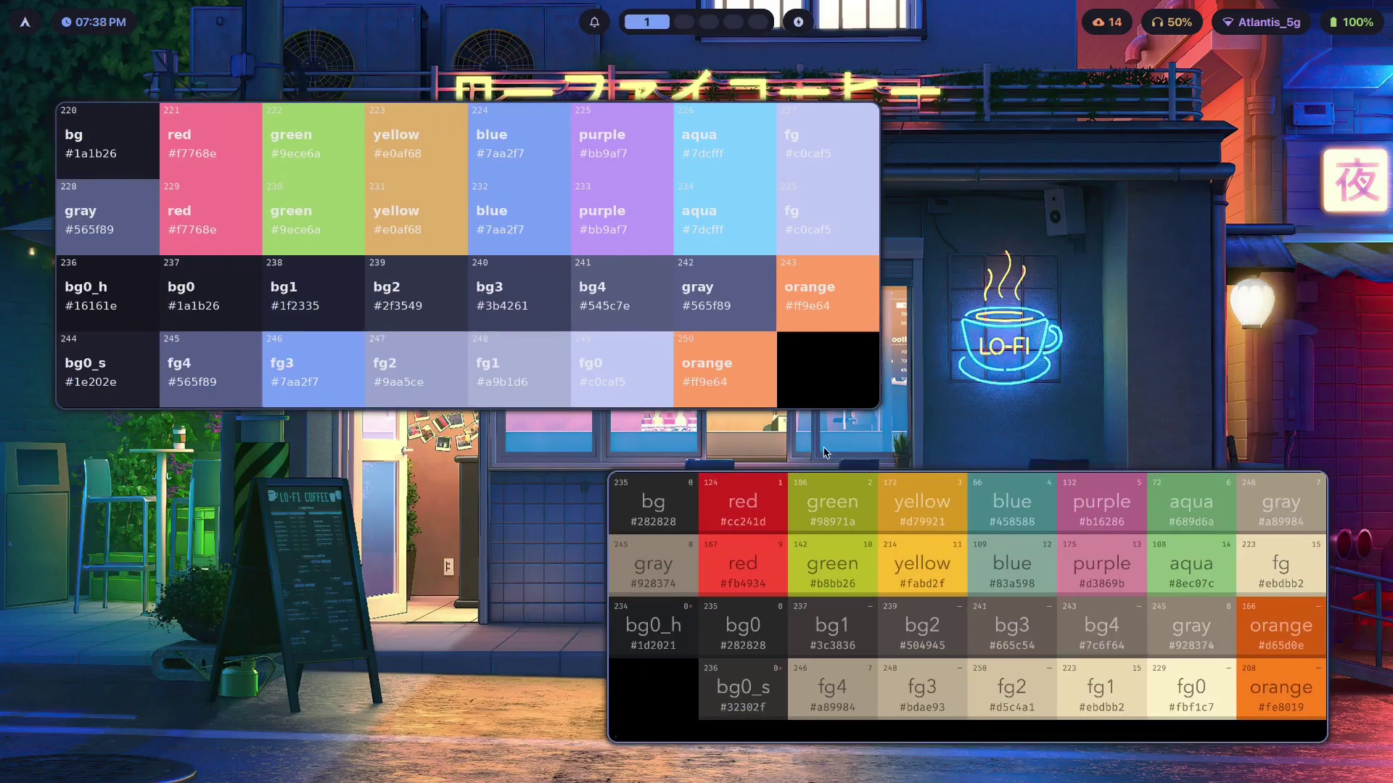
{"action": "key", "text": "super+2"}
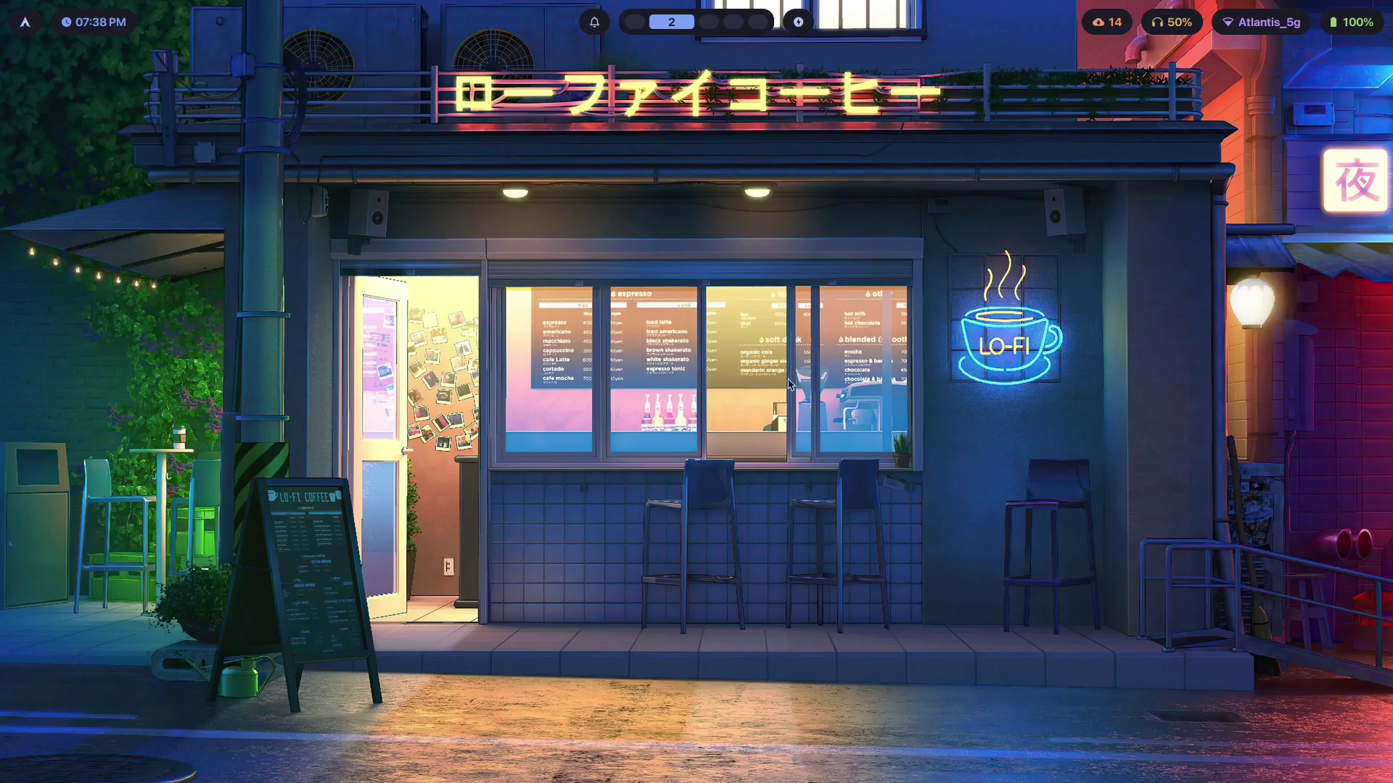
{"action": "key", "text": "super+1"}
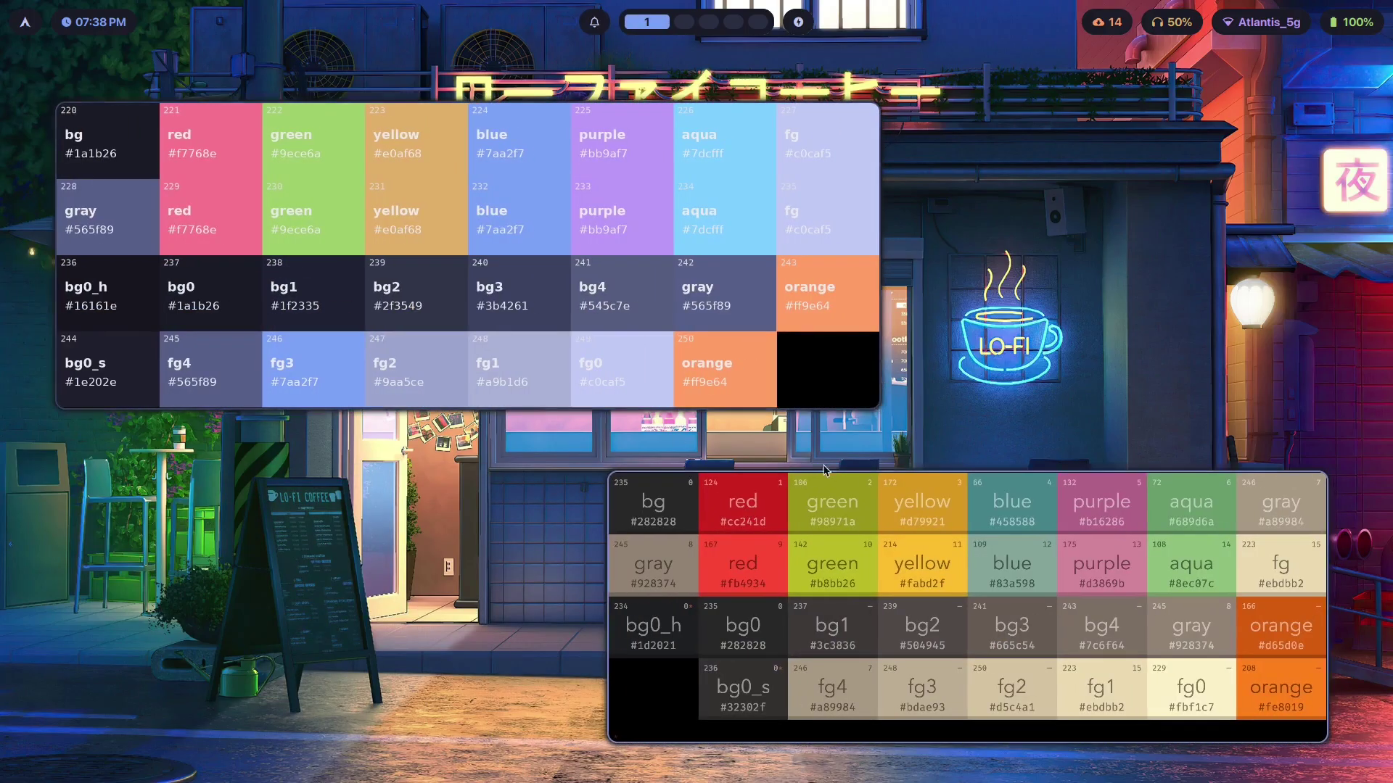
{"action": "key", "text": "super+2"}
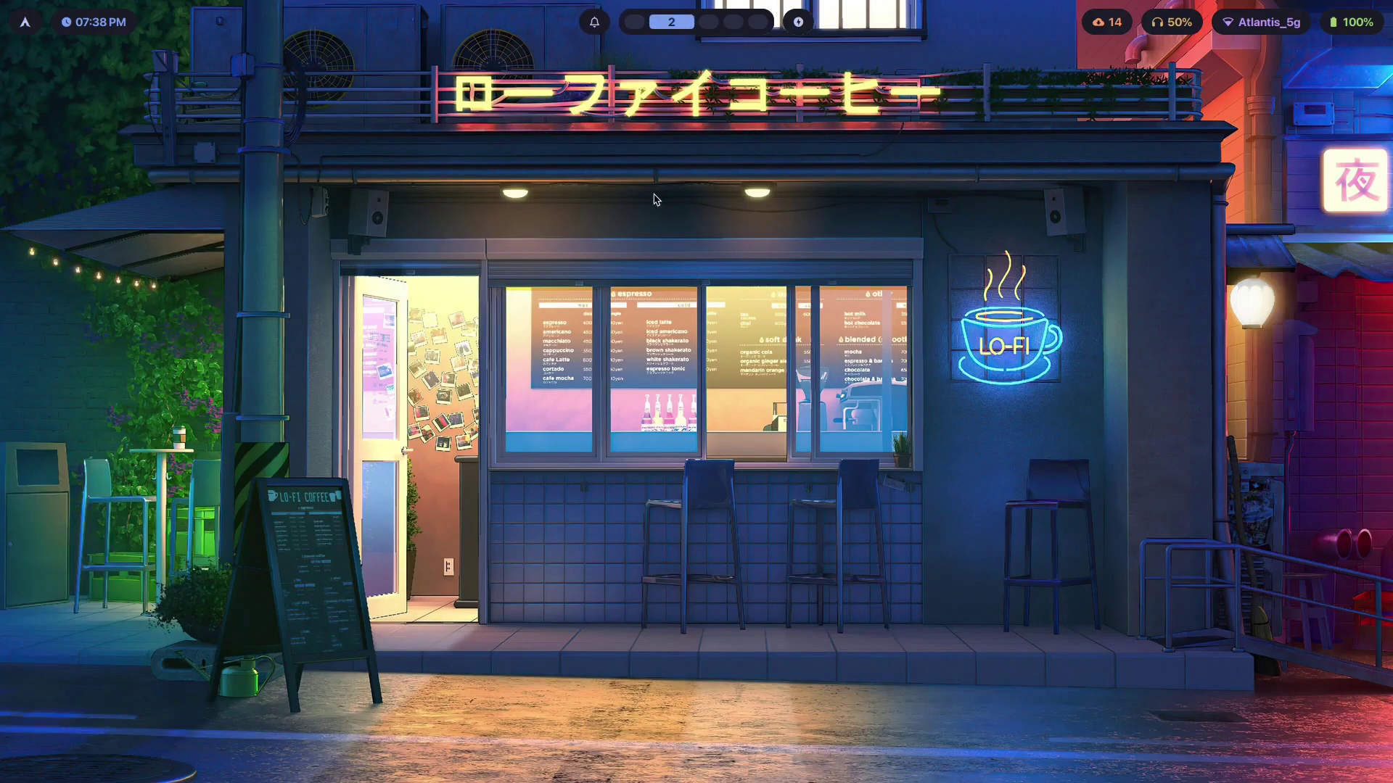
{"action": "key", "text": "super+1"}
{"action": "key", "text": "super+2"}
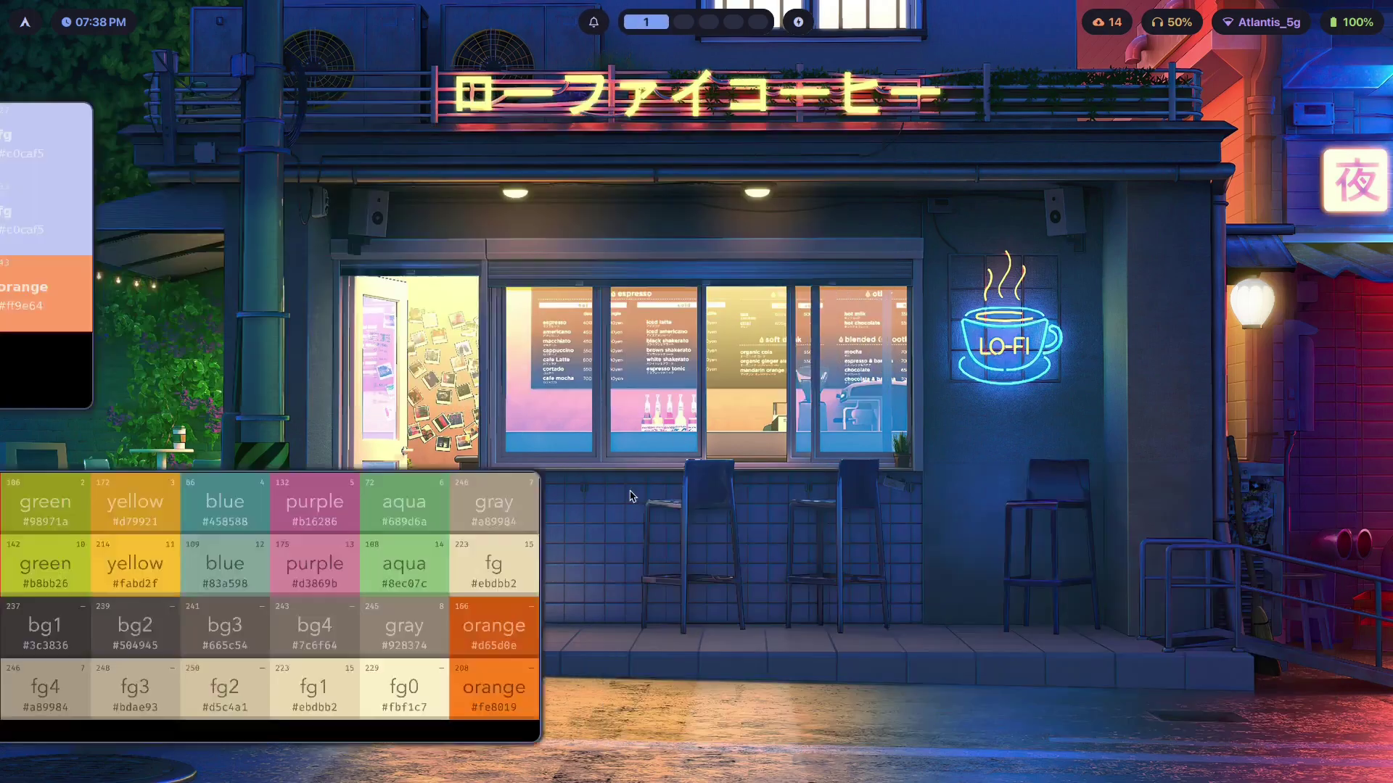
{"action": "key", "text": "super+b"}
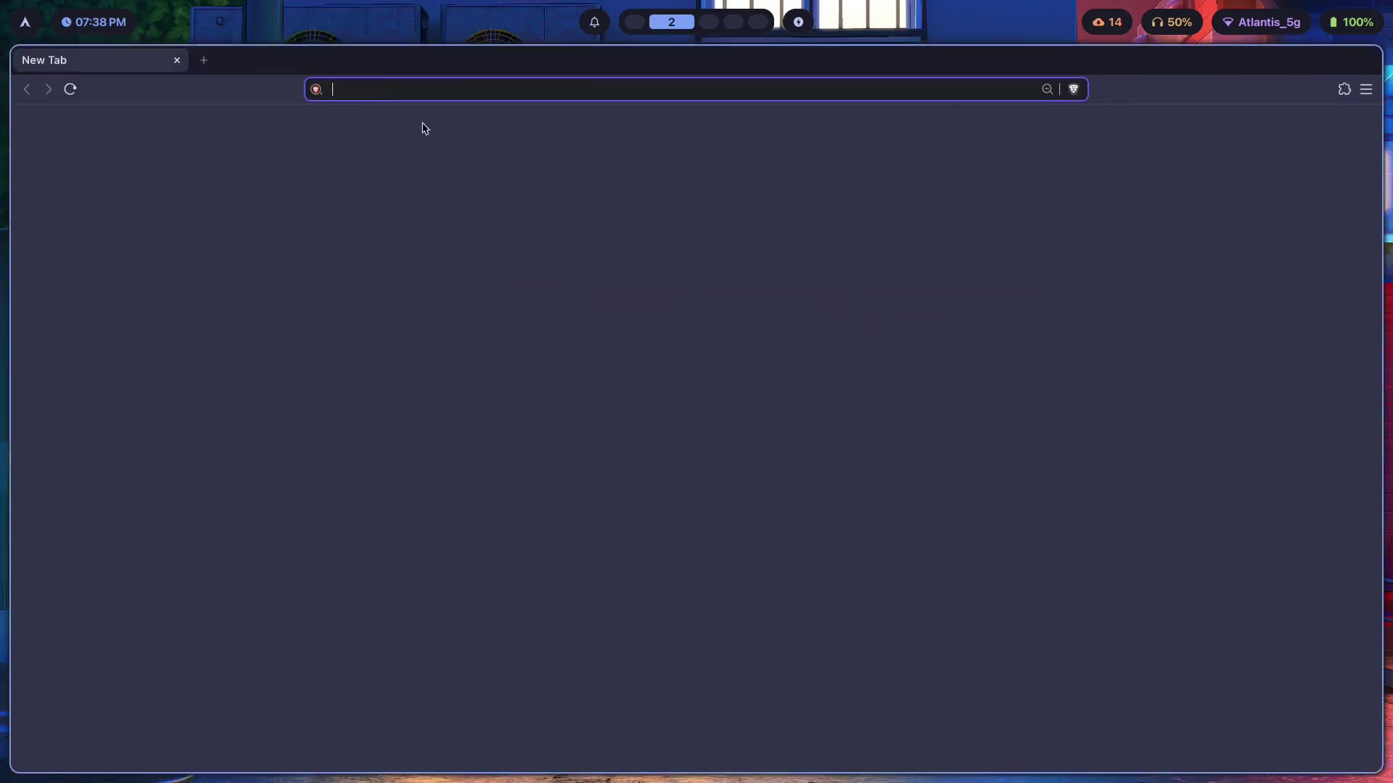
{"action": "key", "text": "super+shift+t"}
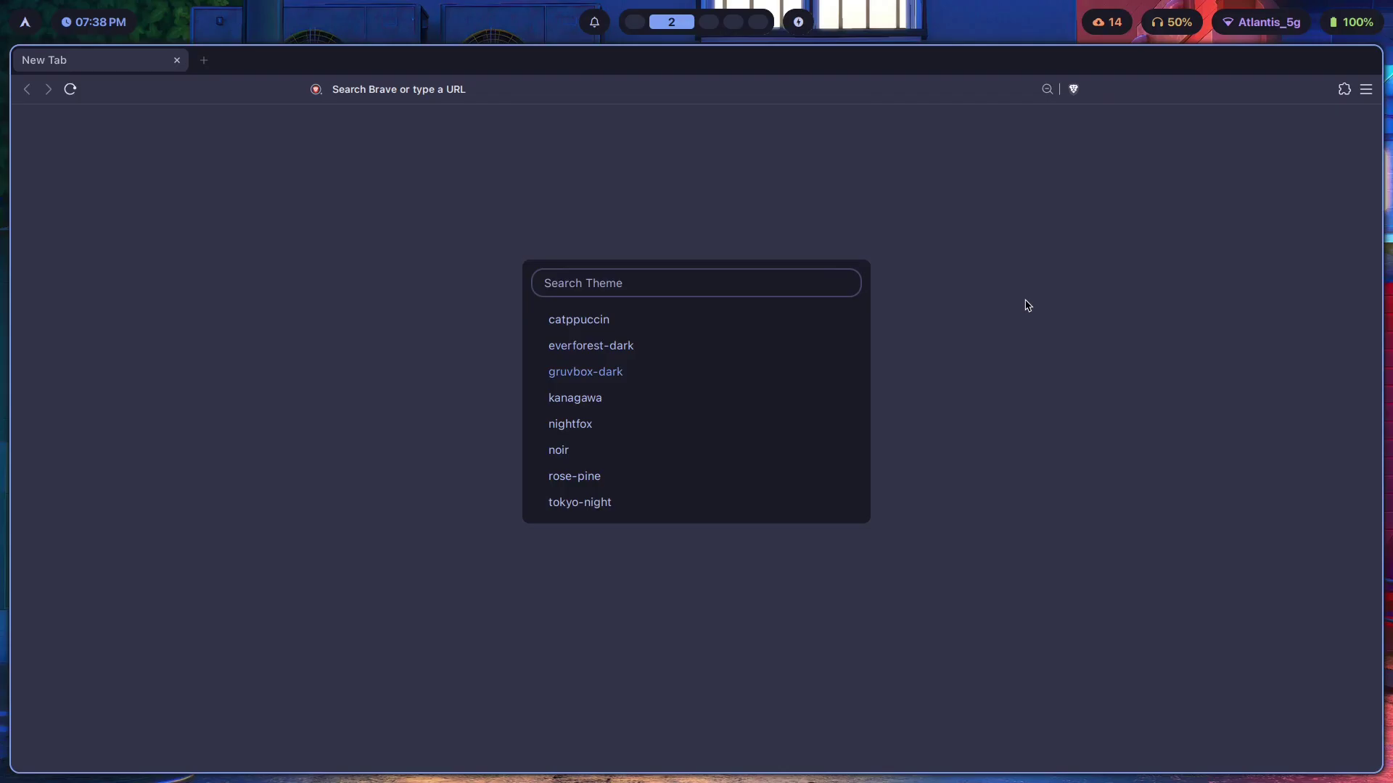
{"action": "key", "text": "Escape"}
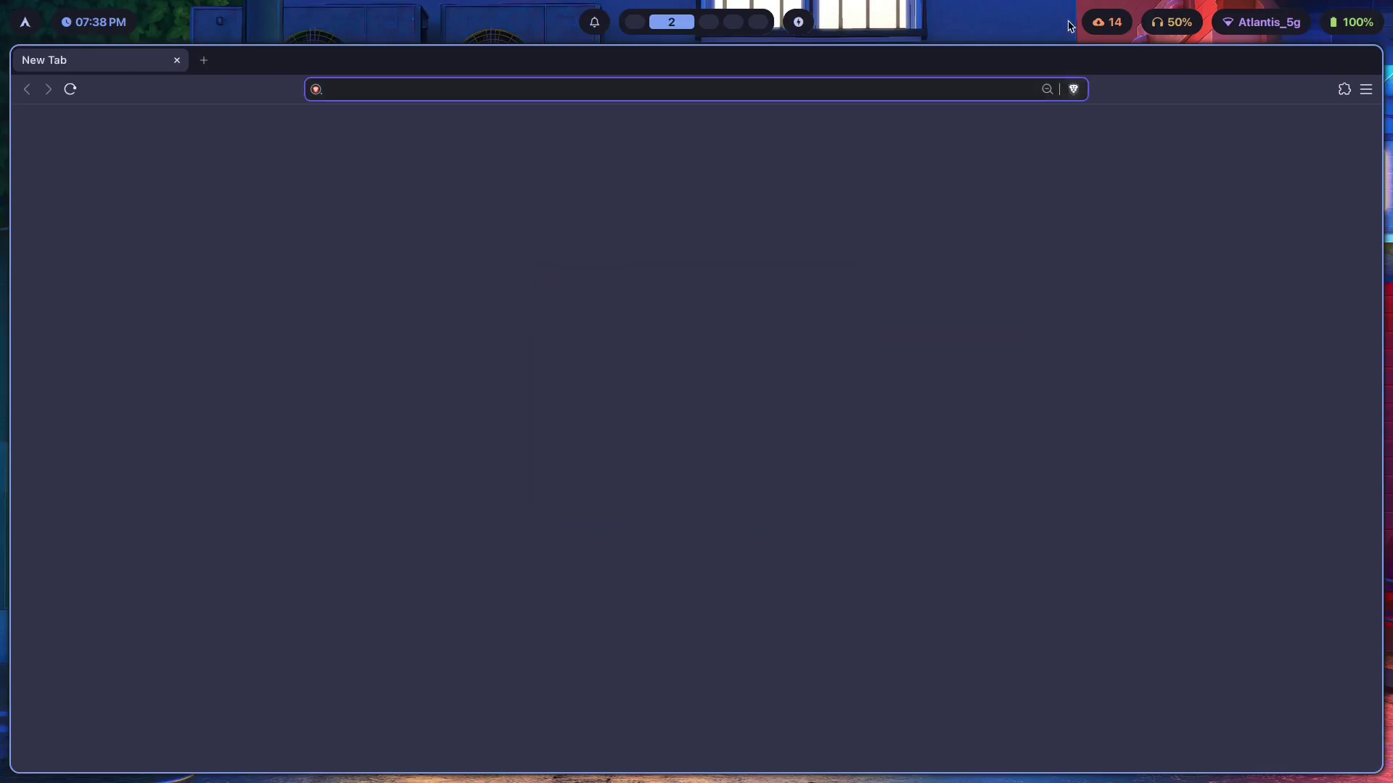
{"action": "key", "text": "super+q"}
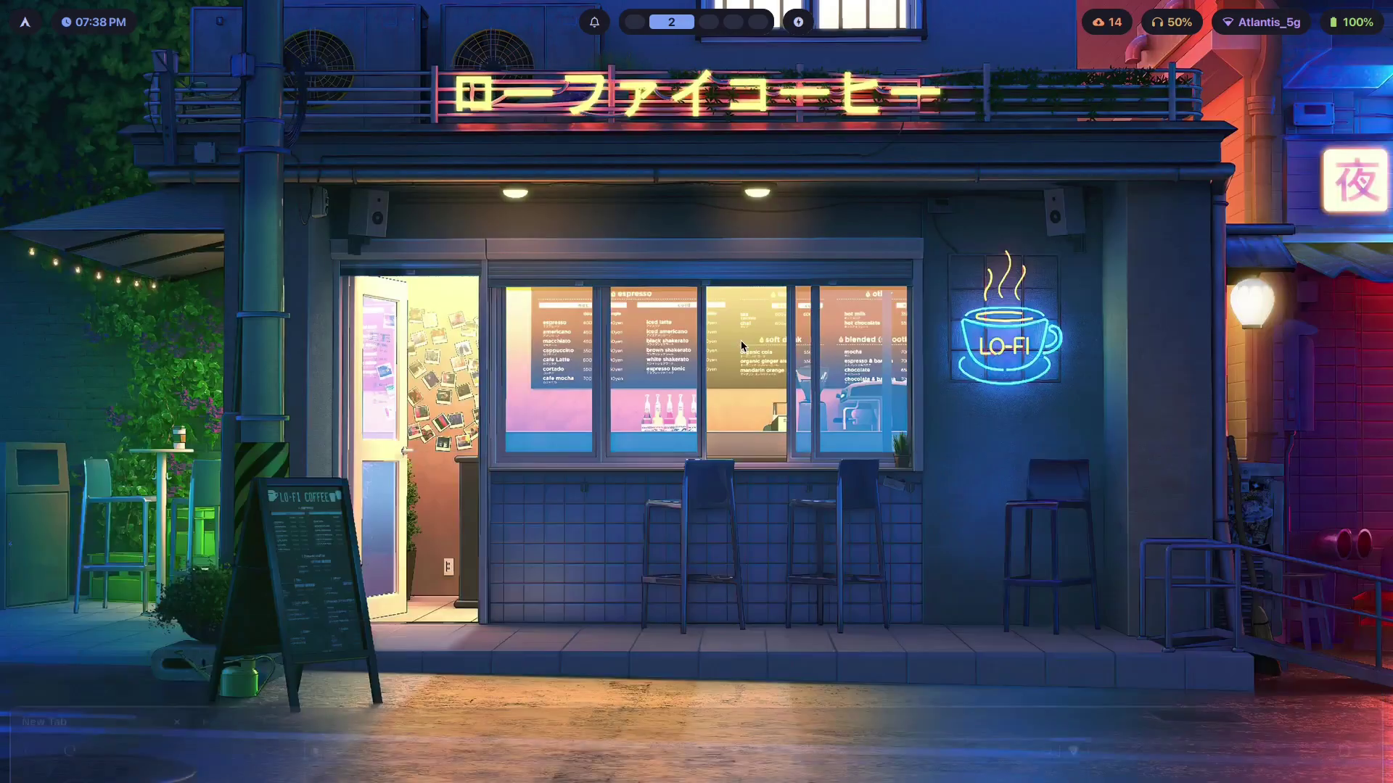
Step: Open a terminal on workspace 2 and start nvim with an empty buffer in insert mode
{"action": "key", "text": "super+Return"}
{"action": "type", "text": "nvim"}
{"action": "key", "text": "Return"}
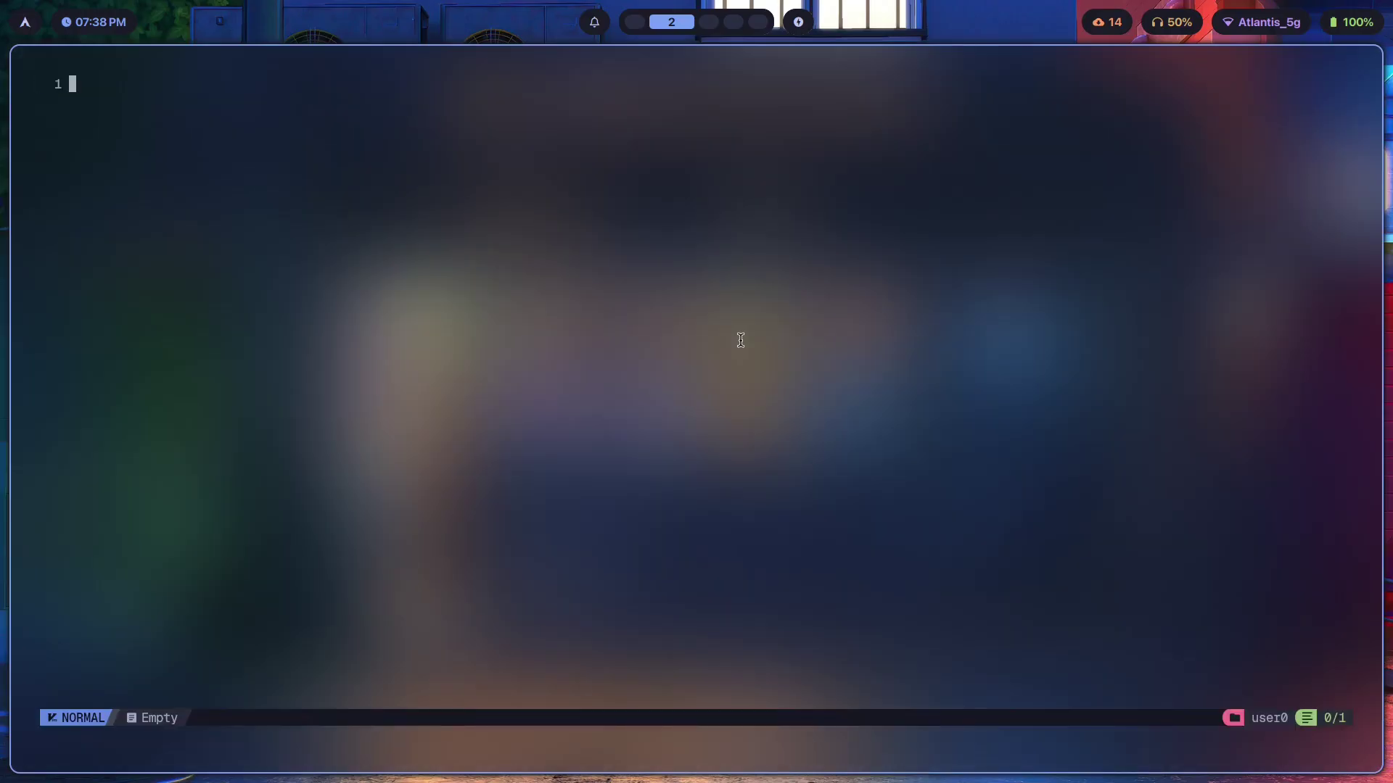
{"action": "key", "text": "i"}
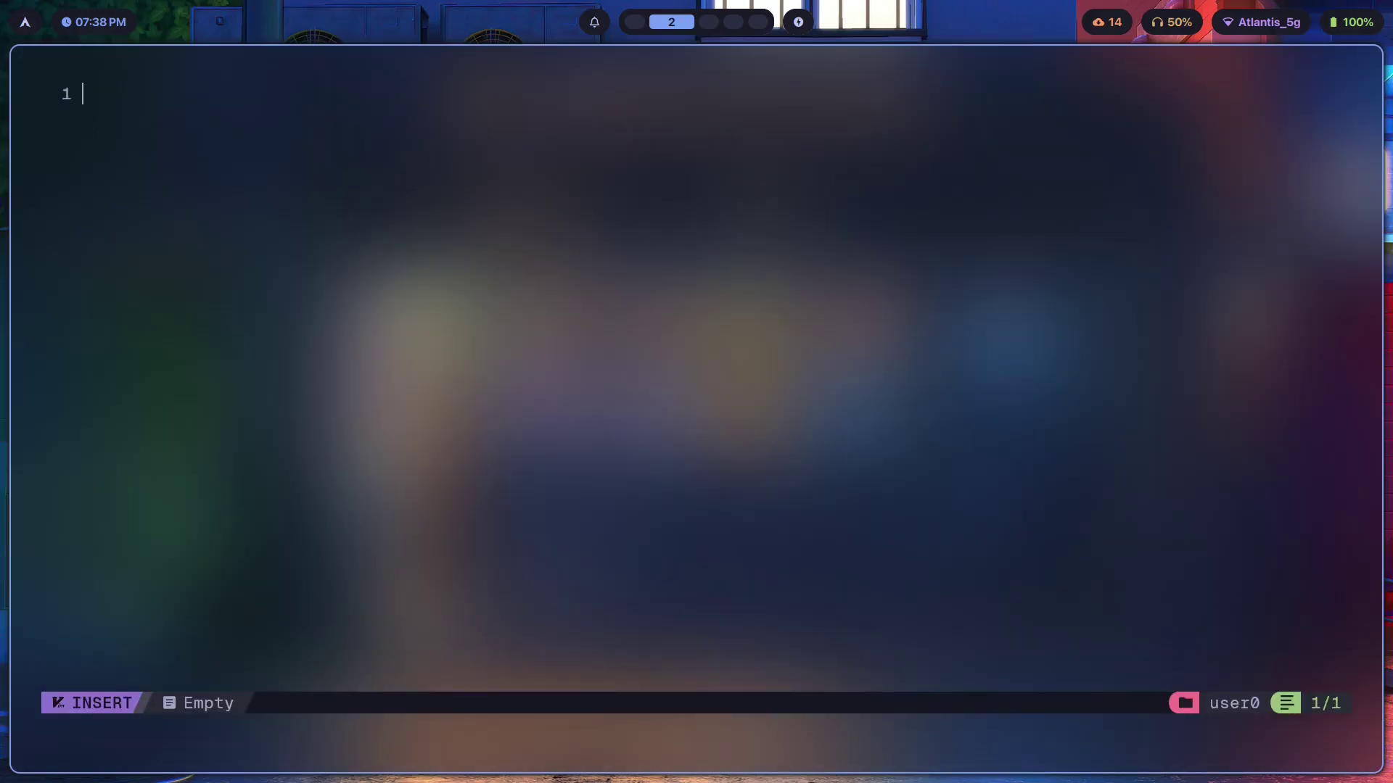
Step: Write the line "What kind of emotion do I want this scheme to evoke?" and delete it
{"action": "type", "text": "What kind of emoti"}
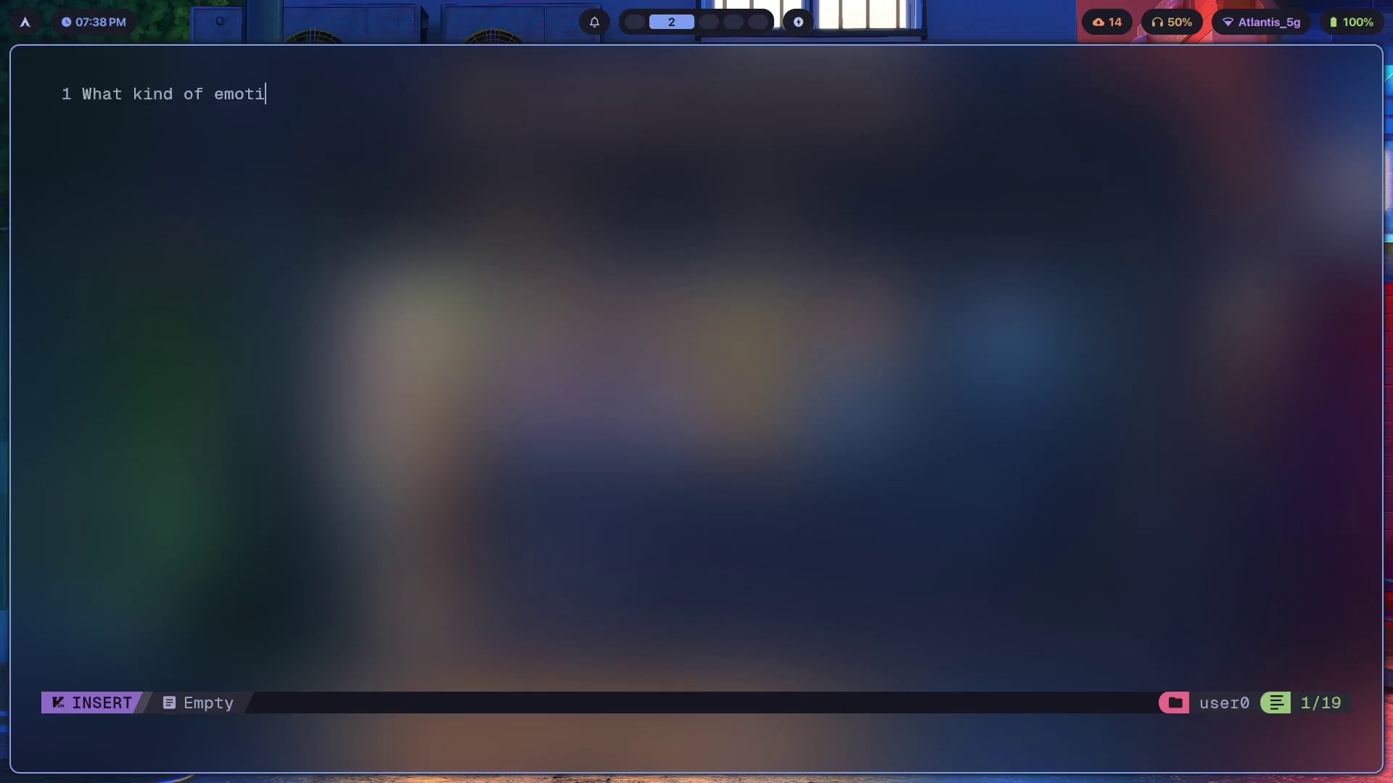
{"action": "type", "text": "on do I want "}
{"action": "type", "text": "this scheme to"}
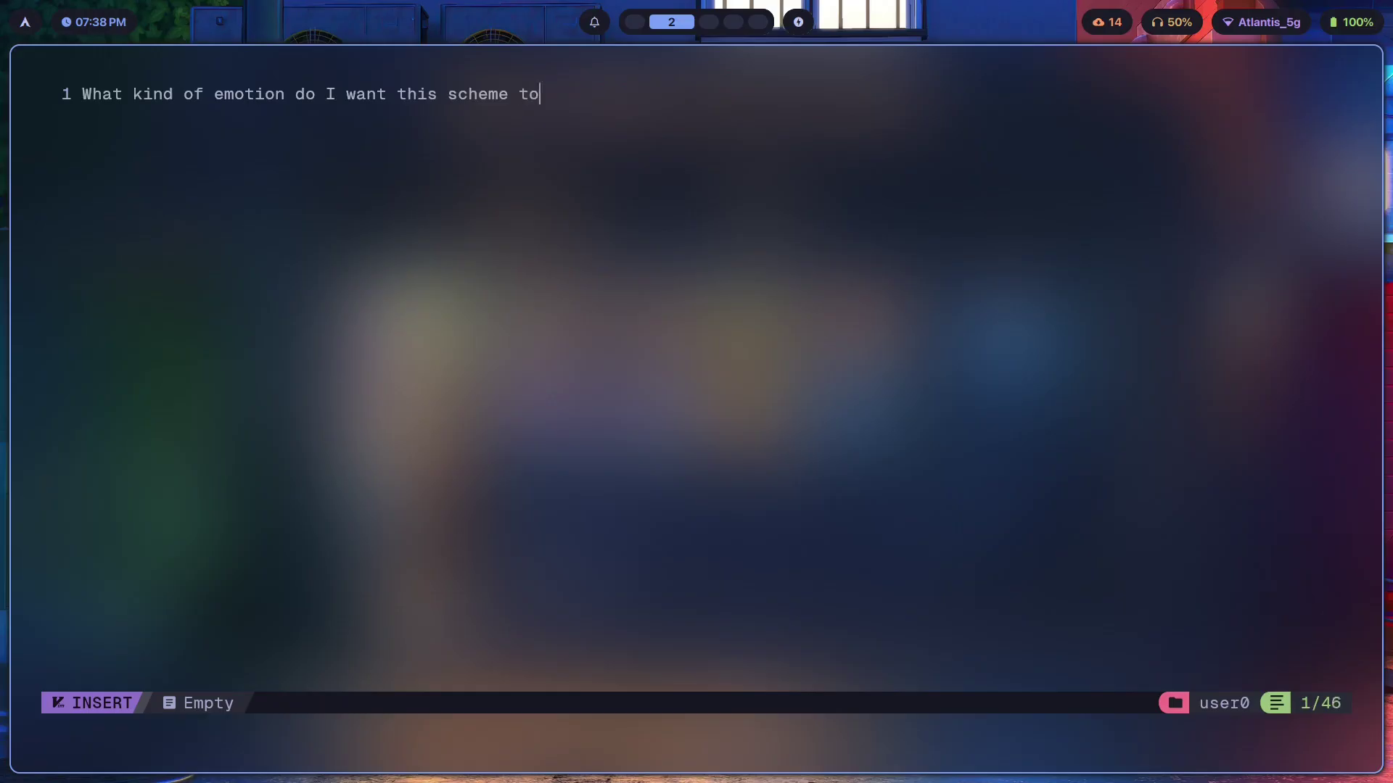
{"action": "type", "text": " evoke?"}
{"action": "key", "text": "Return"}
{"action": "key", "text": "Escape"}
{"action": "key", "text": "d"}
{"action": "key", "text": "d"}
{"action": "key", "text": "d"}
{"action": "key", "text": "d"}
Step: Write "What emotion?" on the first line and add an empty line below it
{"action": "type", "text": "iWhat emotion?"}
{"action": "key", "text": "Escape"}
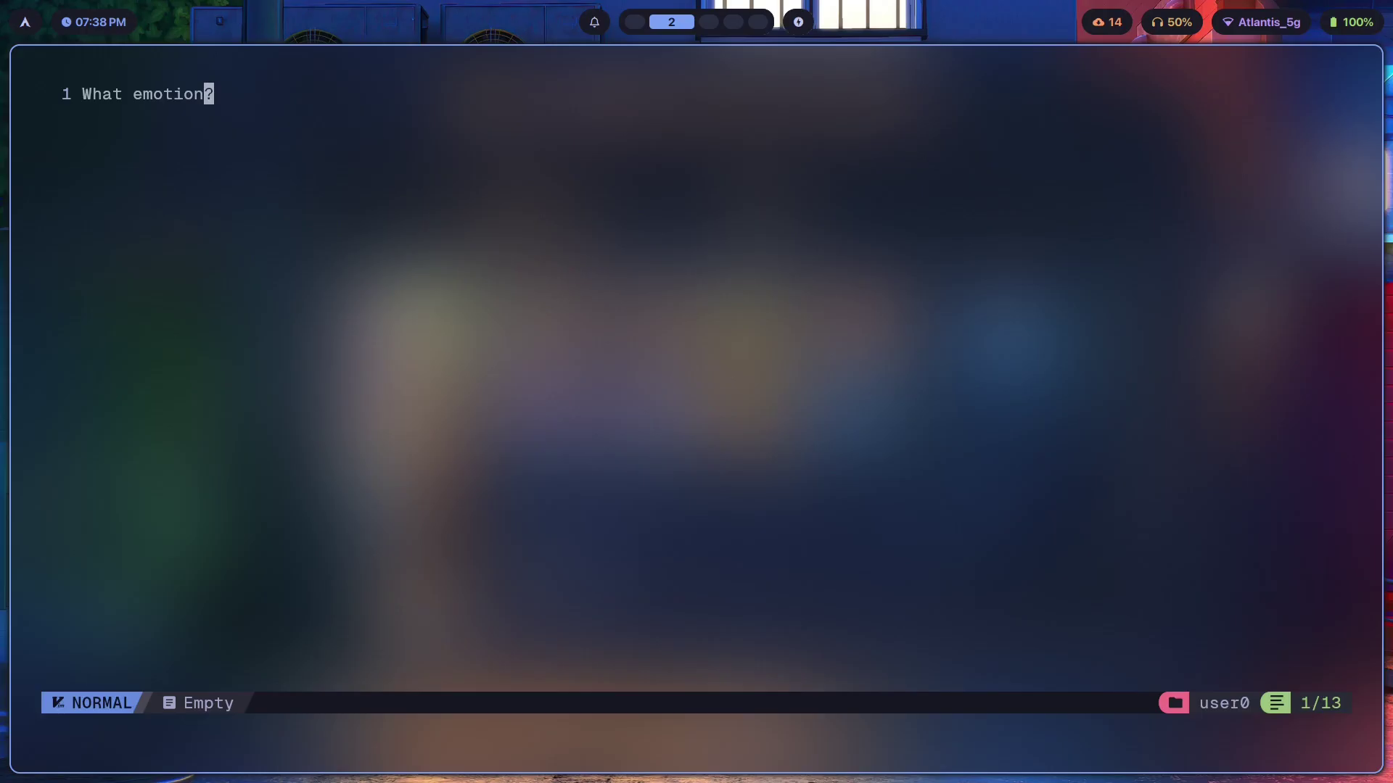
{"action": "key", "text": "o"}
{"action": "key", "text": "Escape"}
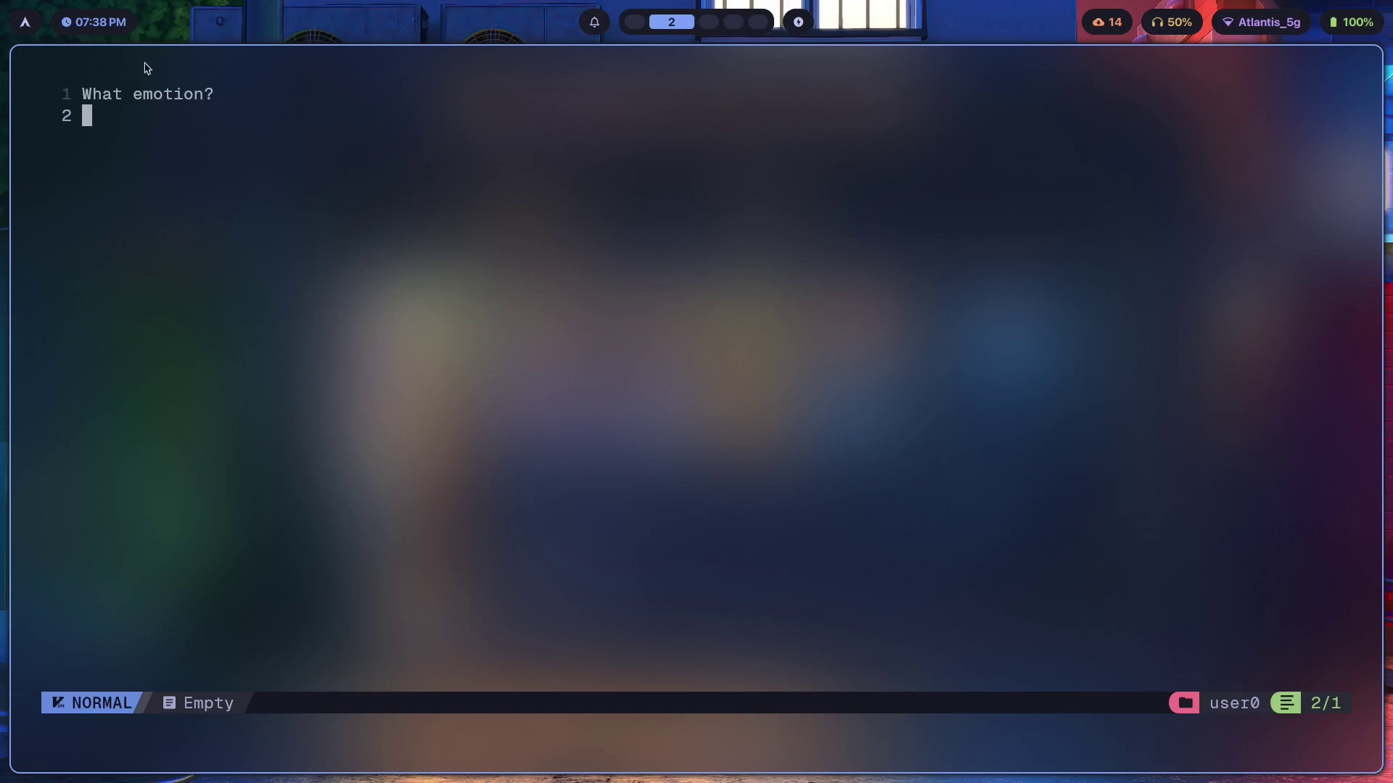
{"action": "left_click_drag", "start_coordinate": [128, 102], "coordinate": [130, 104]}
{"action": "left_click", "coordinate": [183, 177]}
Step: Switch to the empty workspace 3 and view the list of available themes
{"action": "key", "text": "super+3"}
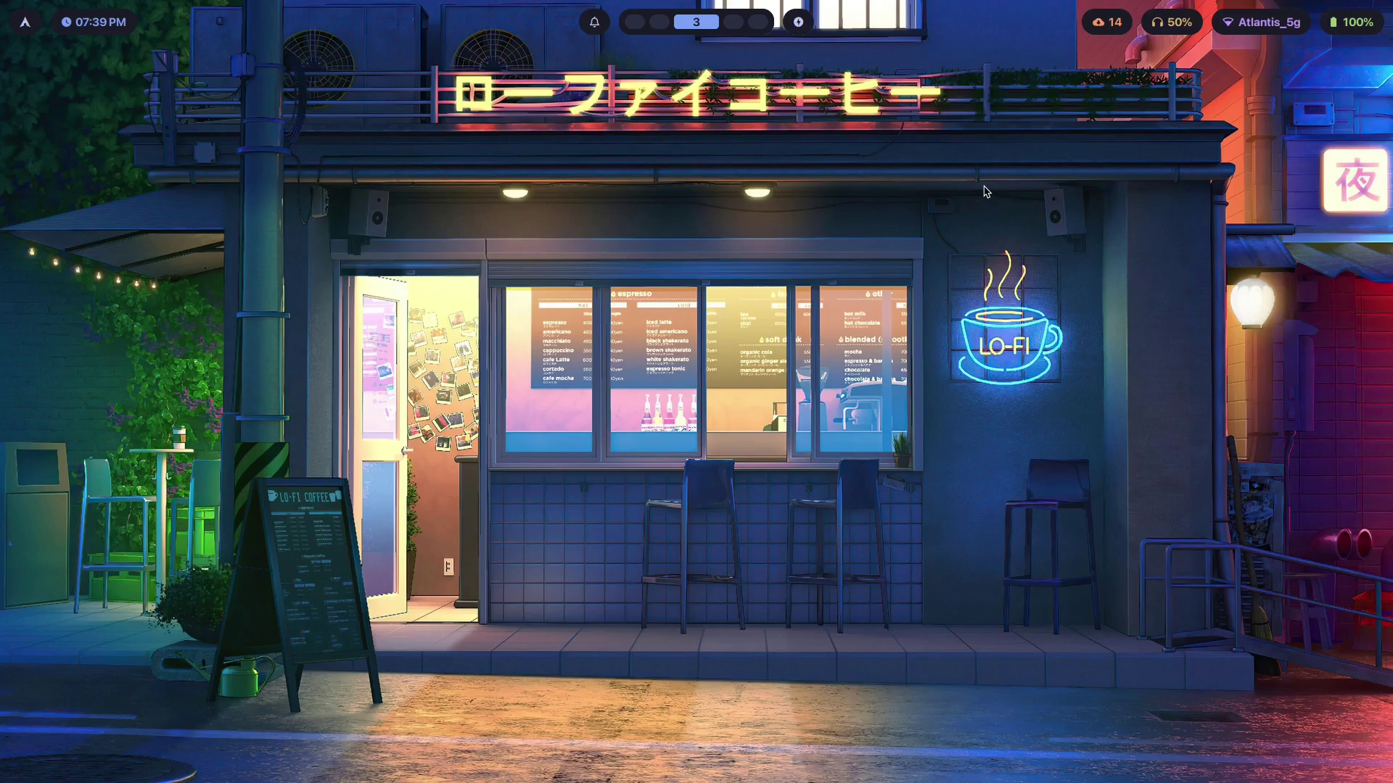
{"action": "key", "text": "super+w"}
{"action": "key", "text": "Escape"}
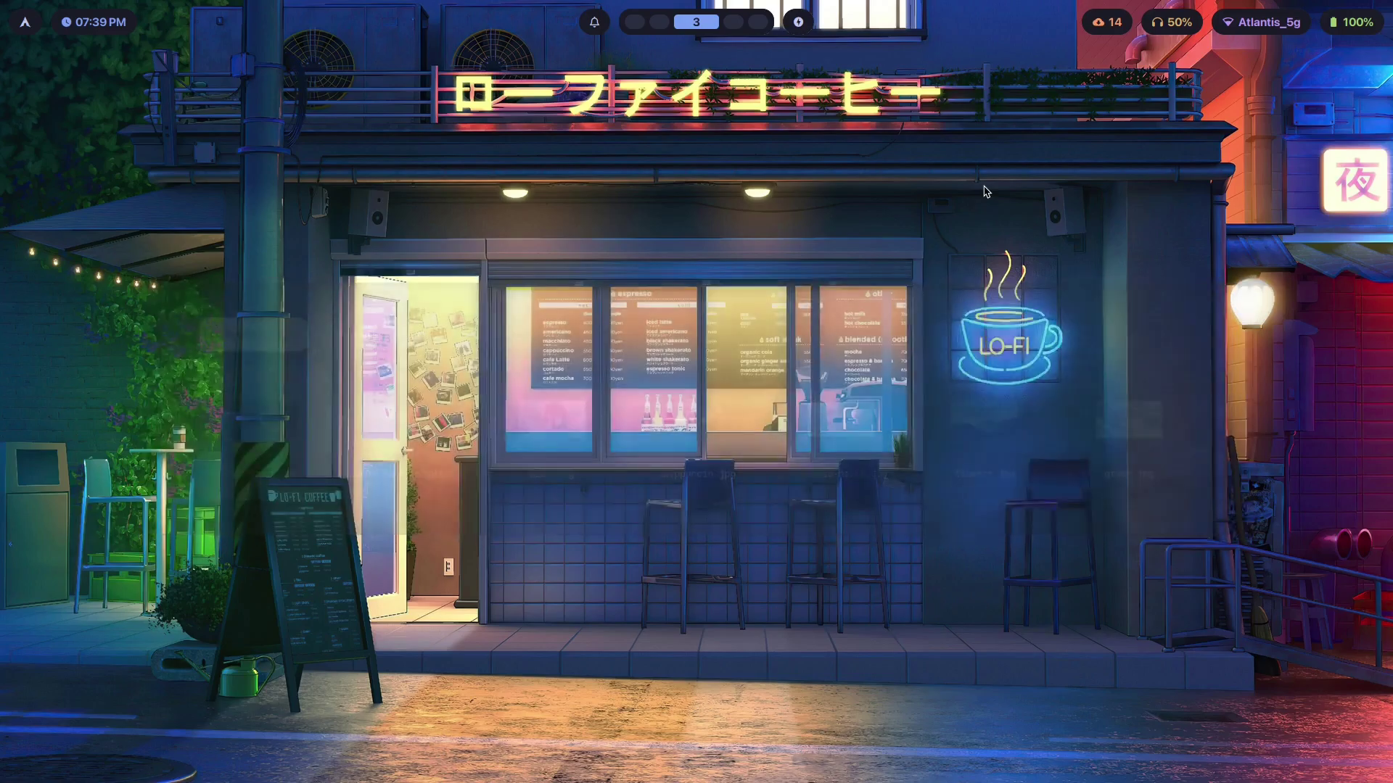
{"action": "key", "text": "super+t"}
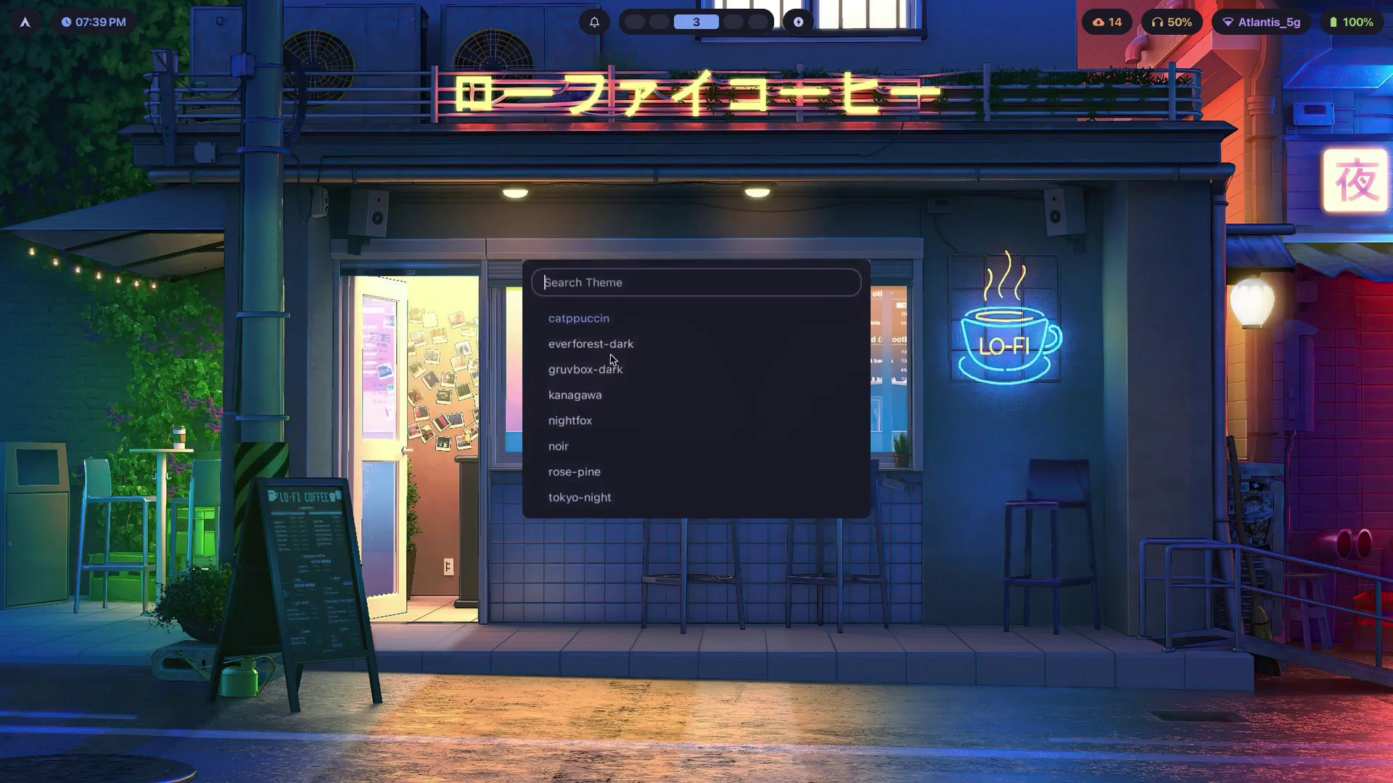
{"action": "key", "text": "Escape"}
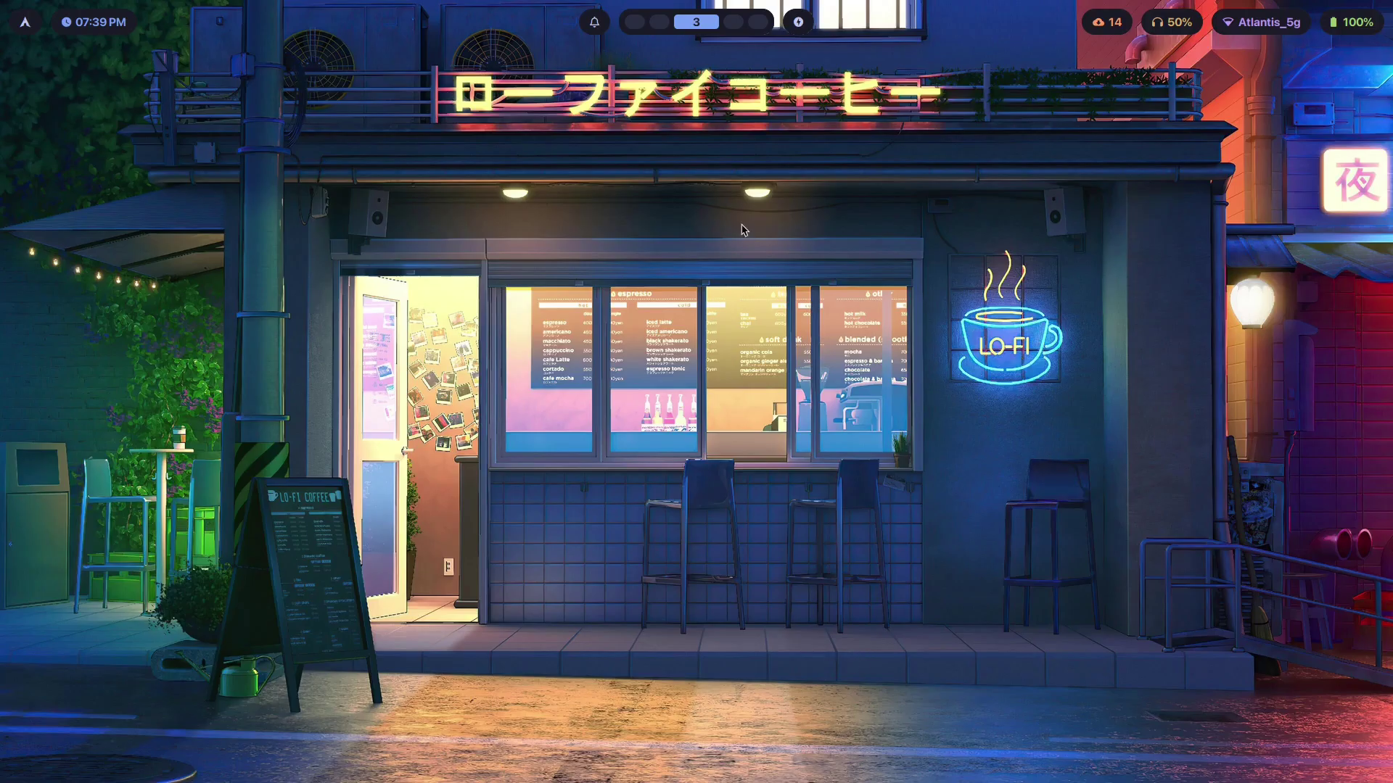
Step: Search the themes for "noir" and apply the noir theme to the desktop
{"action": "key", "text": "super+shift+t"}
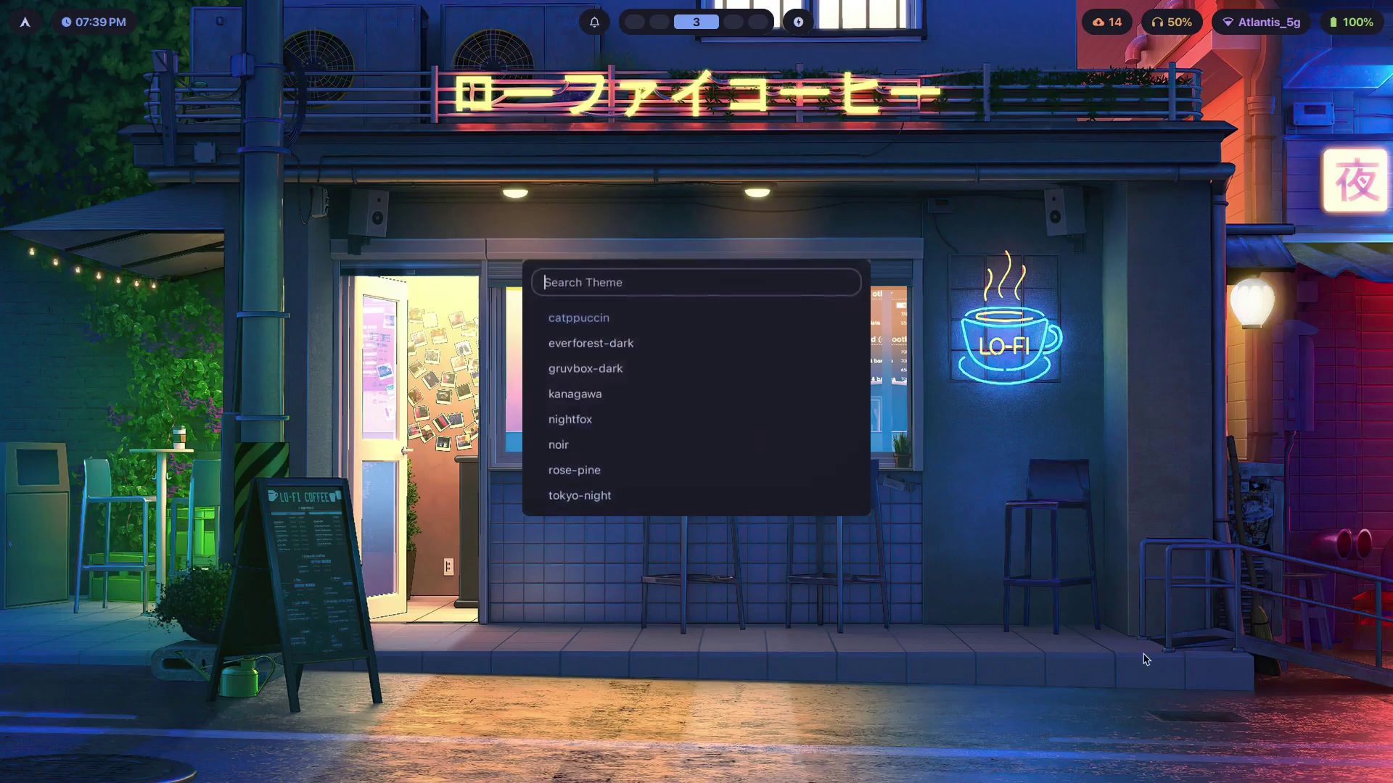
{"action": "type", "text": "noir"}
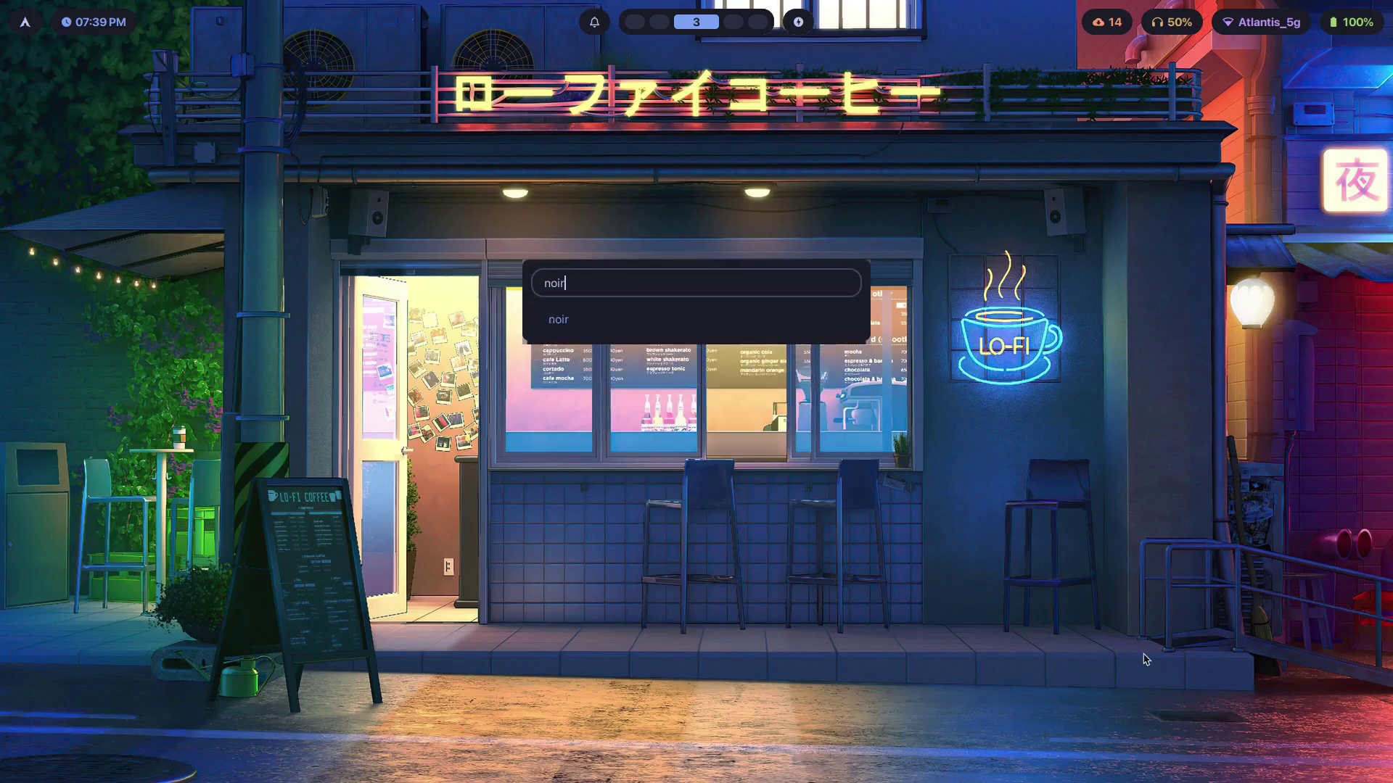
{"action": "key", "text": "Return"}
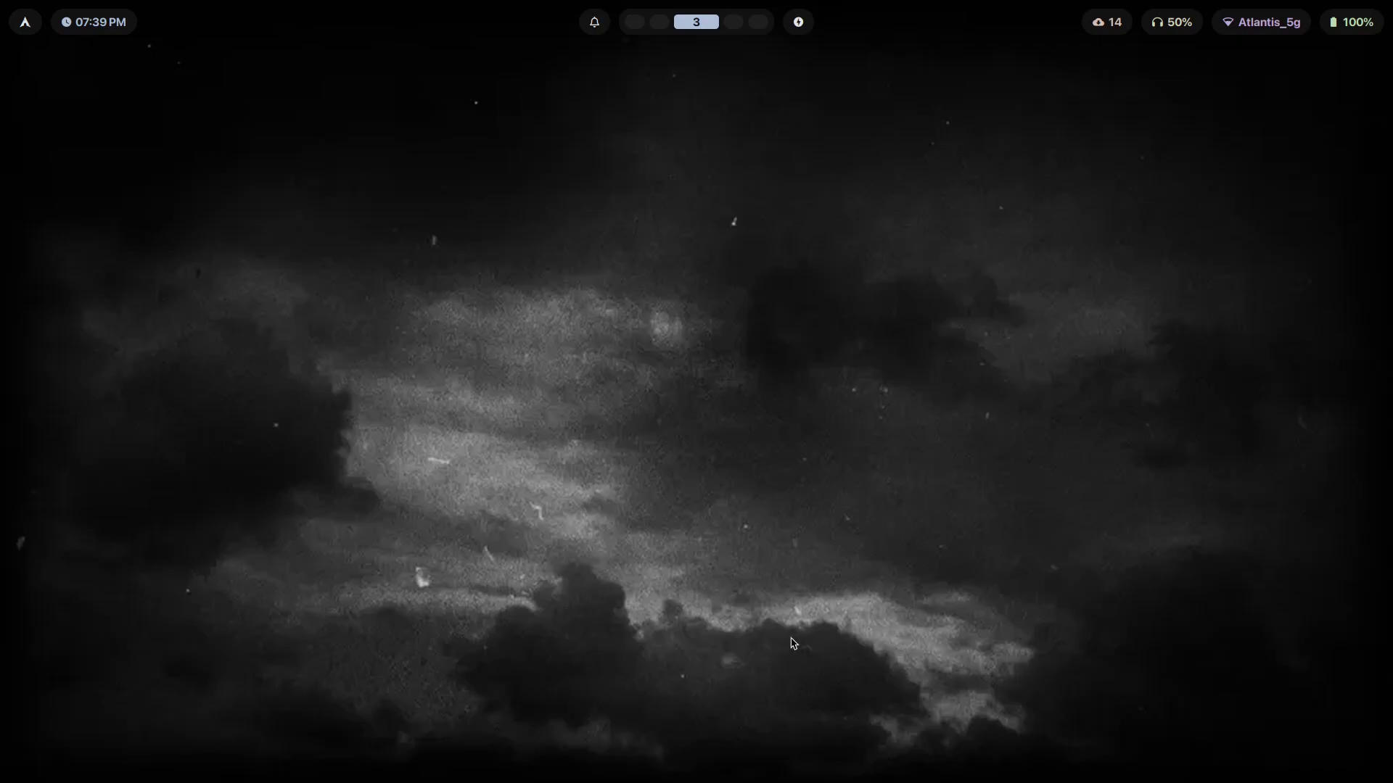
Step: Apply the nightfox theme to the desktop from the theme list
{"action": "key", "text": "super+shift+t"}
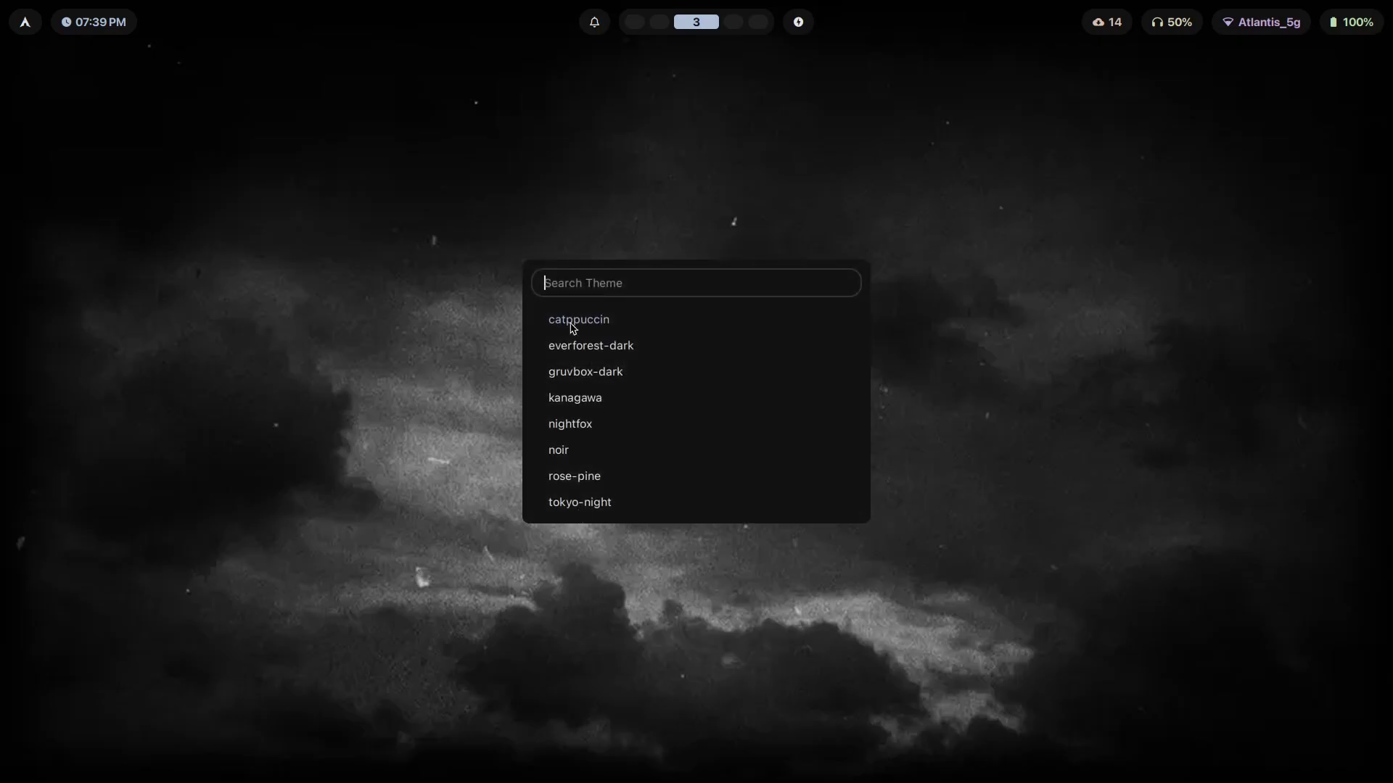
{"action": "key", "text": "Down"}
{"action": "key", "text": "Down"}
{"action": "key", "text": "Down"}
{"action": "key", "text": "Down"}
{"action": "key", "text": "Down"}
{"action": "key", "text": "Down"}
{"action": "key", "text": "Down"}
{"action": "key", "text": "Return"}
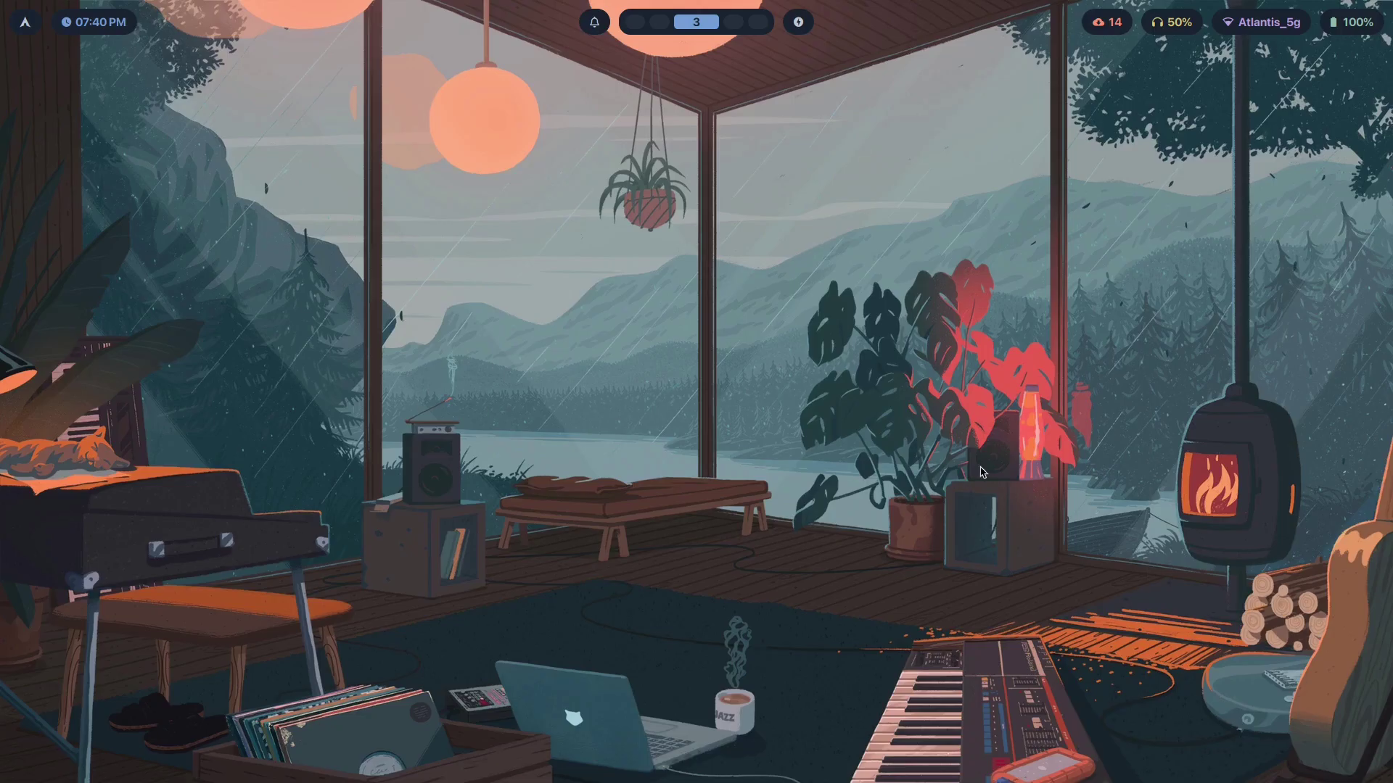
Step: Apply the everforest-dark theme to the desktop
{"action": "key", "text": "super+shift+t"}
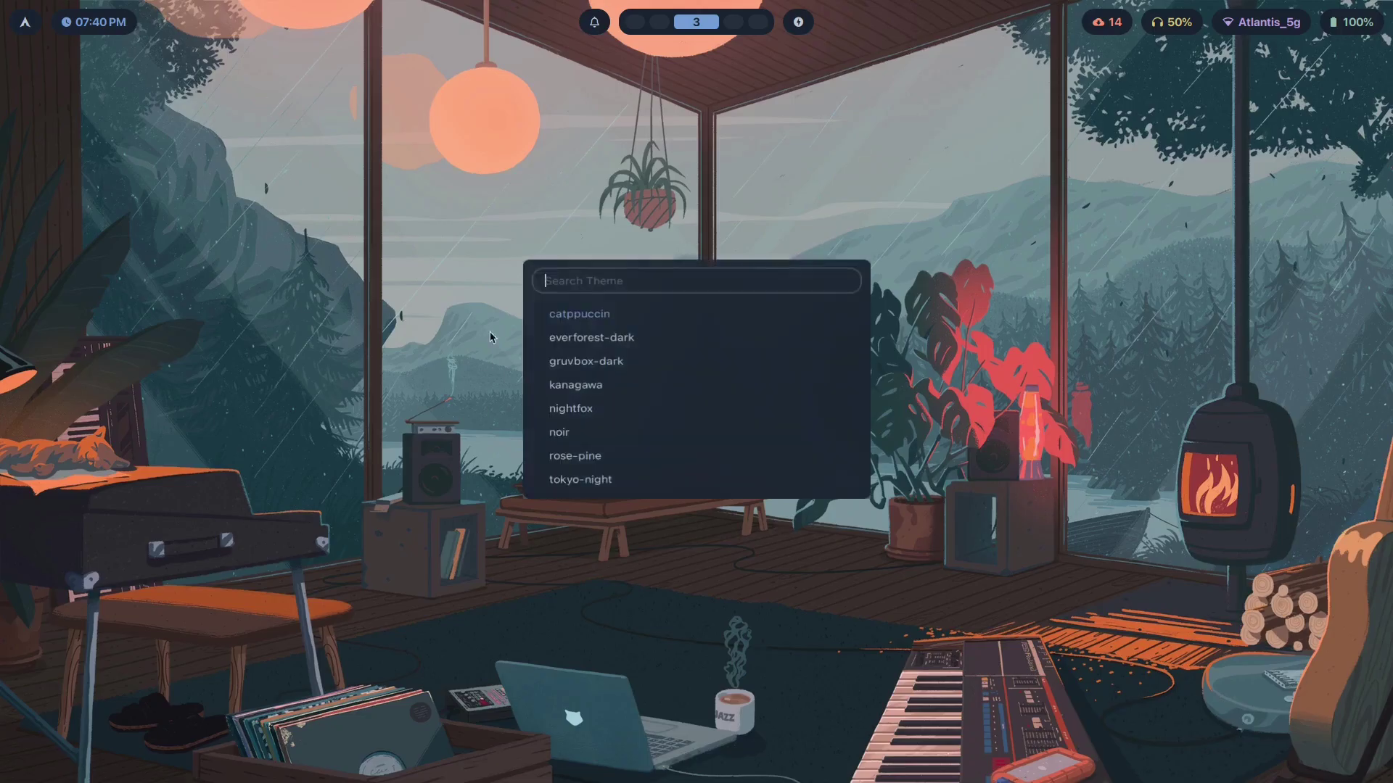
{"action": "key", "text": "Down"}
{"action": "key", "text": "Return"}
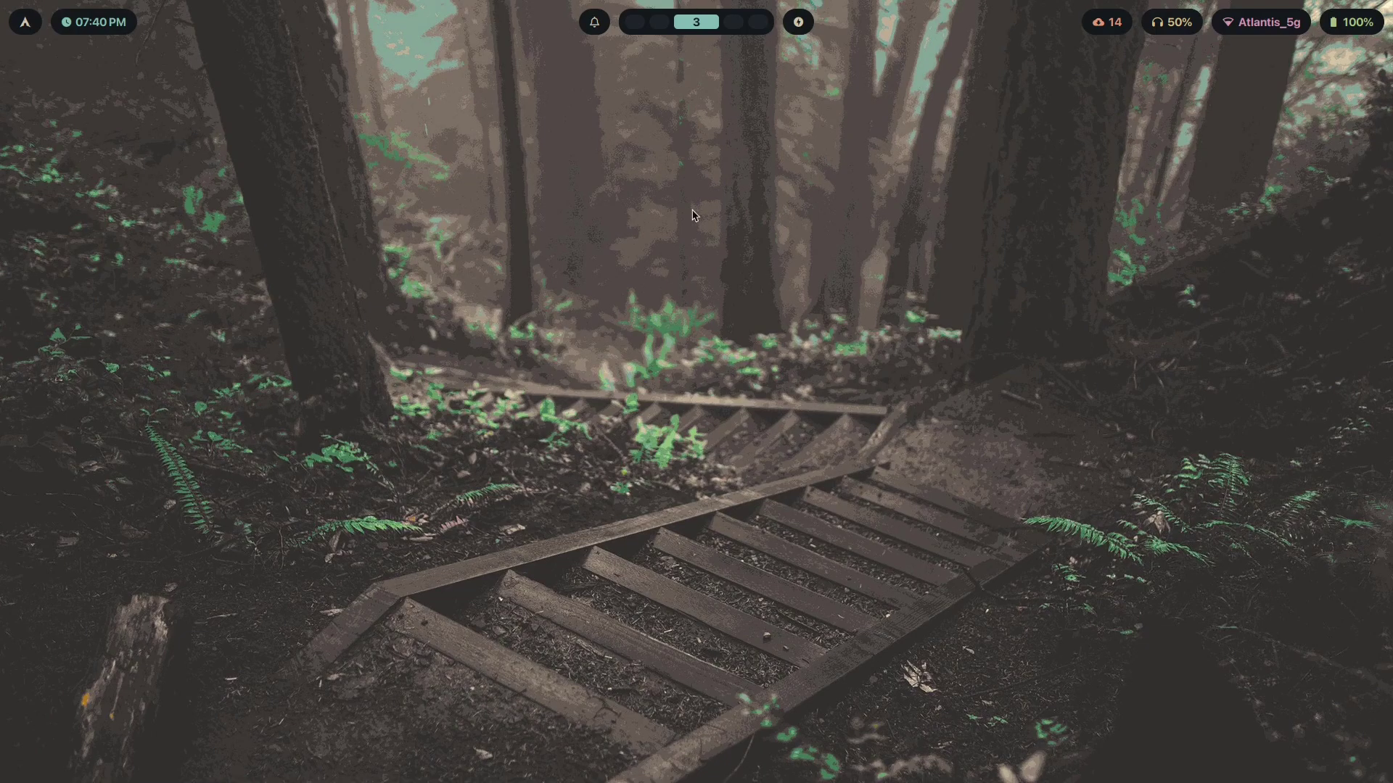
Step: Return to the note on workspace 2, search the themes for "tok" and apply tokyo-night
{"action": "key", "text": "super+2"}
{"action": "key", "text": "space"}
{"action": "type", "text": "th"}
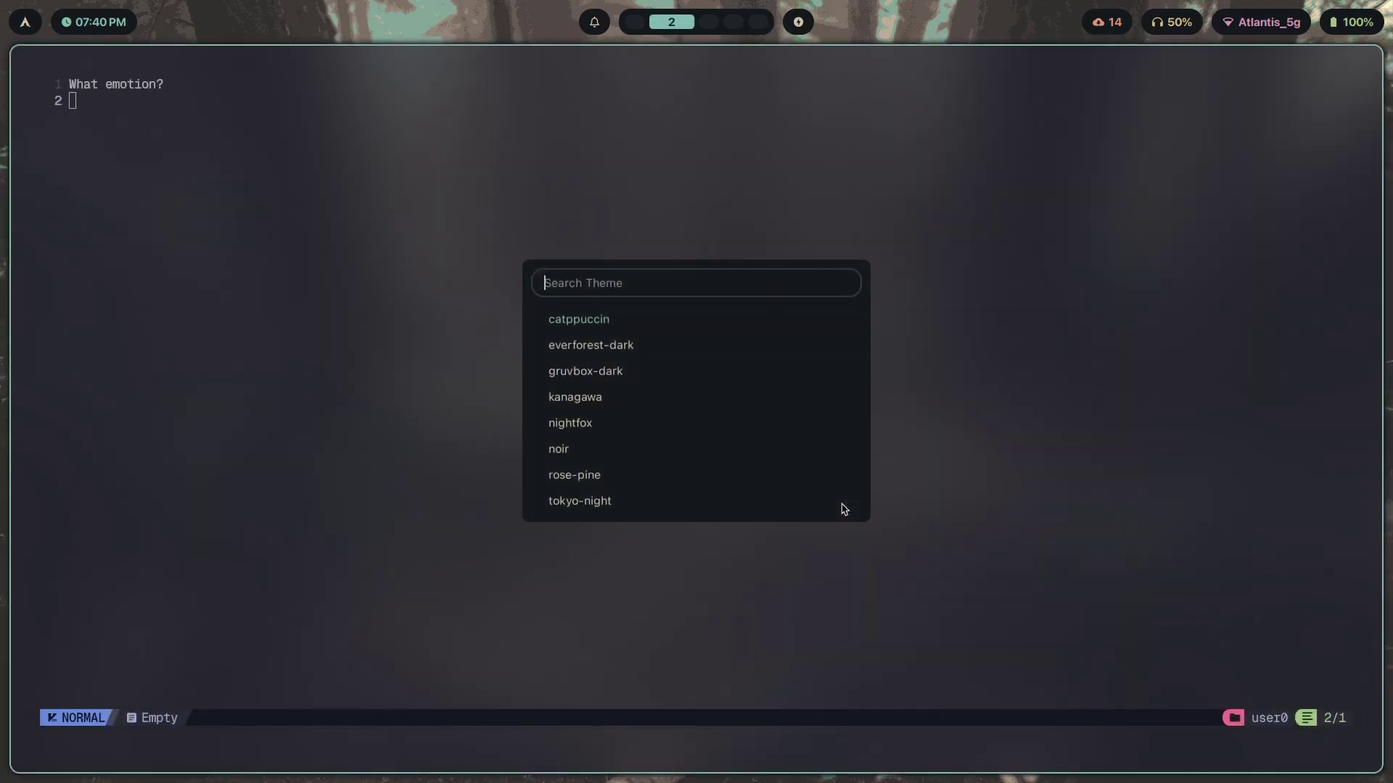
{"action": "type", "text": "tok"}
{"action": "key", "text": "Return"}
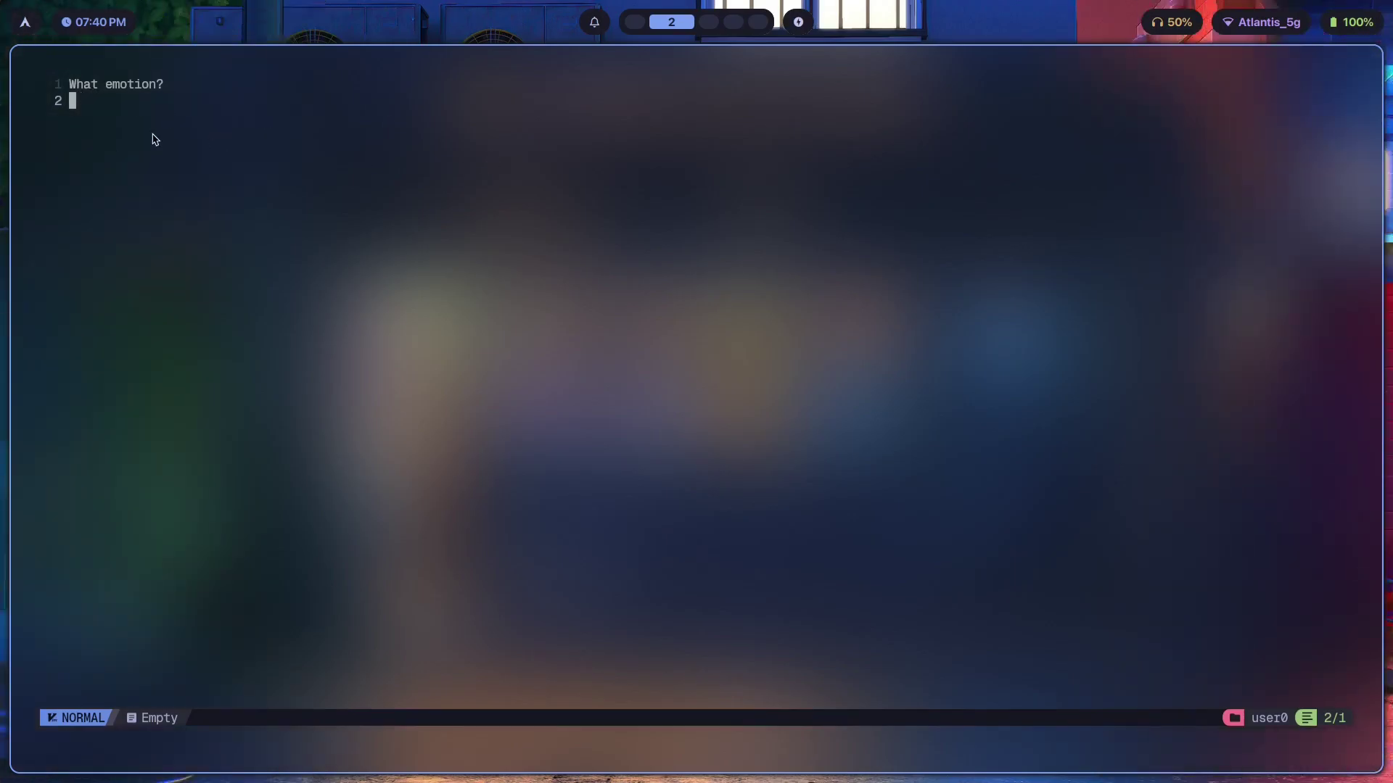
Step: Add blank lines below "What emotion?" and clear the started word "Mono" from line 3
{"action": "key", "text": "i"}
{"action": "key", "text": "Return"}
{"action": "key", "text": "Return"}
{"action": "key", "text": "Up"}
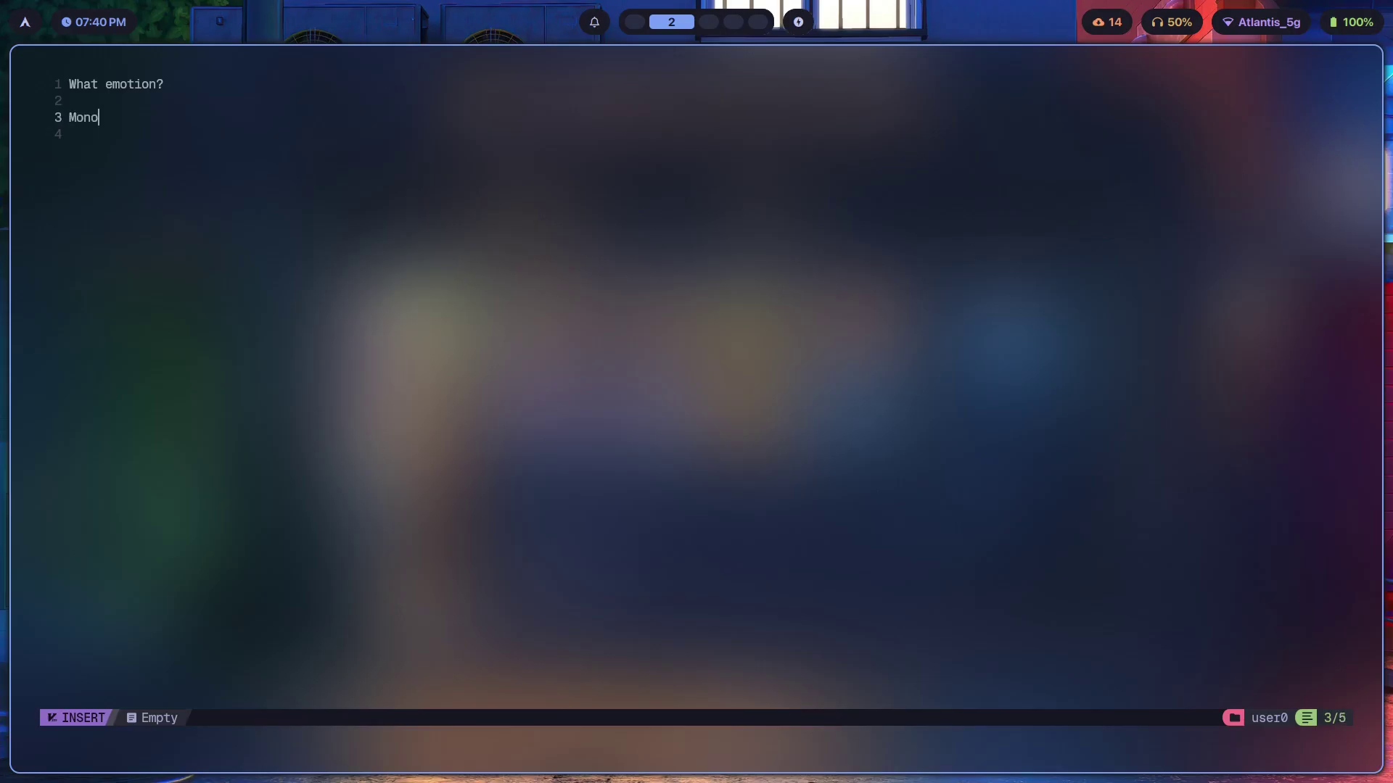
{"action": "key", "text": "BackSpace"}
{"action": "key", "text": "BackSpace"}
{"action": "key", "text": "BackSpace"}
{"action": "key", "text": "BackSpace"}
{"action": "key", "text": "Return"}
{"action": "key", "text": "Return"}
Step: Write "Stealth, dark assassin vibes" on line 3 of the note as the answer about emotion
{"action": "key", "text": "BackSpace"}
{"action": "type", "text": "Stea;t"}
{"action": "key", "text": "BackSpace"}
{"action": "key", "text": "BackSpace"}
{"action": "type", "text": "tealth, "}
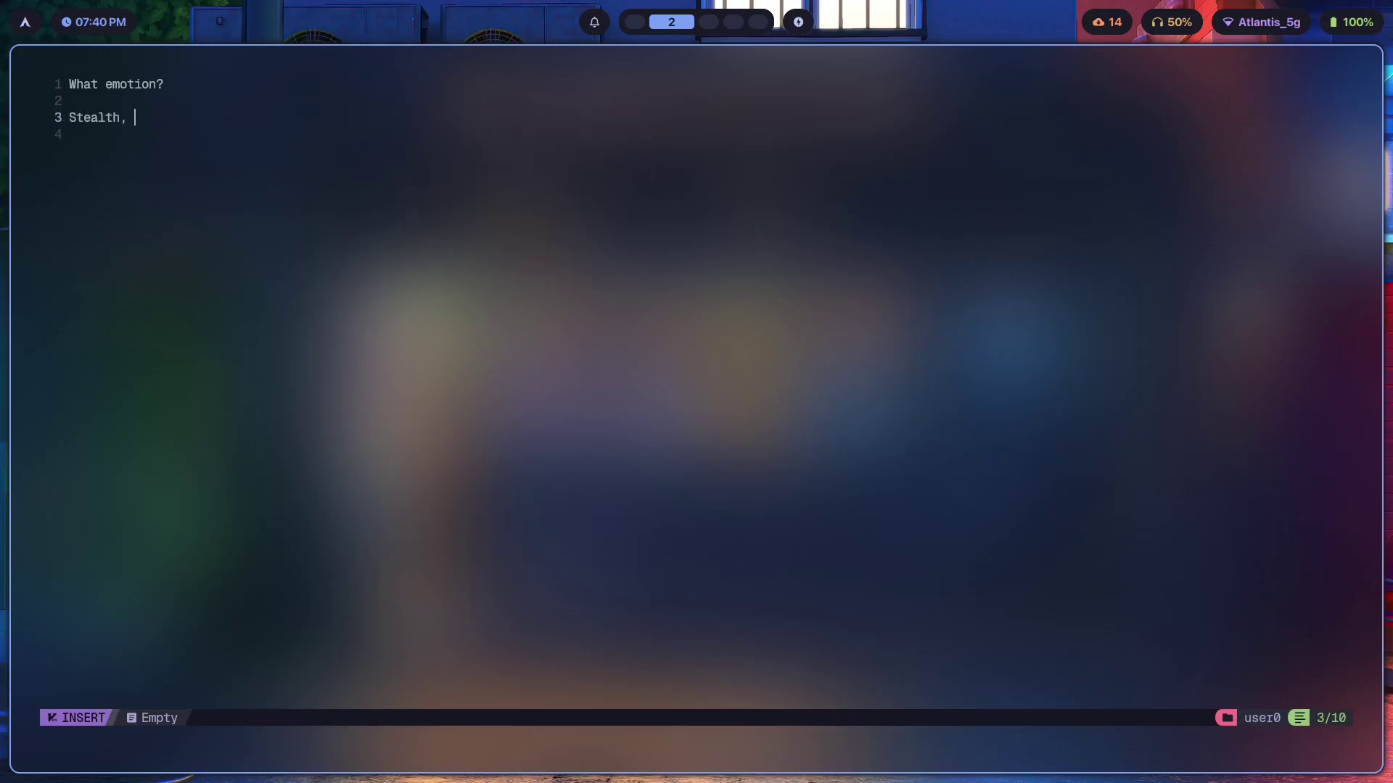
{"action": "type", "text": "dark assassin"}
{"action": "key", "text": "Escape"}
{"action": "type", "text": "bidark"}
{"action": "key", "text": "Escape"}
{"action": "type", "text": "ea vibes"}
{"action": "key", "text": "Escape"}
{"action": "key", "text": "j"}
{"action": "key", "text": "k"}
{"action": "key", "text": "j"}
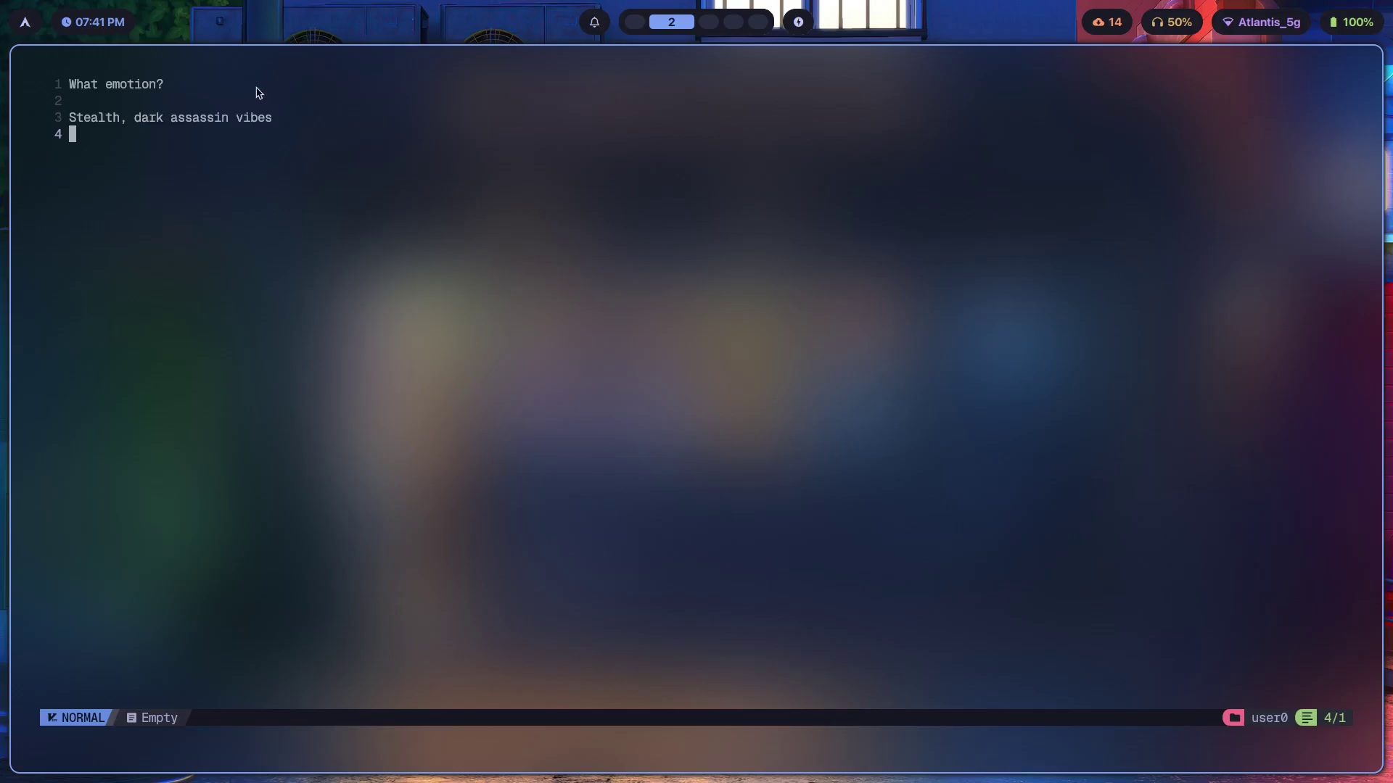
{"action": "left_click", "coordinate": [137, 86]}
{"action": "left_click_drag", "start_coordinate": [82, 85], "coordinate": [220, 82]}
{"action": "left_click", "coordinate": [268, 226]}
Step: Switch to the empty workspace 3 and apply the nightfox theme to the desktop
{"action": "key", "text": "super+3"}
{"action": "key", "text": "super+shift+t"}
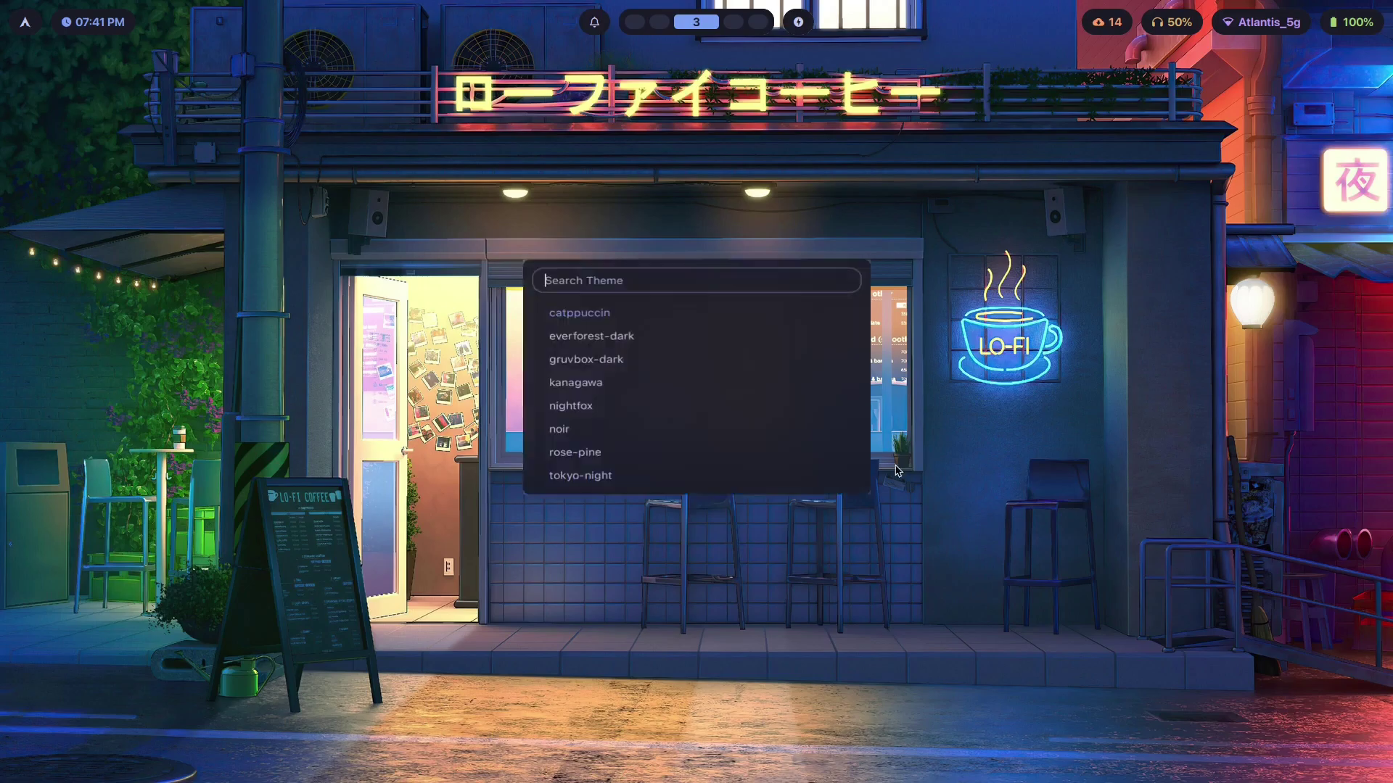
{"action": "key", "text": "Down"}
{"action": "key", "text": "Down"}
{"action": "key", "text": "Down"}
{"action": "key", "text": "Down"}
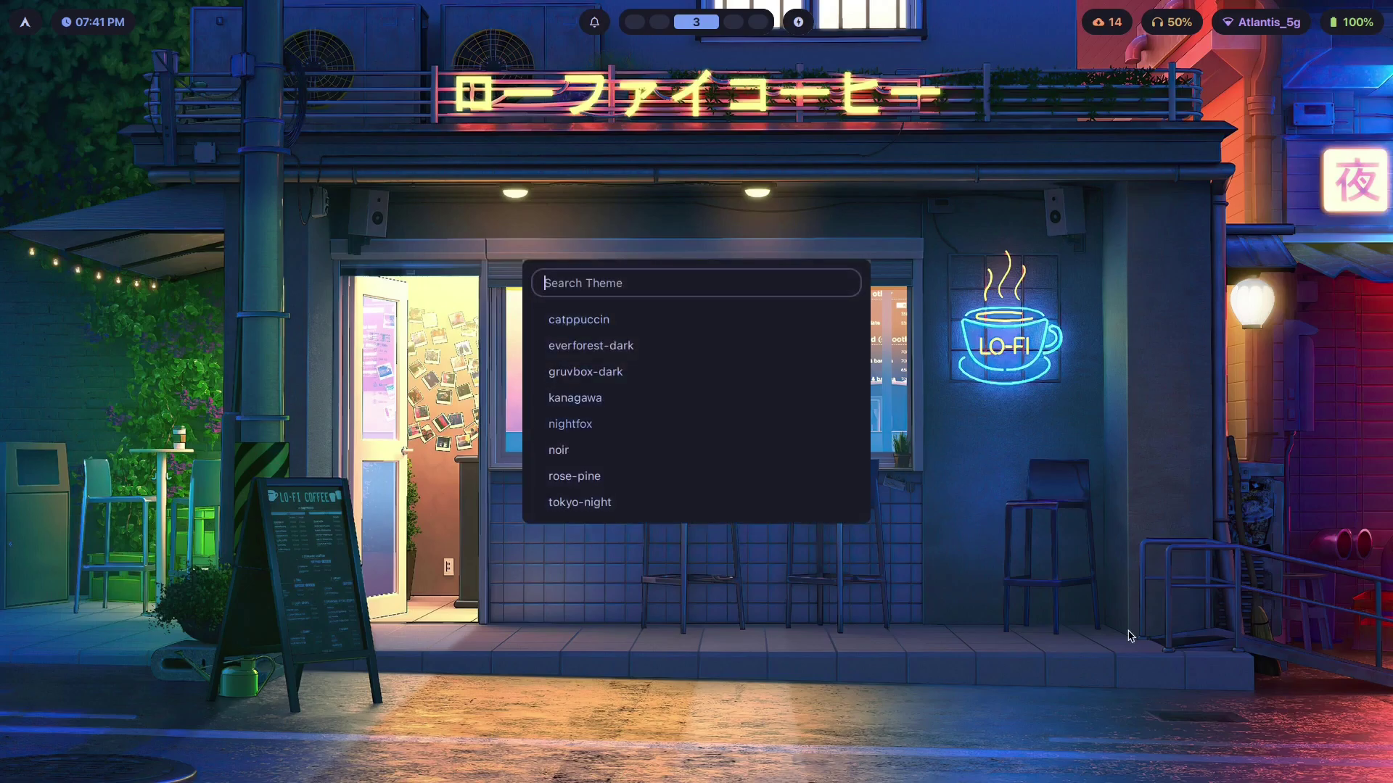
{"action": "key", "text": "Return"}
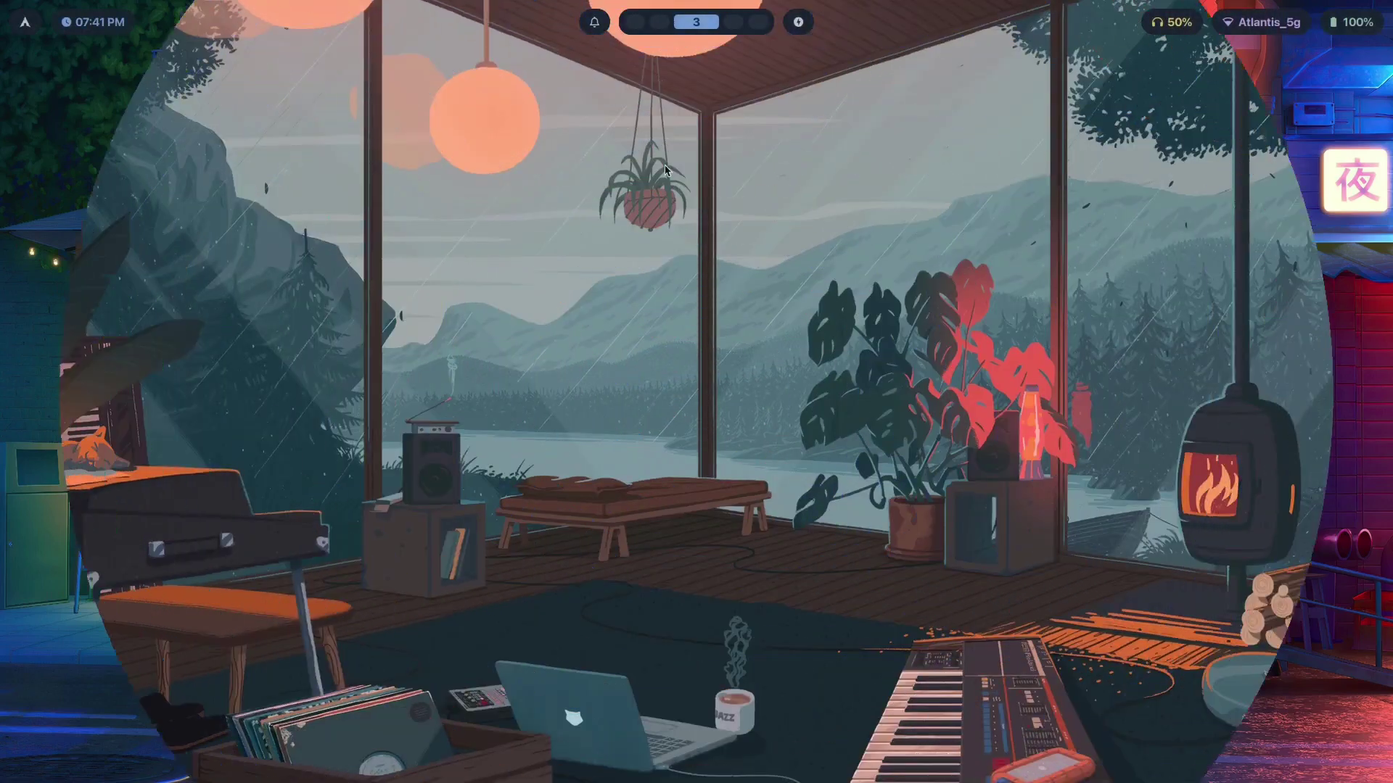
Step: Apply the noir theme to the desktop, followed by the tokyo-night theme
{"action": "key", "text": "super+t"}
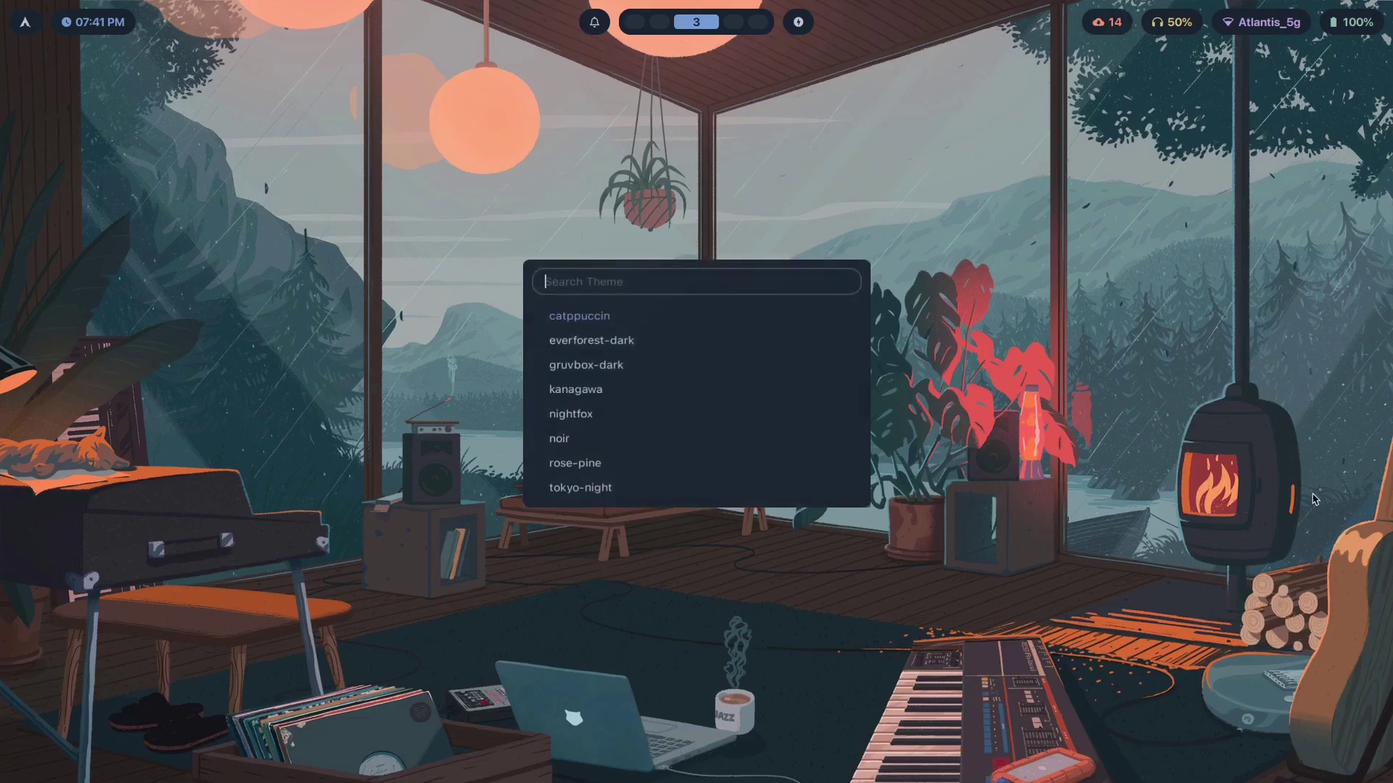
{"action": "key", "text": "Down"}
{"action": "key", "text": "Down"}
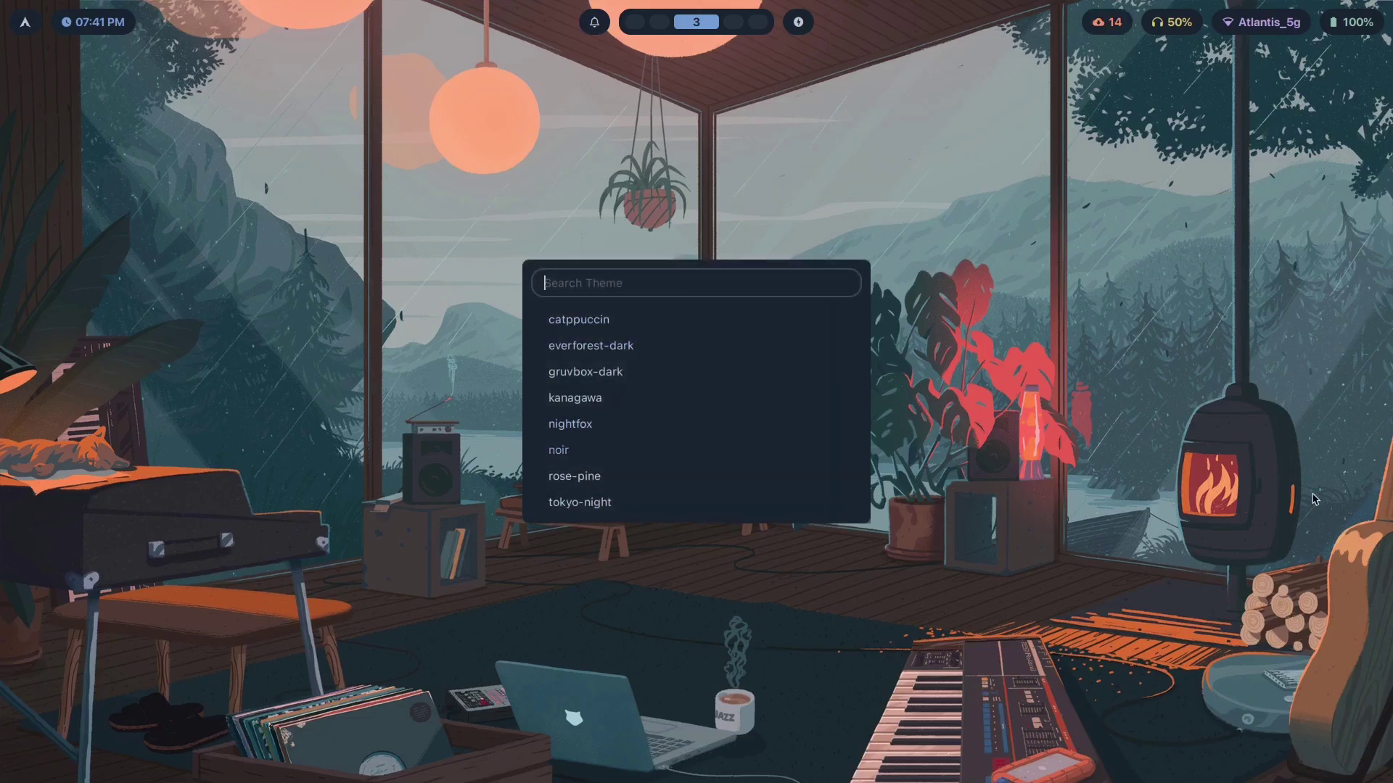
{"action": "key", "text": "Return"}
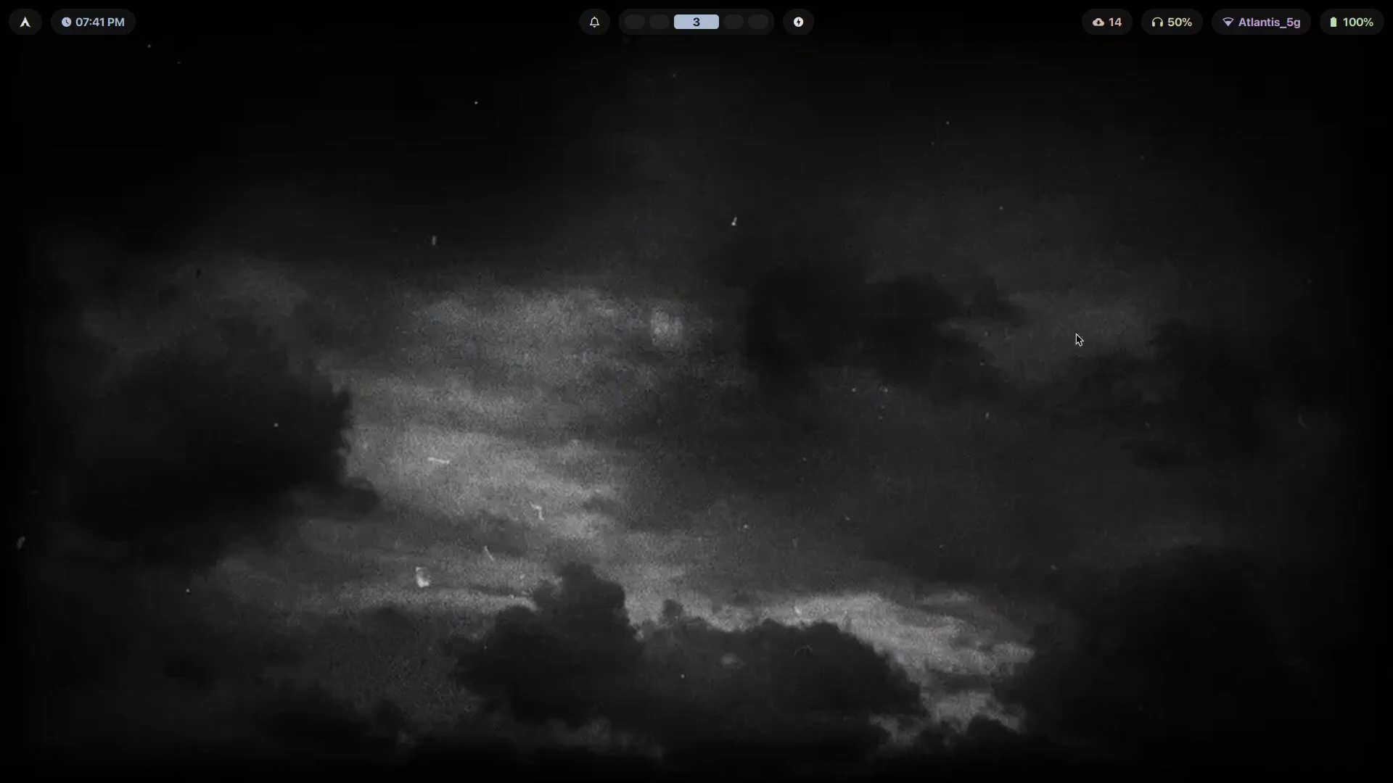
{"action": "key", "text": "super+shift+t"}
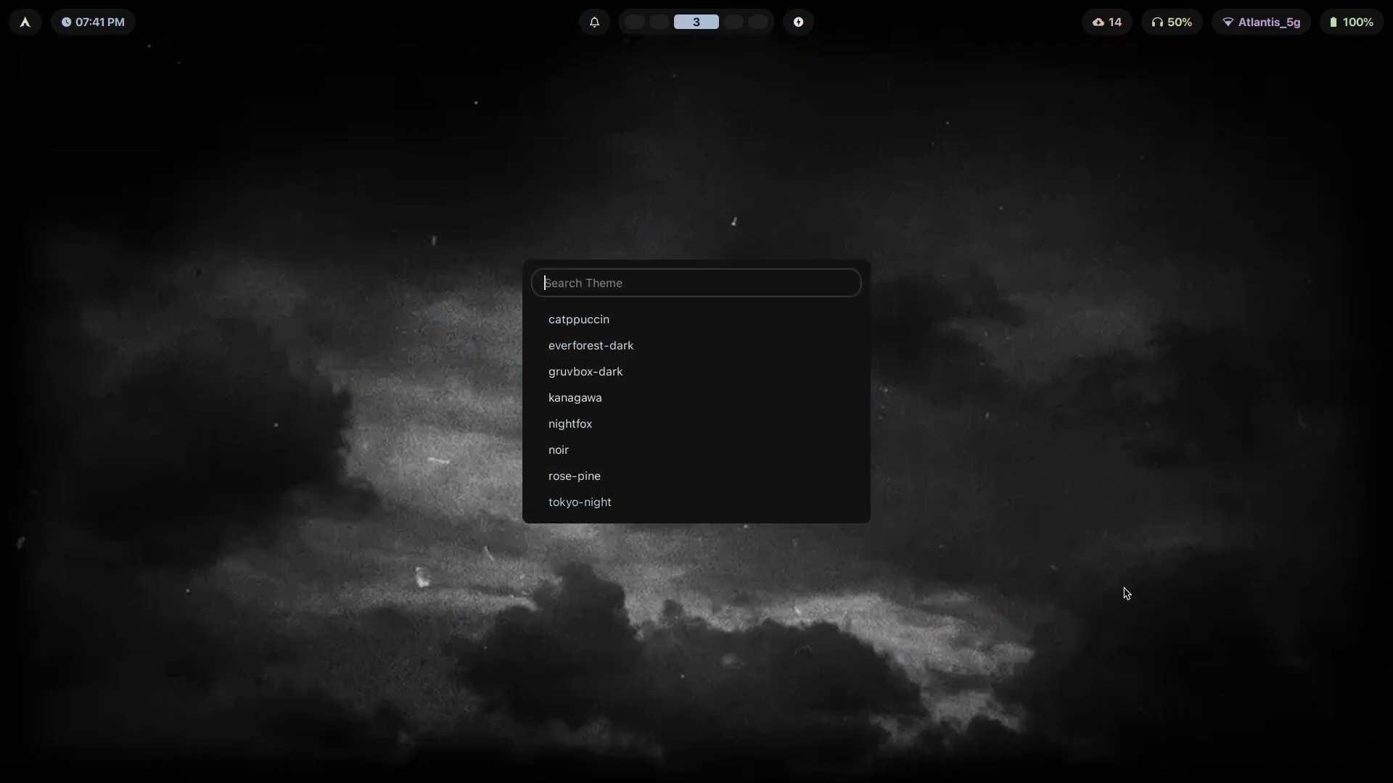
{"action": "key", "text": "Return"}
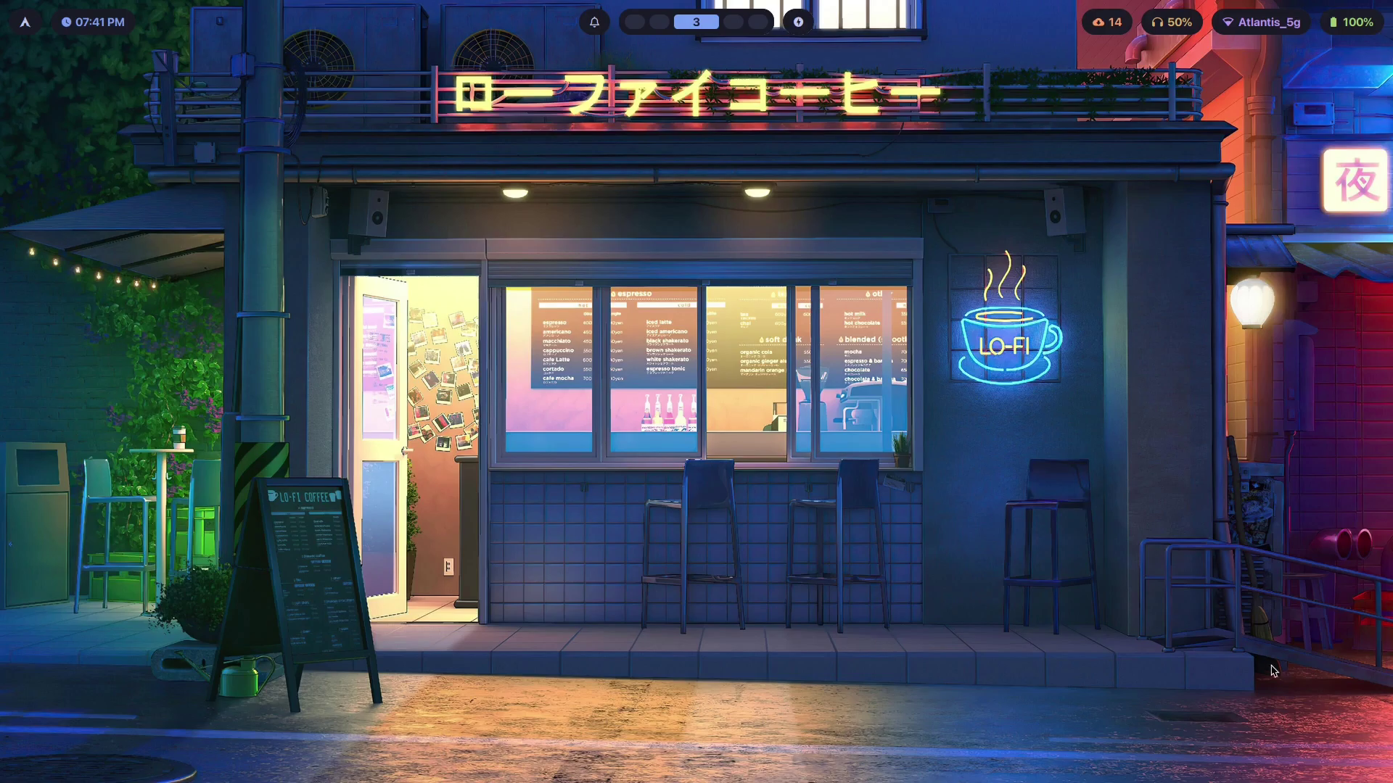
Step: Apply the everforest-dark theme to the desktop, followed by the gruvbox-dark theme
{"action": "key", "text": "super+shift+t"}
{"action": "key", "text": "Down"}
{"action": "key", "text": "Down"}
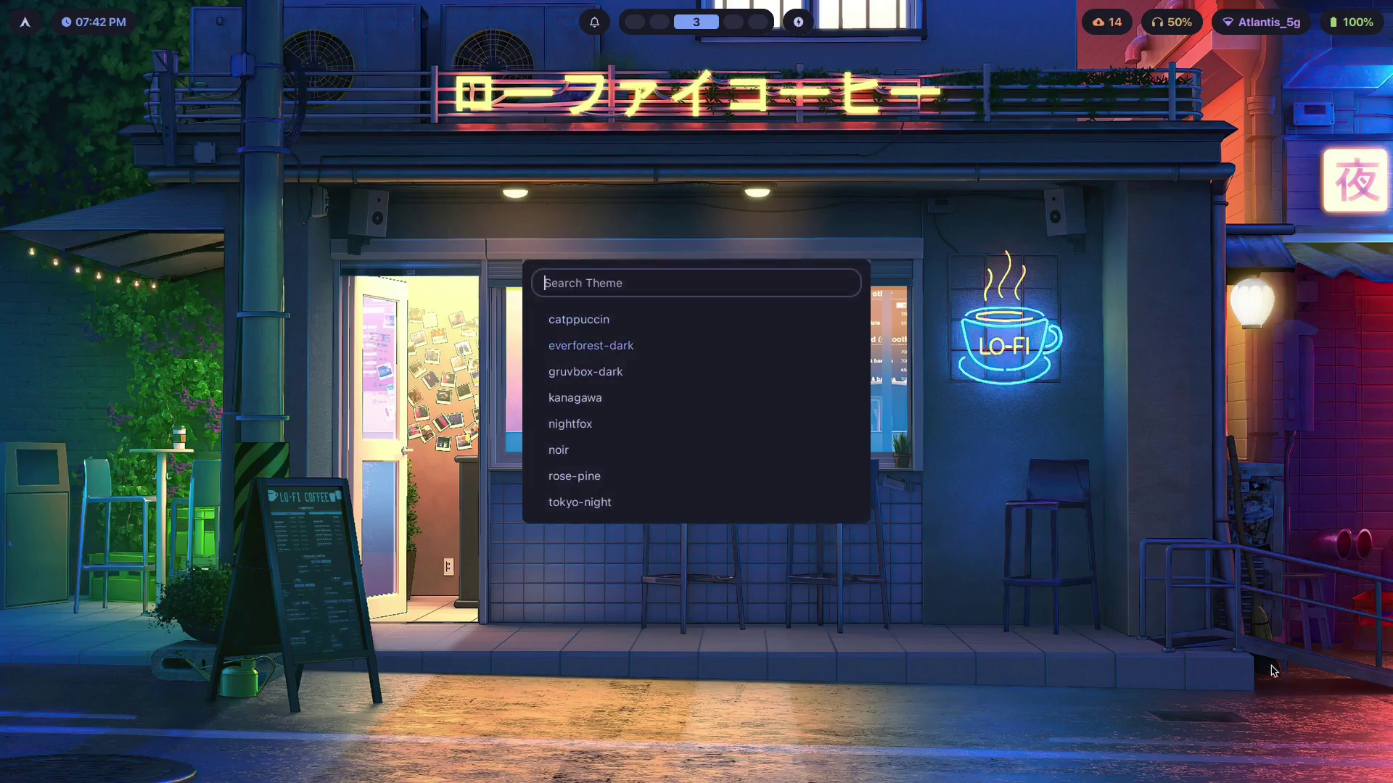
{"action": "key", "text": "Return"}
{"action": "key", "text": "super+shift+t"}
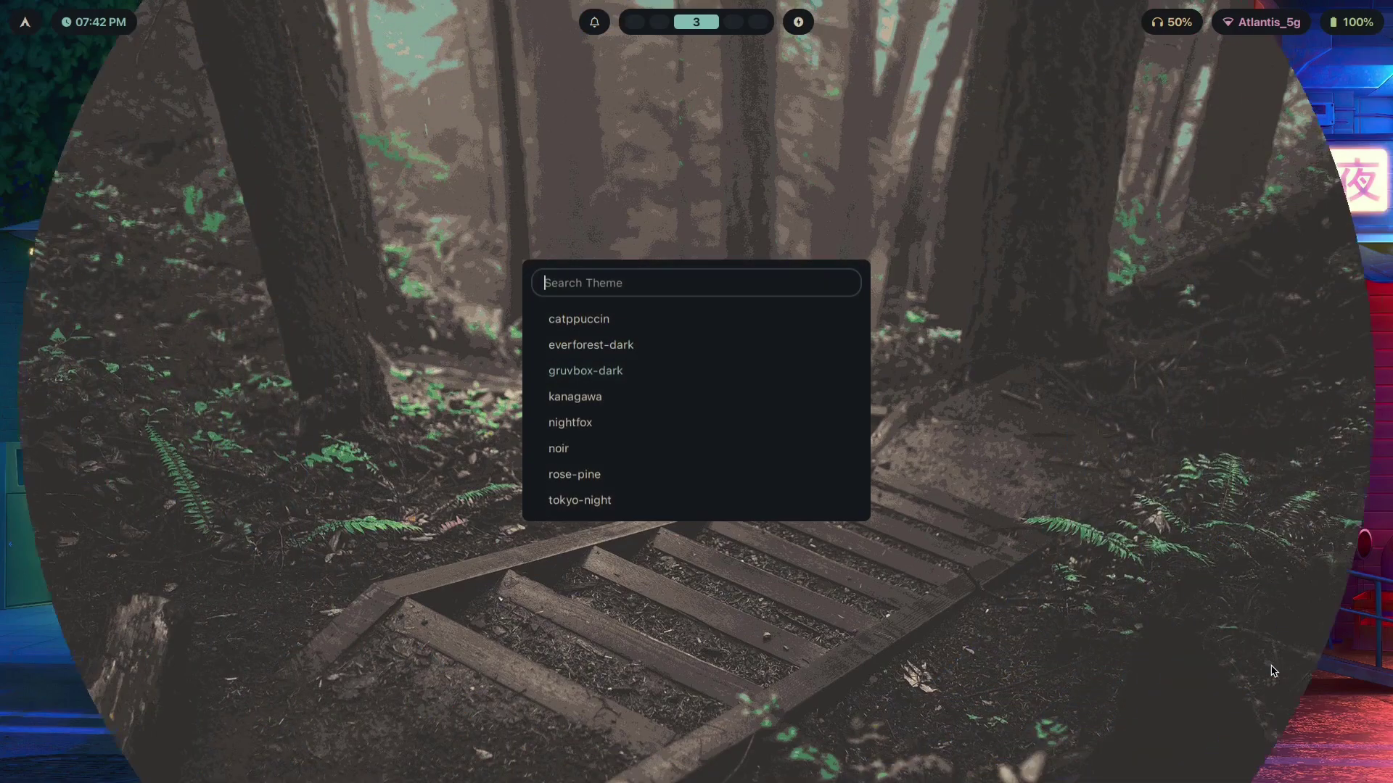
{"action": "key", "text": "Return"}
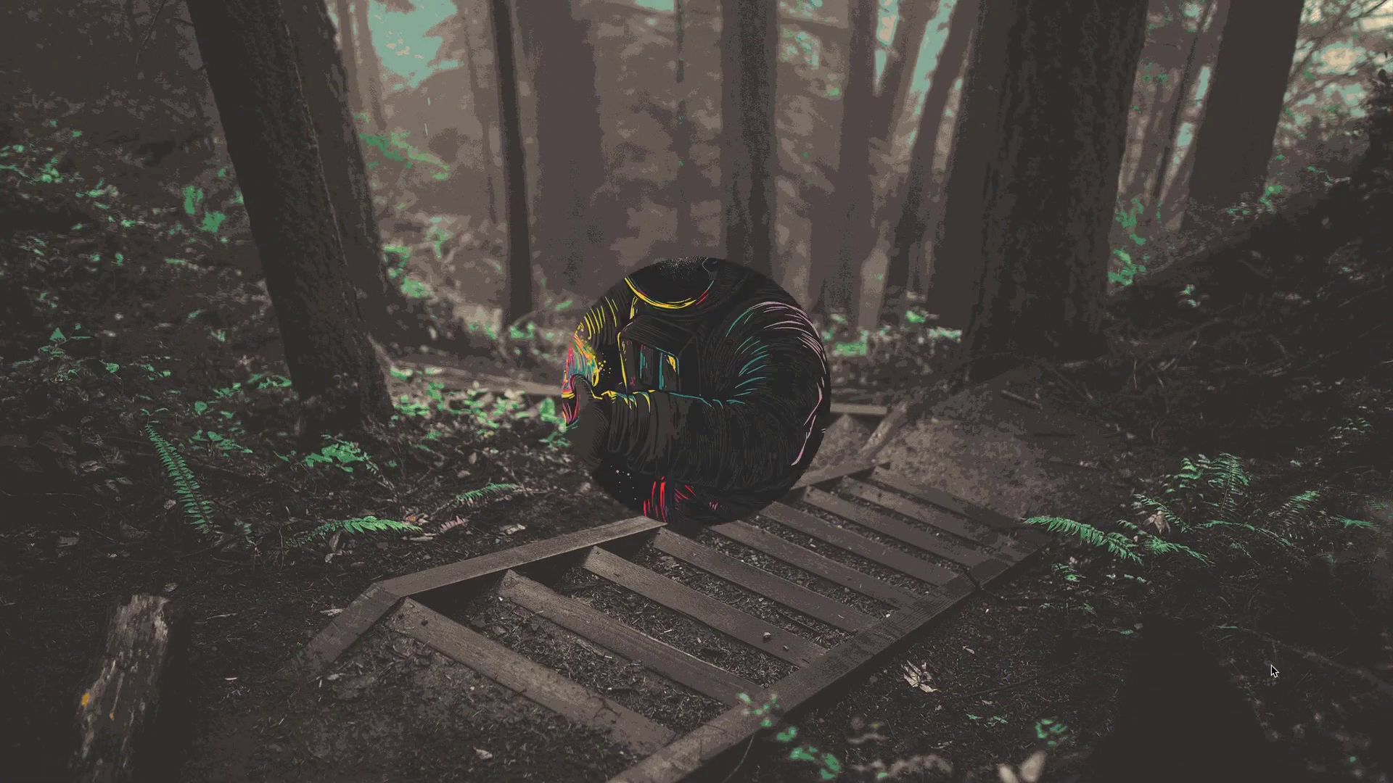
Step: Apply the kanagawa theme to the desktop, followed by the catppuccin theme
{"action": "key", "text": "super+shift+t"}
{"action": "key", "text": "Down"}
{"action": "key", "text": "Down"}
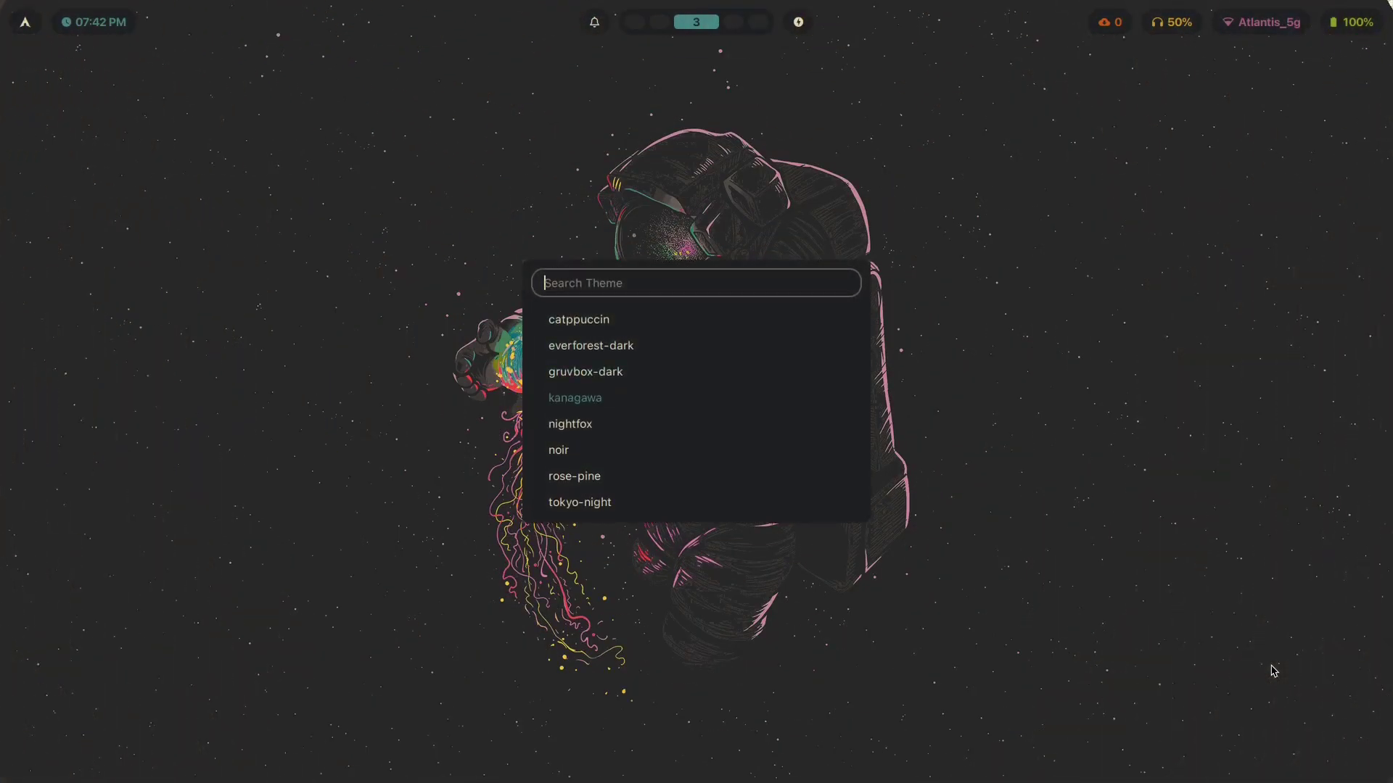
{"action": "key", "text": "Return"}
{"action": "key", "text": "super+shift+t"}
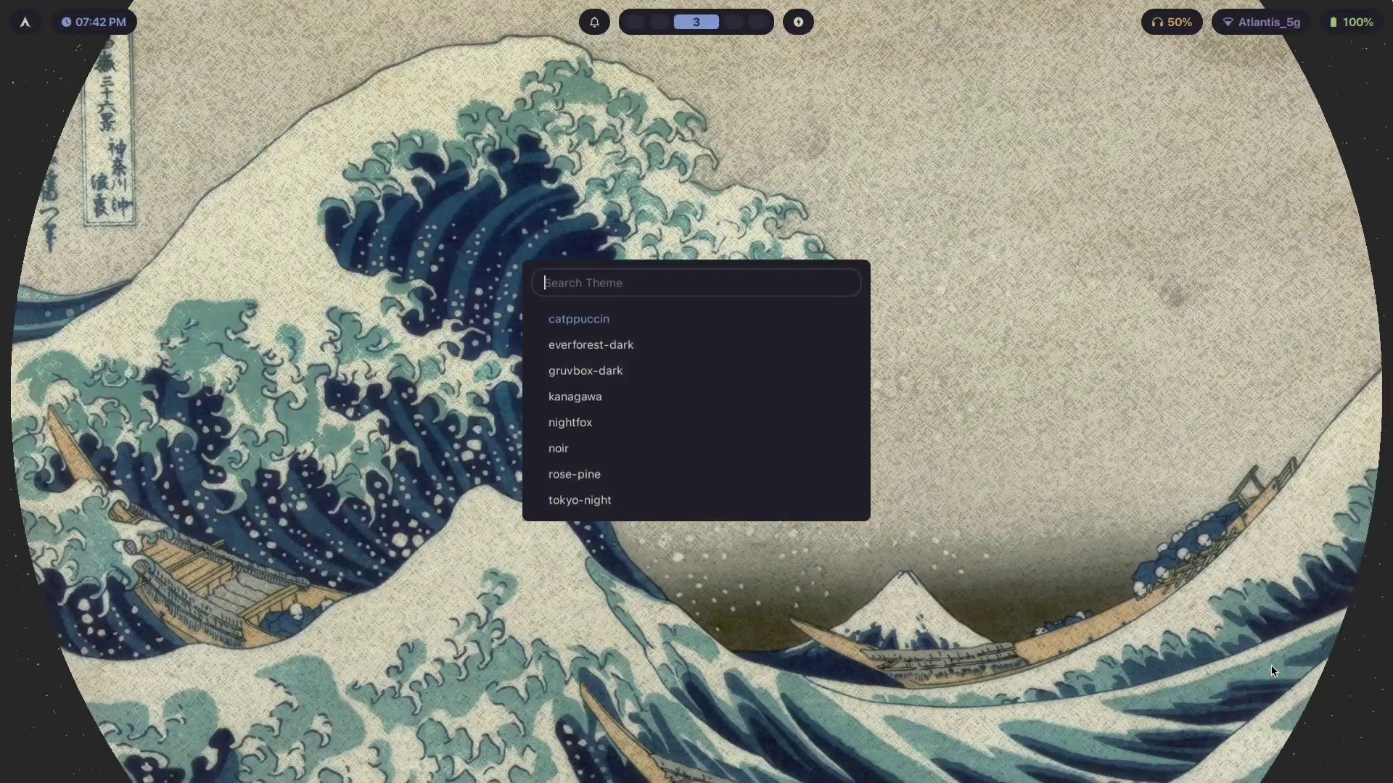
{"action": "key", "text": "Return"}
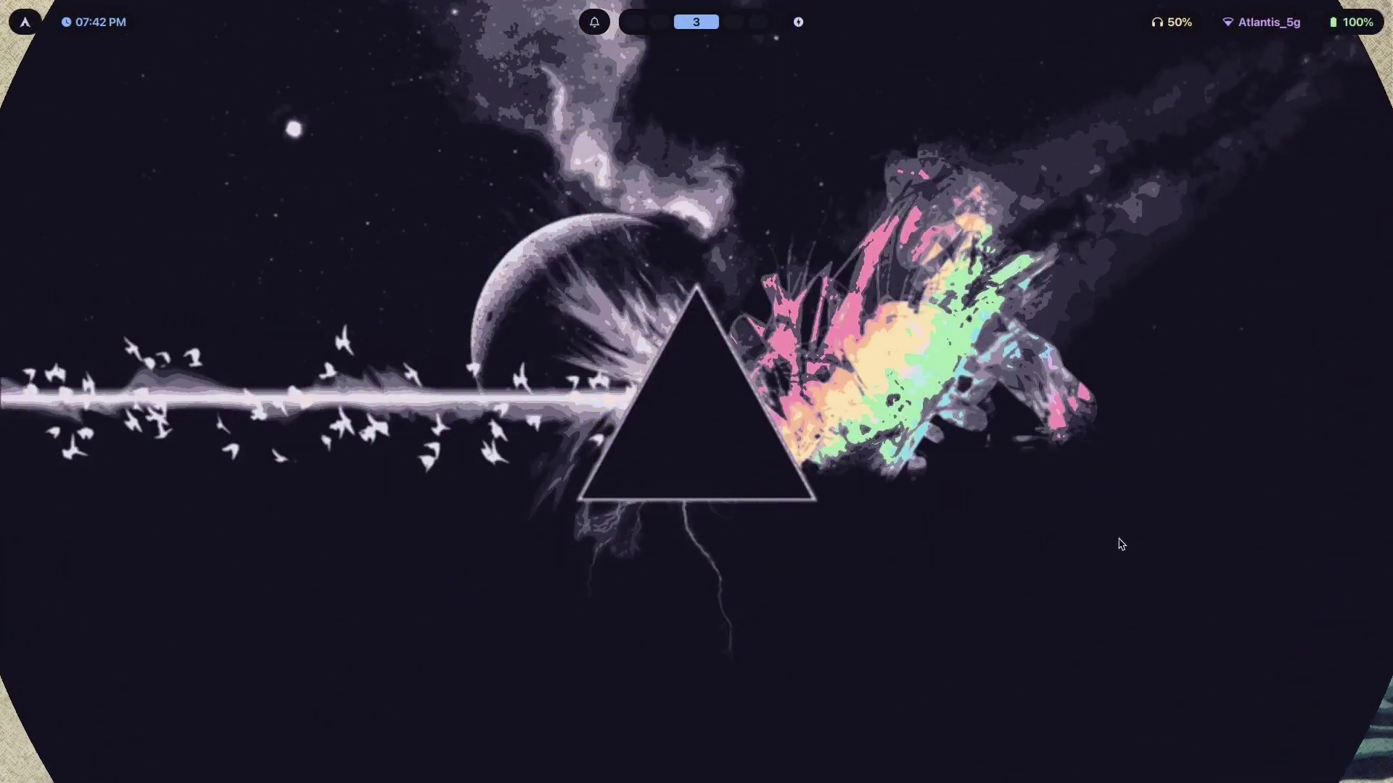
Step: Reapply the tokyo-night theme and go back to the note on workspace 2
{"action": "key", "text": "super+shift+t"}
{"action": "key", "text": "Return"}
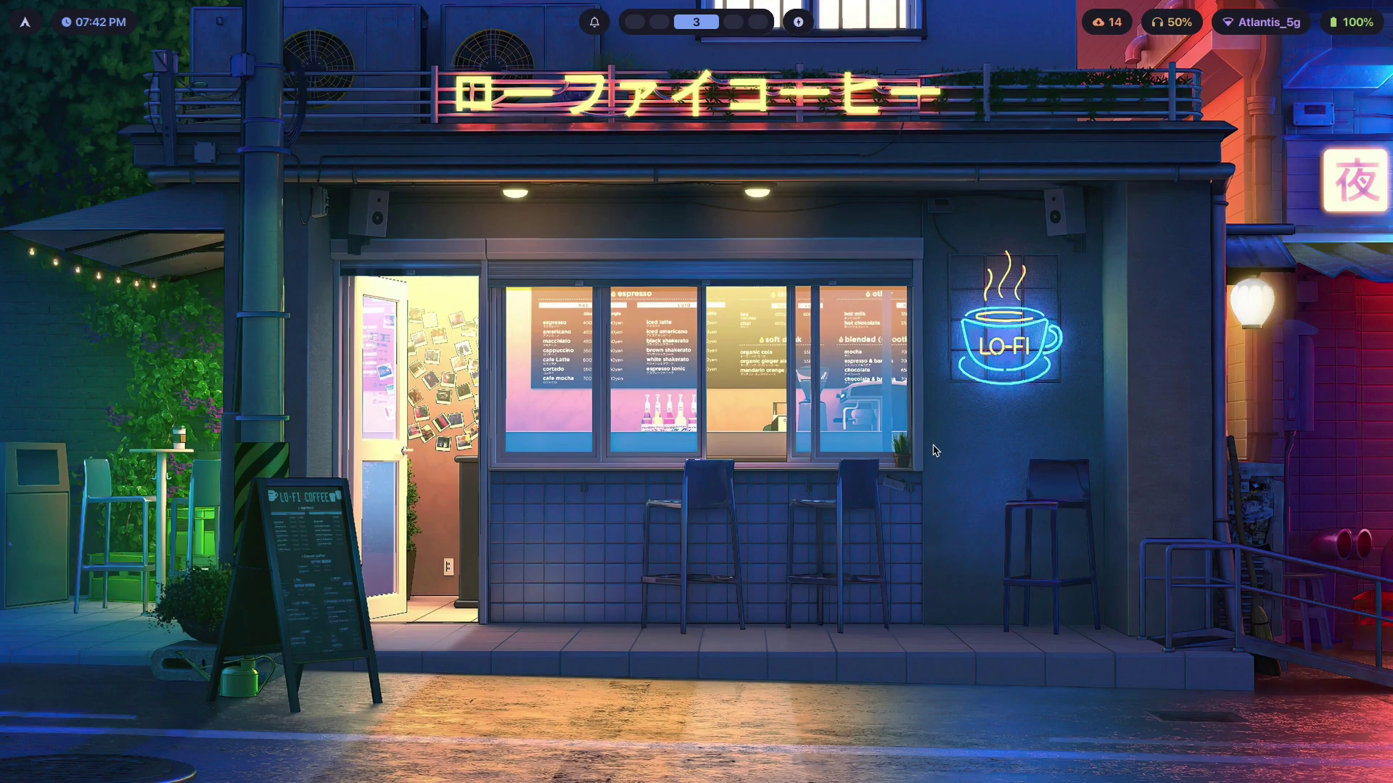
{"action": "key", "text": "super+2"}
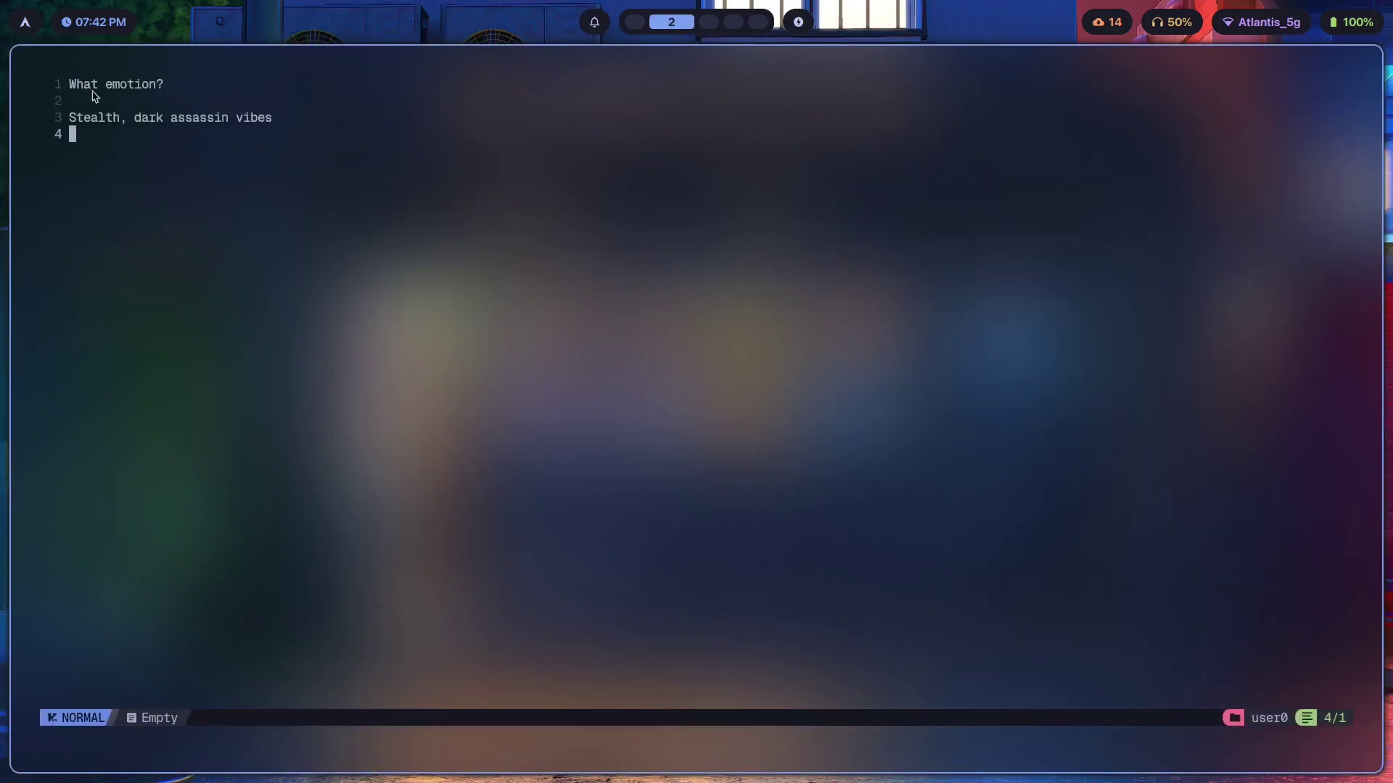
Step: Write the question "What style?" on line 5, with an empty line separating it from the emotion answer
{"action": "key", "text": "o"}
{"action": "key", "text": "Return"}
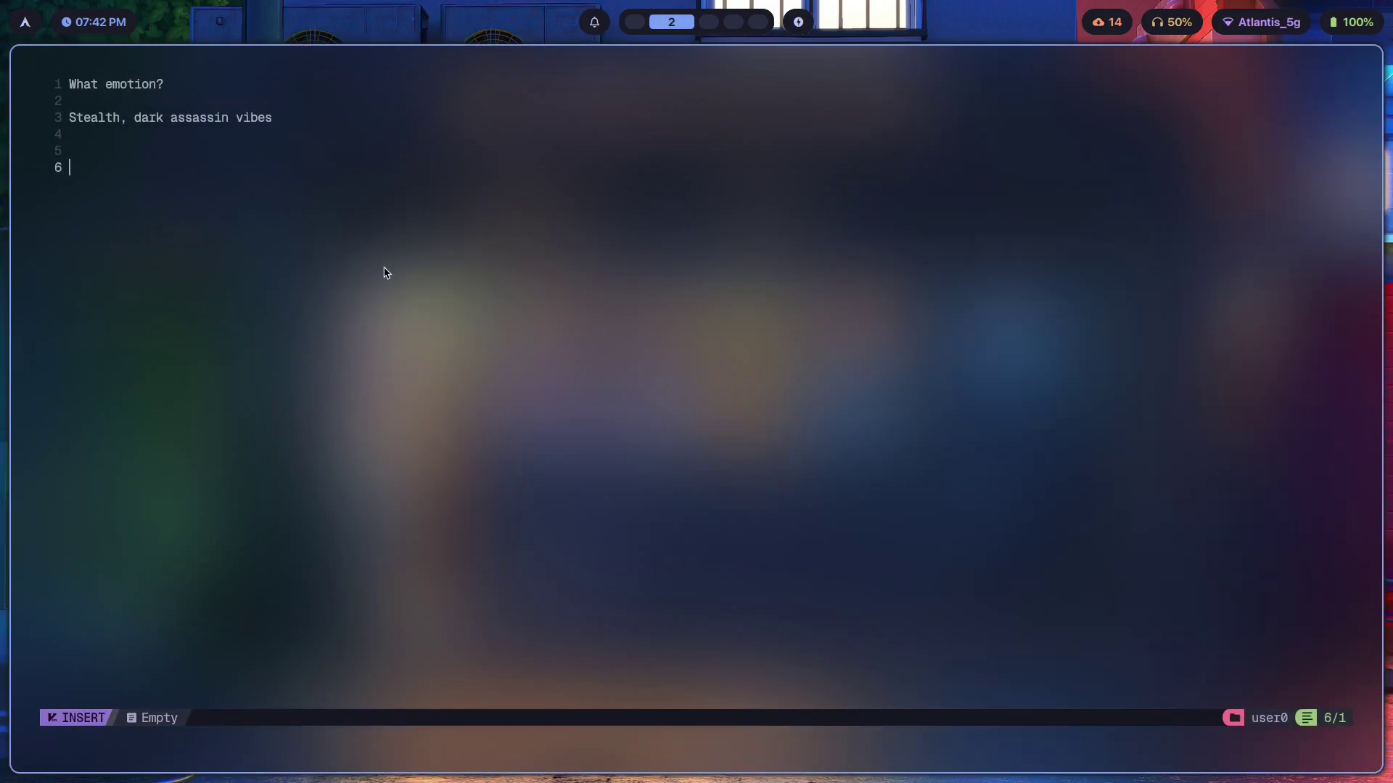
{"action": "key", "text": "Up"}
{"action": "type", "text": "What color"}
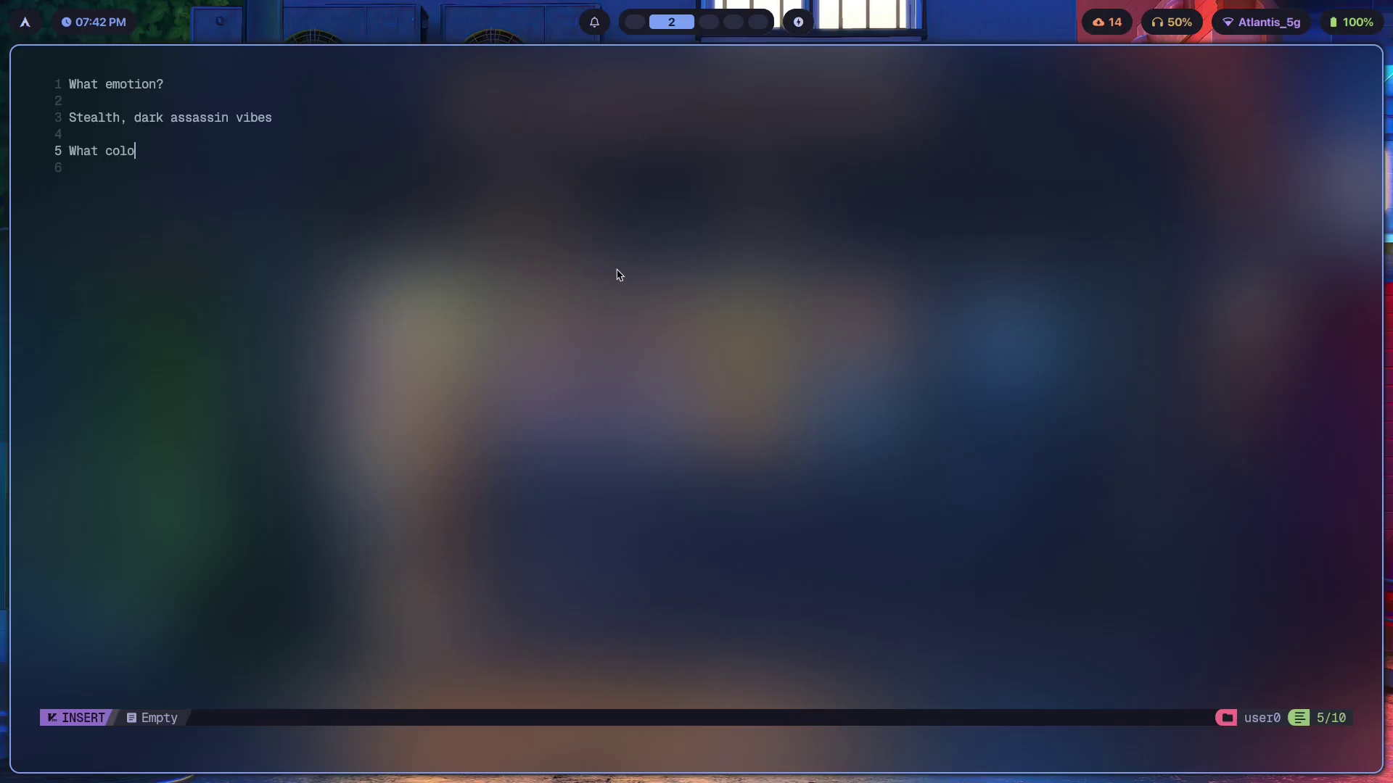
{"action": "key", "text": "BackSpace"}
{"action": "key", "text": "BackSpace"}
{"action": "key", "text": "BackSpace"}
{"action": "key", "text": "BackSpace"}
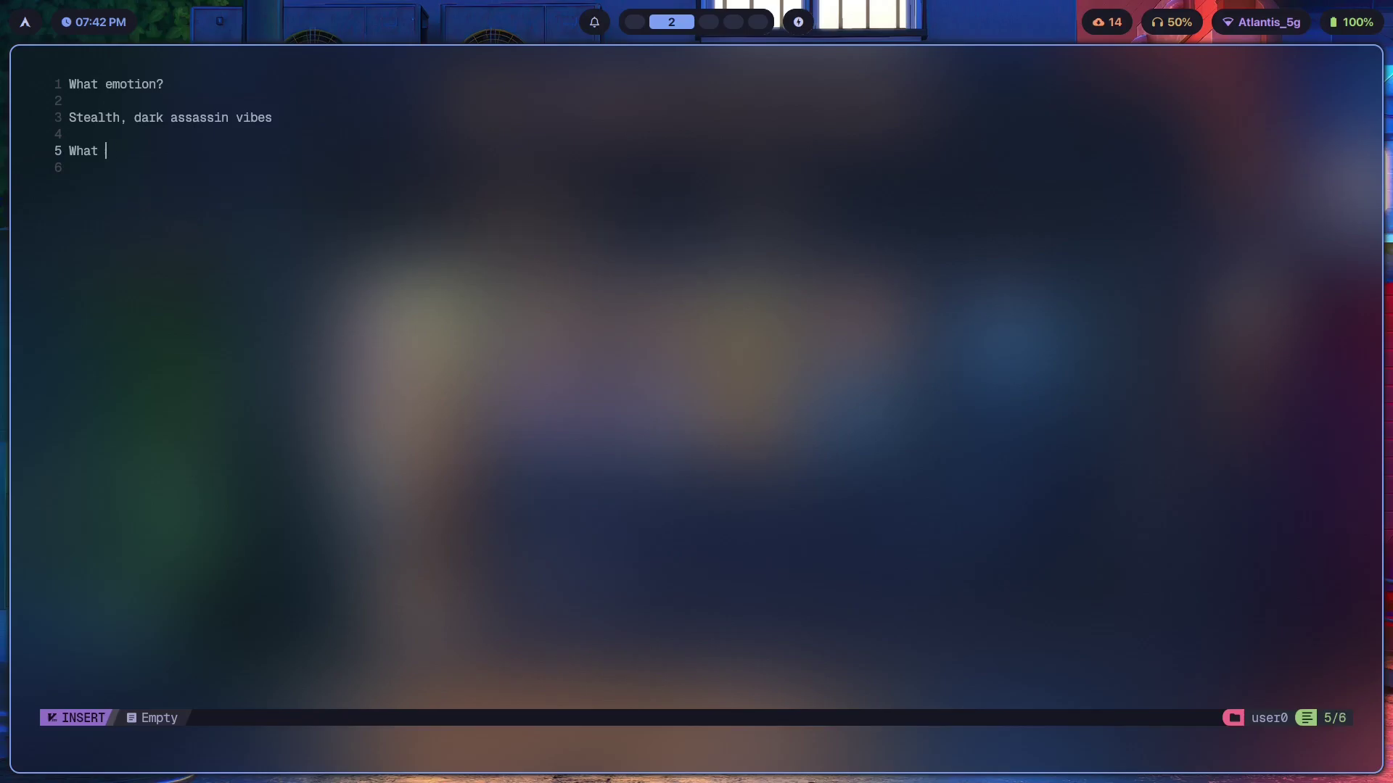
{"action": "type", "text": "style?"}
Step: Write "Dark or Light" on line 7, leaving an empty line below "What style?"
{"action": "key", "text": "Return"}
{"action": "key", "text": "Return"}
{"action": "type", "text": "Da"}
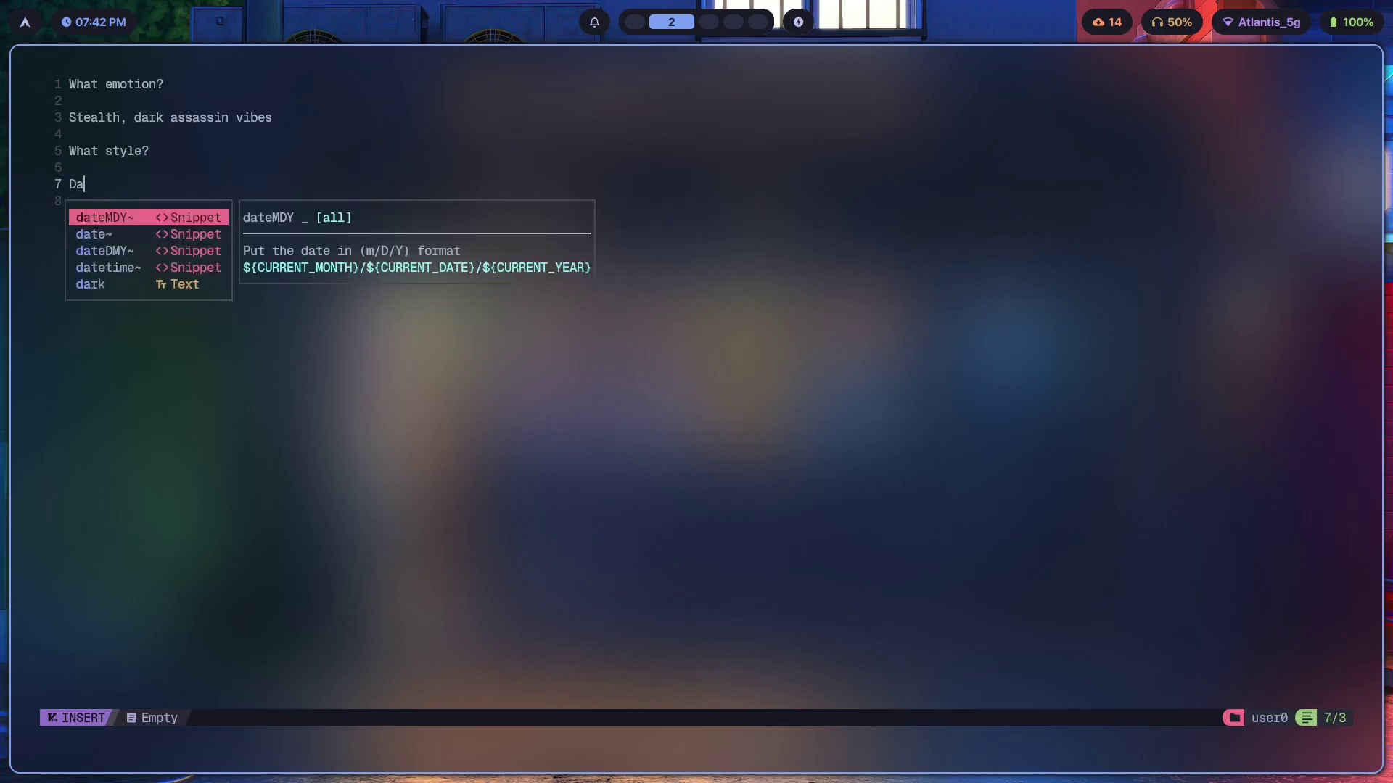
{"action": "type", "text": "rk or Light"}
{"action": "key", "text": "Escape"}
Step: Move the "What style?" and "Dark or Light" text to the very beginning of the note
{"action": "key", "text": "j"}
{"action": "key", "text": "k"}
{"action": "key", "text": "v"}
{"action": "key", "text": "k"}
{"action": "key", "text": "k"}
{"action": "key", "text": "0"}
{"action": "key", "text": "d"}
{"action": "key", "text": "g"}
{"action": "key", "text": "g"}
{"action": "key", "text": "P"}
Step: Split "What emotion?" off the "Dark or Light" line with two line breaks
{"action": "key", "text": "j"}
{"action": "key", "text": "j"}
{"action": "key", "text": "w"}
{"action": "key", "text": "w"}
{"action": "key", "text": "w"}
{"action": "key", "text": "b"}
{"action": "key", "text": "l"}
{"action": "key", "text": "l"}
{"action": "key", "text": "l"}
{"action": "key", "text": "l"}
{"action": "key", "text": "l"}
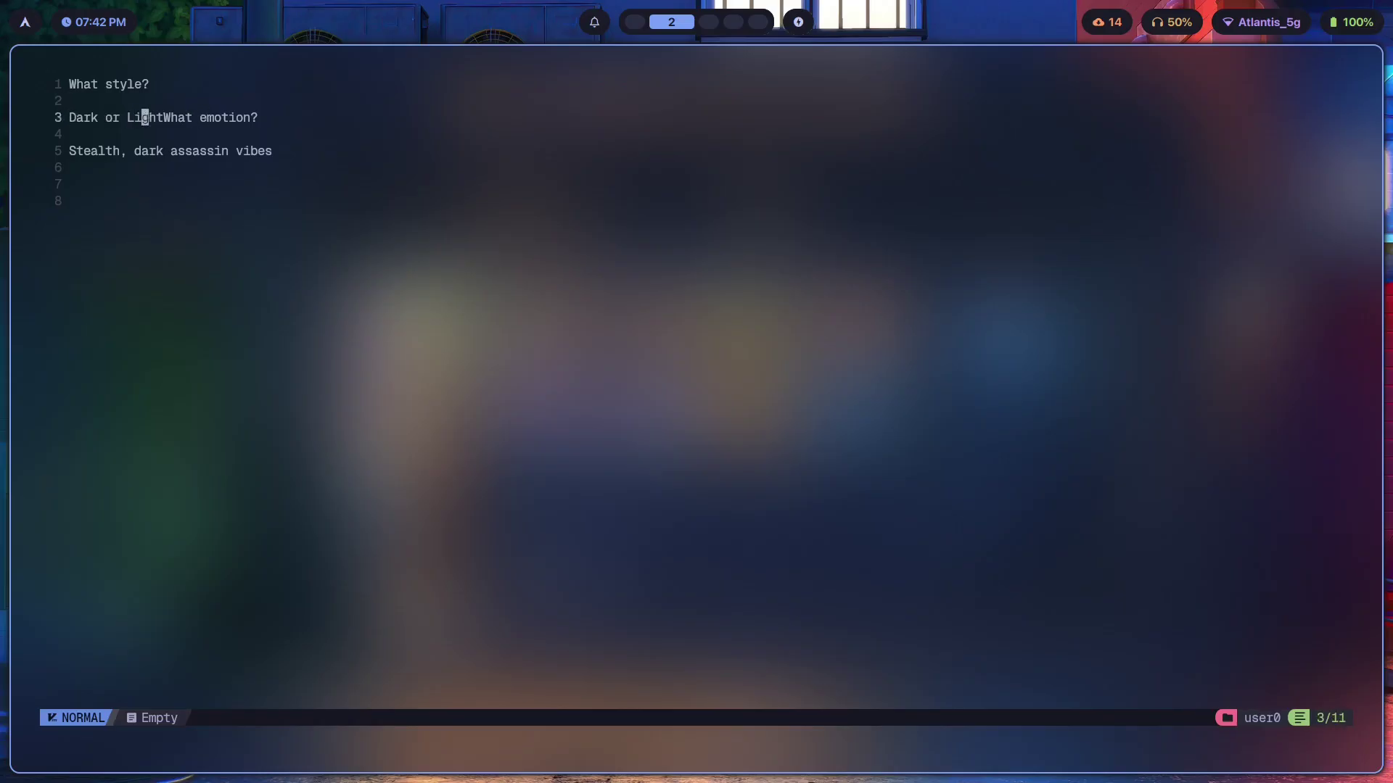
{"action": "key", "text": "a"}
{"action": "key", "text": "i"}
{"action": "key", "text": "Return"}
{"action": "key", "text": "Return"}
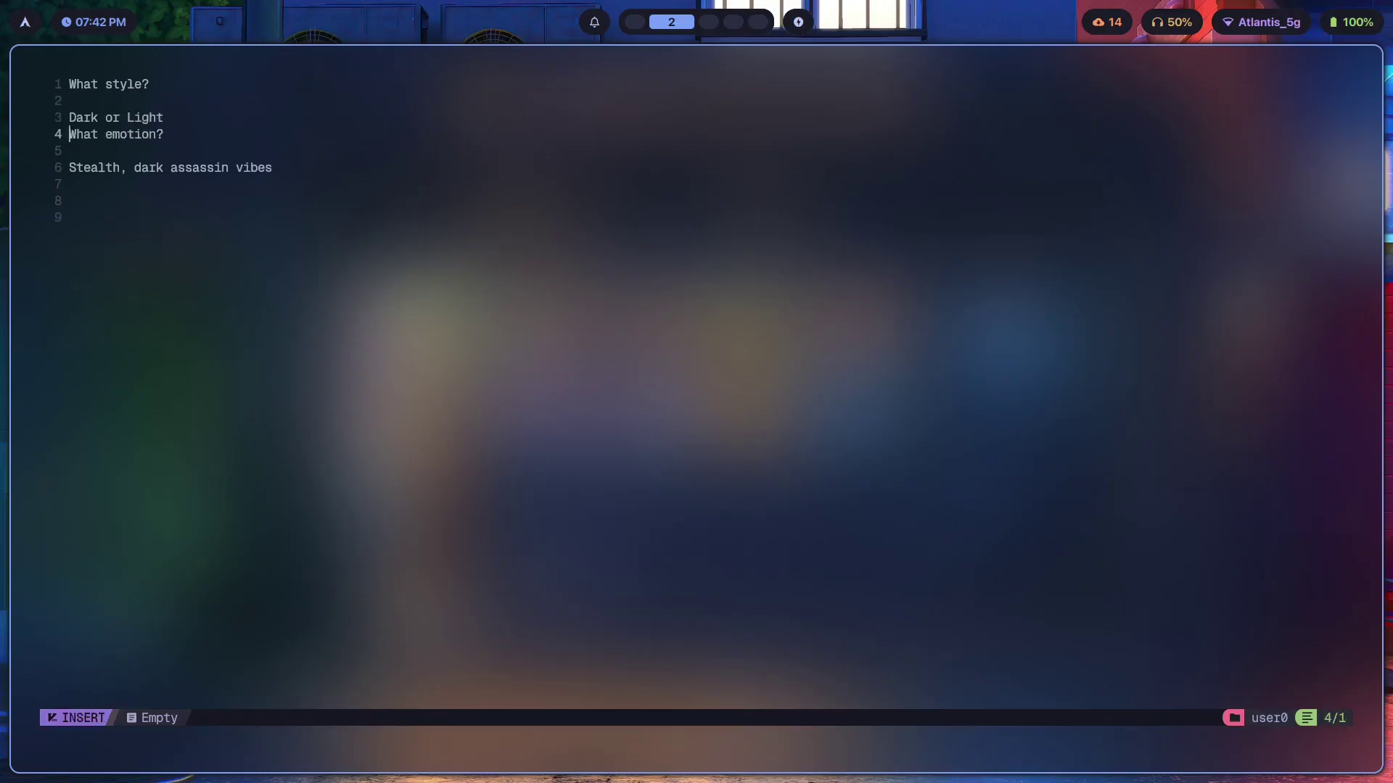
Step: Delete two surplus blank lines from the lower part of the note
{"action": "key", "text": "Escape"}
{"action": "key", "text": "j"}
{"action": "key", "text": "j"}
{"action": "key", "text": "j"}
{"action": "key", "text": "d"}
{"action": "key", "text": "d"}
{"action": "key", "text": "k"}
{"action": "key", "text": "j"}
{"action": "key", "text": "j"}
{"action": "key", "text": "d"}
{"action": "key", "text": "d"}
Step: Insert another blank line between "Dark or Light" and "What emotion?" and try to save the note
{"action": "key", "text": "k"}
{"action": "key", "text": "k"}
{"action": "key", "text": "k"}
{"action": "key", "text": "k"}
{"action": "key", "text": "o"}
{"action": "key", "text": "Escape"}
{"action": "key", "text": "k"}
{"action": "key", "text": "k"}
{"action": "key", "text": "k"}
{"action": "key", "text": "j"}
{"action": "key", "text": "j"}
{"action": "type", "text": "j"}
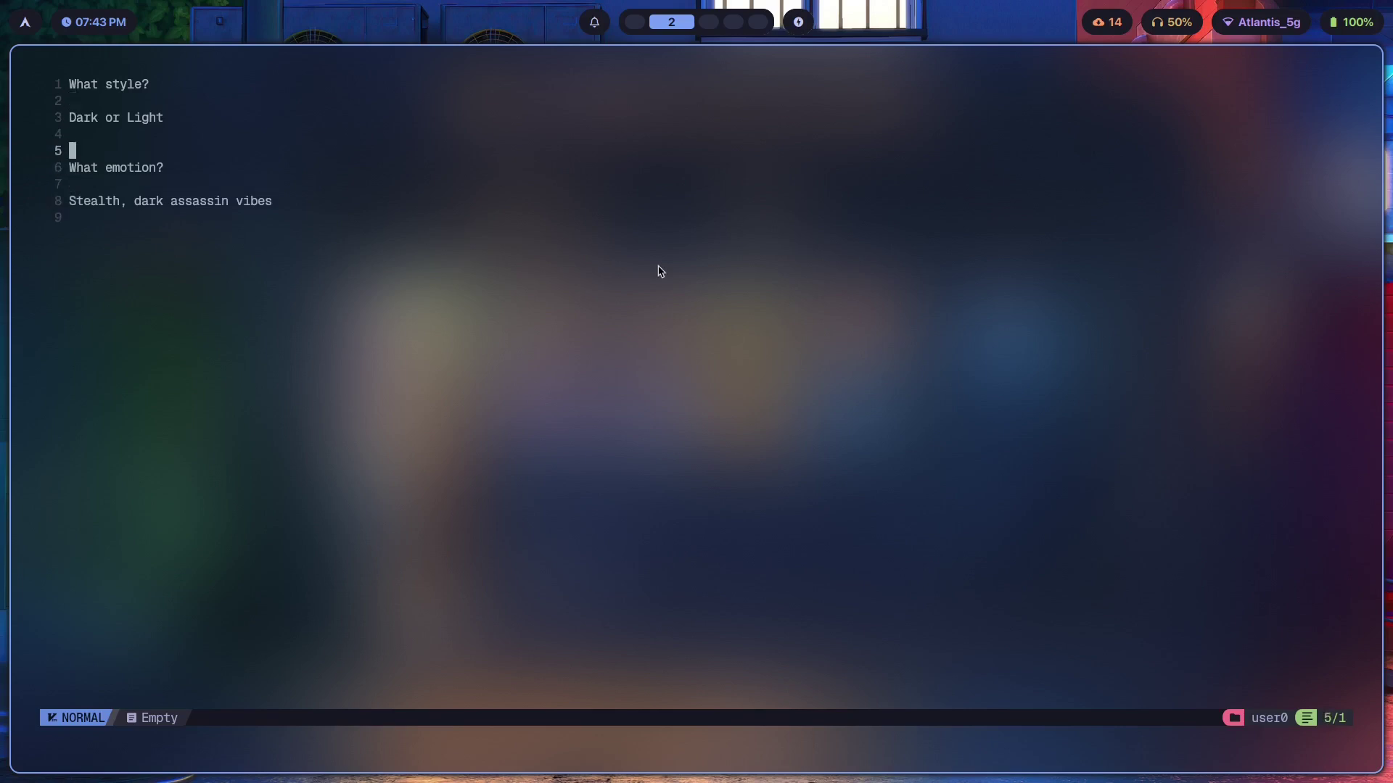
{"action": "type", "text": ":w"}
{"action": "key", "text": "Return"}
{"action": "key", "text": "super+3"}
{"action": "key", "text": "super+2"}
{"action": "key", "text": "super+3"}
{"action": "key", "text": "super+b"}
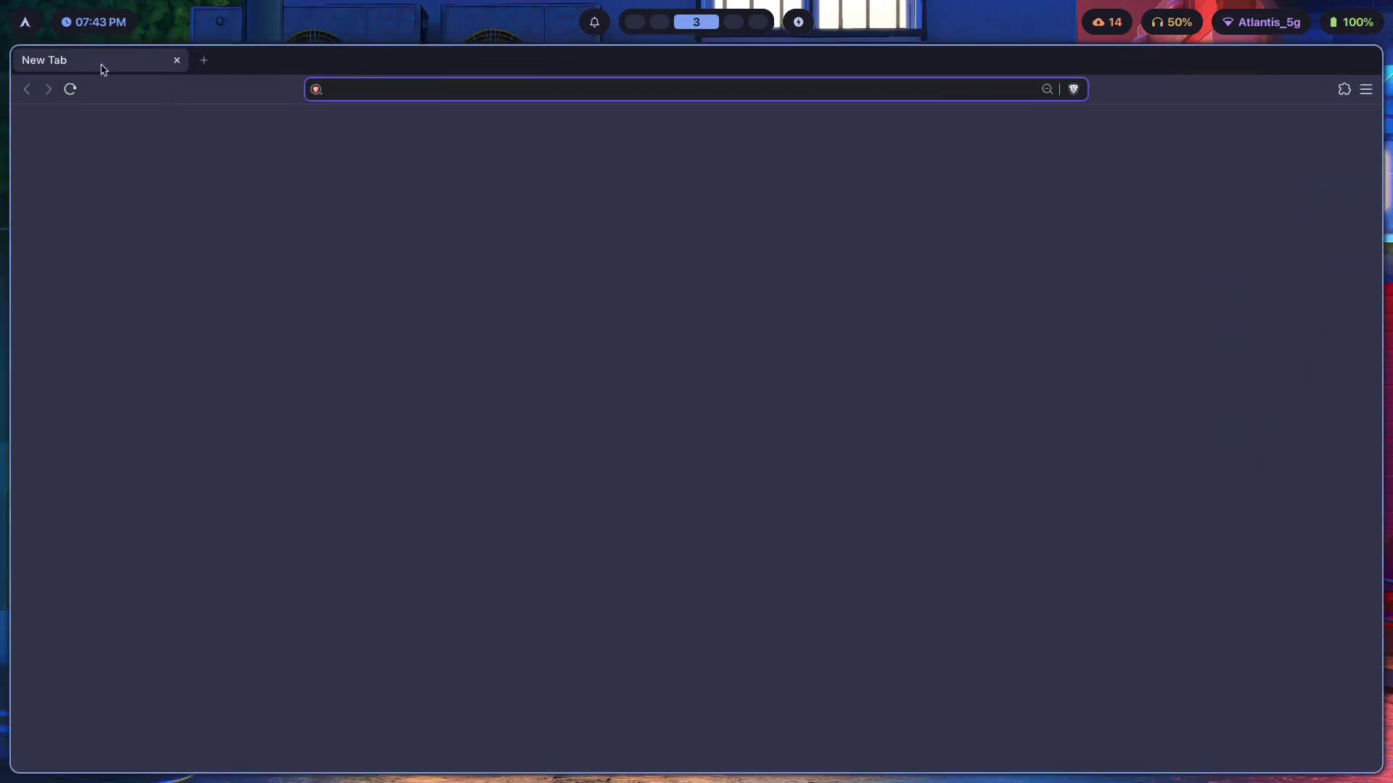
{"action": "key", "text": "super+2"}
{"action": "key", "text": "super+3"}
{"action": "key", "text": "super+2"}
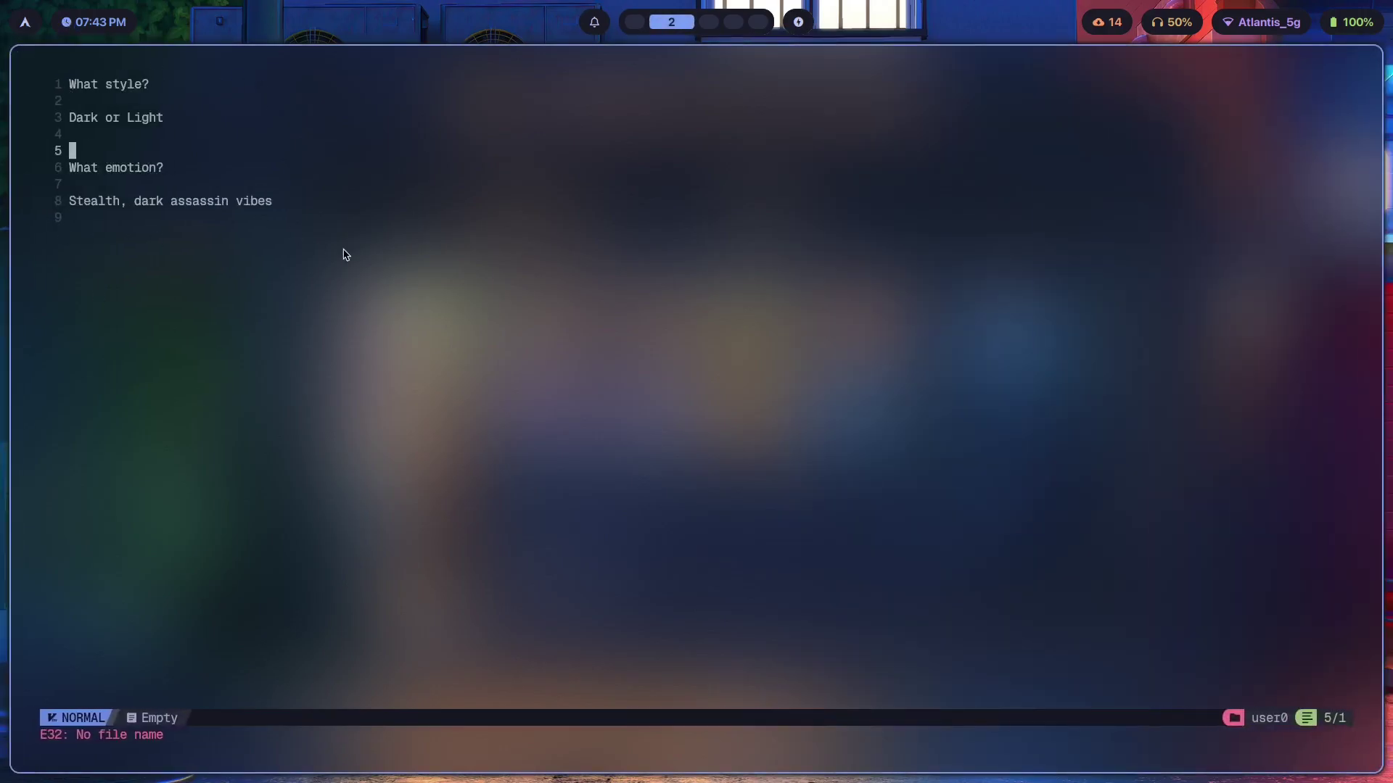
{"action": "left_click", "coordinate": [121, 230]}
{"action": "key", "text": "super+3"}
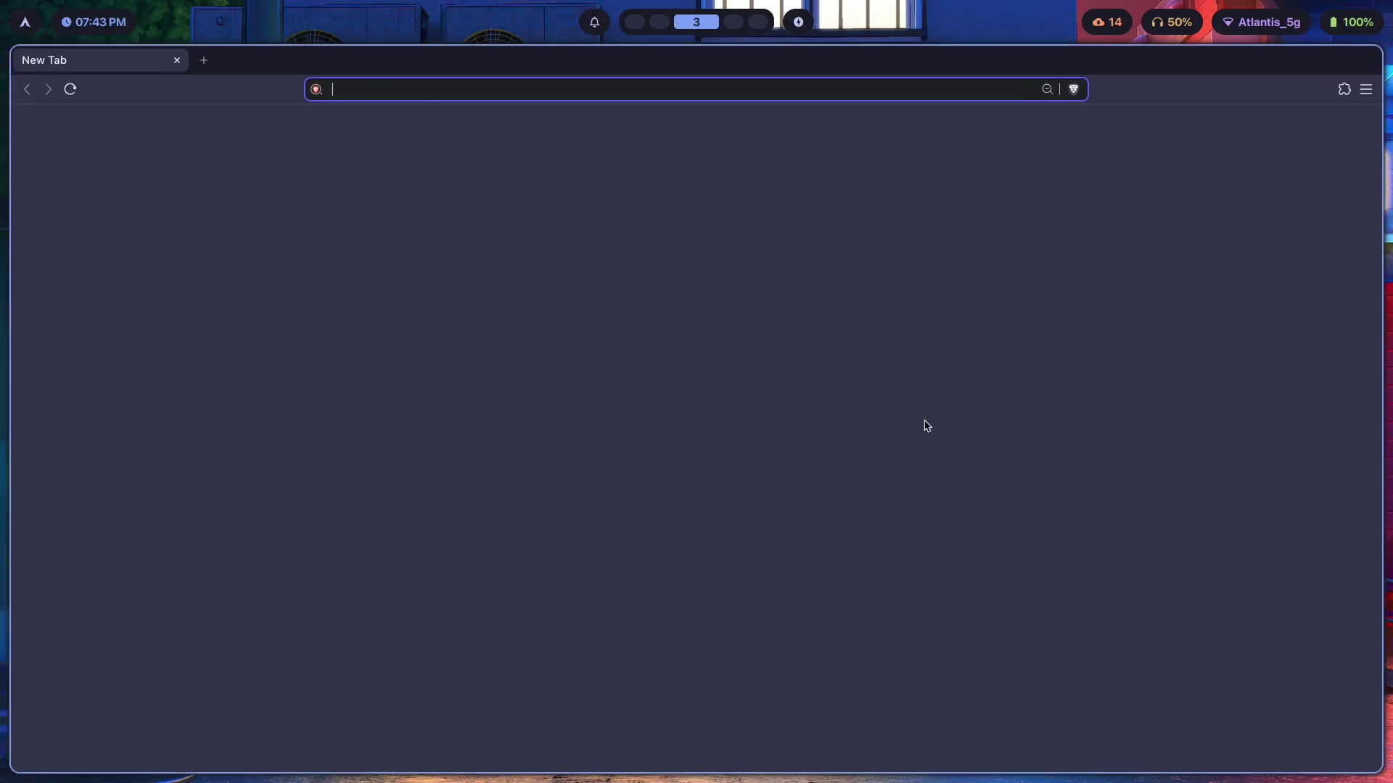
{"action": "key", "text": "super+q"}
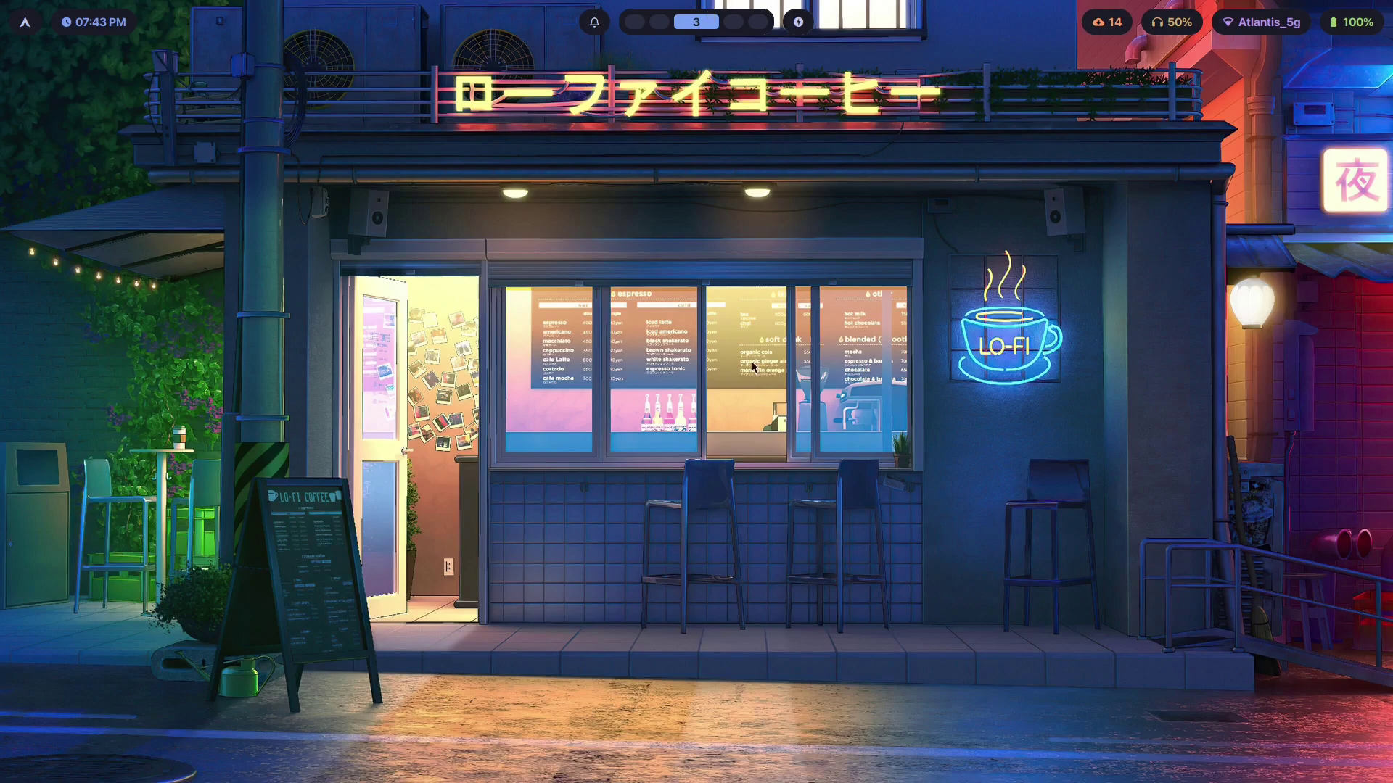
Step: Find VSCodium - Wayland in the application launcher by searching for "vs" and launch it
{"action": "key", "text": "super+d"}
{"action": "type", "text": "v"}
{"action": "key", "text": "BackSpace"}
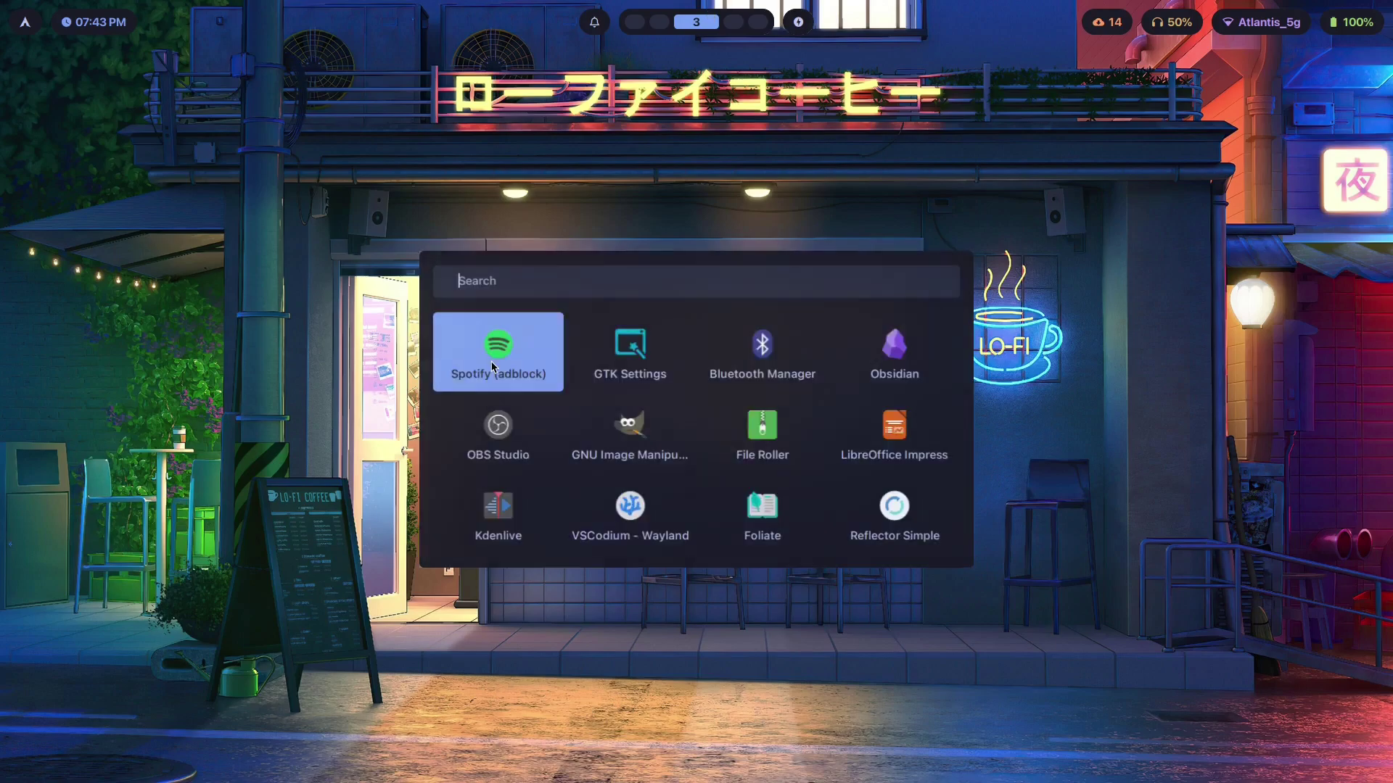
{"action": "type", "text": "vs"}
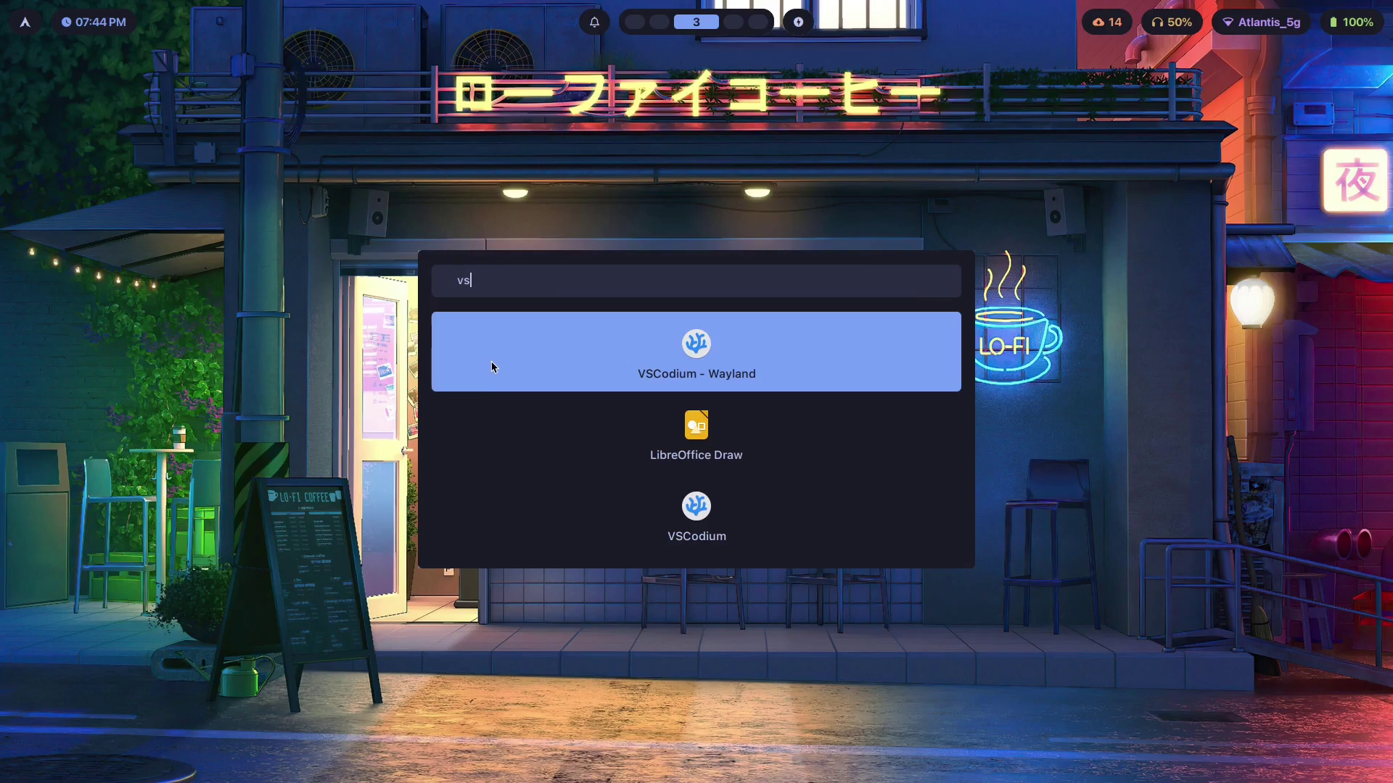
{"action": "left_click", "coordinate": [491, 367]}
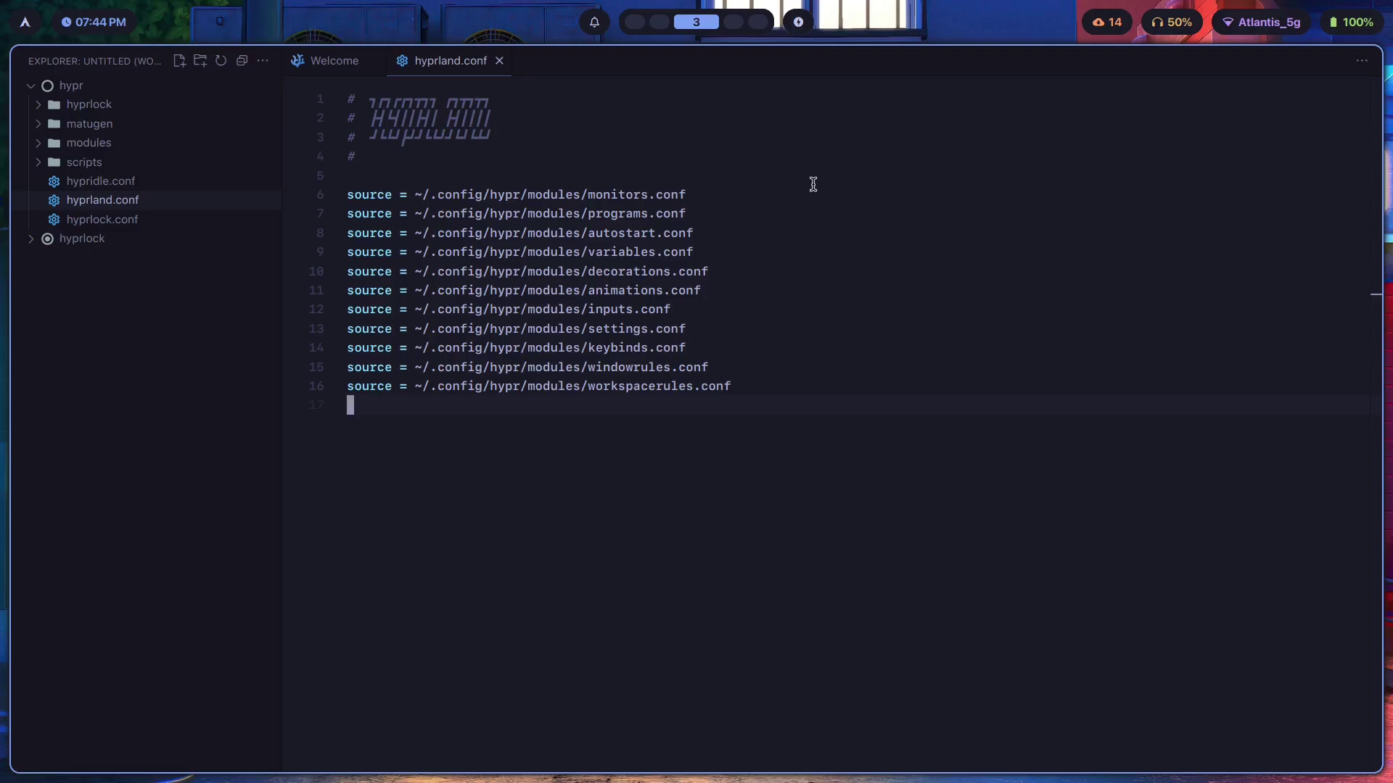
Step: Show the editor's extensions and filter the marketplace with "category:themes"
{"action": "key", "text": "ctrl+shift+x"}
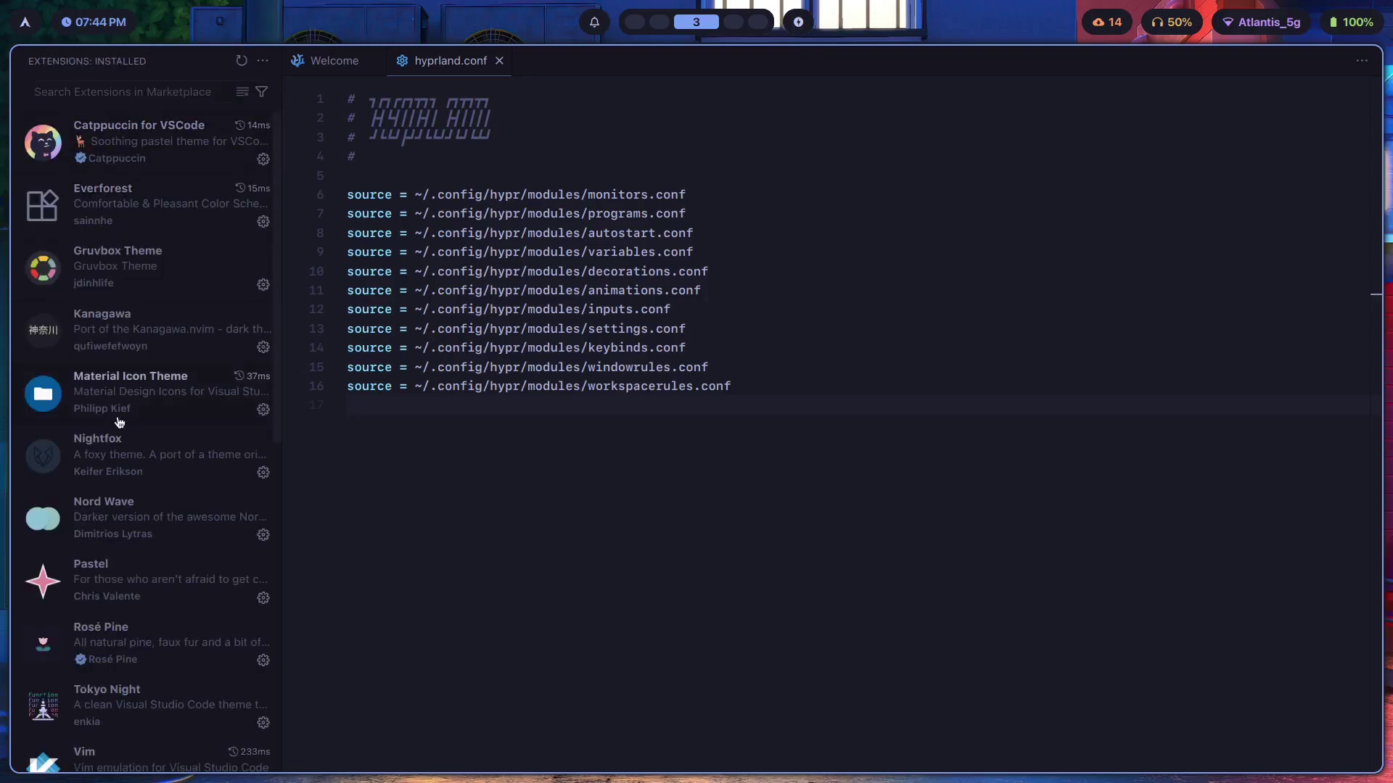
{"action": "scroll", "coordinate": [131, 414], "scroll_direction": "down", "scroll_amount": 10}
{"action": "scroll", "coordinate": [146, 406], "scroll_direction": "up", "scroll_amount": 10}
{"action": "type", "text": "category:themes"}
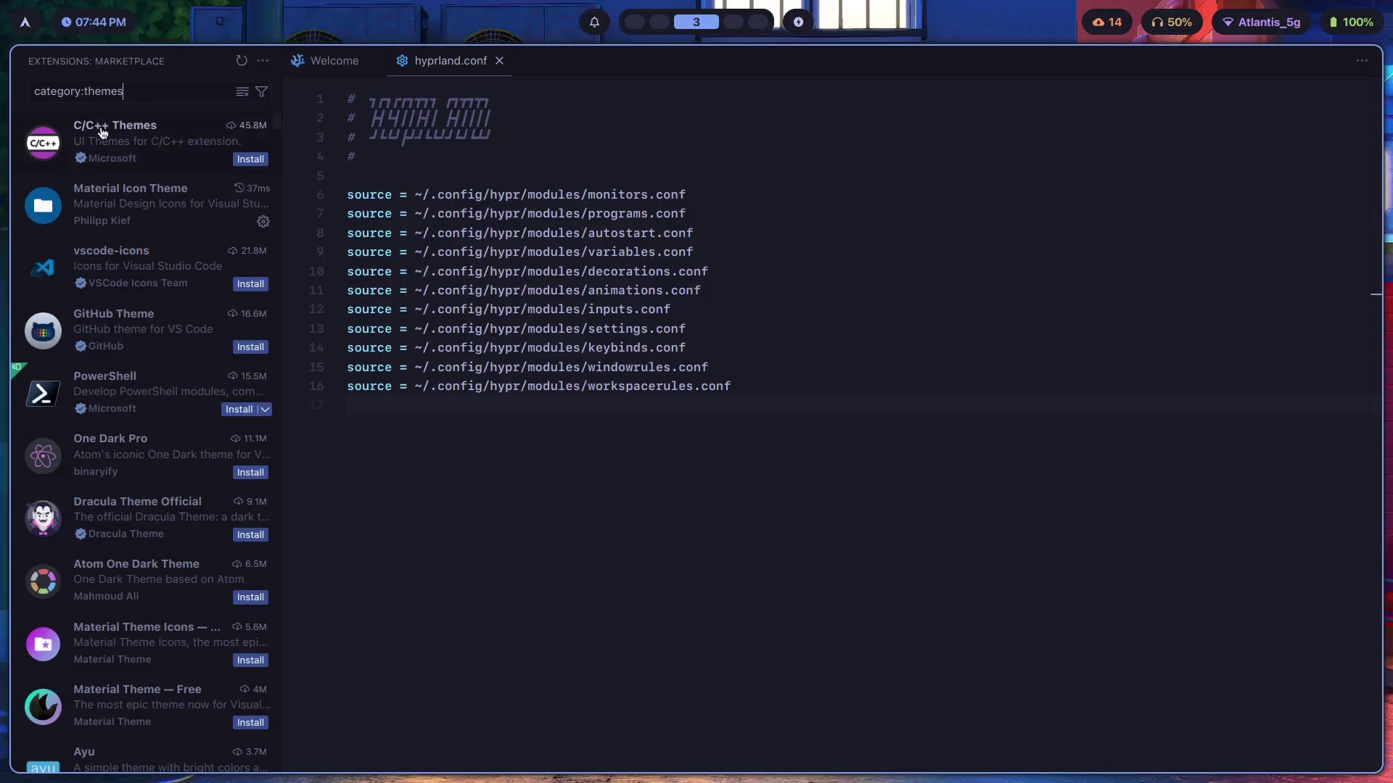
Step: Look through the marketplace's theme extensions for existing colour schemes that could serve as inspiration
{"action": "scroll", "coordinate": [182, 522], "scroll_direction": "down", "scroll_amount": 2}
{"action": "scroll", "coordinate": [184, 526], "scroll_direction": "up", "scroll_amount": 2}
{"action": "scroll", "coordinate": [173, 196], "scroll_direction": "down", "scroll_amount": 20}
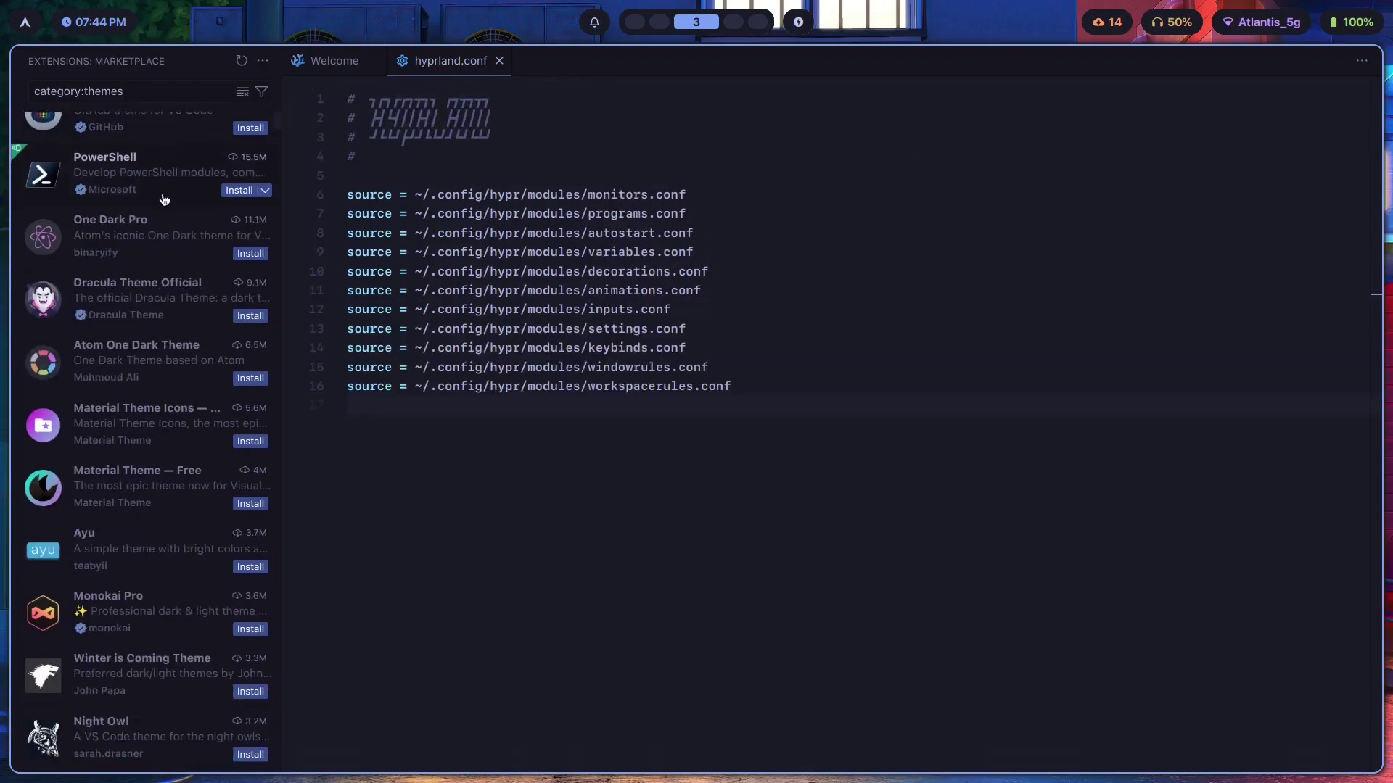
{"action": "scroll", "coordinate": [159, 246], "scroll_direction": "down", "scroll_amount": 12}
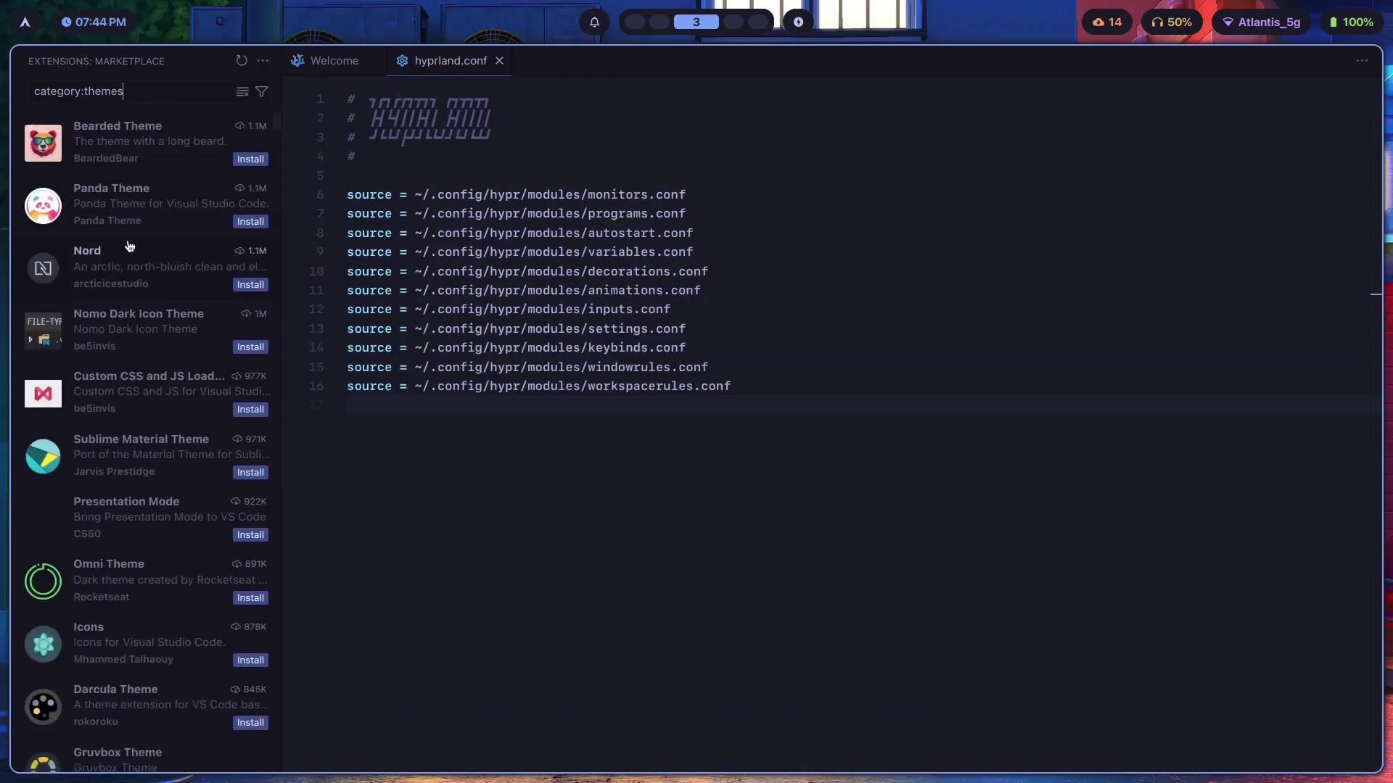
{"action": "scroll", "coordinate": [143, 274], "scroll_direction": "down", "scroll_amount": 11}
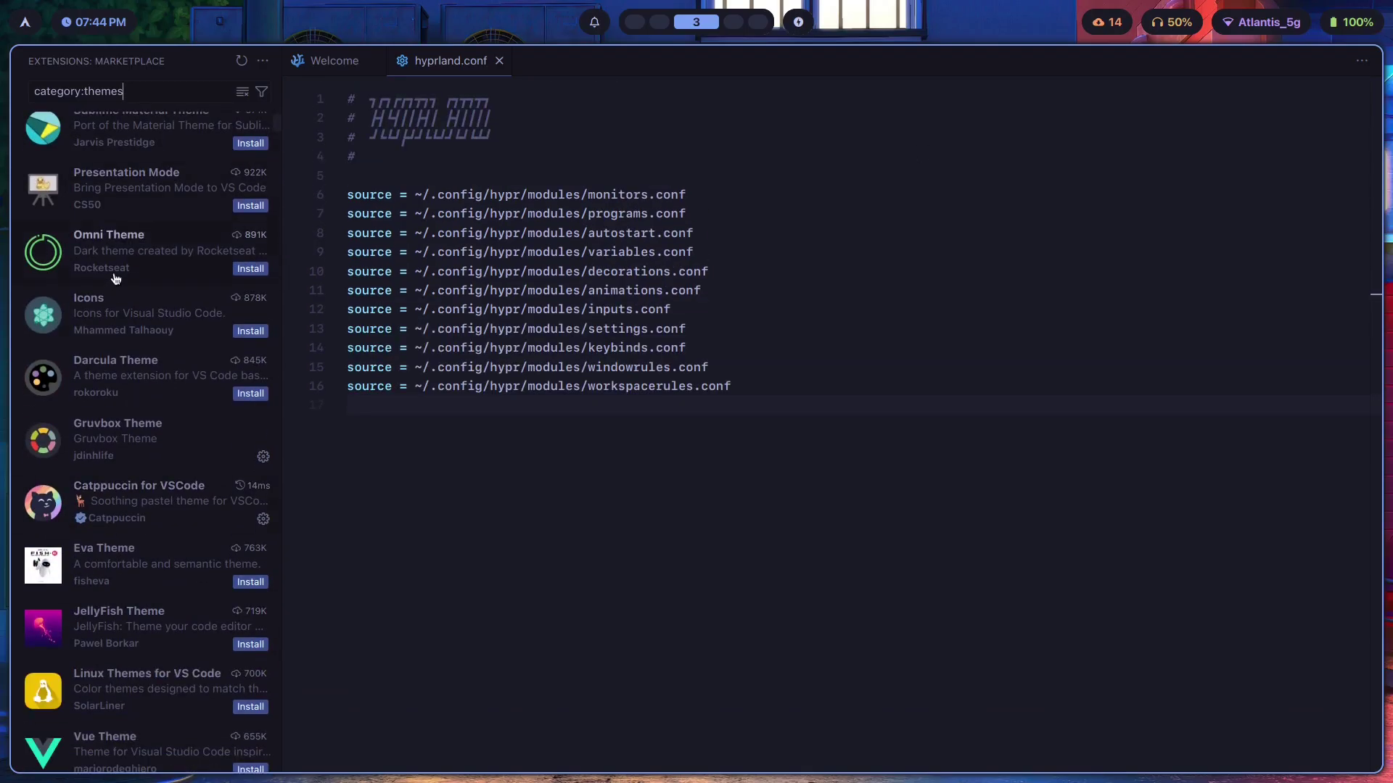
{"action": "scroll", "coordinate": [132, 319], "scroll_direction": "up", "scroll_amount": 1}
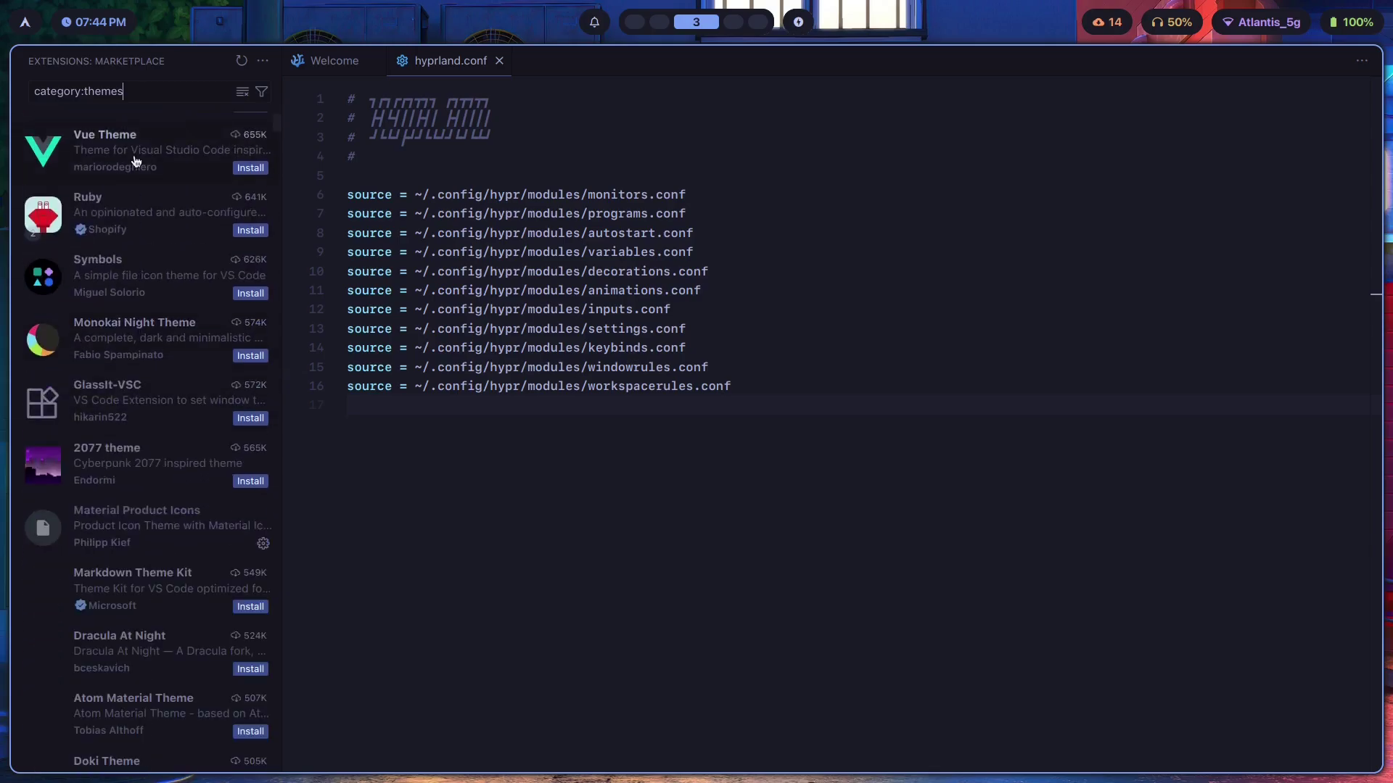
{"action": "scroll", "coordinate": [125, 486], "scroll_direction": "down", "scroll_amount": 1}
{"action": "scroll", "coordinate": [160, 364], "scroll_direction": "down", "scroll_amount": 2}
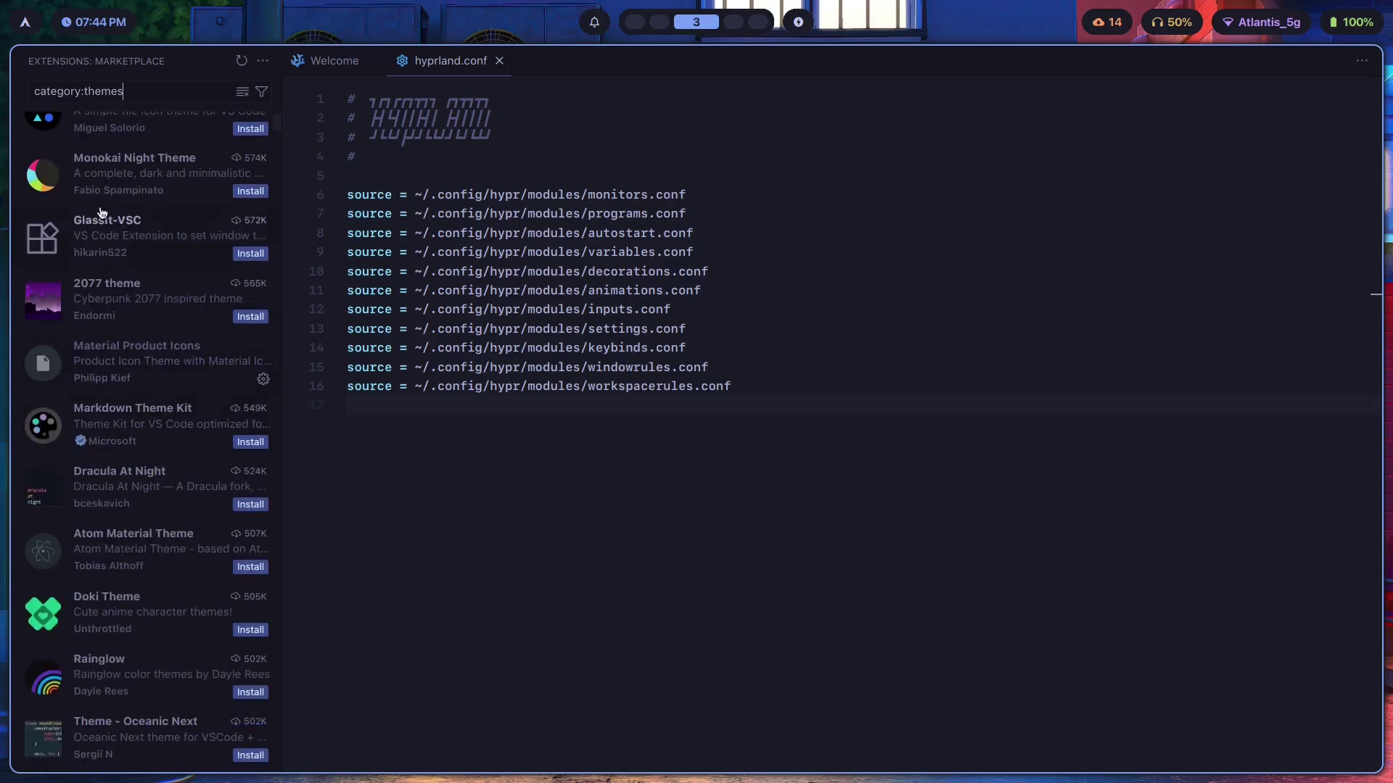
{"action": "scroll", "coordinate": [203, 392], "scroll_direction": "down", "scroll_amount": 2}
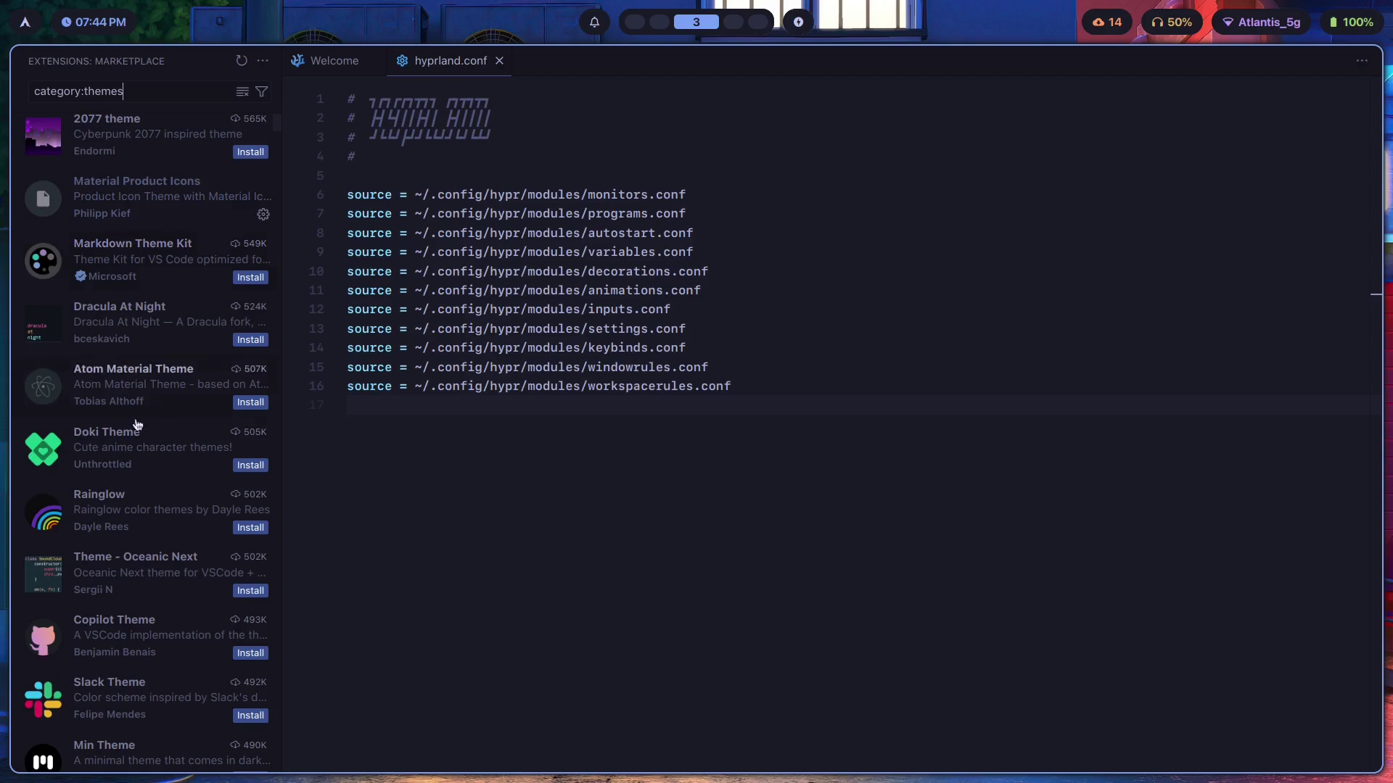
{"action": "scroll", "coordinate": [111, 301], "scroll_direction": "up", "scroll_amount": 7}
{"action": "scroll", "coordinate": [110, 301], "scroll_direction": "up", "scroll_amount": 6}
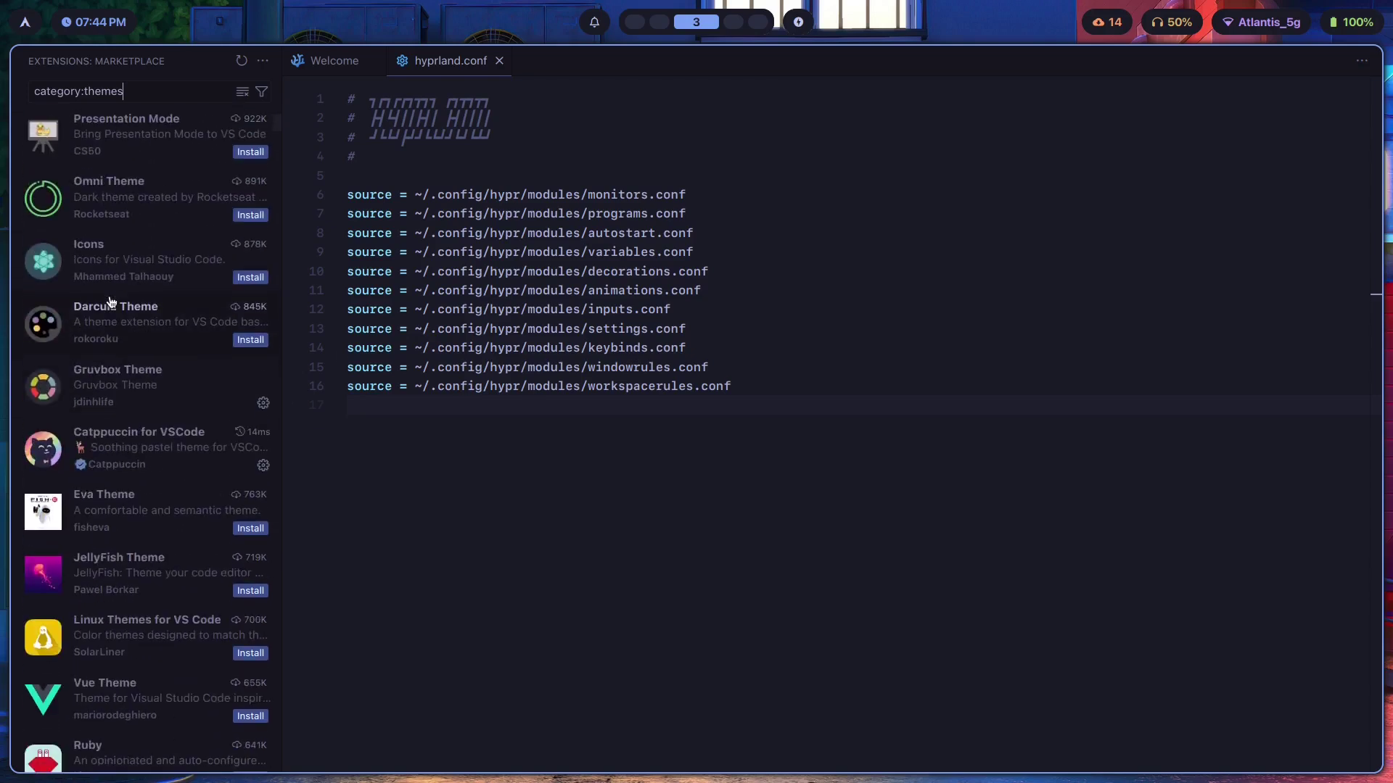
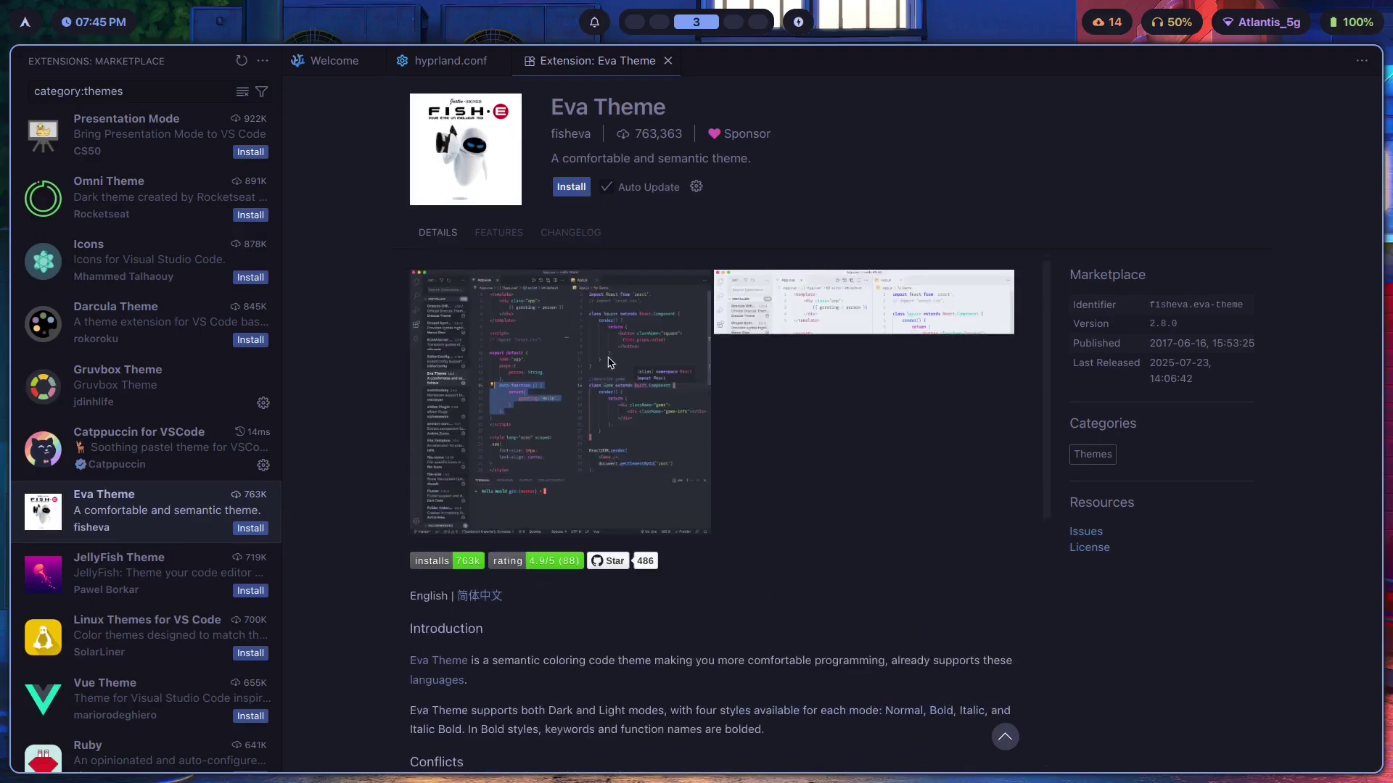
Step: Launch nwg-look by searching for "nwg" to view the installed widget themes, and close both it and the Eva Theme page
{"action": "key", "text": "alt"}
{"action": "key", "text": "alt"}
{"action": "key", "text": "alt+space"}
{"action": "type", "text": "nwg"}
{"action": "key", "text": "Return"}
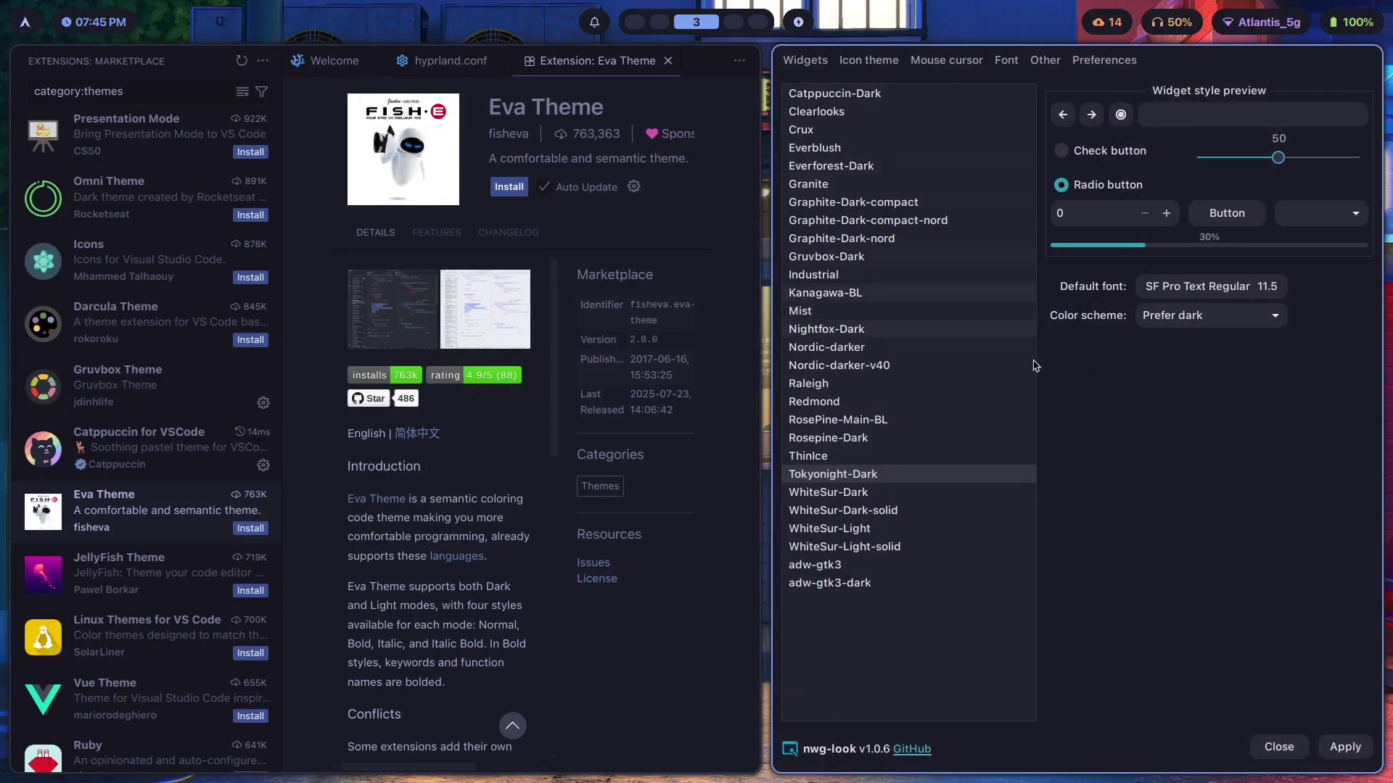
{"action": "key", "text": "super+q"}
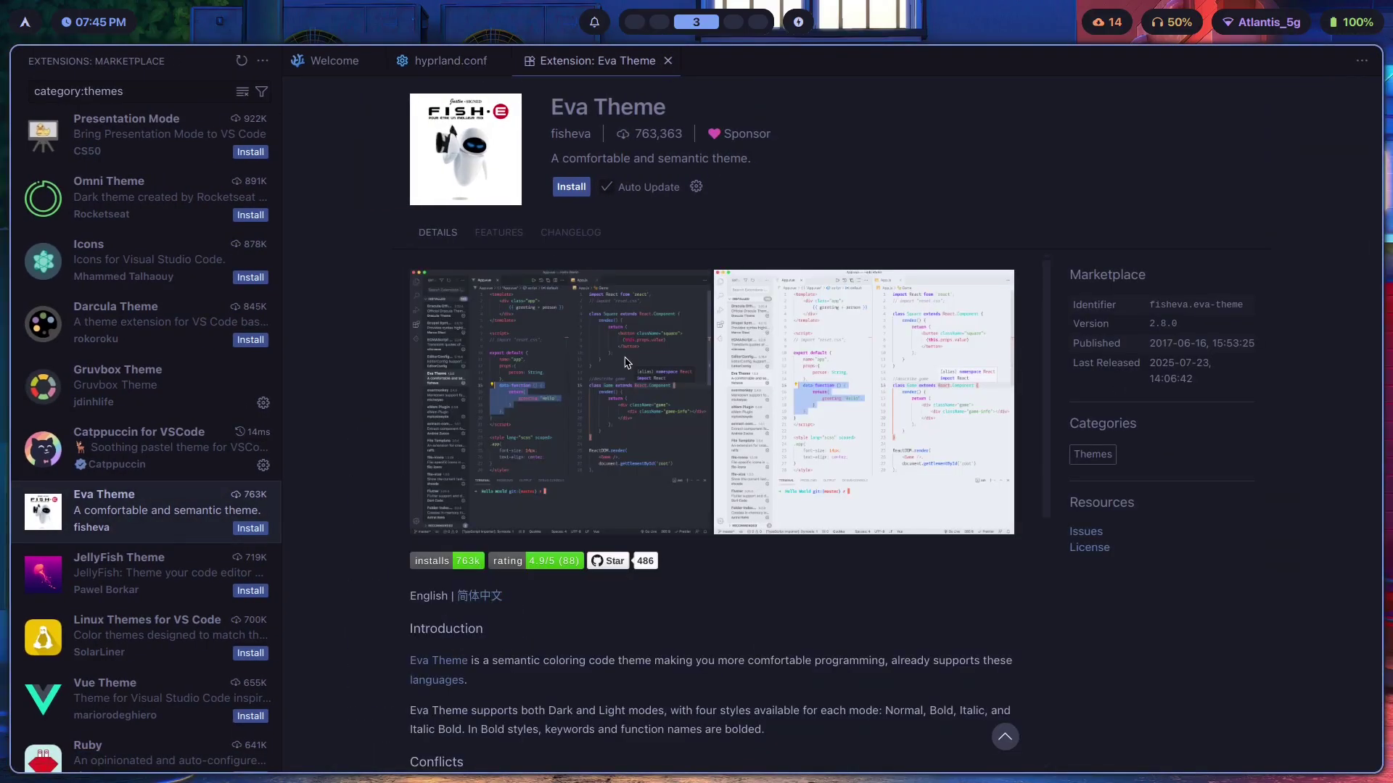
{"action": "left_click", "coordinate": [668, 61]}
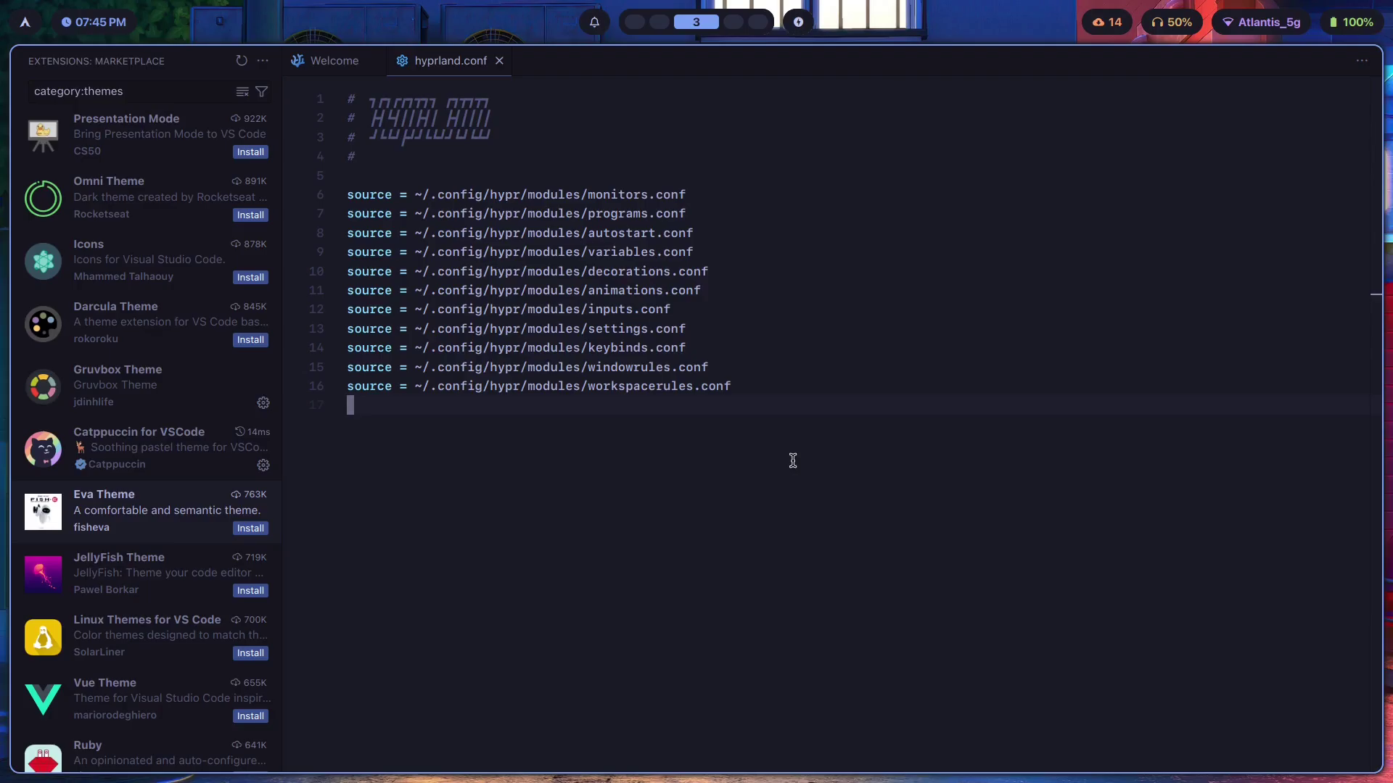
Step: Open a terminal beside the editor and open .config/kitty/colors/custom/gruvbox-dark.conf in nvim
{"action": "key", "text": "super+Return"}
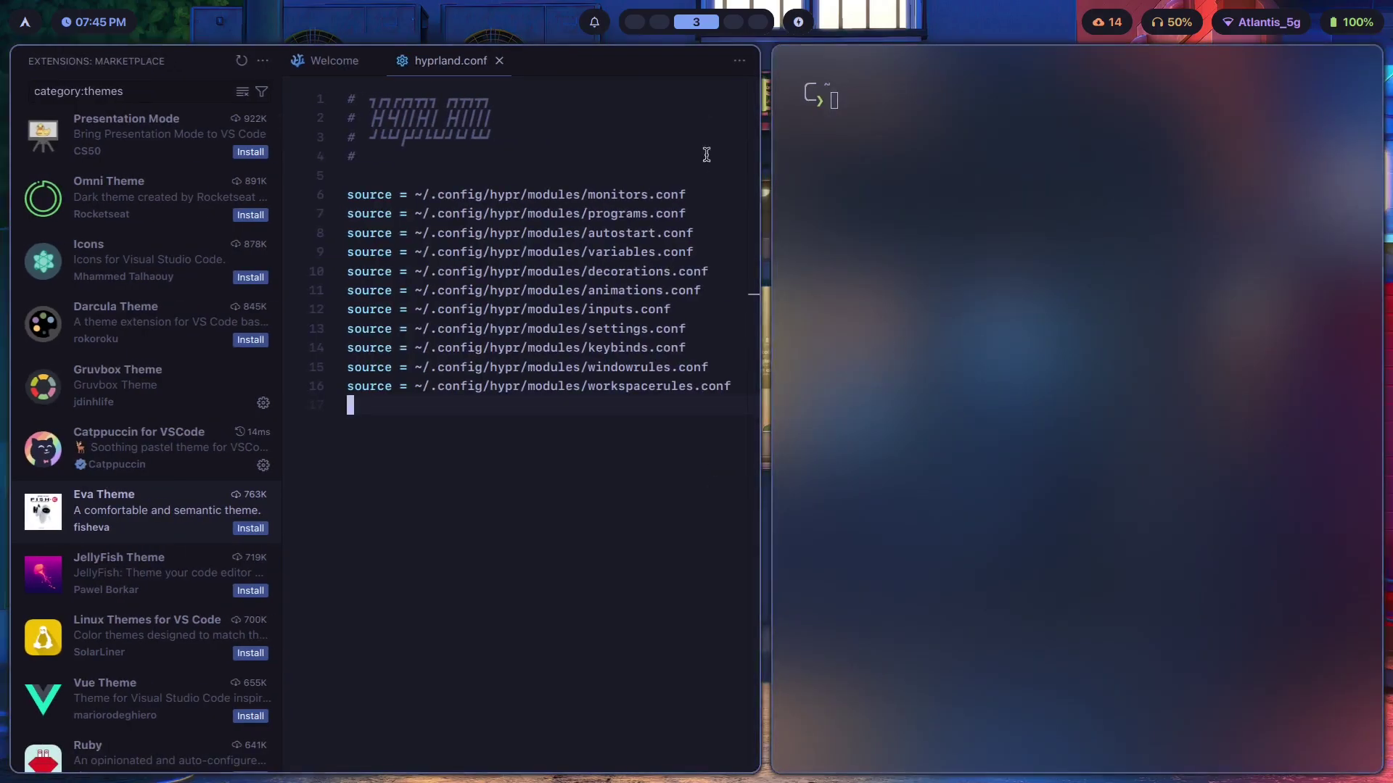
{"action": "left_click_drag", "start_coordinate": [466, 420], "coordinate": [476, 435]}
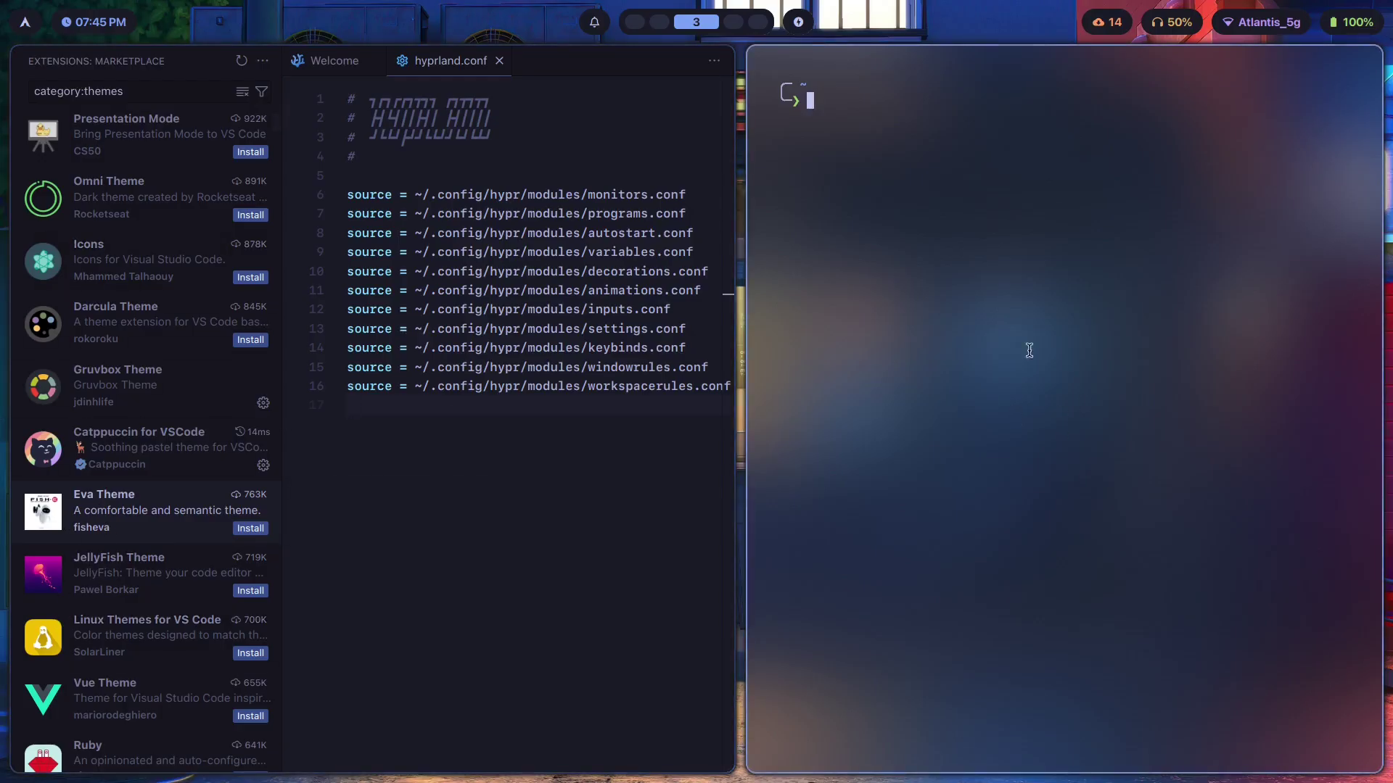
{"action": "type", "text": "nvim "}
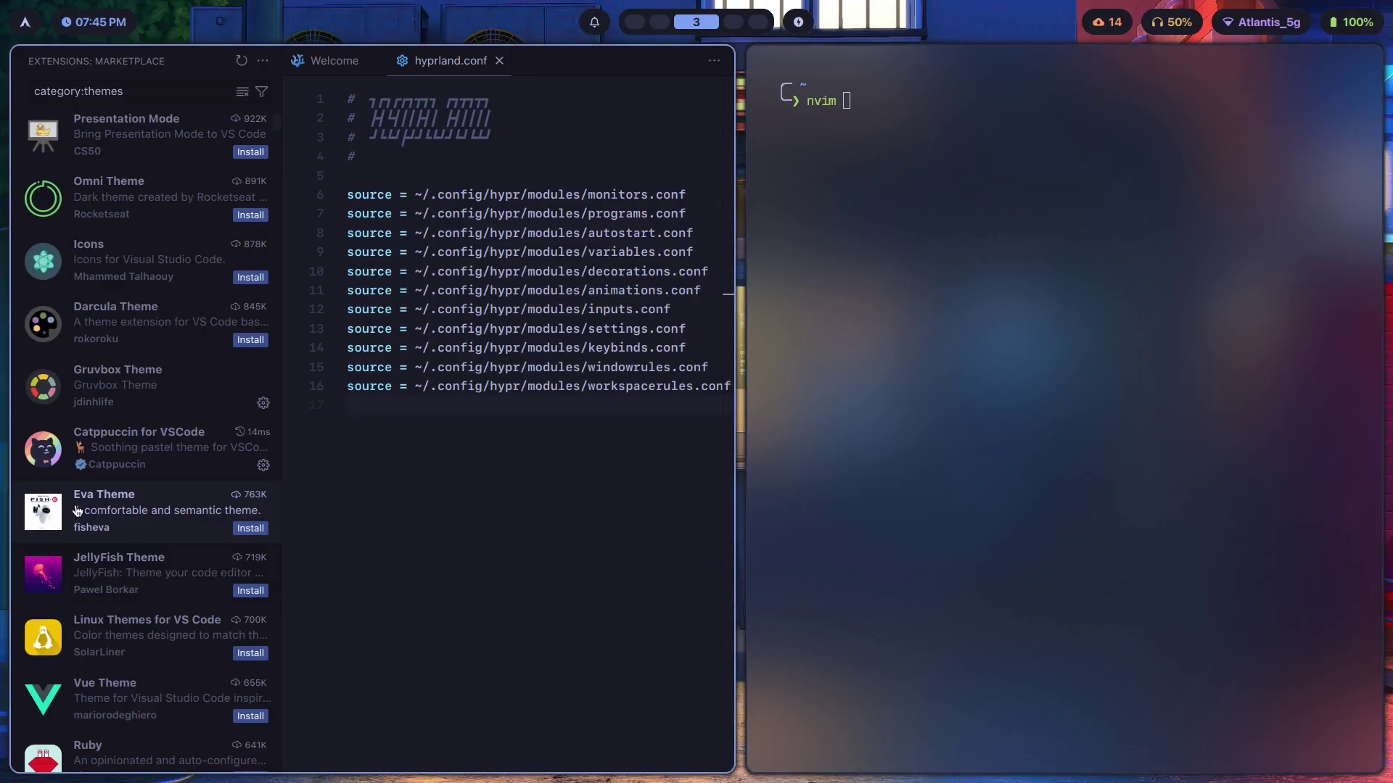
{"action": "type", "text": ".config/kitty/"}
{"action": "key", "text": "Tab"}
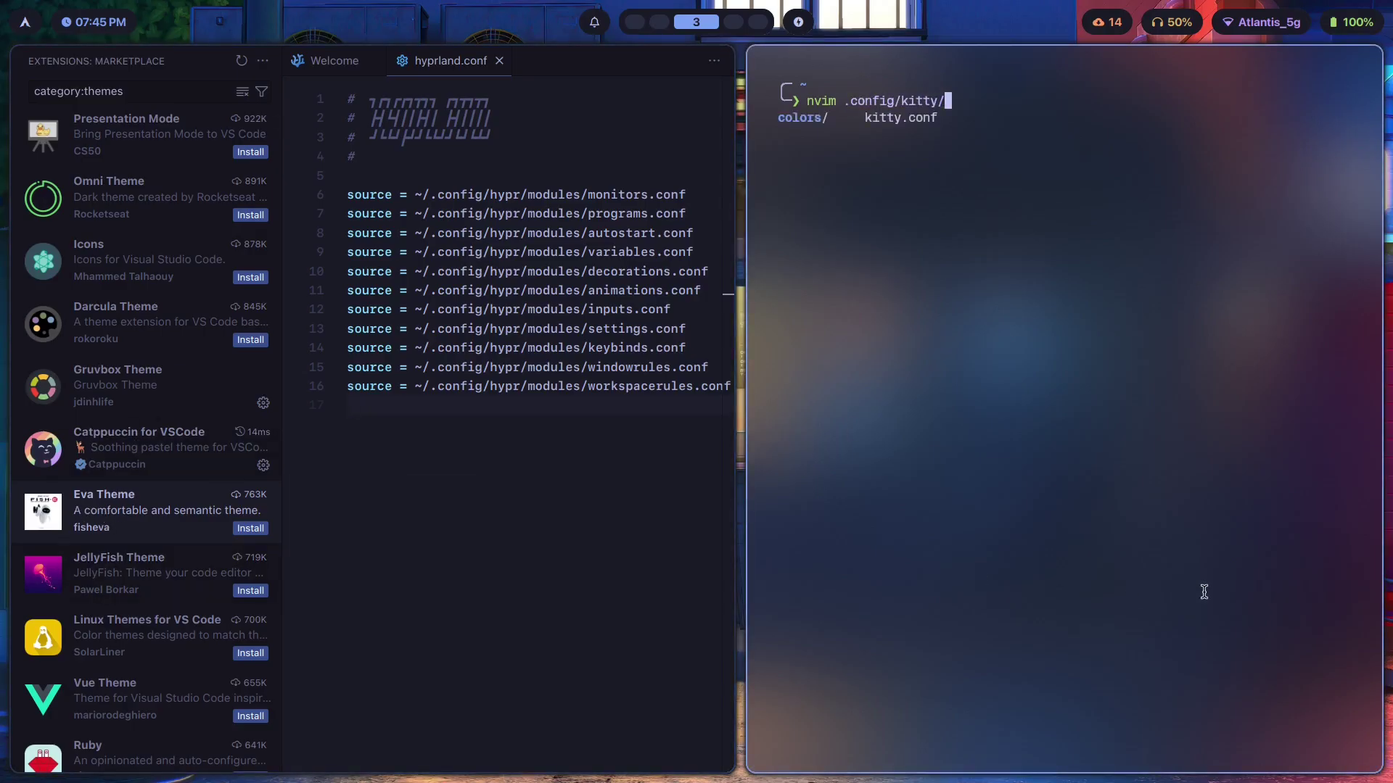
{"action": "key", "text": "Tab"}
{"action": "key", "text": "Return"}
{"action": "key", "text": "Tab"}
{"action": "key", "text": "Tab"}
{"action": "key", "text": "Return"}
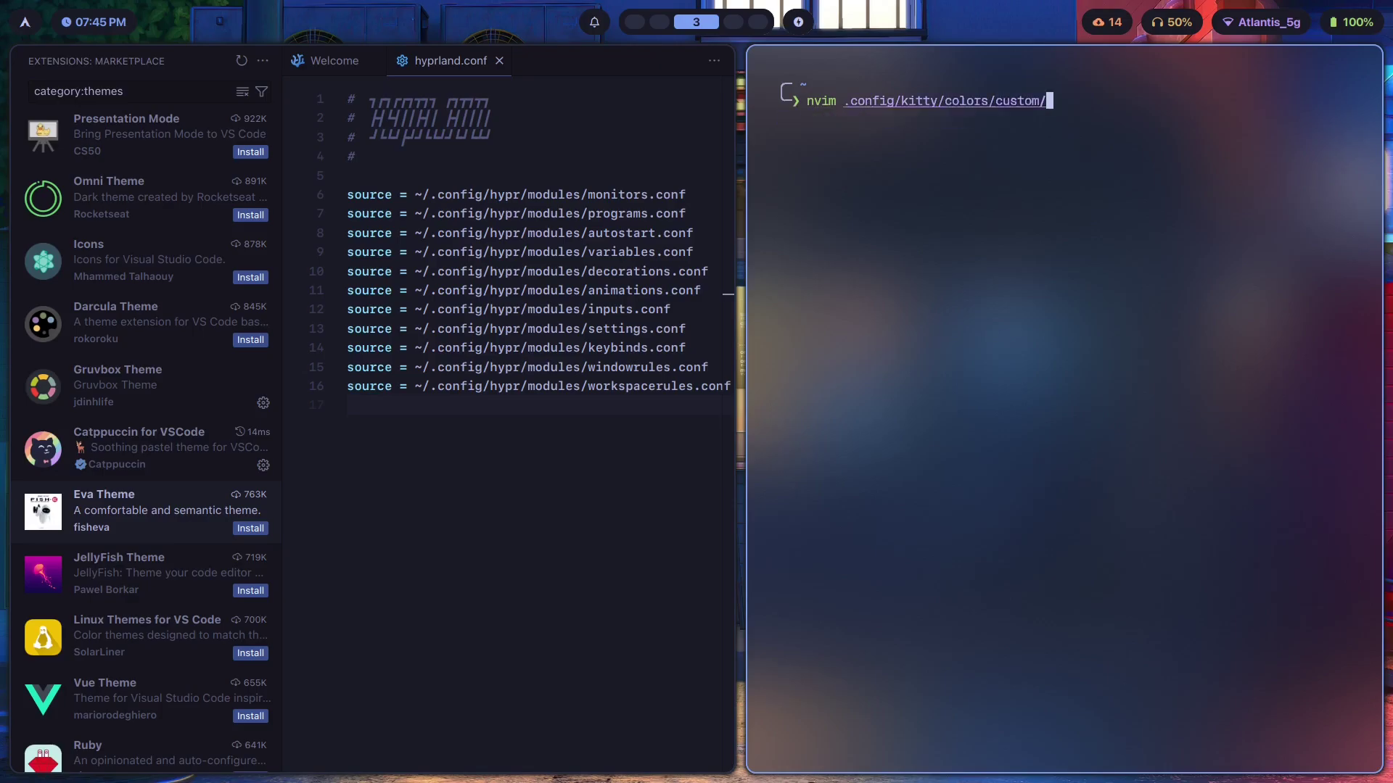
{"action": "key", "text": "Tab"}
{"action": "key", "text": "Tab"}
{"action": "key", "text": "Tab"}
{"action": "key", "text": "Tab"}
{"action": "key", "text": "Return"}
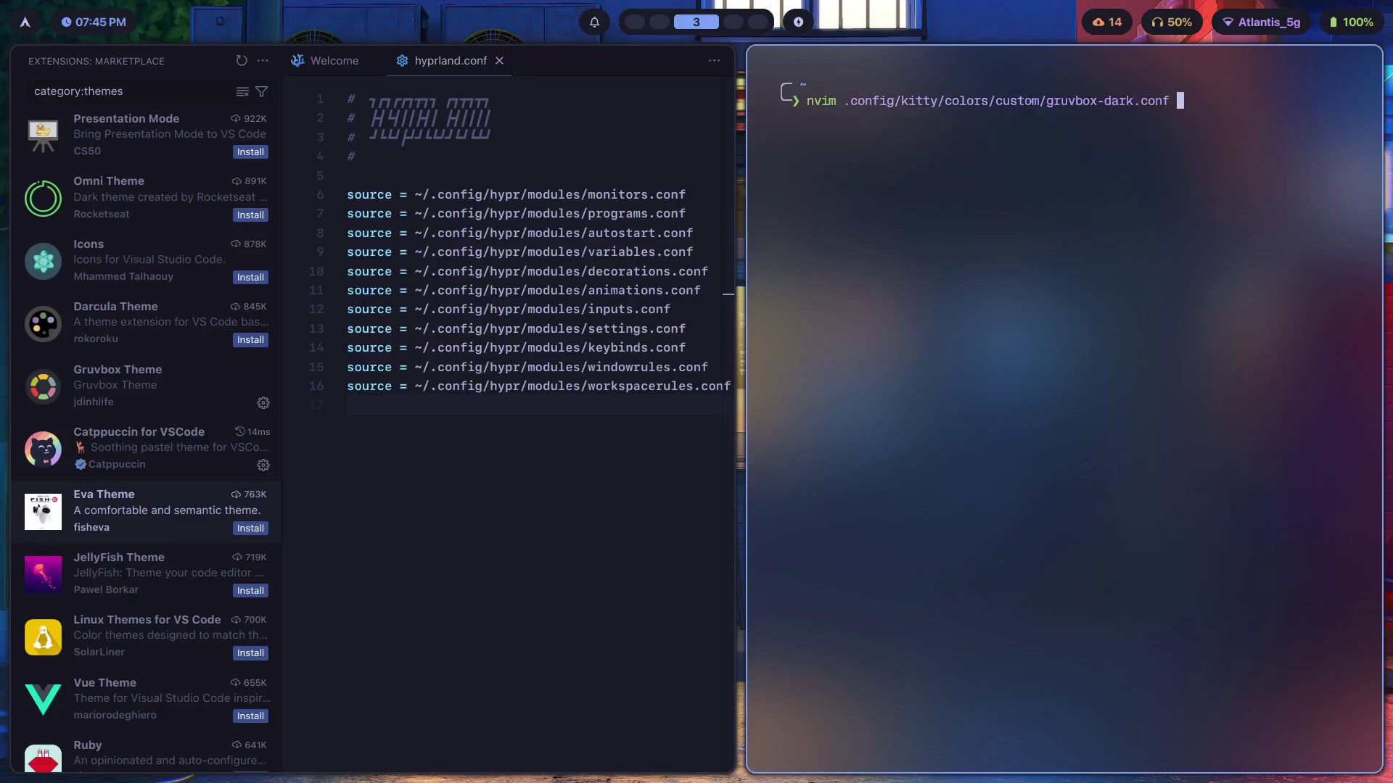
{"action": "key", "text": "Return"}
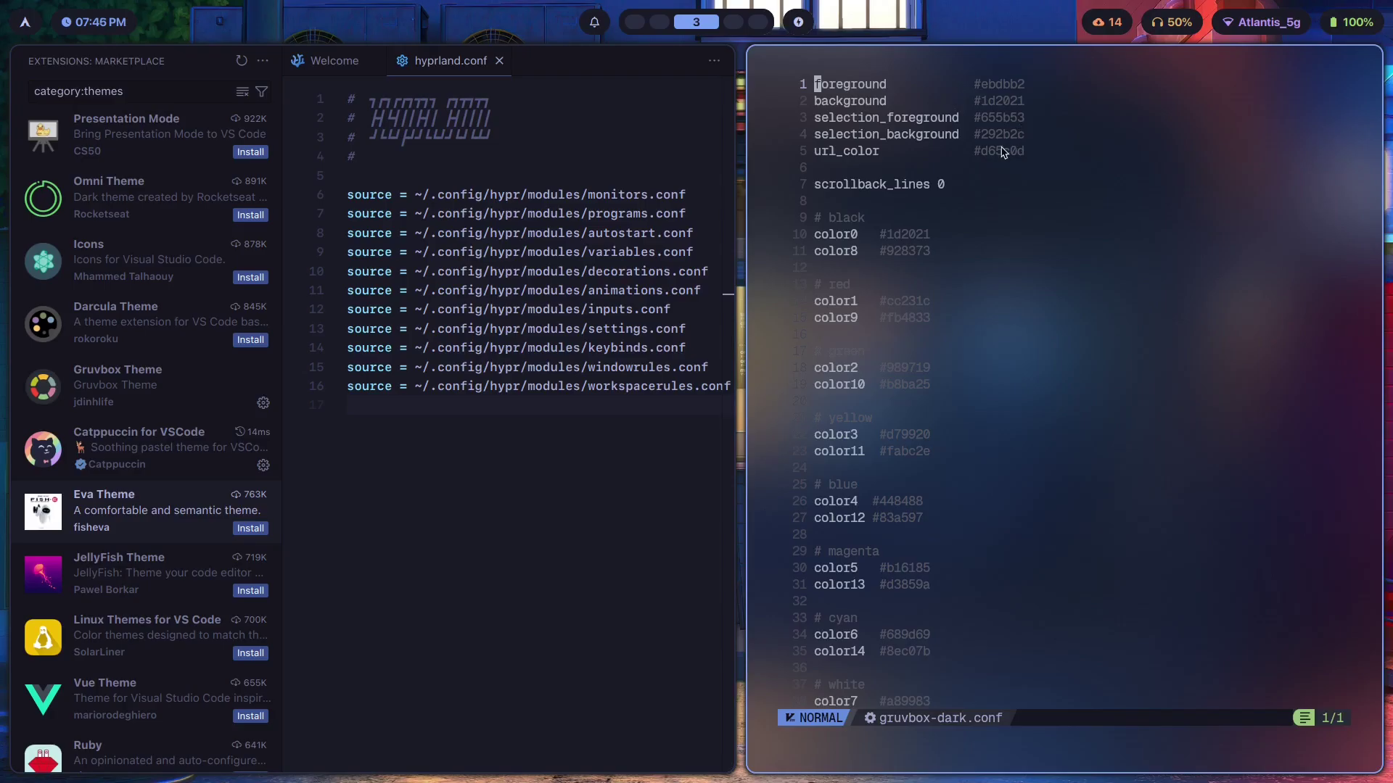
Step: Examine the colour definitions in gruvbox-dark.conf and reopen the Eva Theme extension page to view its preview images and description
{"action": "left_click", "coordinate": [968, 163]}
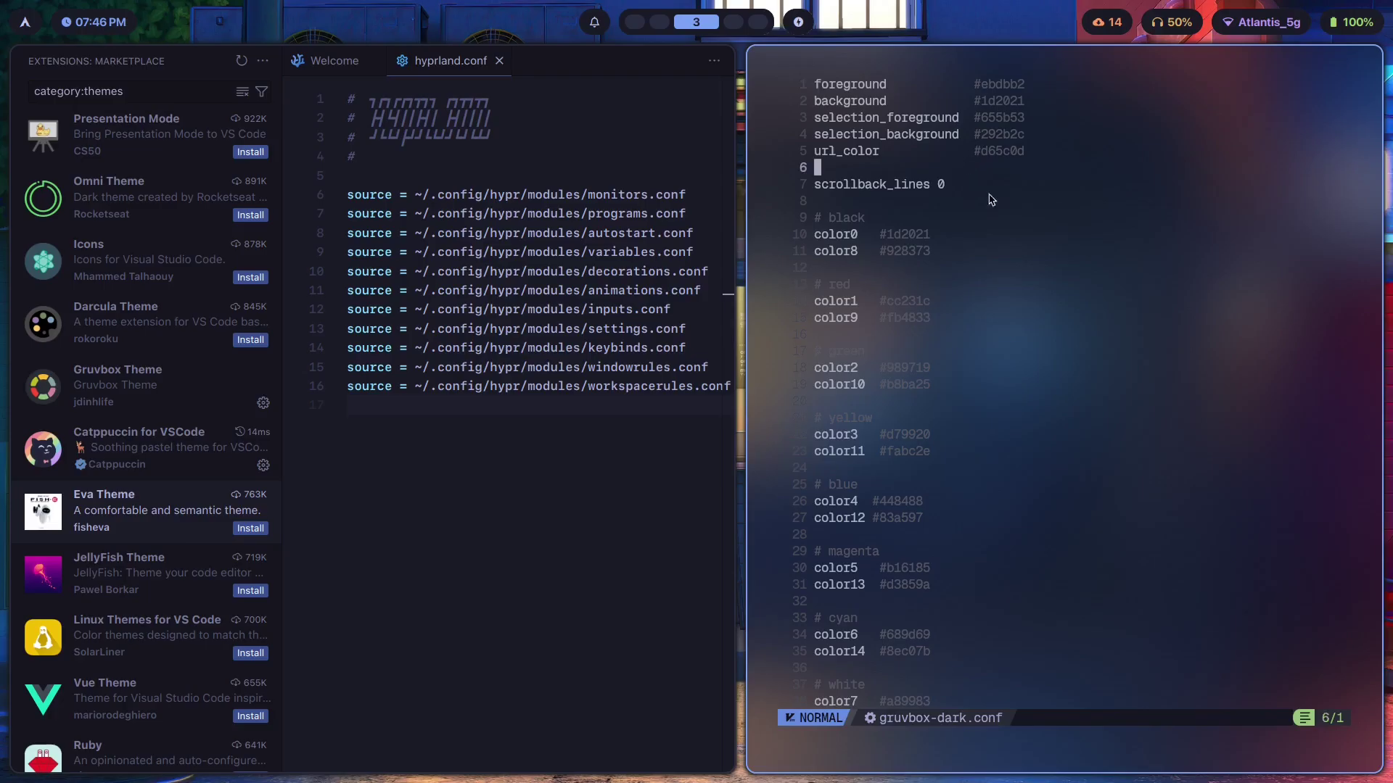
{"action": "left_click", "coordinate": [1057, 150]}
{"action": "scroll", "coordinate": [933, 310], "scroll_direction": "down", "scroll_amount": 6}
{"action": "scroll", "coordinate": [918, 313], "scroll_direction": "up", "scroll_amount": 6}
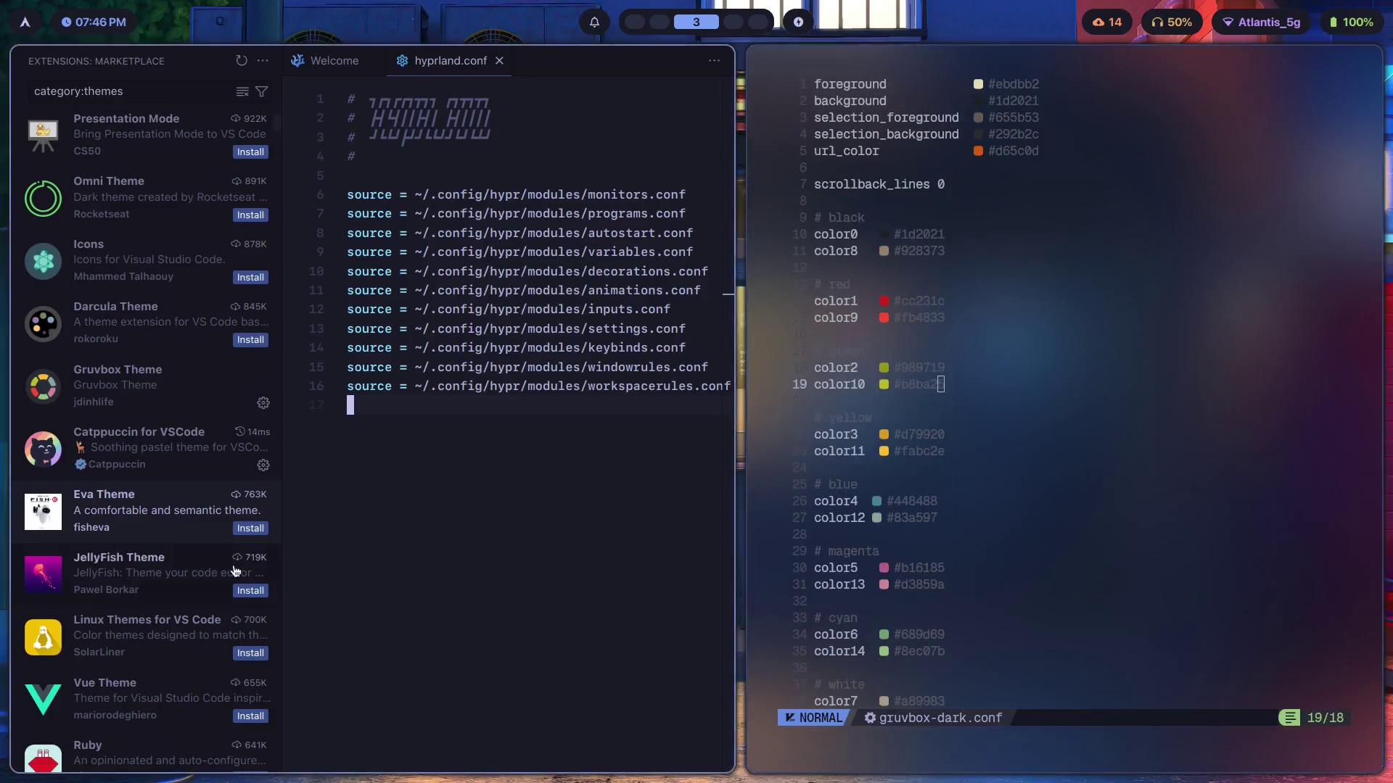
{"action": "left_click", "coordinate": [170, 509]}
{"action": "scroll", "coordinate": [434, 406], "scroll_direction": "down", "scroll_amount": 10}
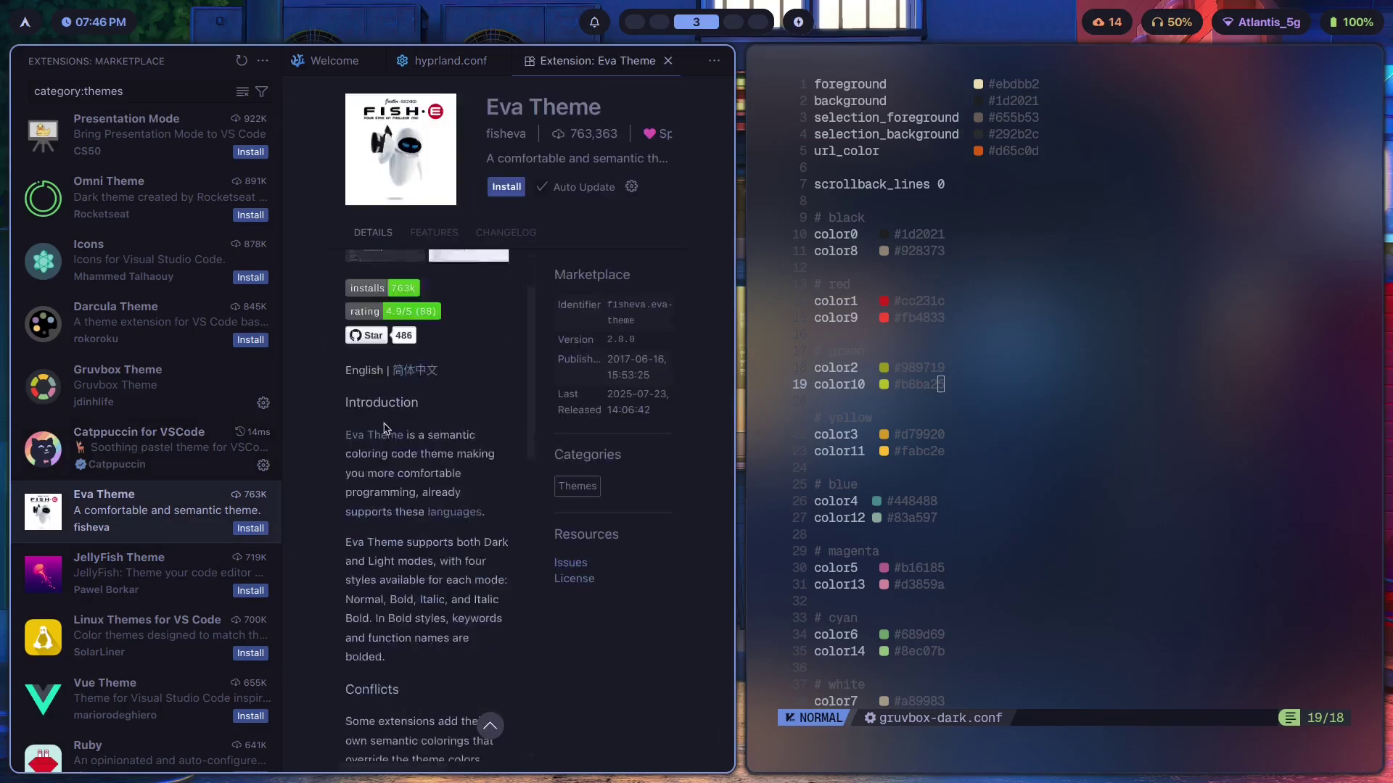
{"action": "scroll", "coordinate": [436, 445], "scroll_direction": "up", "scroll_amount": 3}
{"action": "scroll", "coordinate": [436, 445], "scroll_direction": "up", "scroll_amount": 6}
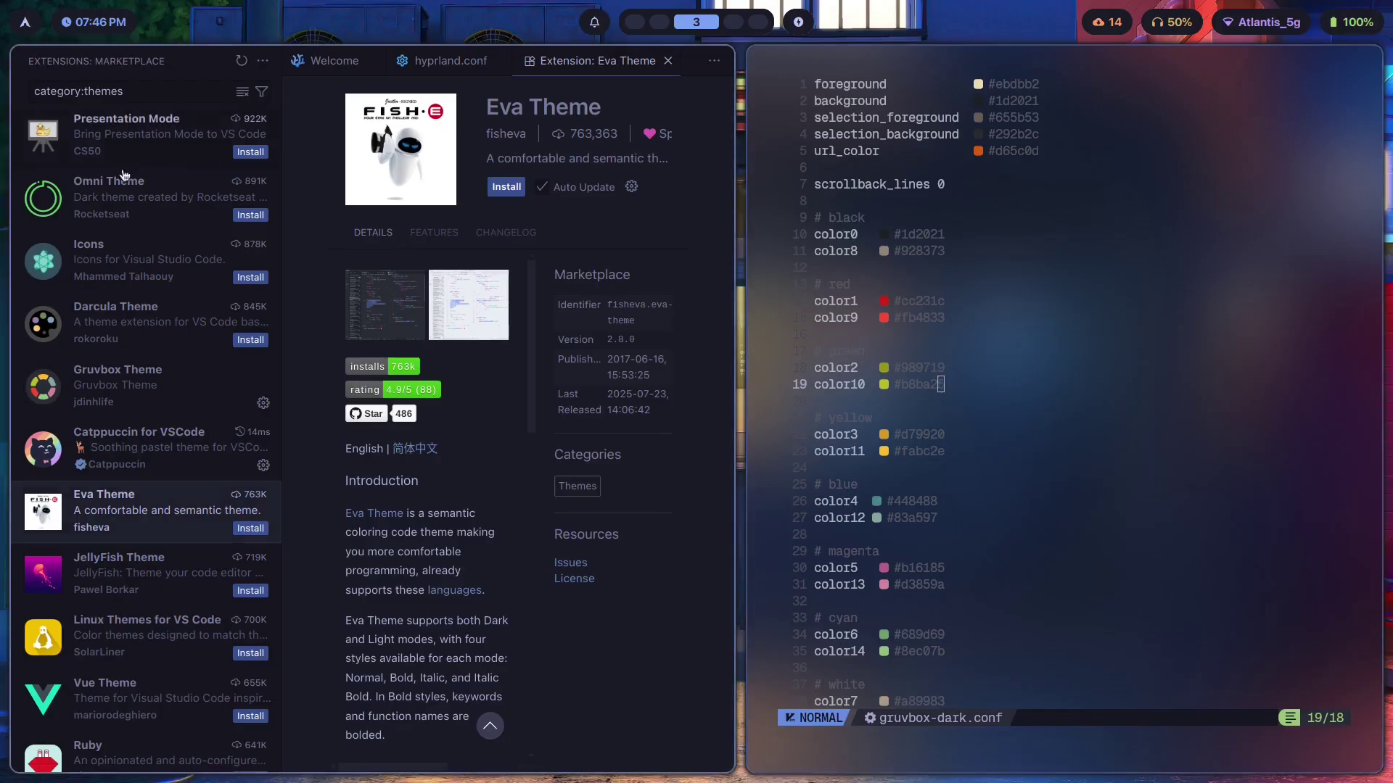
Step: Review the colour definitions in gruvbox-dark.conf from the first to the white entries, and close the terminal and VSCodium
{"action": "scroll", "coordinate": [941, 513], "scroll_direction": "down", "scroll_amount": 4}
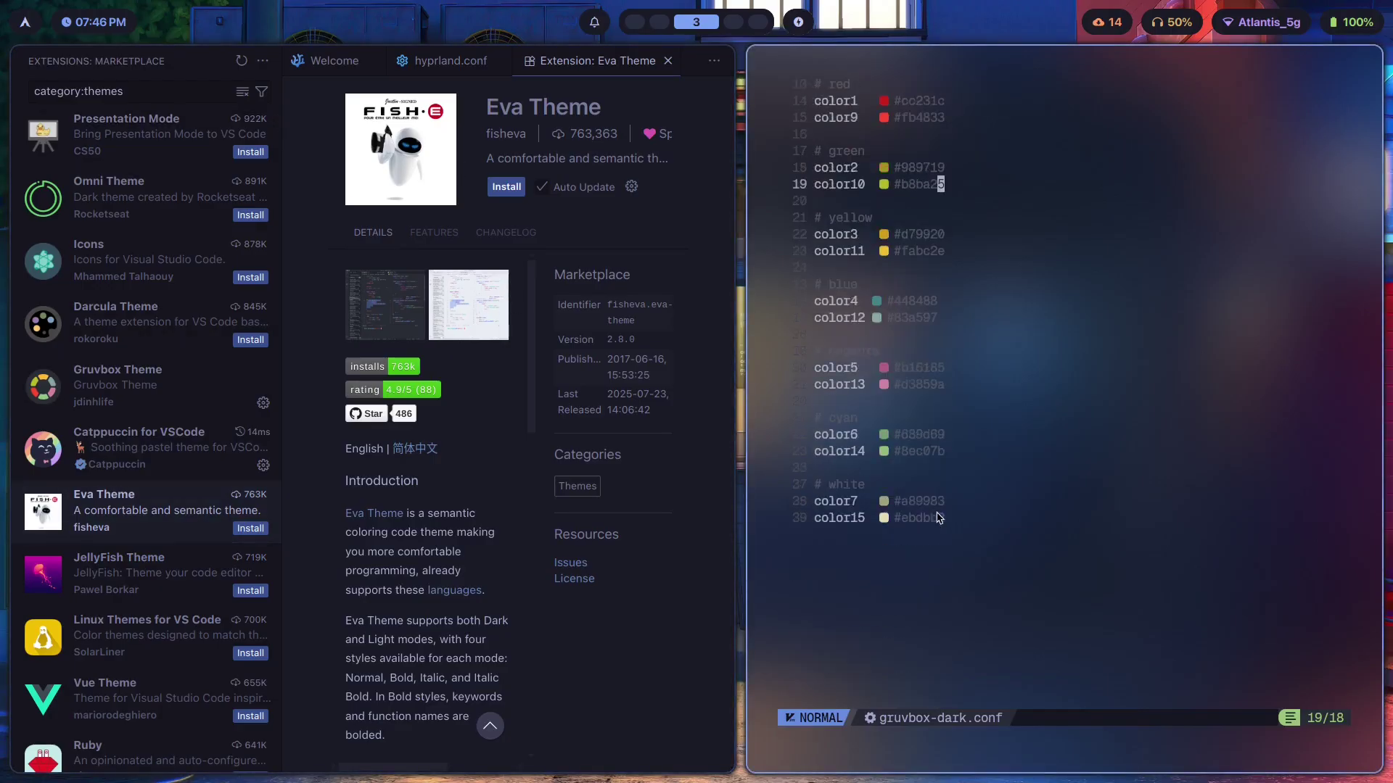
{"action": "left_click", "coordinate": [929, 520]}
{"action": "scroll", "coordinate": [965, 403], "scroll_direction": "up", "scroll_amount": 4}
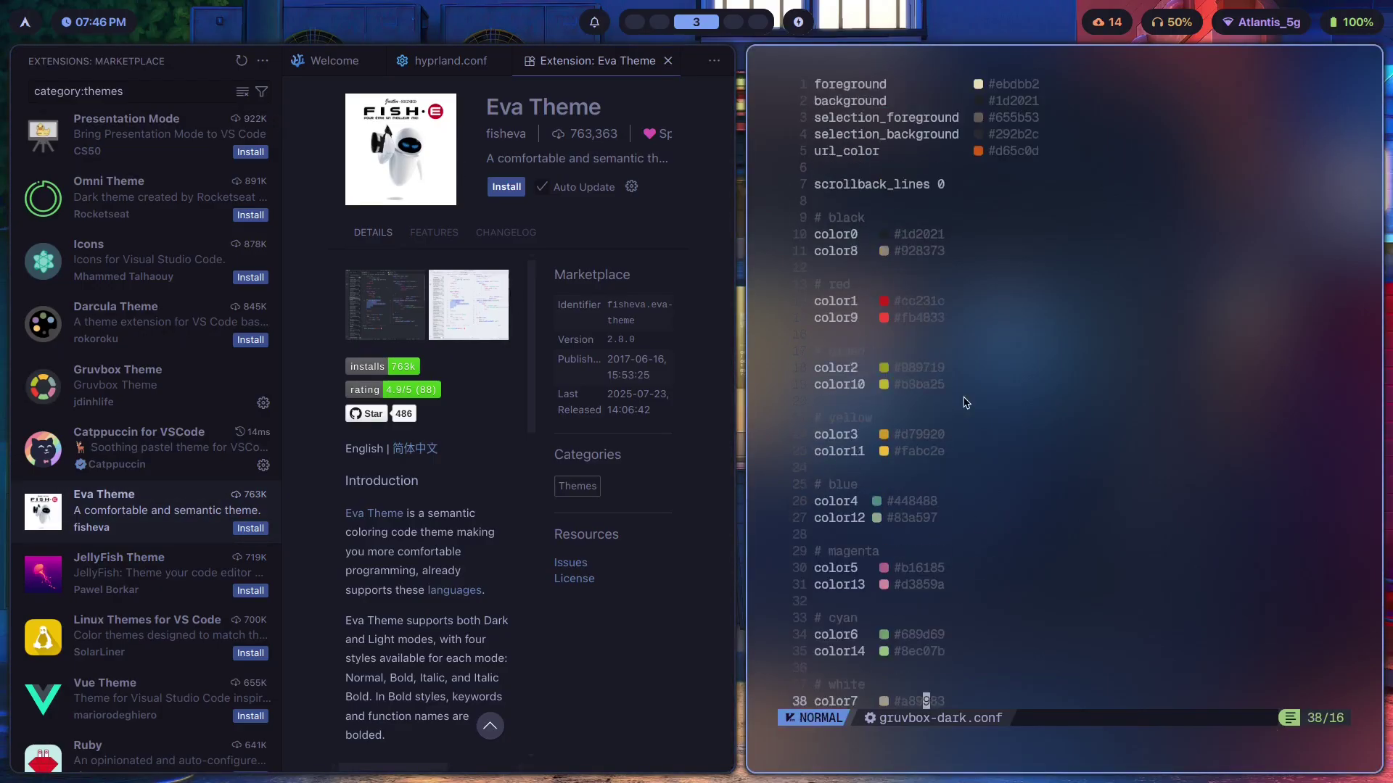
{"action": "left_click", "coordinate": [957, 187]}
{"action": "left_click", "coordinate": [1056, 161]}
{"action": "left_click_drag", "start_coordinate": [1055, 161], "coordinate": [794, 58]}
{"action": "left_click", "coordinate": [897, 139]}
{"action": "left_click", "coordinate": [977, 271]}
{"action": "key", "text": "super+q"}
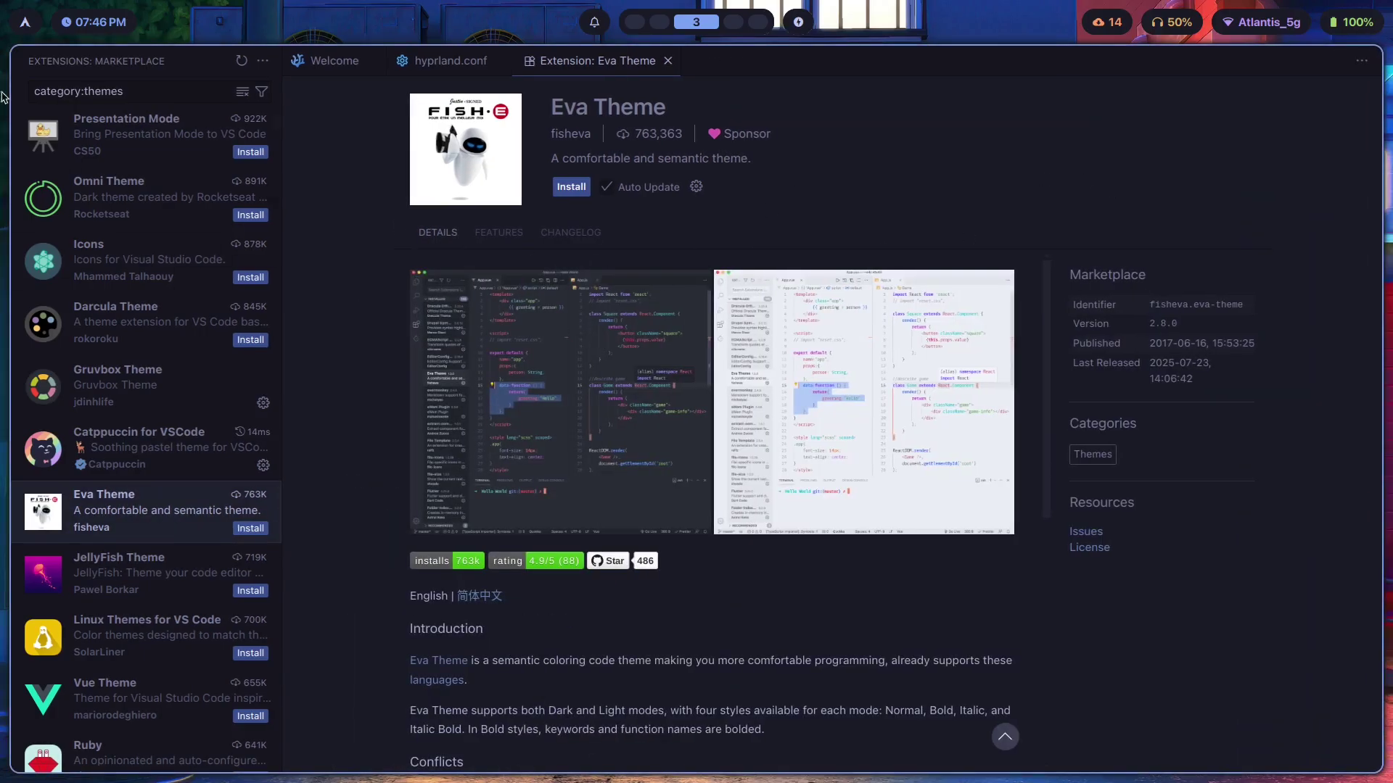
{"action": "key", "text": "super+q"}
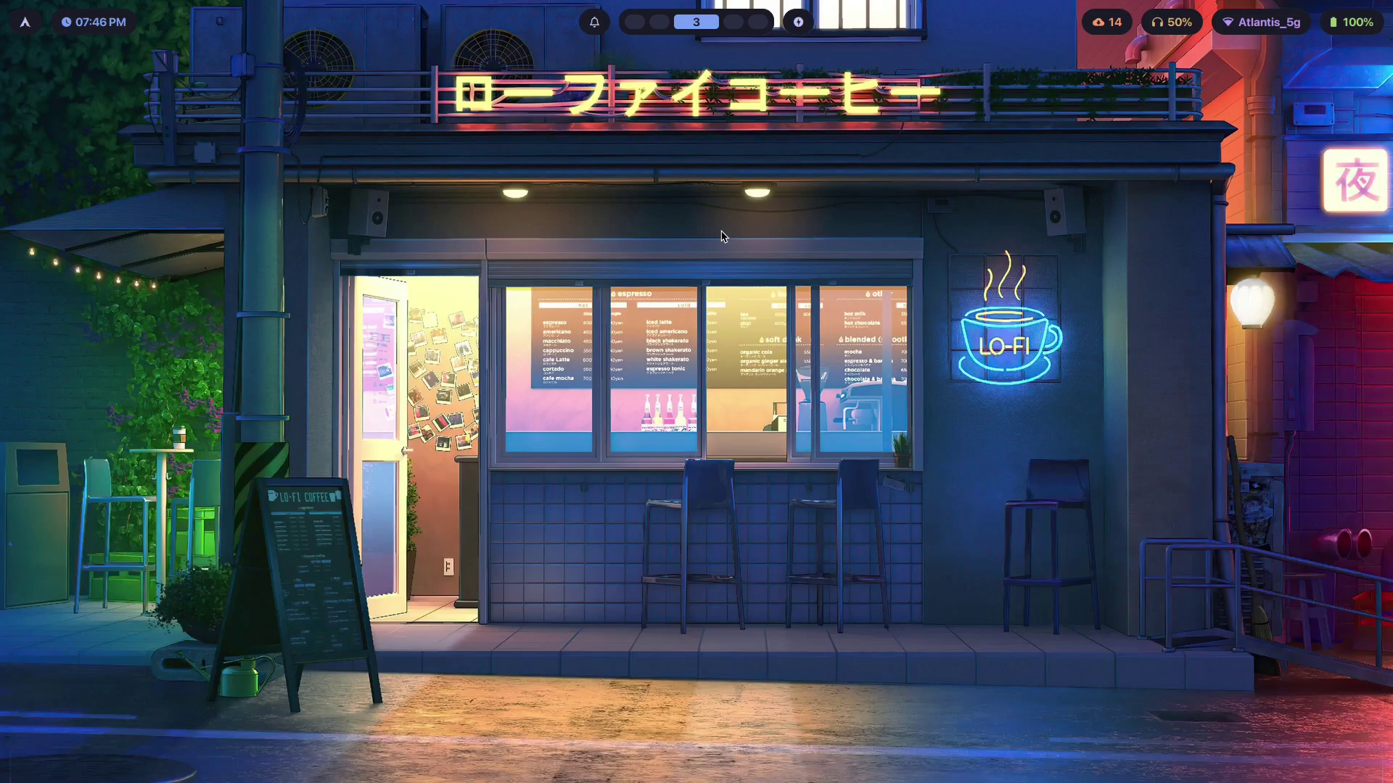
Step: Open a new terminal, start nvim with an empty buffer and bring up its theme picker
{"action": "key", "text": "super+Return"}
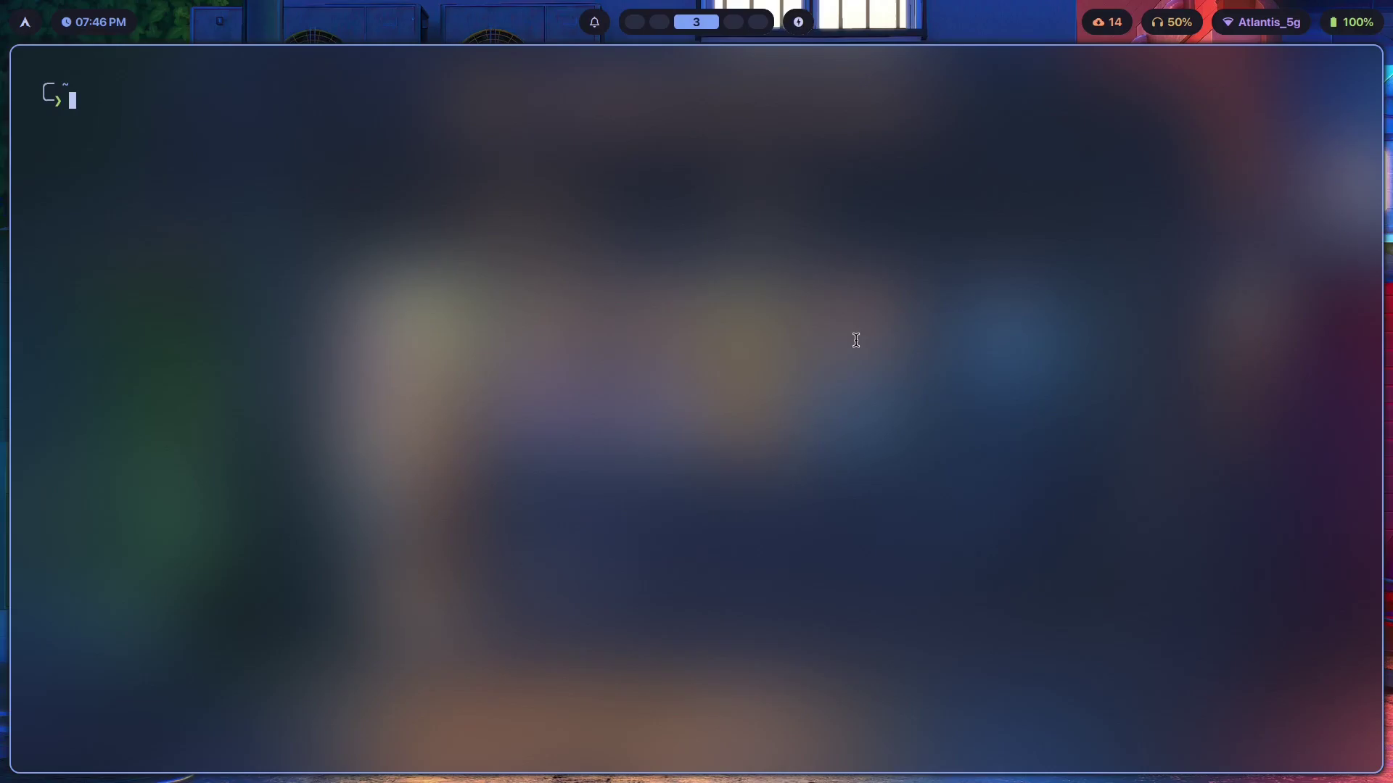
{"action": "left_click_drag", "start_coordinate": [78, 101], "coordinate": [77, 77]}
{"action": "left_click", "coordinate": [109, 152]}
{"action": "type", "text": "nvim"}
{"action": "key", "text": "Return"}
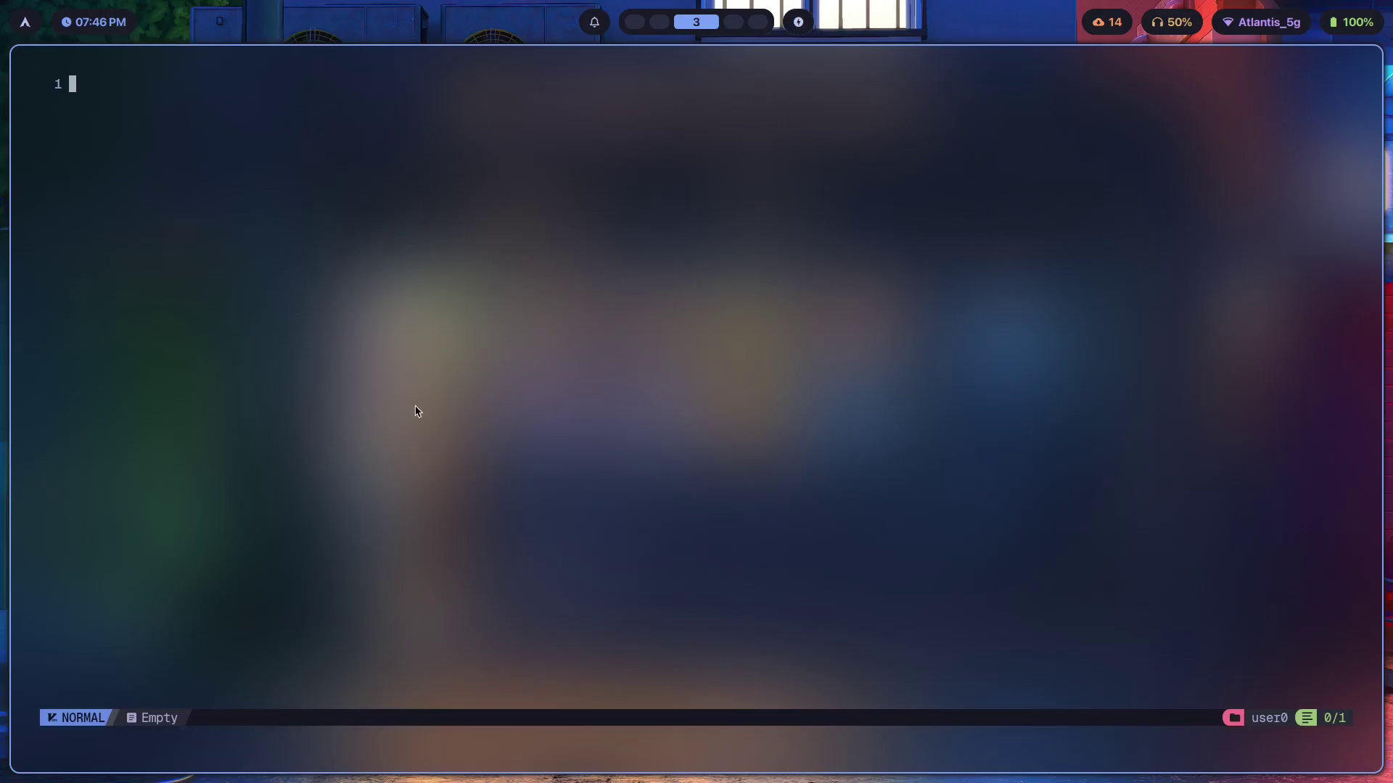
{"action": "left_click_drag", "start_coordinate": [172, 93], "coordinate": [78, 65]}
{"action": "left_click", "coordinate": [198, 155]}
{"action": "key", "text": "space"}
{"action": "key", "text": "t"}
{"action": "key", "text": "h"}
Step: Preview nvim's built-in colour schemes one after another, from aquarium through catppuccin, everblush and flex-light to gruvchad
{"action": "key", "text": "Down"}
{"action": "key", "text": "Down"}
{"action": "key", "text": "Down"}
{"action": "key", "text": "Up"}
{"action": "key", "text": "Up"}
{"action": "key", "text": "Up"}
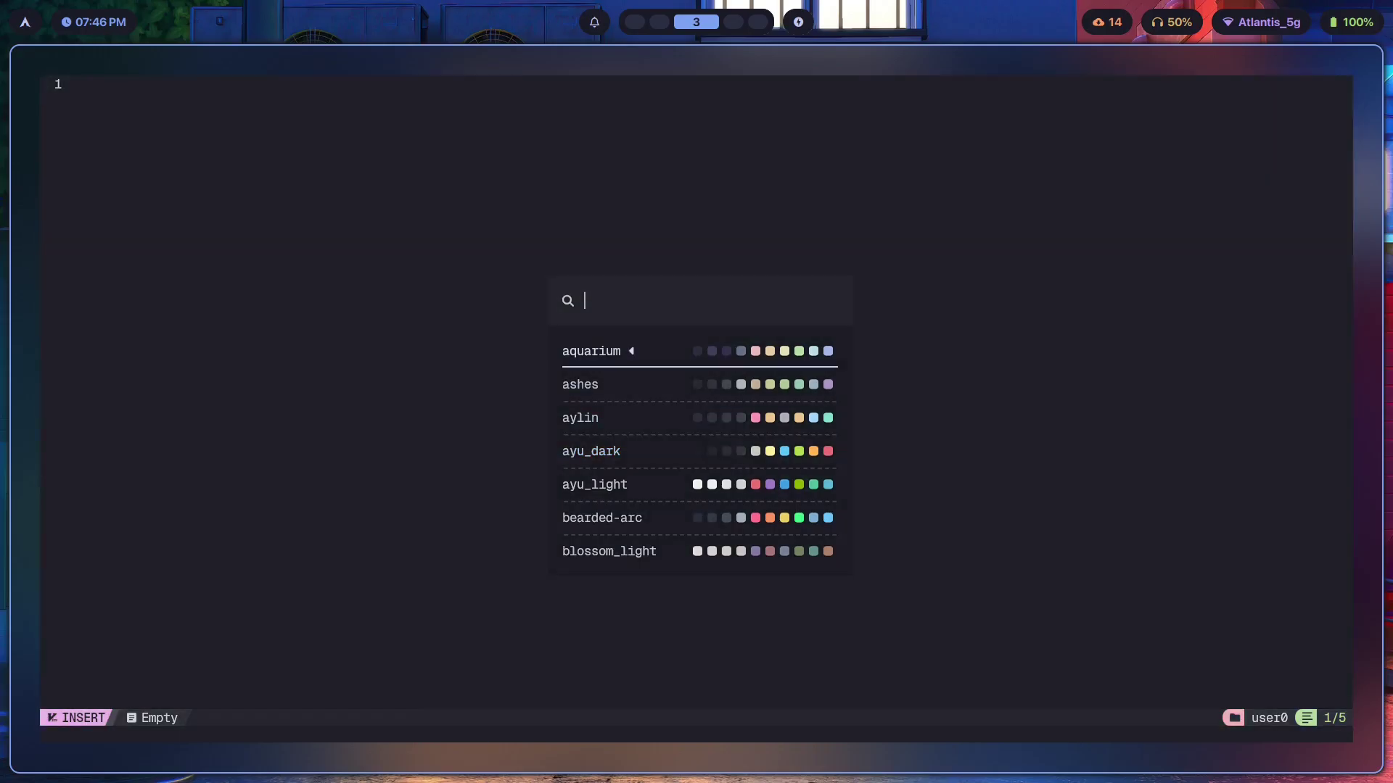
{"action": "key", "text": "Down"}
{"action": "key", "text": "Down"}
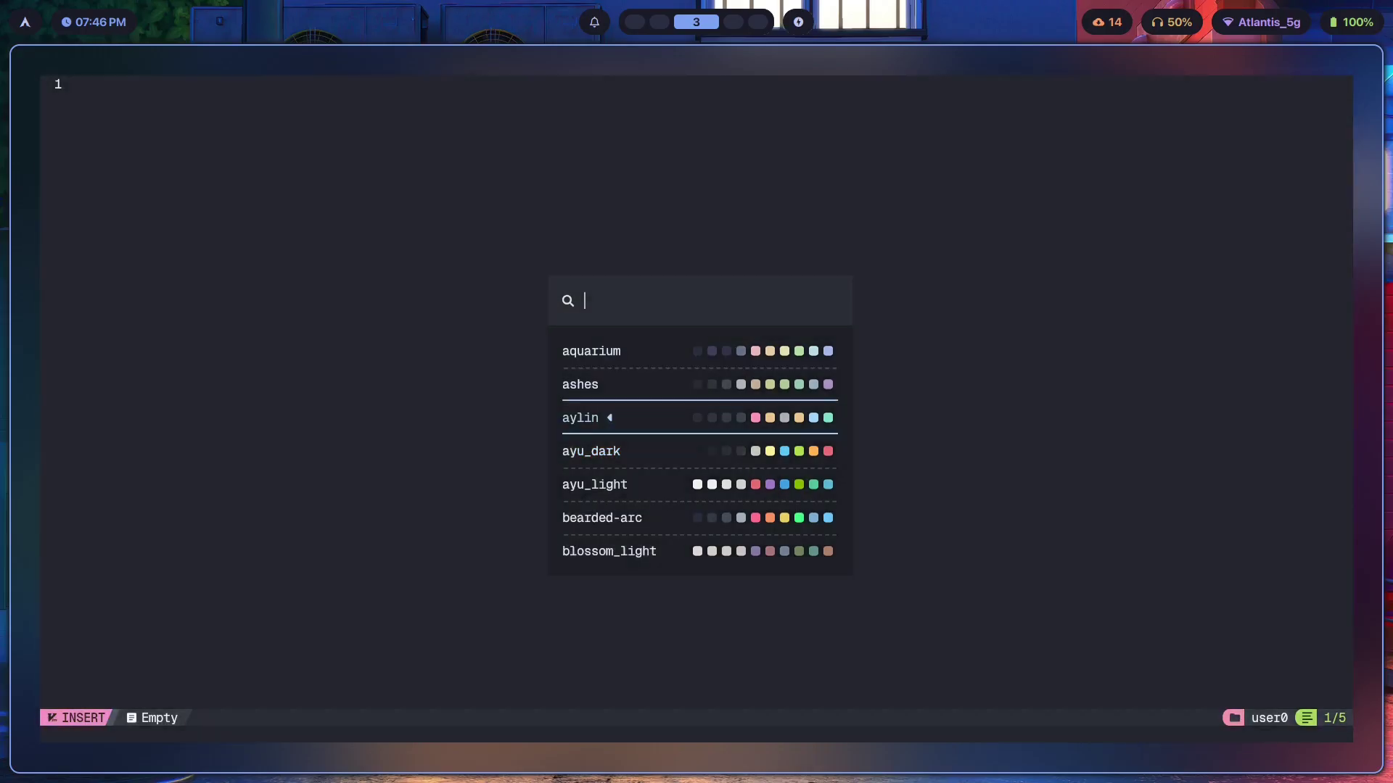
{"action": "key", "text": "Down"}
{"action": "key", "text": "Down"}
{"action": "key", "text": "Down"}
{"action": "key", "text": "Down"}
{"action": "key", "text": "Down"}
{"action": "key", "text": "Down"}
{"action": "key", "text": "Down"}
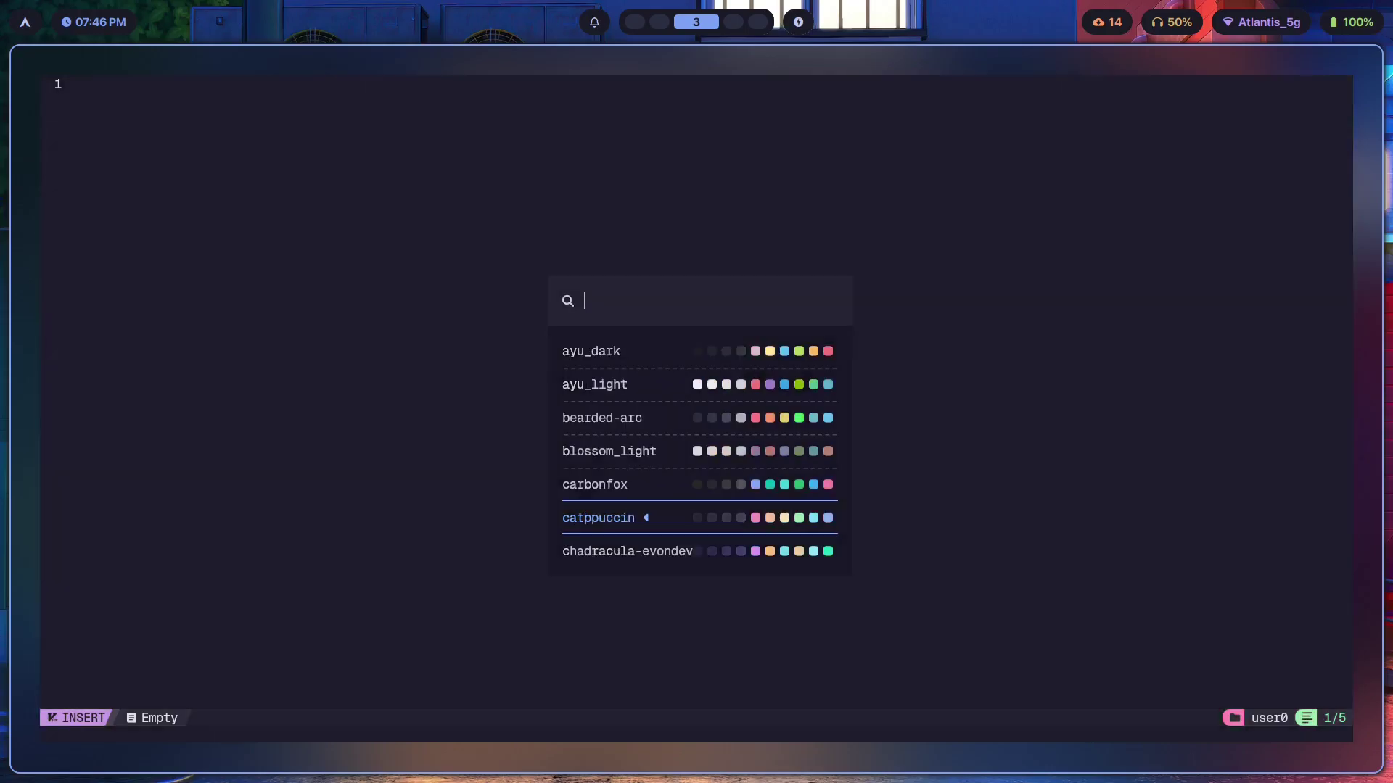
{"action": "key", "text": "Down"}
{"action": "key", "text": "Down"}
{"action": "key", "text": "Down"}
{"action": "key", "text": "Down"}
{"action": "key", "text": "Down"}
{"action": "key", "text": "Down"}
{"action": "key", "text": "Down"}
{"action": "key", "text": "Down"}
{"action": "key", "text": "Down"}
{"action": "key", "text": "Down"}
{"action": "key", "text": "Down"}
{"action": "key", "text": "Down"}
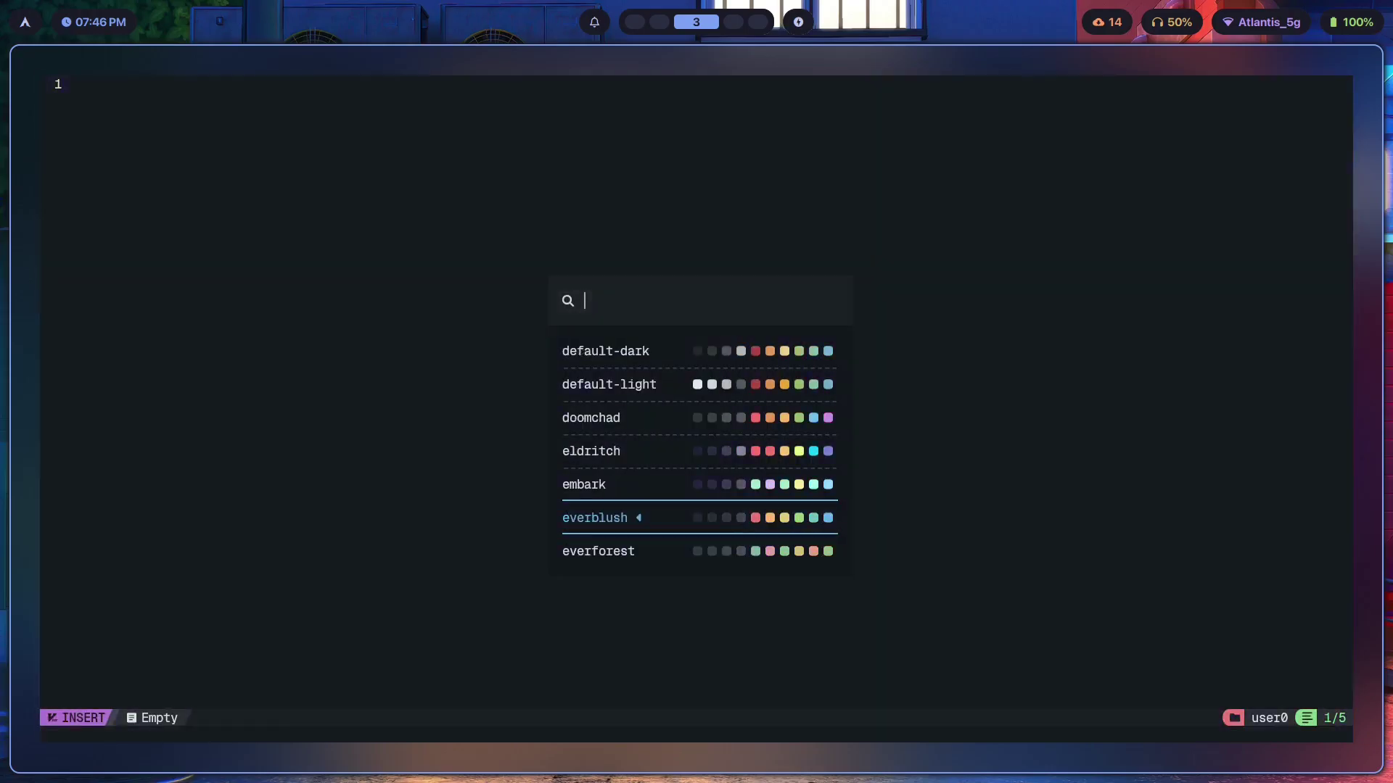
{"action": "key", "text": "Down"}
{"action": "key", "text": "Up"}
{"action": "key", "text": "Down"}
{"action": "key", "text": "Down"}
{"action": "key", "text": "Down"}
{"action": "key", "text": "Down"}
{"action": "key", "text": "Down"}
{"action": "key", "text": "Down"}
{"action": "key", "text": "Down"}
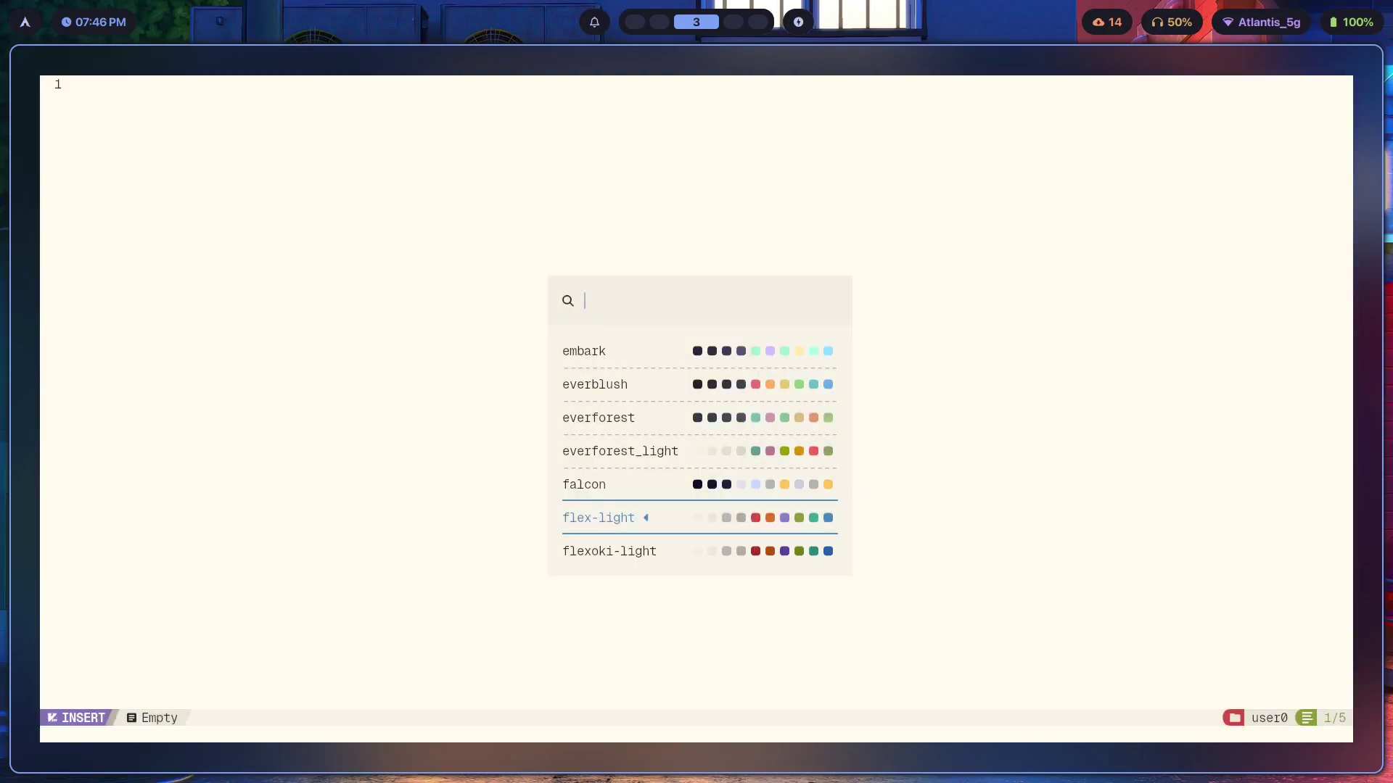
{"action": "key", "text": "Down"}
{"action": "key", "text": "Up"}
{"action": "key", "text": "Down"}
{"action": "key", "text": "Down"}
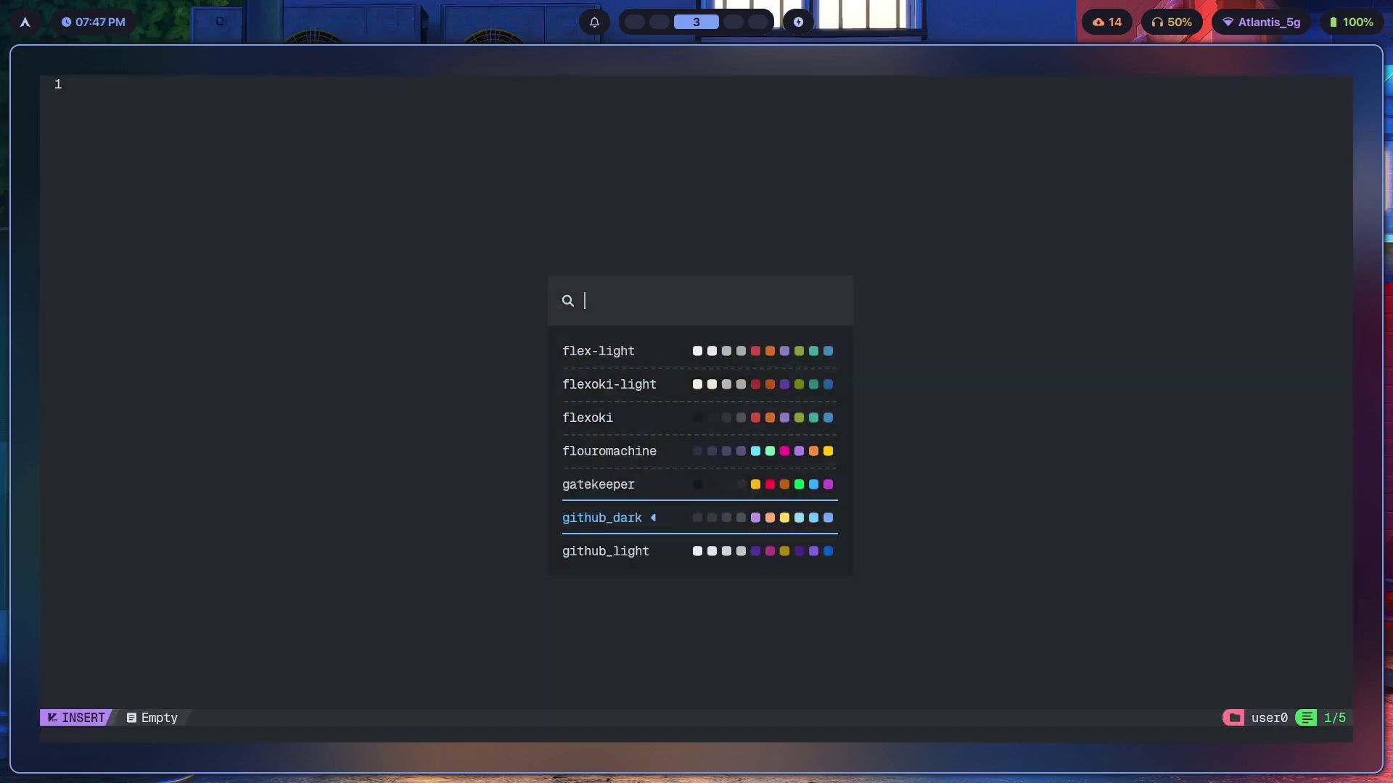
{"action": "key", "text": "Down"}
{"action": "key", "text": "Down"}
{"action": "key", "text": "Down"}
{"action": "key", "text": "Down"}
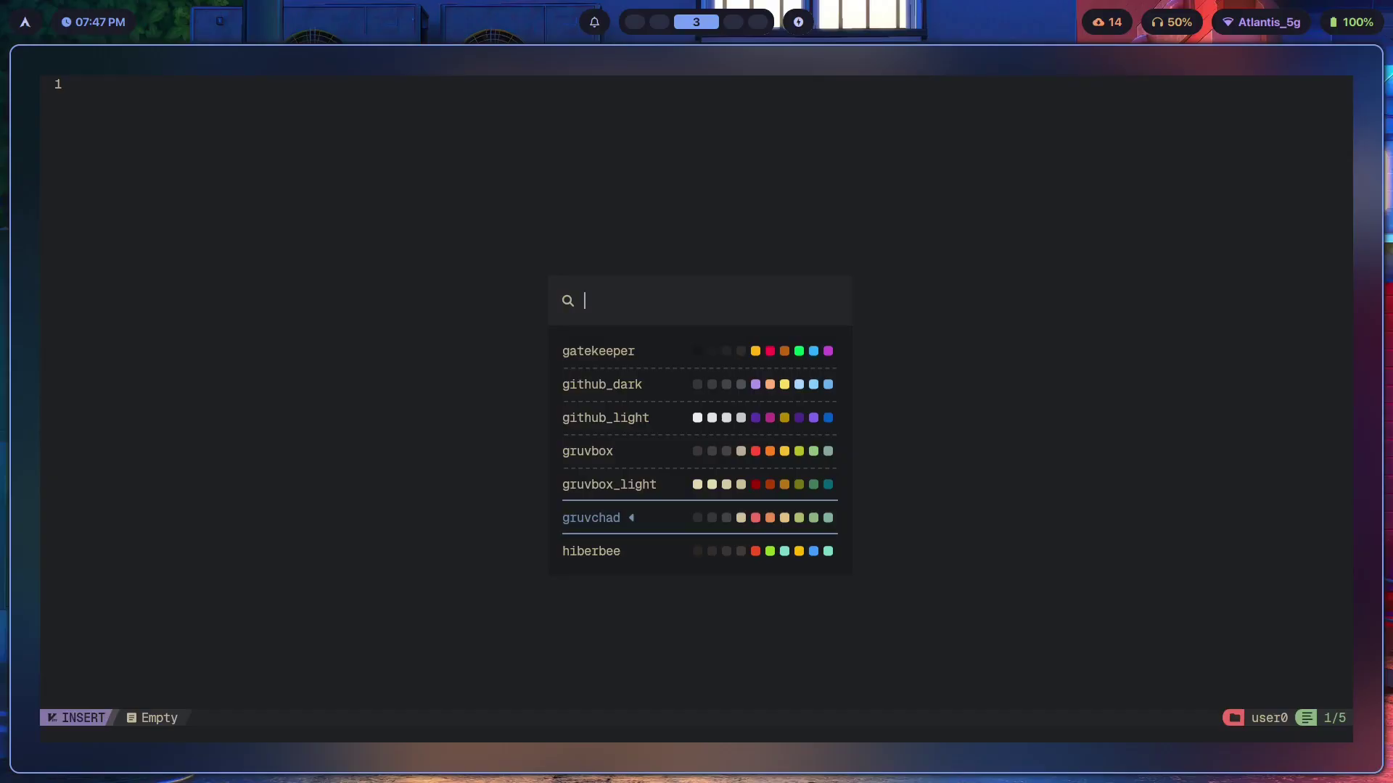
Step: Look through the remaining colour schemes beyond gruvchad in the theme picker without applying one, and close the terminal
{"action": "key", "text": "Escape"}
{"action": "scroll", "coordinate": [662, 508], "scroll_direction": "down", "scroll_amount": 6}
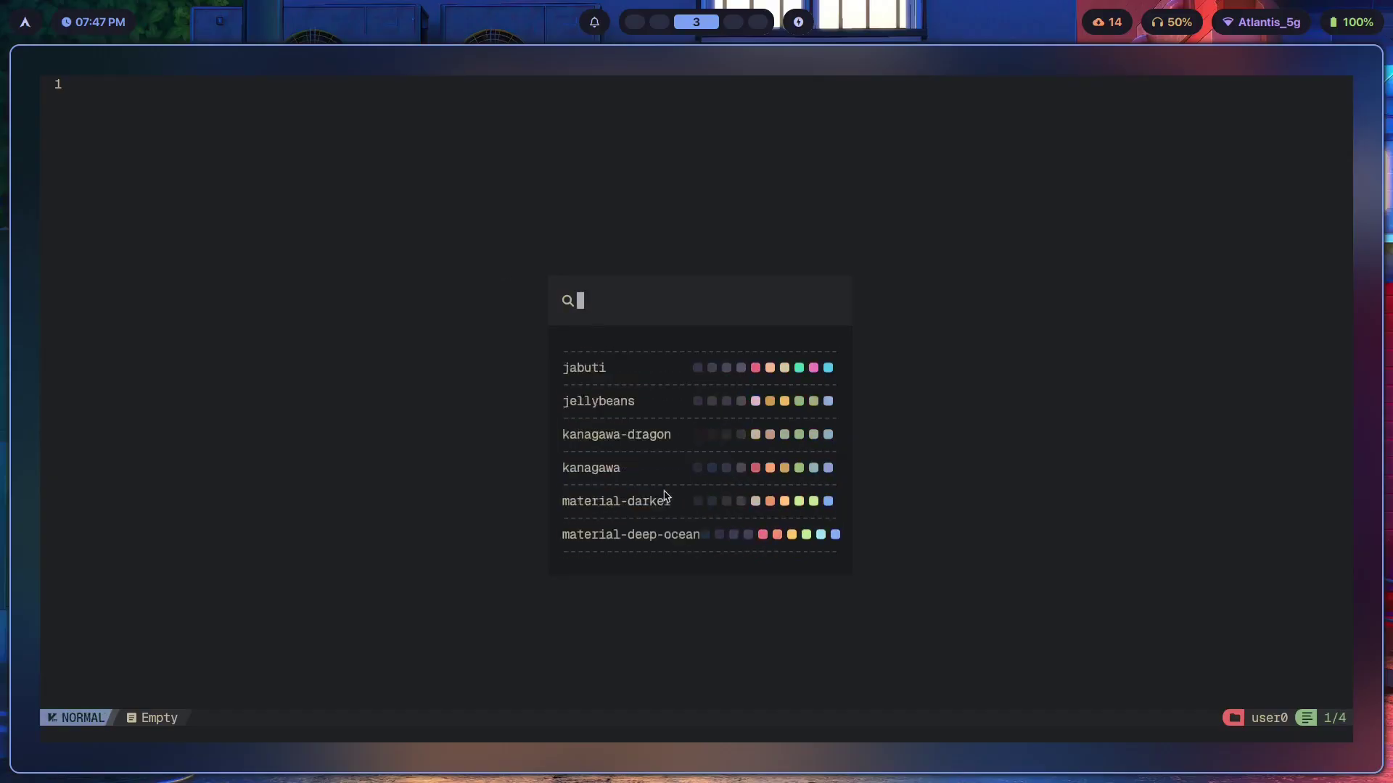
{"action": "scroll", "coordinate": [674, 487], "scroll_direction": "down", "scroll_amount": 7}
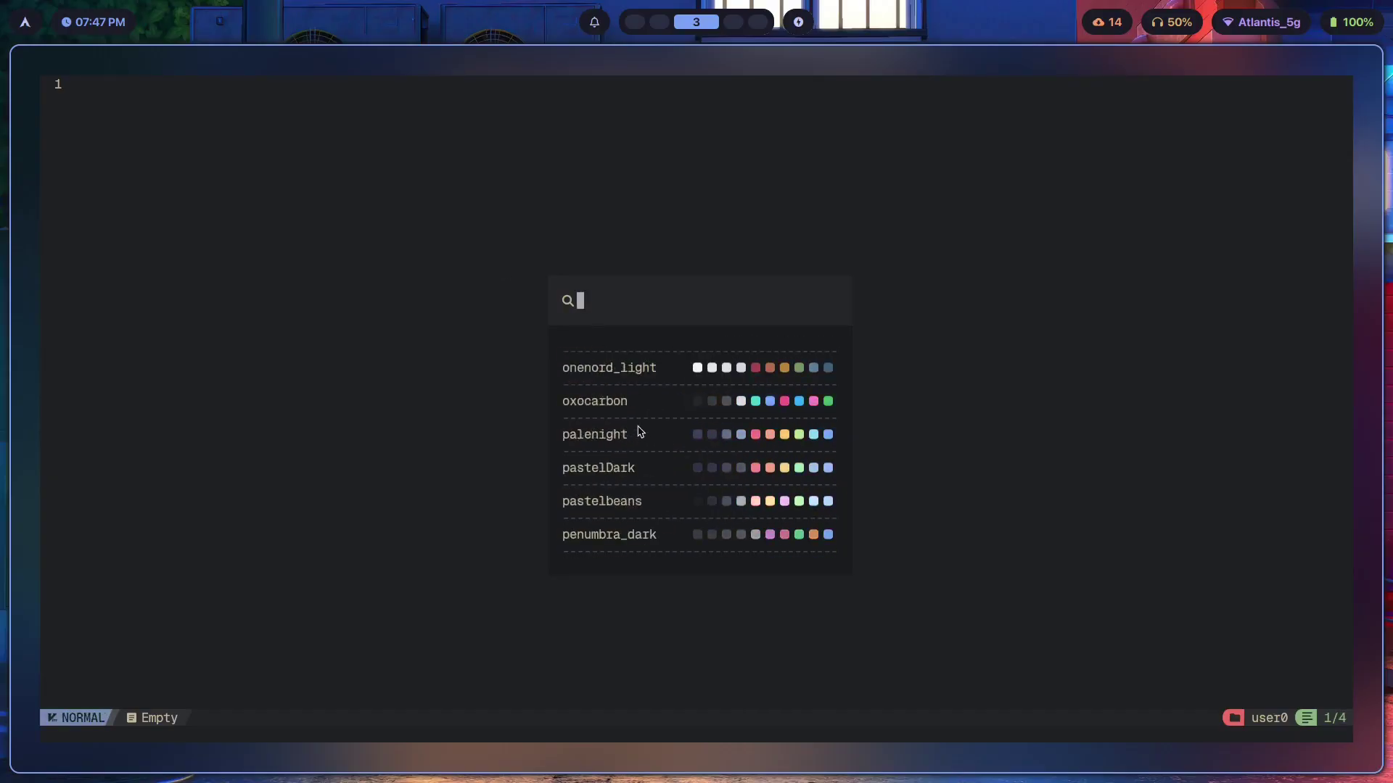
{"action": "scroll", "coordinate": [640, 438], "scroll_direction": "down", "scroll_amount": 1}
{"action": "key", "text": "super+q"}
Step: Return to the planning note on workspace 2 and review its "What style?" and "What emotion?" entries
{"action": "key", "text": "super+2"}
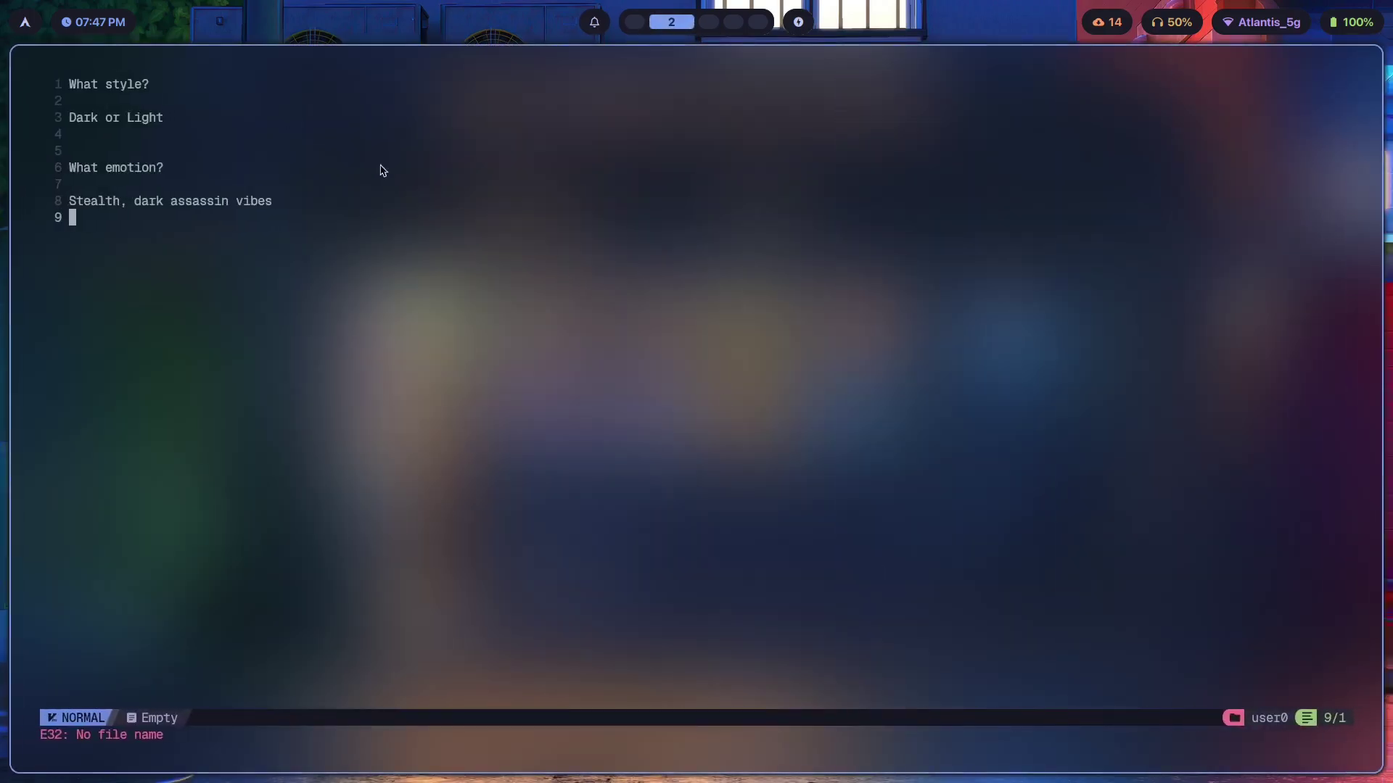
{"action": "key", "text": "super+3"}
{"action": "key", "text": "super+3"}
{"action": "key", "text": "super+2"}
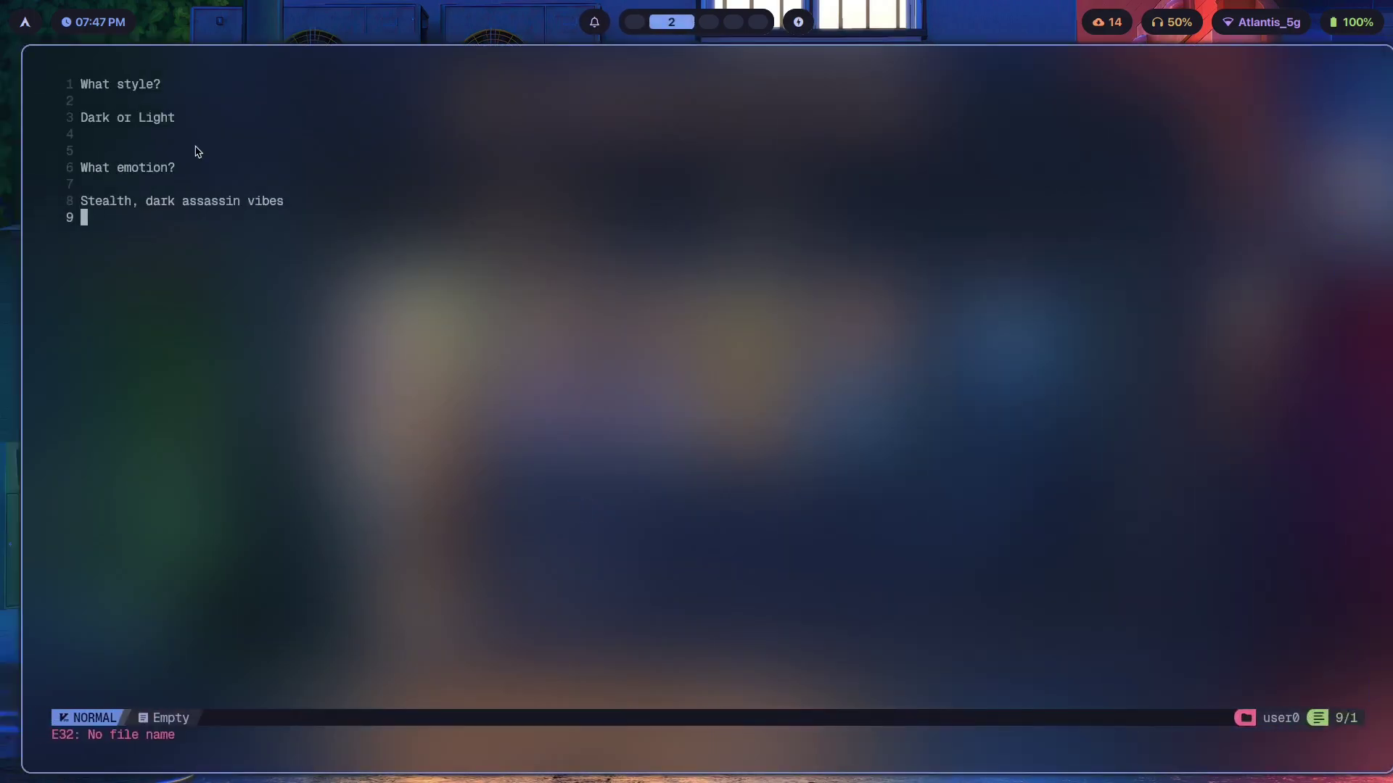
{"action": "left_click_drag", "start_coordinate": [377, 334], "coordinate": [46, 88]}
{"action": "left_click", "coordinate": [225, 337]}
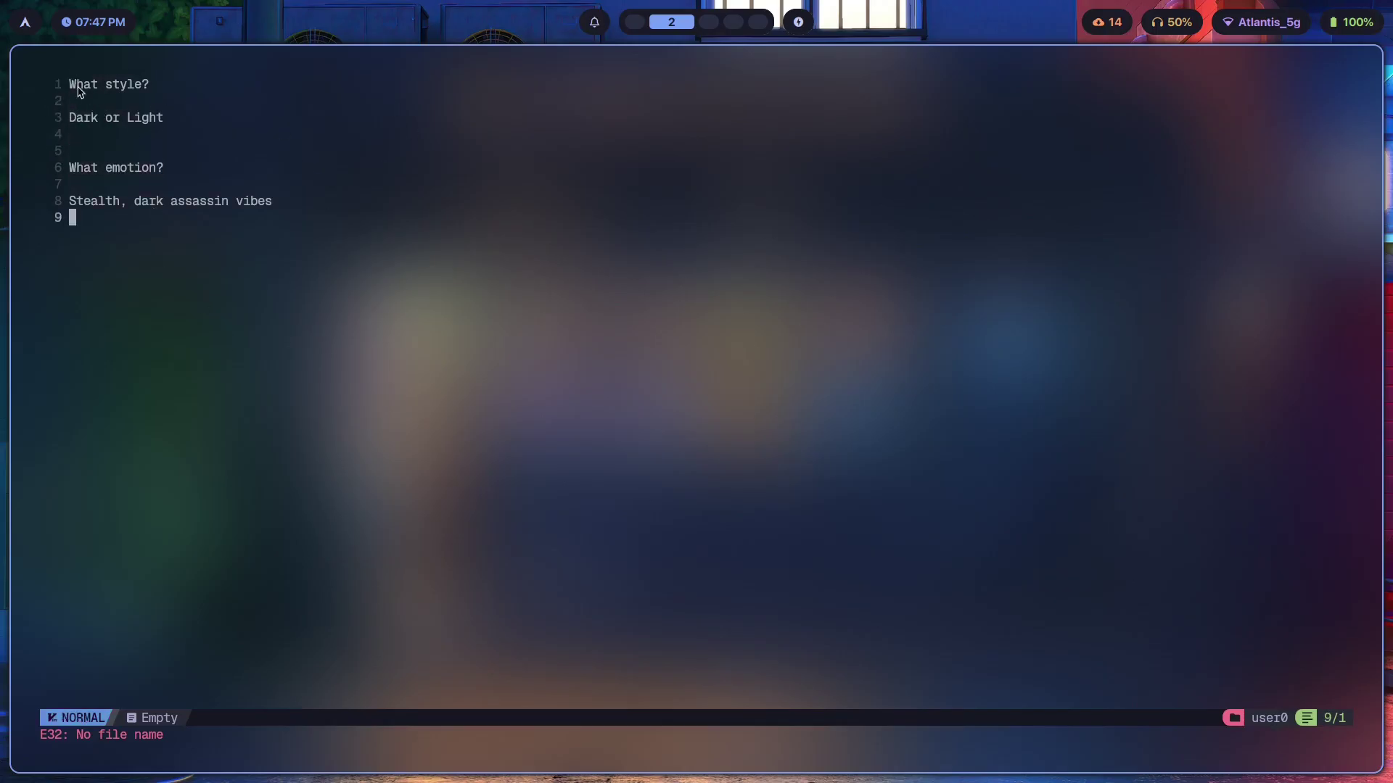
{"action": "left_click_drag", "start_coordinate": [218, 124], "coordinate": [62, 103]}
{"action": "left_click", "coordinate": [137, 120]}
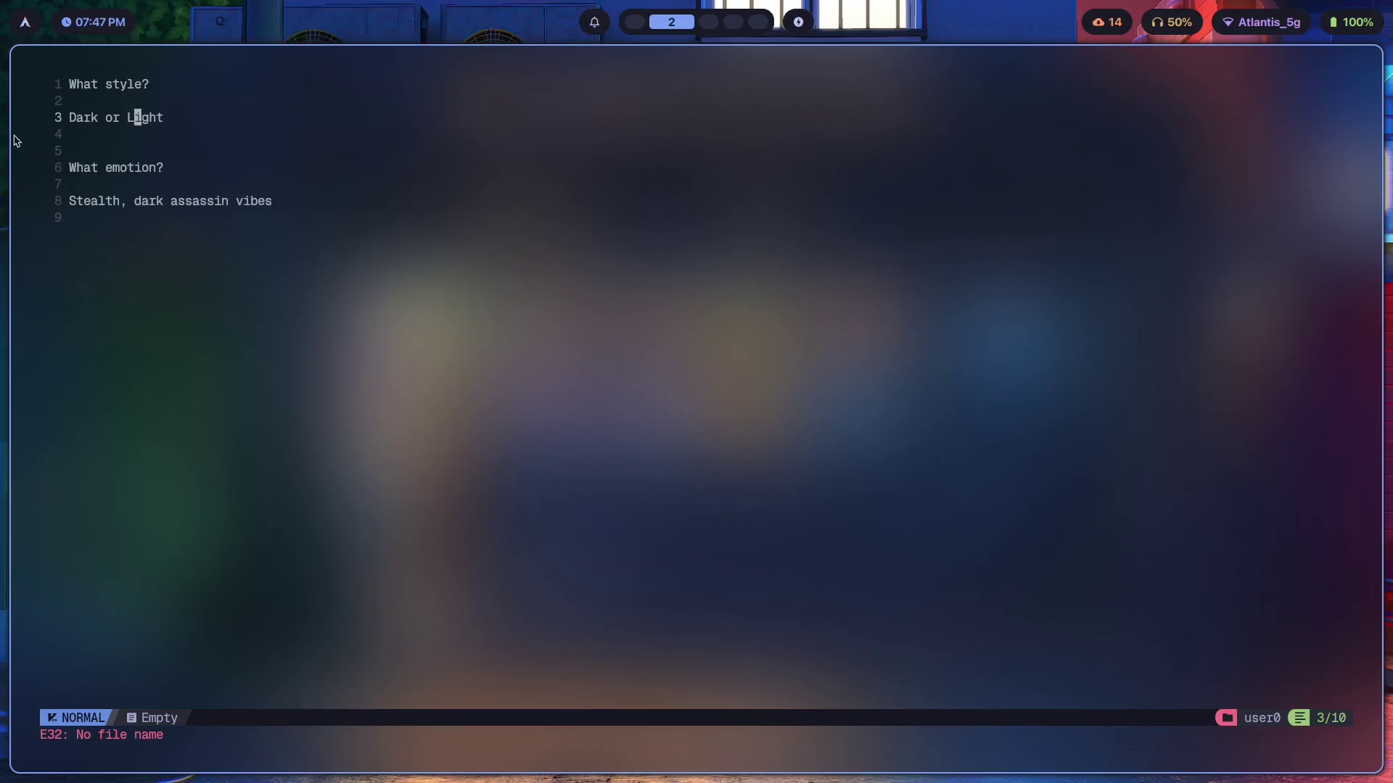
{"action": "left_click", "coordinate": [92, 175]}
{"action": "left_click", "coordinate": [115, 172]}
{"action": "left_click", "coordinate": [116, 227]}
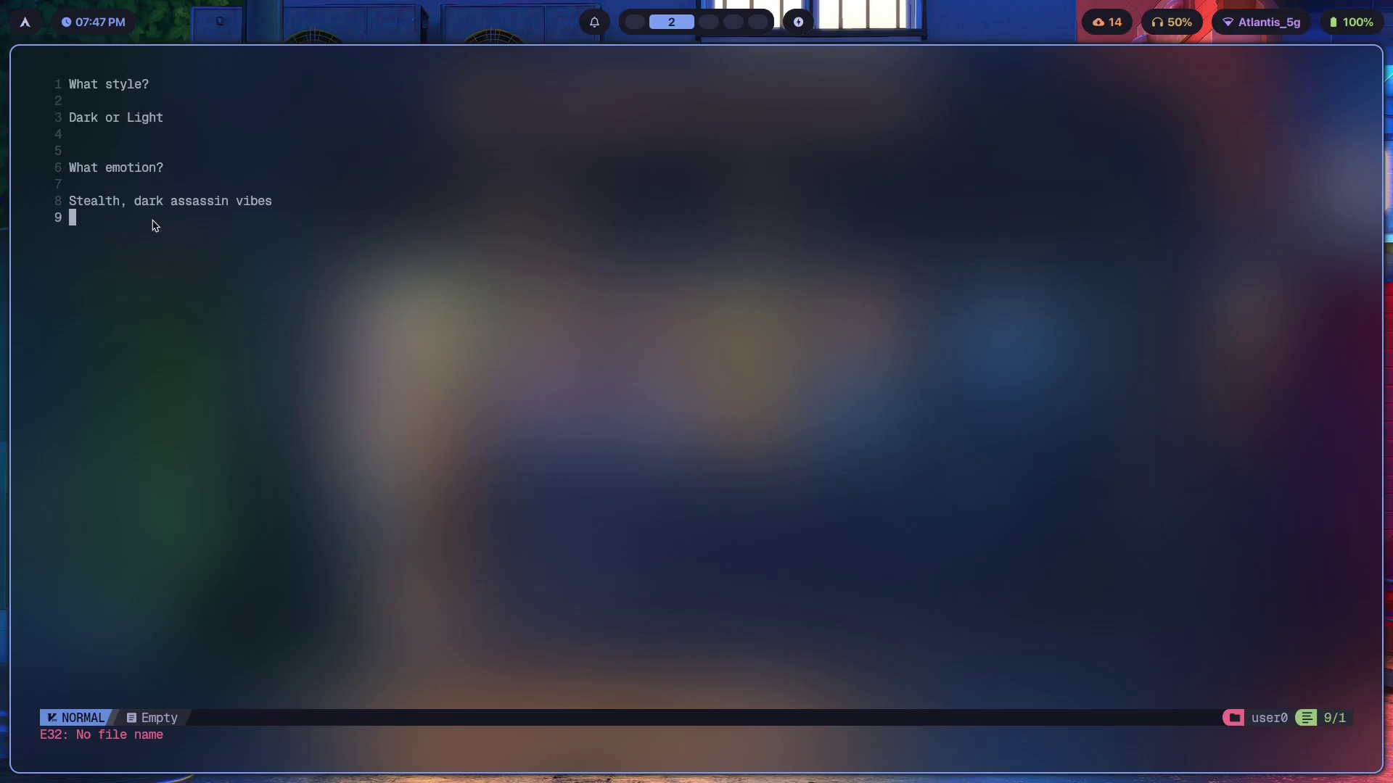
Step: Open the web browser on workspace 3 and enter "github.com/" as the address
{"action": "key", "text": "super+3"}
{"action": "key", "text": "super+b"}
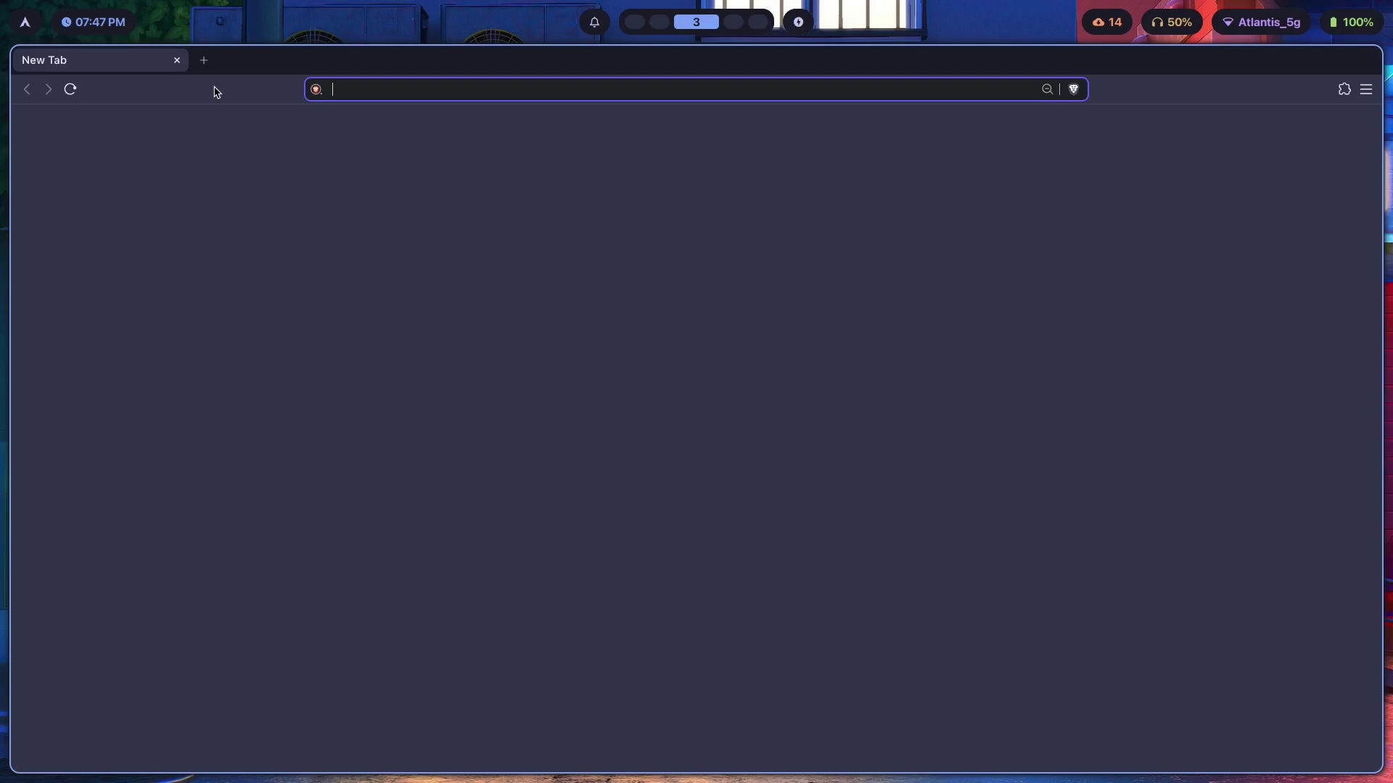
{"action": "type", "text": "github.com/"}
Step: Look through the desktop theme list down to gruvbox-dark and dismiss it without applying a theme
{"action": "key", "text": "super+shift+t"}
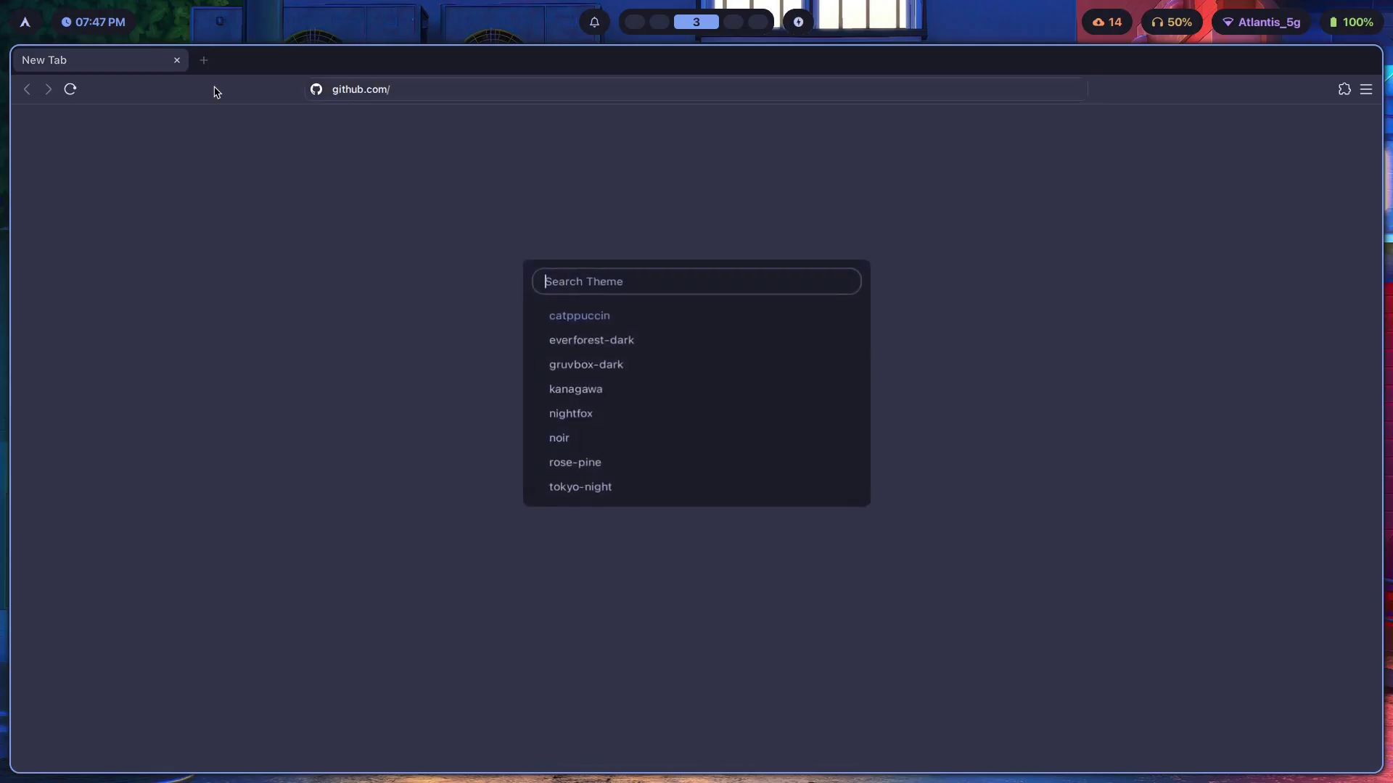
{"action": "key", "text": "Down"}
{"action": "key", "text": "Down"}
{"action": "key", "text": "Down"}
{"action": "key", "text": "Down"}
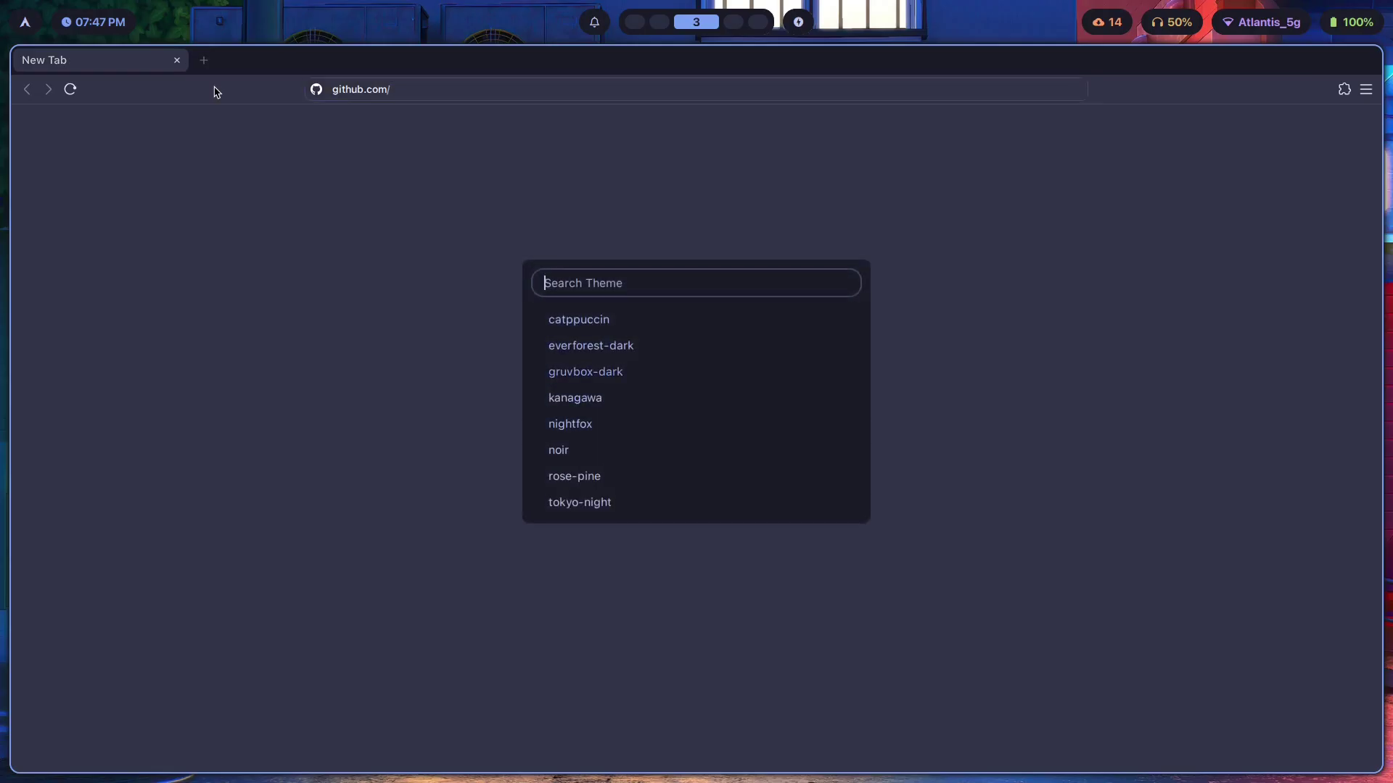
{"action": "key", "text": "Escape"}
Step: Complete the web address as github.com/morhetz/gruvbox and open the repository
{"action": "type", "text": "mort"}
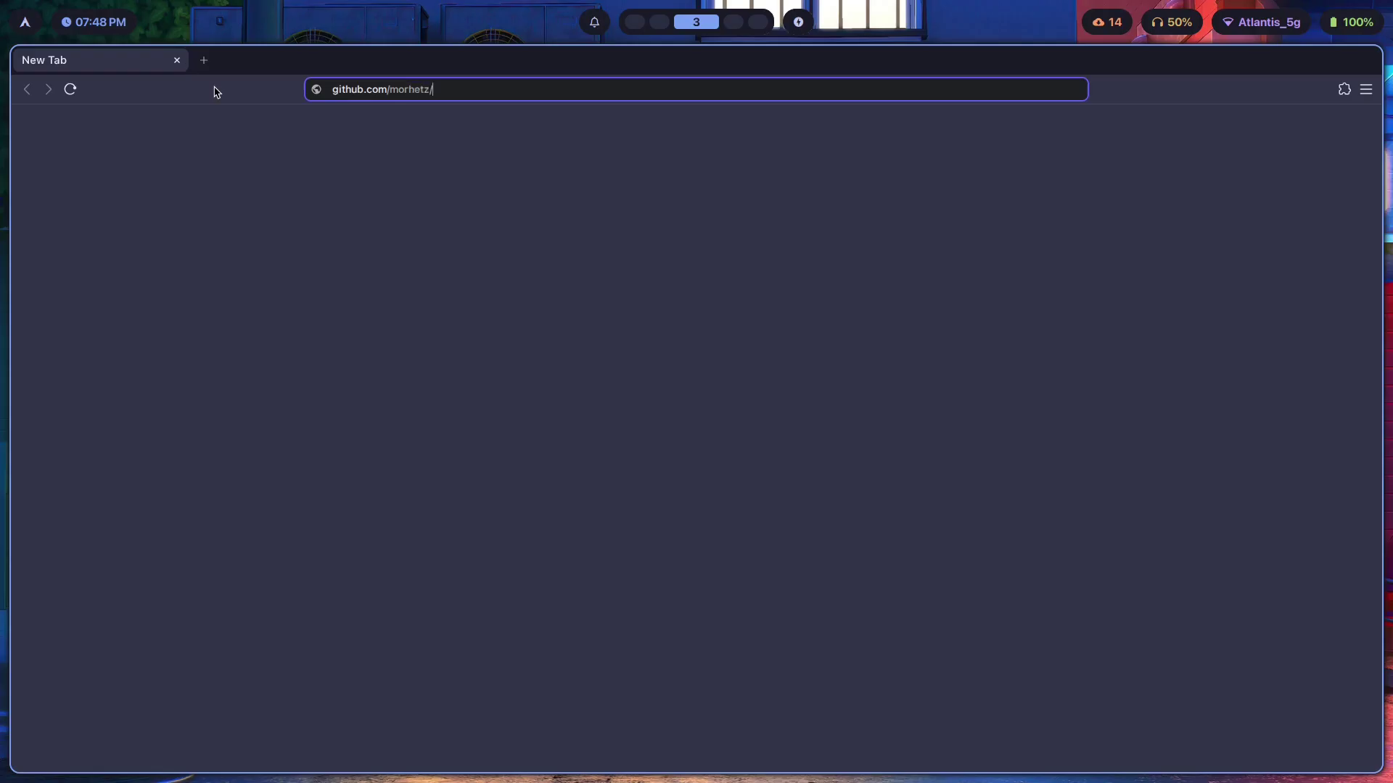
{"action": "type", "text": "etz/gruvbox"}
{"action": "key", "text": "Return"}
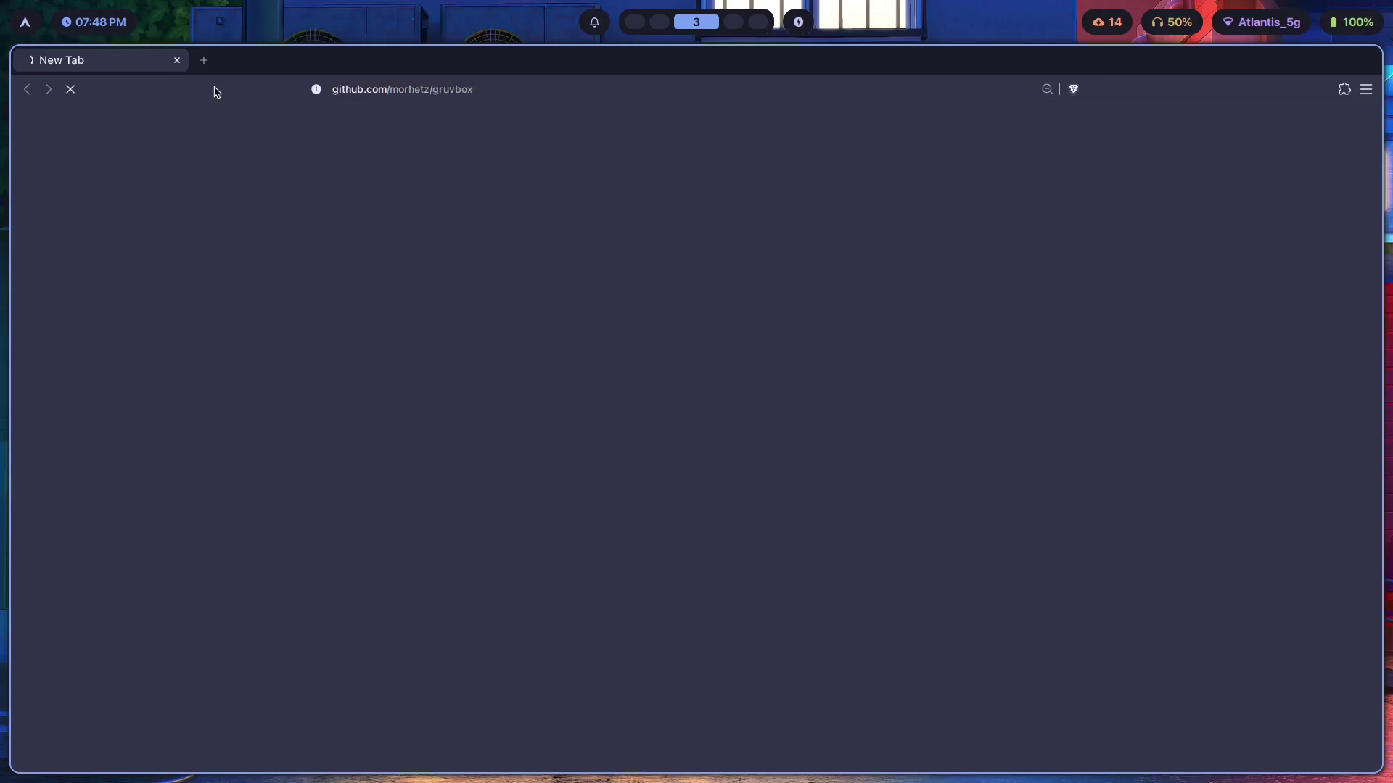
Step: Go to workspace 1, move the gruvbox palette image aside and close the tokyo-night palette and its terminal
{"action": "key", "text": "super+1"}
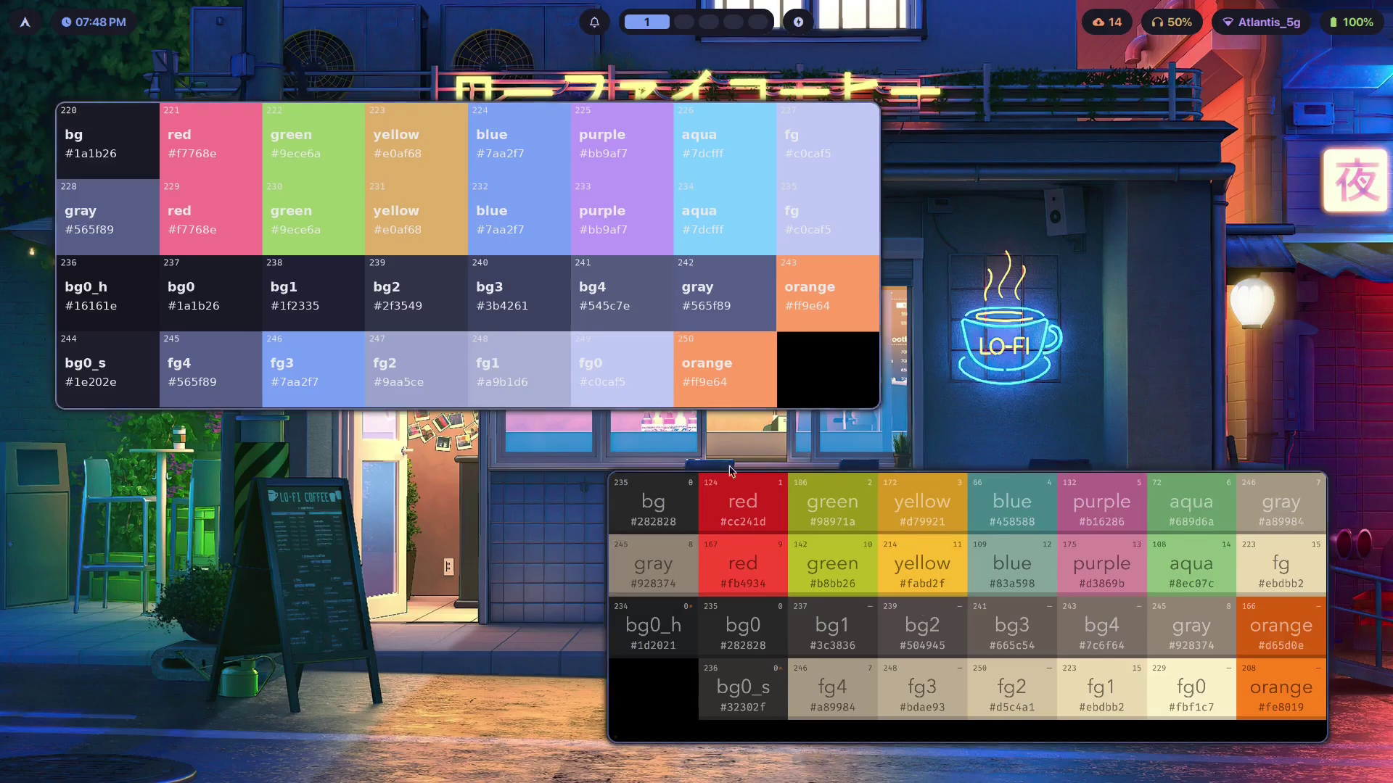
{"action": "left_click_drag", "start_coordinate": [991, 645], "coordinate": [878, 547]}
{"action": "key", "text": "super+q"}
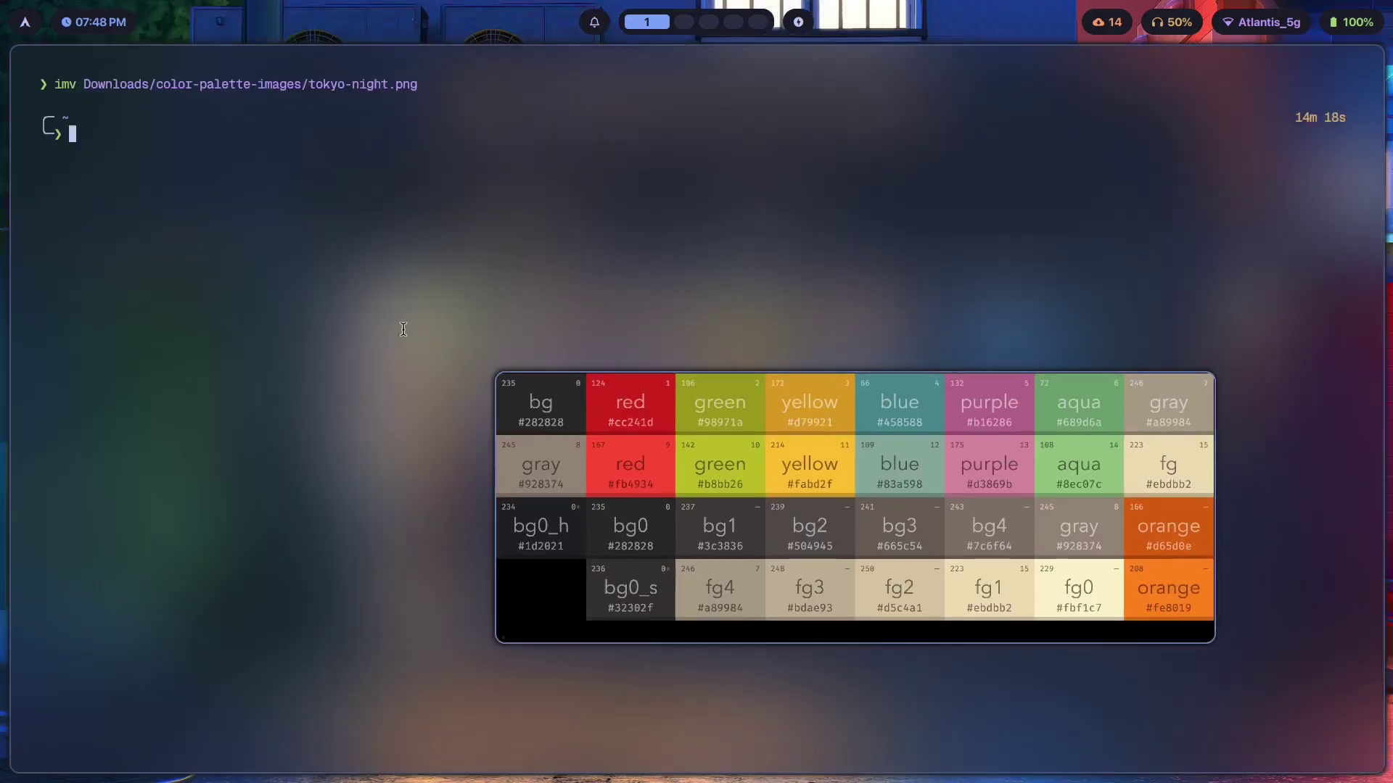
{"action": "key", "text": "super+q"}
Step: Enlarge the gruvbox palette image window and centre it on the workspace
{"action": "left_click_drag", "start_coordinate": [740, 484], "coordinate": [542, 237]}
{"action": "left_click_drag", "start_coordinate": [789, 292], "coordinate": [1048, 447]}
{"action": "left_click_drag", "start_coordinate": [754, 385], "coordinate": [663, 432]}
{"action": "left_click_drag", "start_coordinate": [889, 472], "coordinate": [917, 444]}
{"action": "left_click_drag", "start_coordinate": [683, 377], "coordinate": [673, 428]}
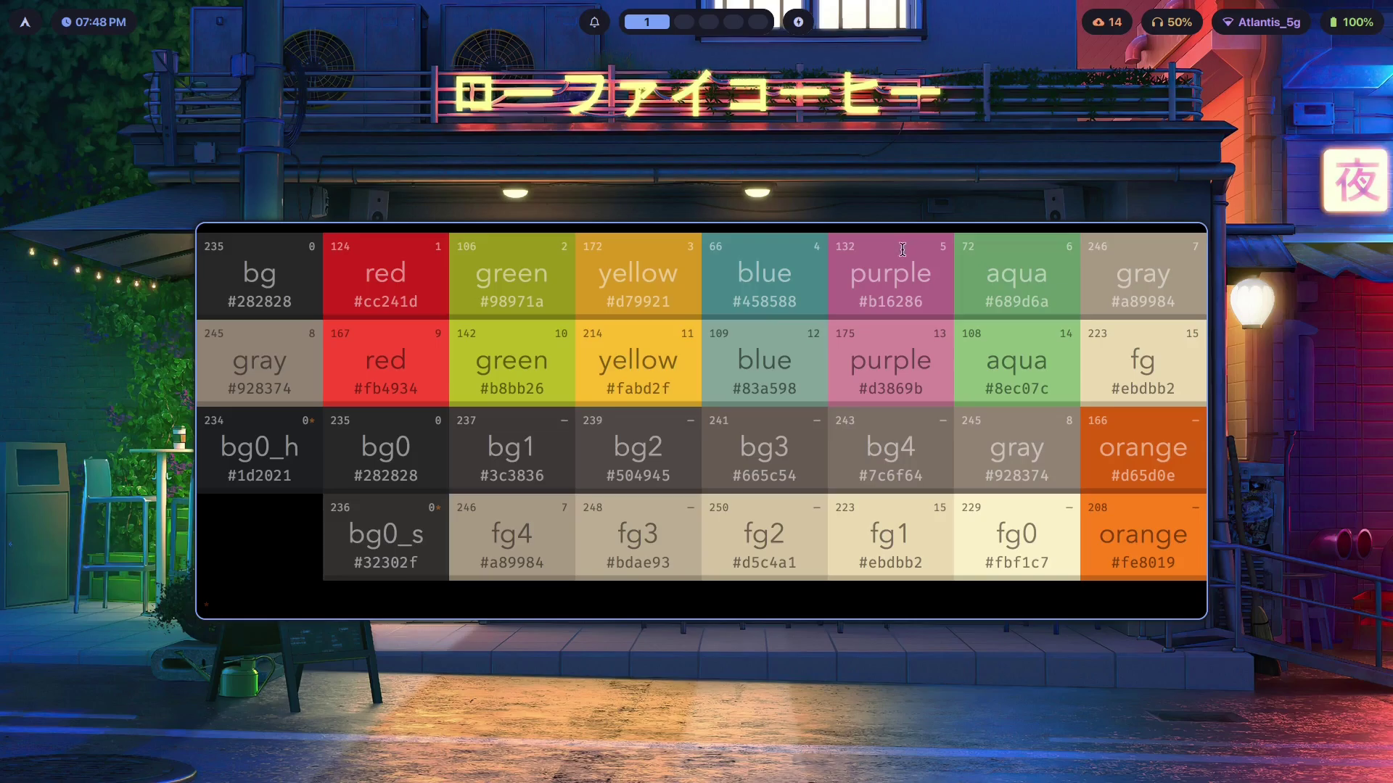
Step: Compare the gruvbox GitHub page on workspace 3 with the palette image on workspace 1, slightly adjusting the image window's size
{"action": "key", "text": "super+3"}
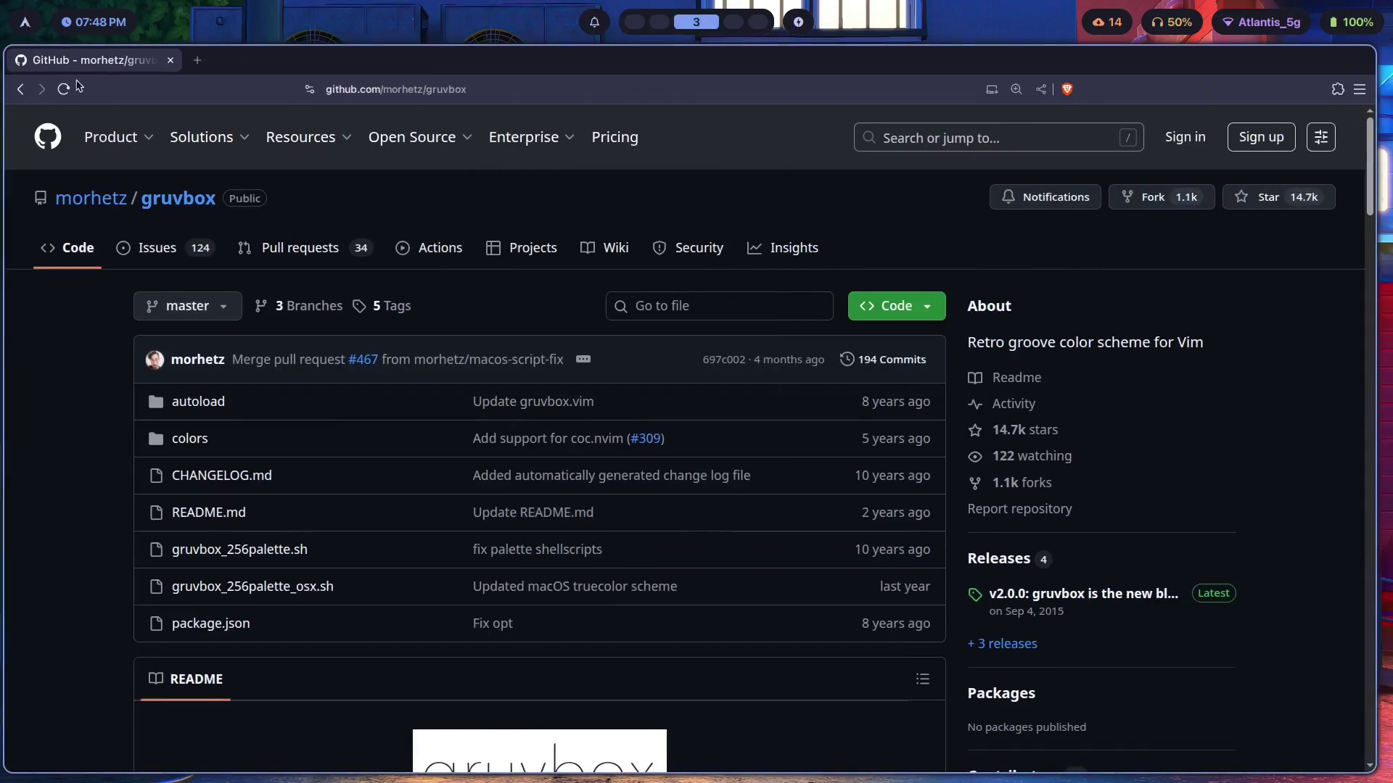
{"action": "key", "text": "super+1"}
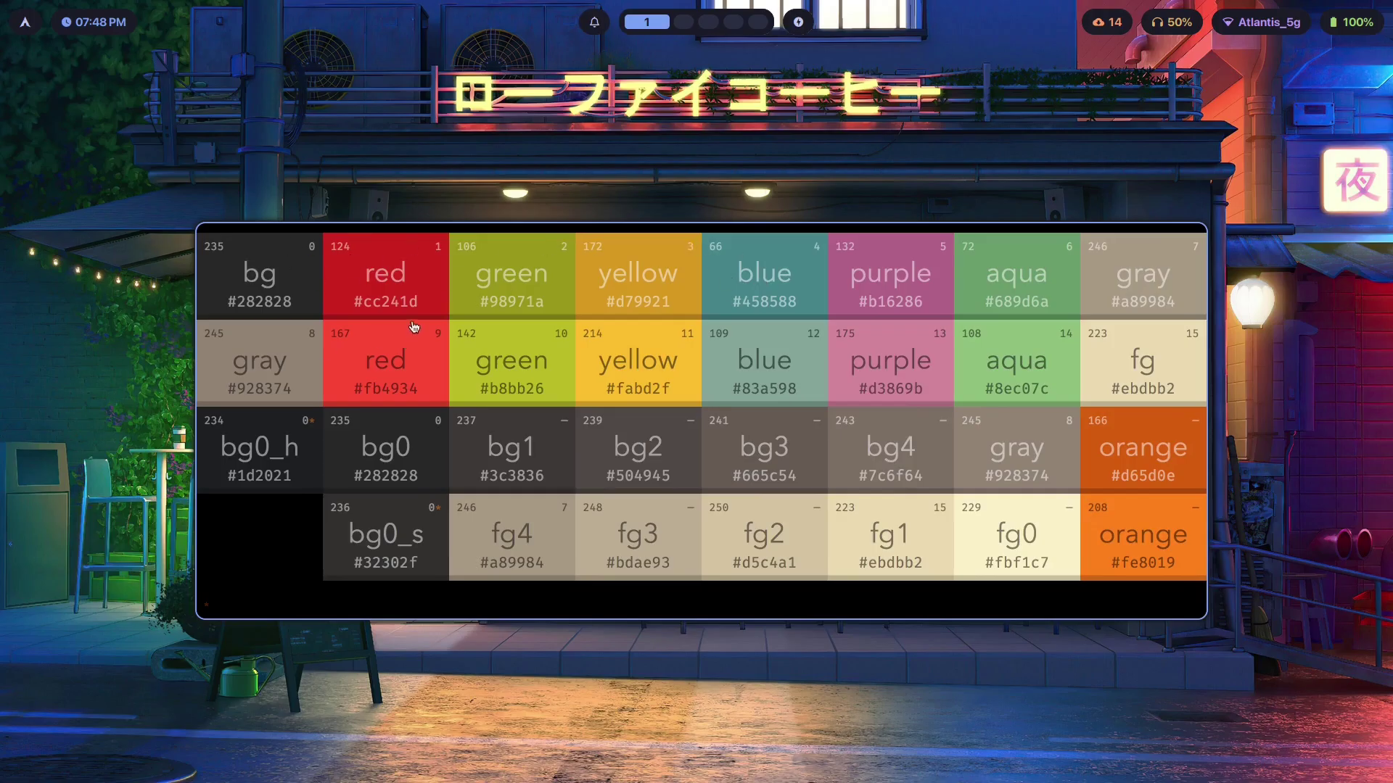
{"action": "key", "text": "super+3"}
{"action": "key", "text": "super+1"}
{"action": "key", "text": "super+shift+1"}
{"action": "left_click_drag", "start_coordinate": [1098, 476], "coordinate": [1096, 450]}
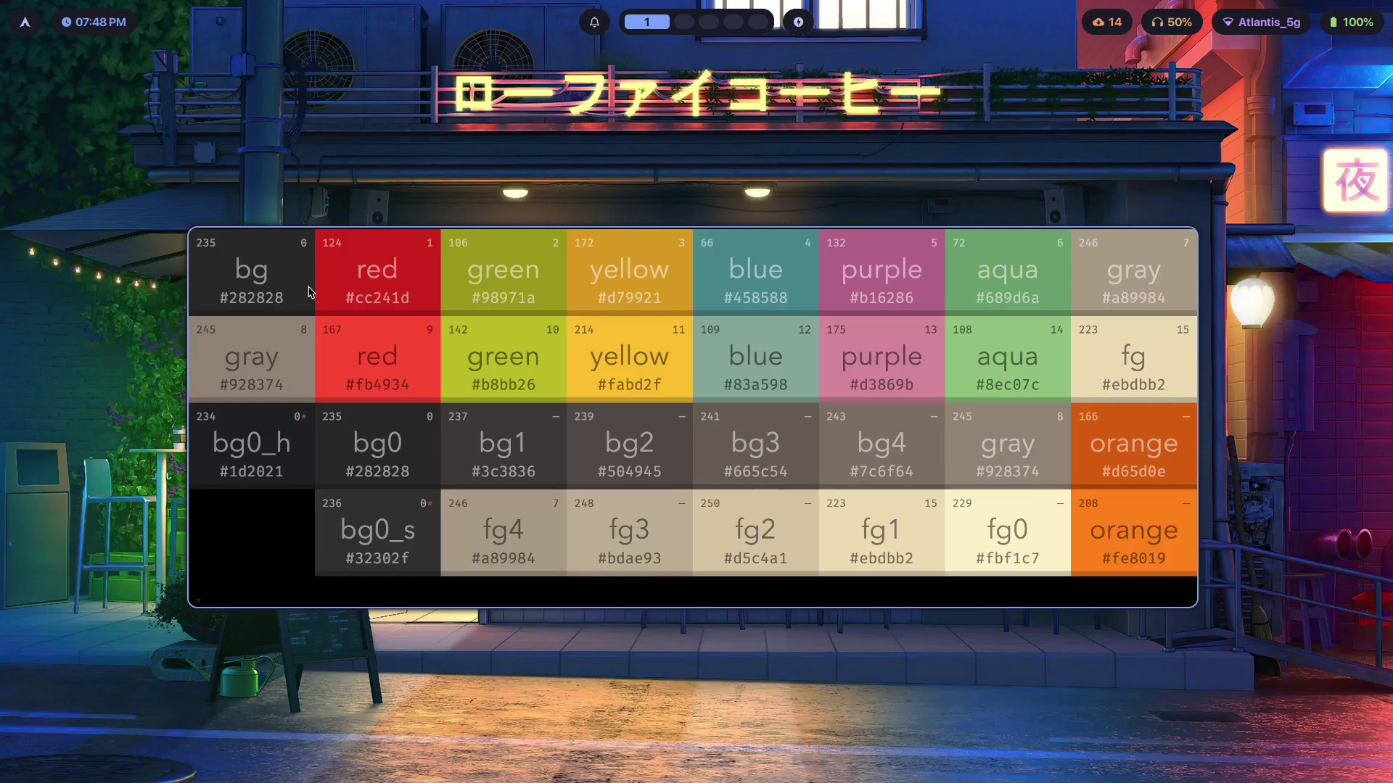
{"action": "key", "text": "super+2"}
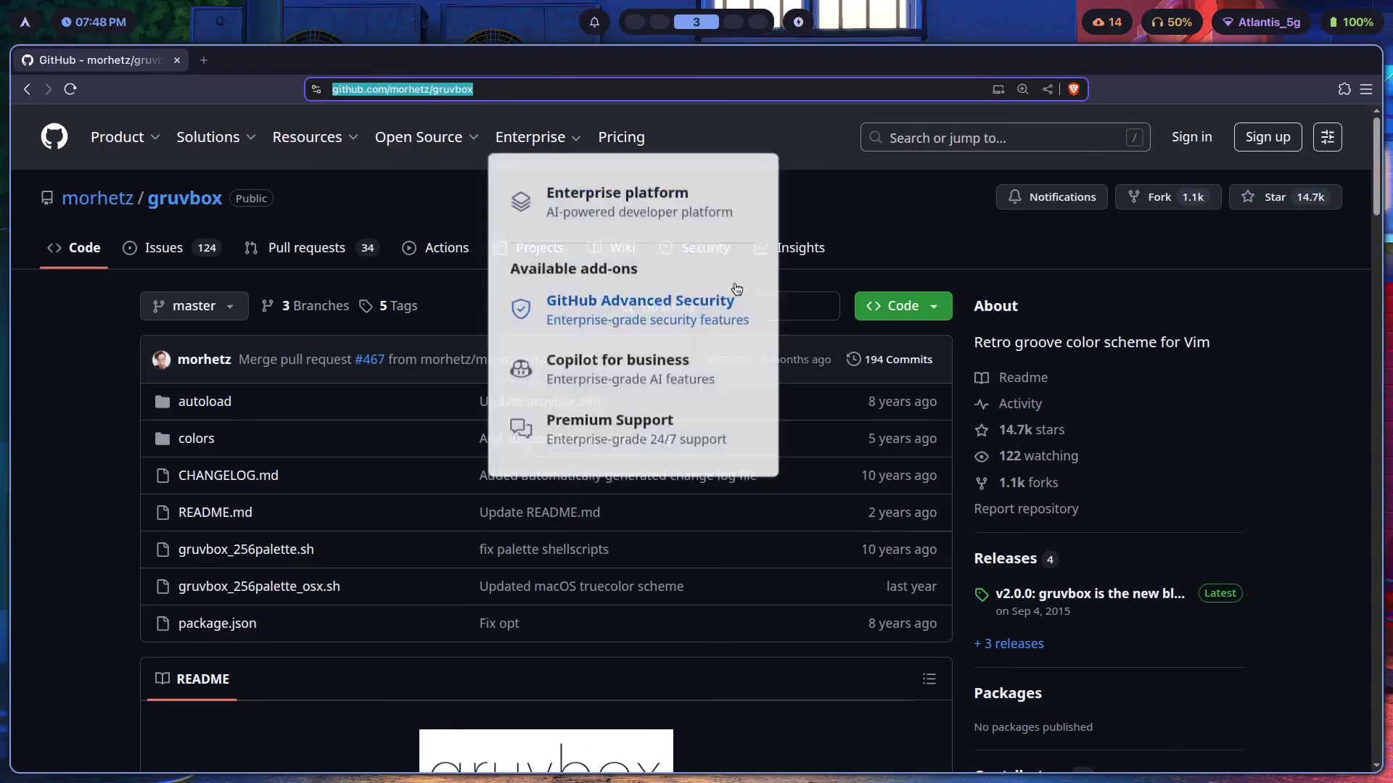
{"action": "key", "text": "super+1"}
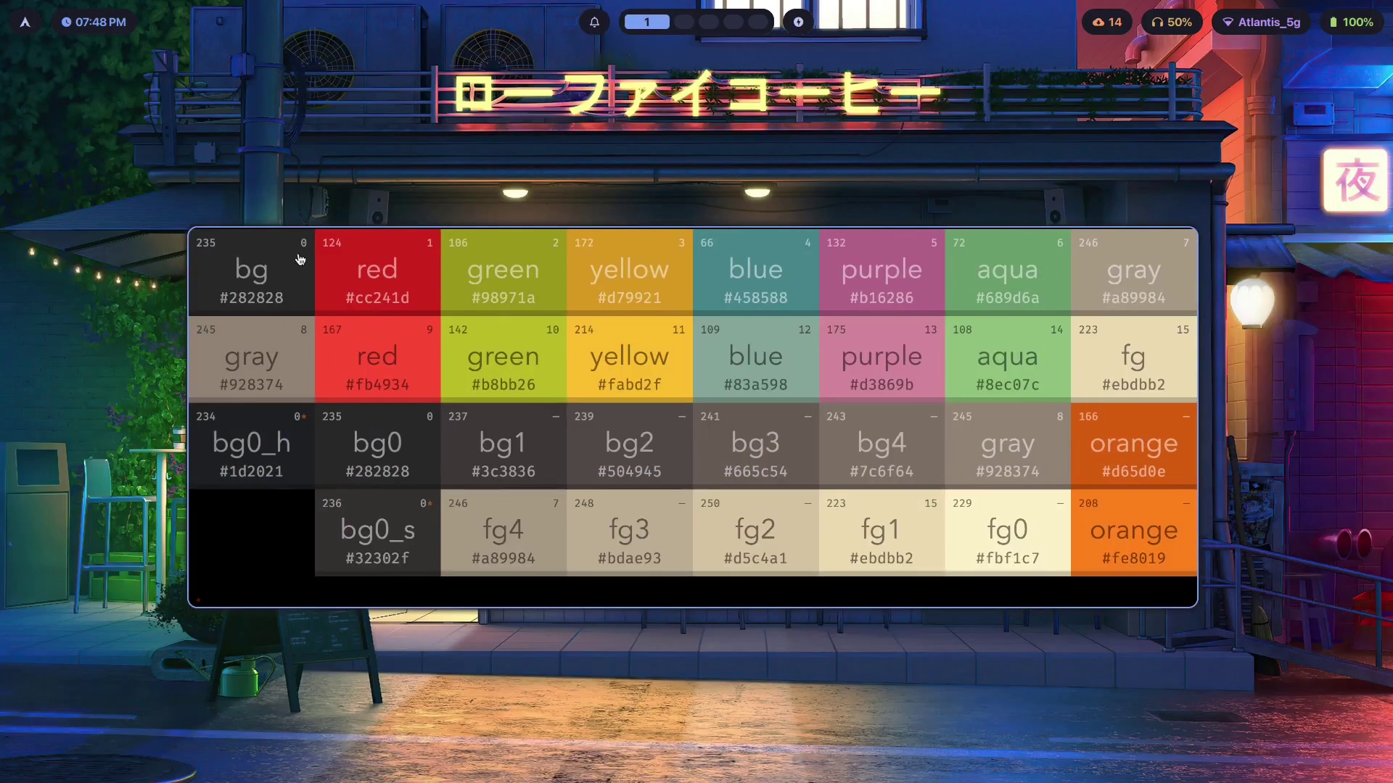
Step: Return to the browser on workspace 3 and open colorhexa.com
{"action": "key", "text": "super+3"}
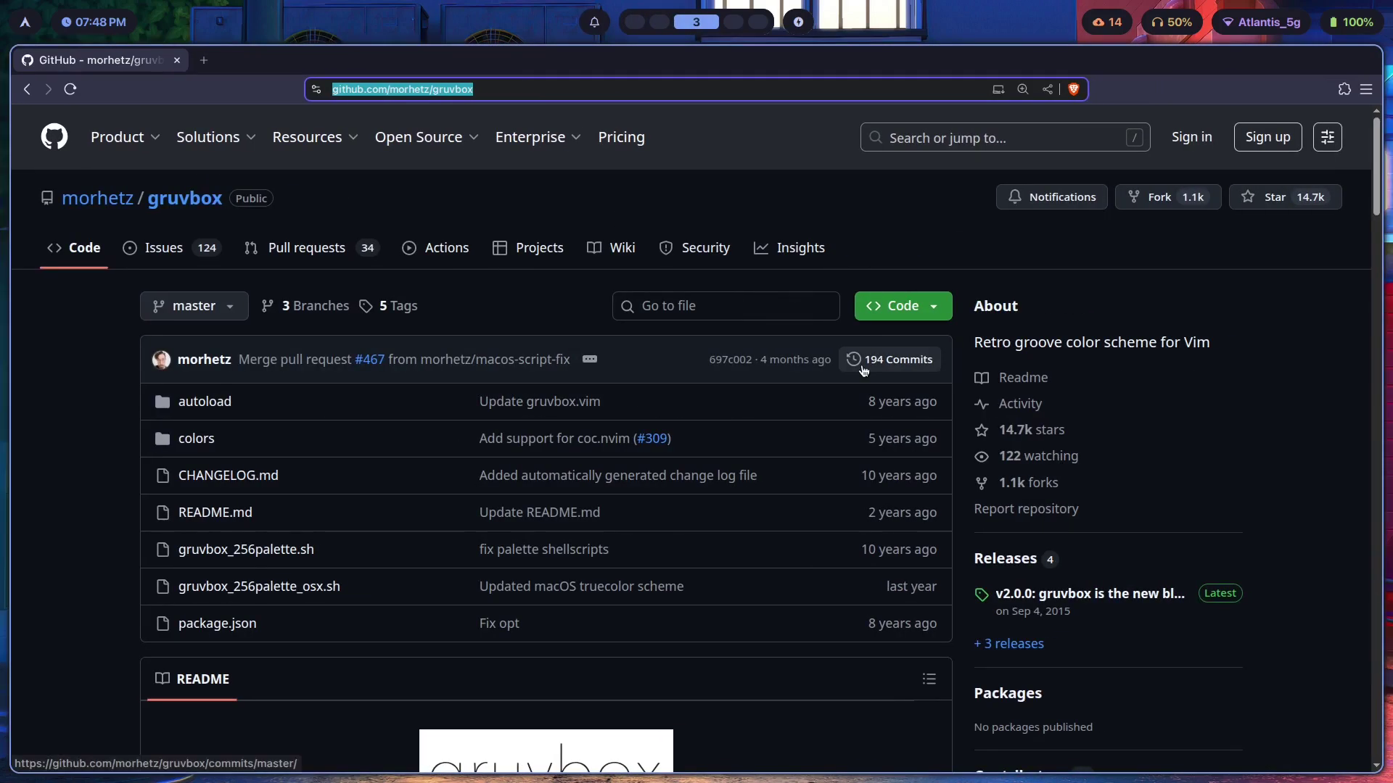
{"action": "type", "text": "colorhex.com"}
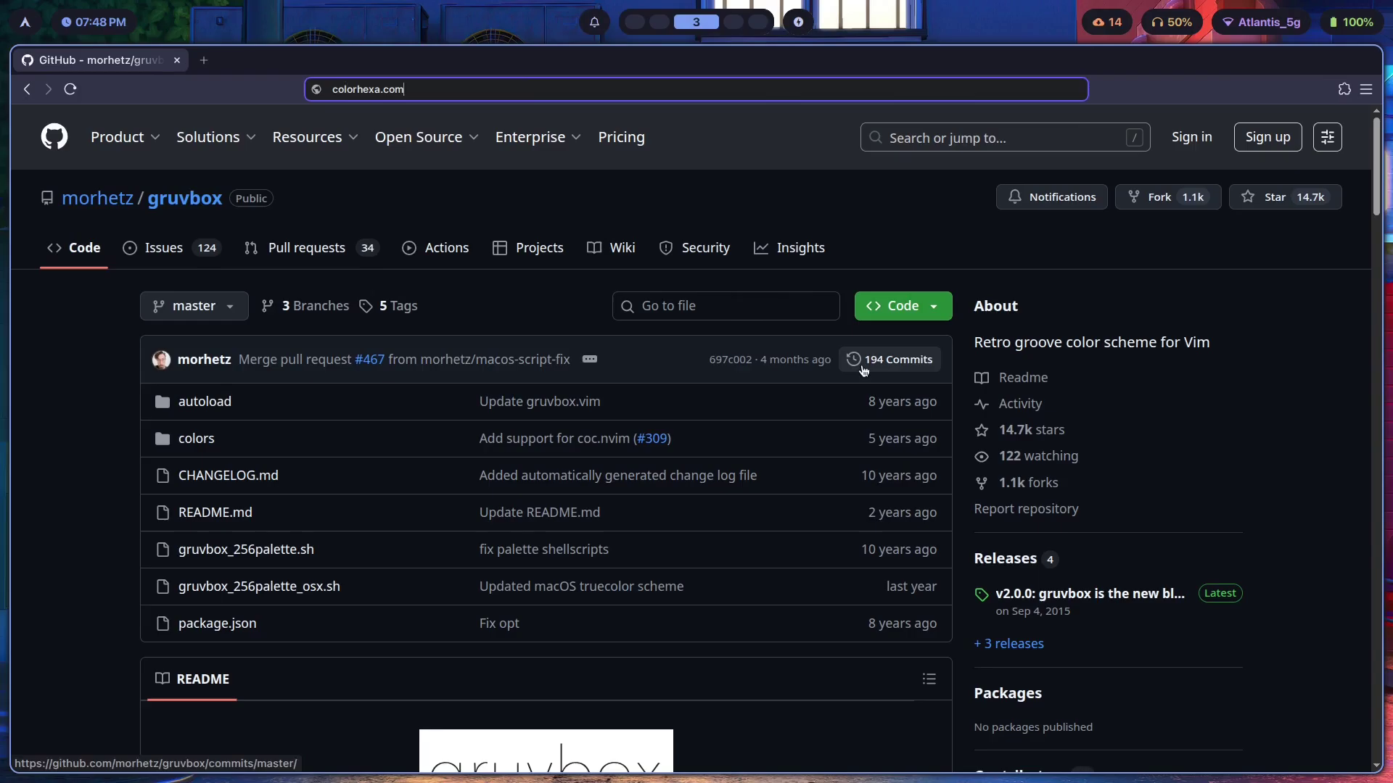
Step: Look over the ColorHexa home page and read the bright red's hex code in the gruvbox palette image
{"action": "key", "text": "super+1"}
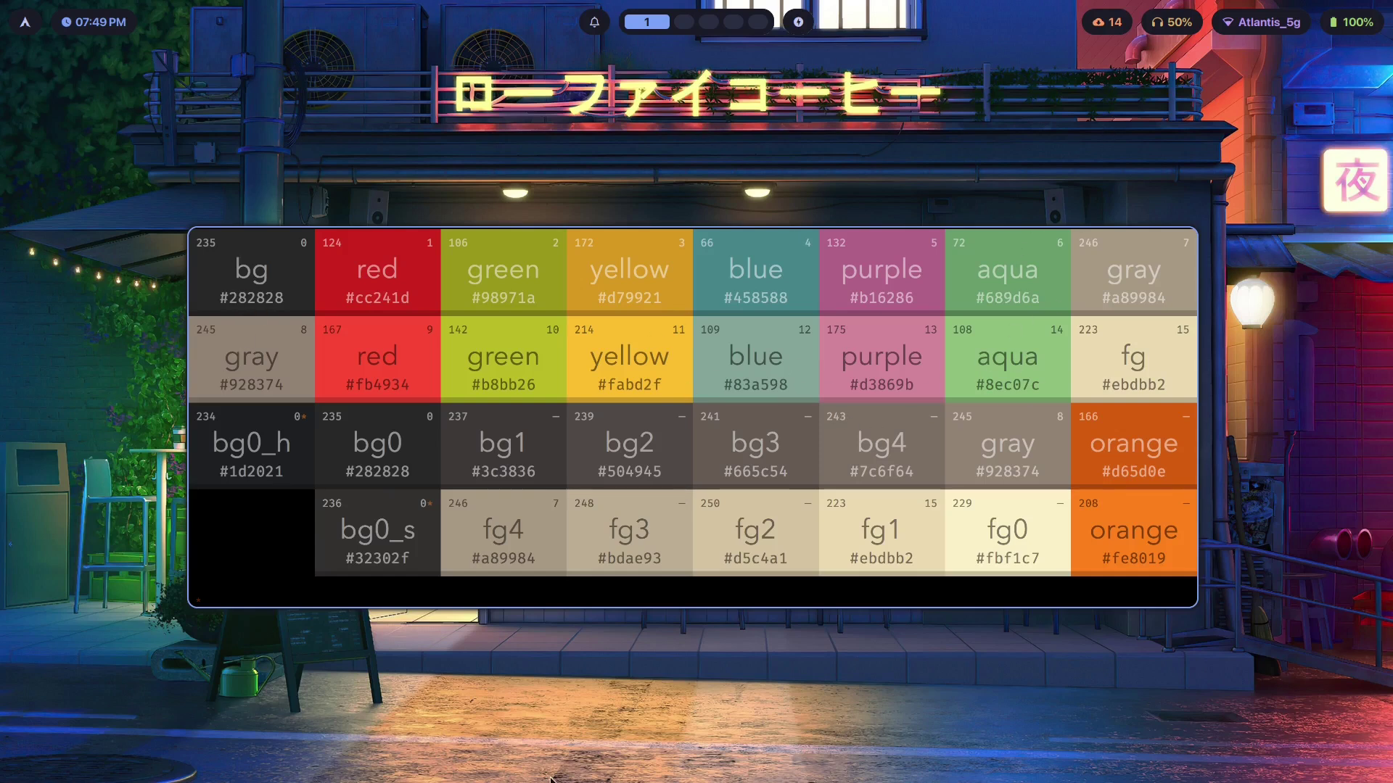
{"action": "key", "text": "super+3"}
{"action": "scroll", "coordinate": [759, 561], "scroll_direction": "down", "scroll_amount": 3}
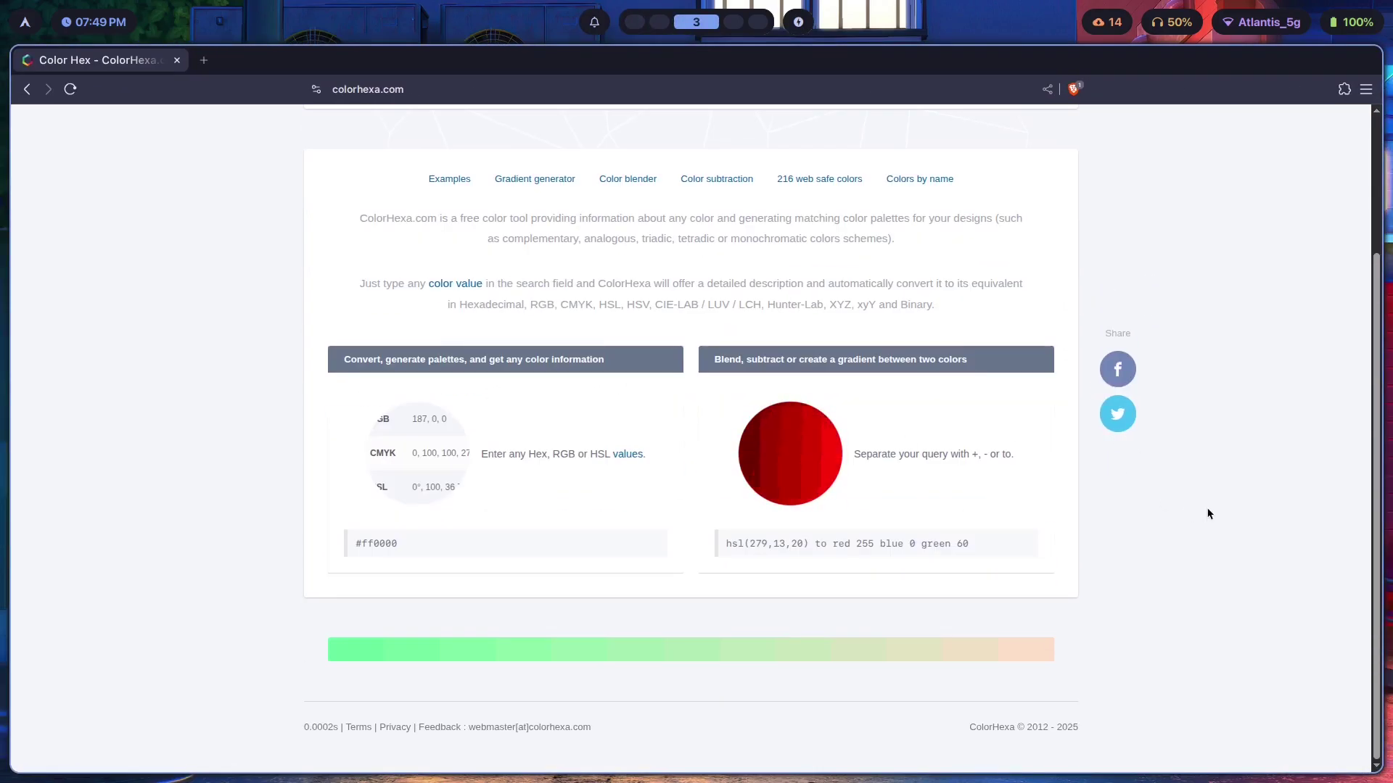
{"action": "scroll", "coordinate": [1208, 514], "scroll_direction": "up", "scroll_amount": 3}
{"action": "key", "text": "super+1"}
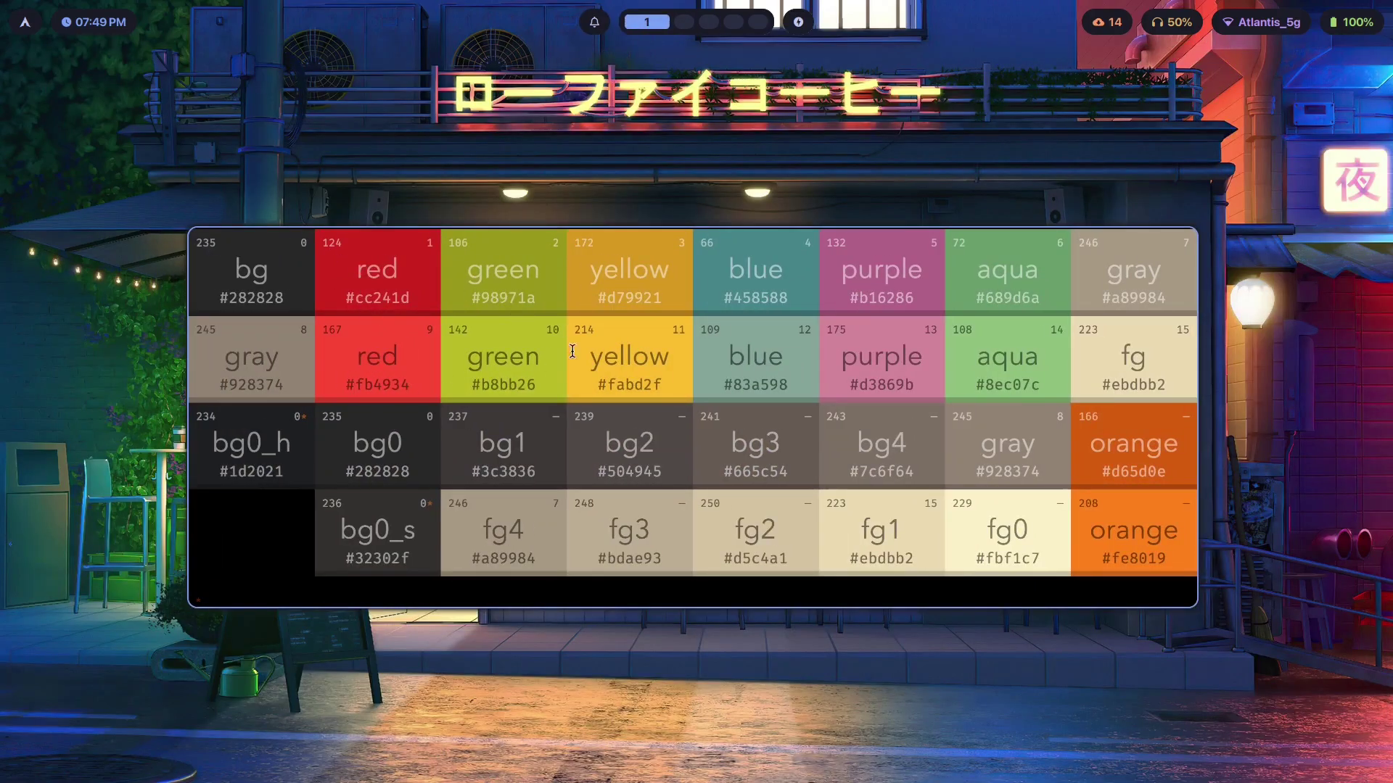
Step: Look up the colour fb4934 on ColorHexa
{"action": "key", "text": "super+3"}
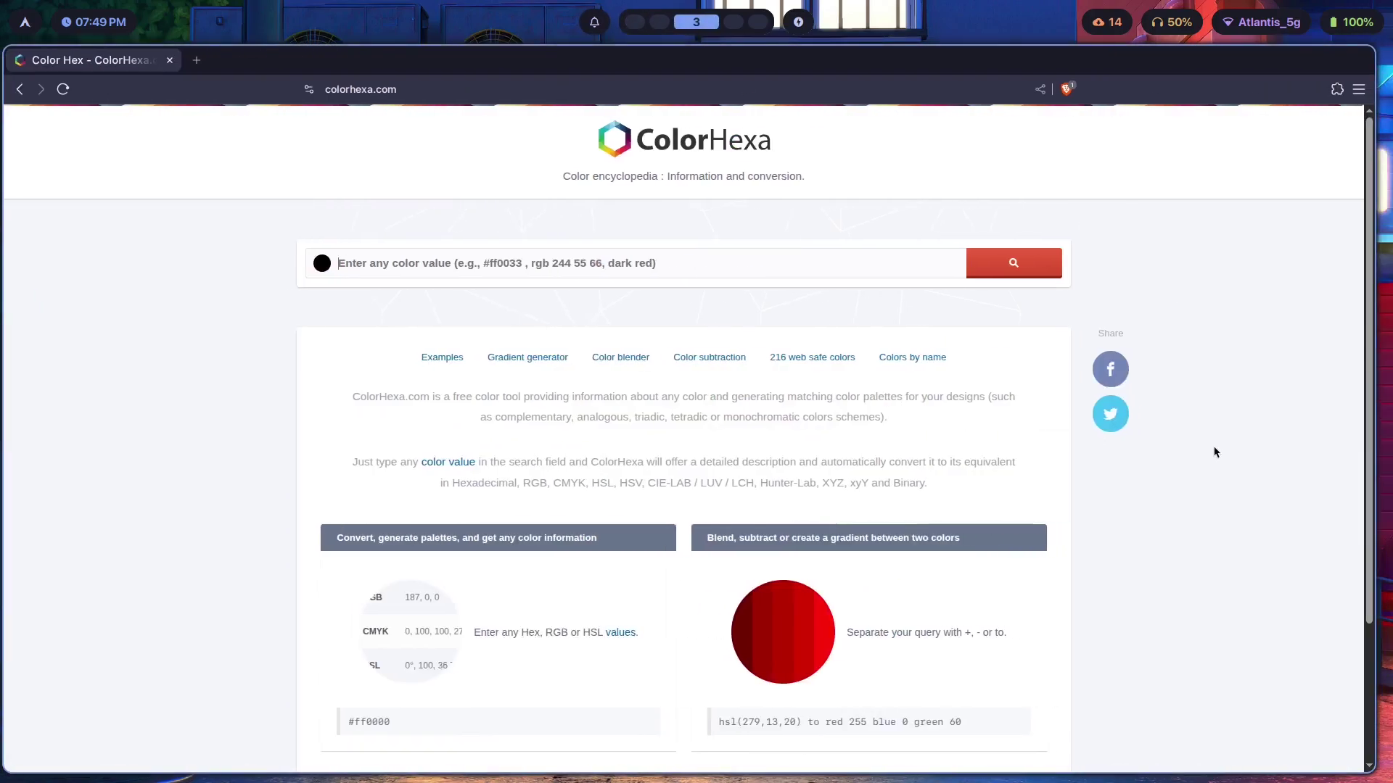
{"action": "type", "text": "fb4934"}
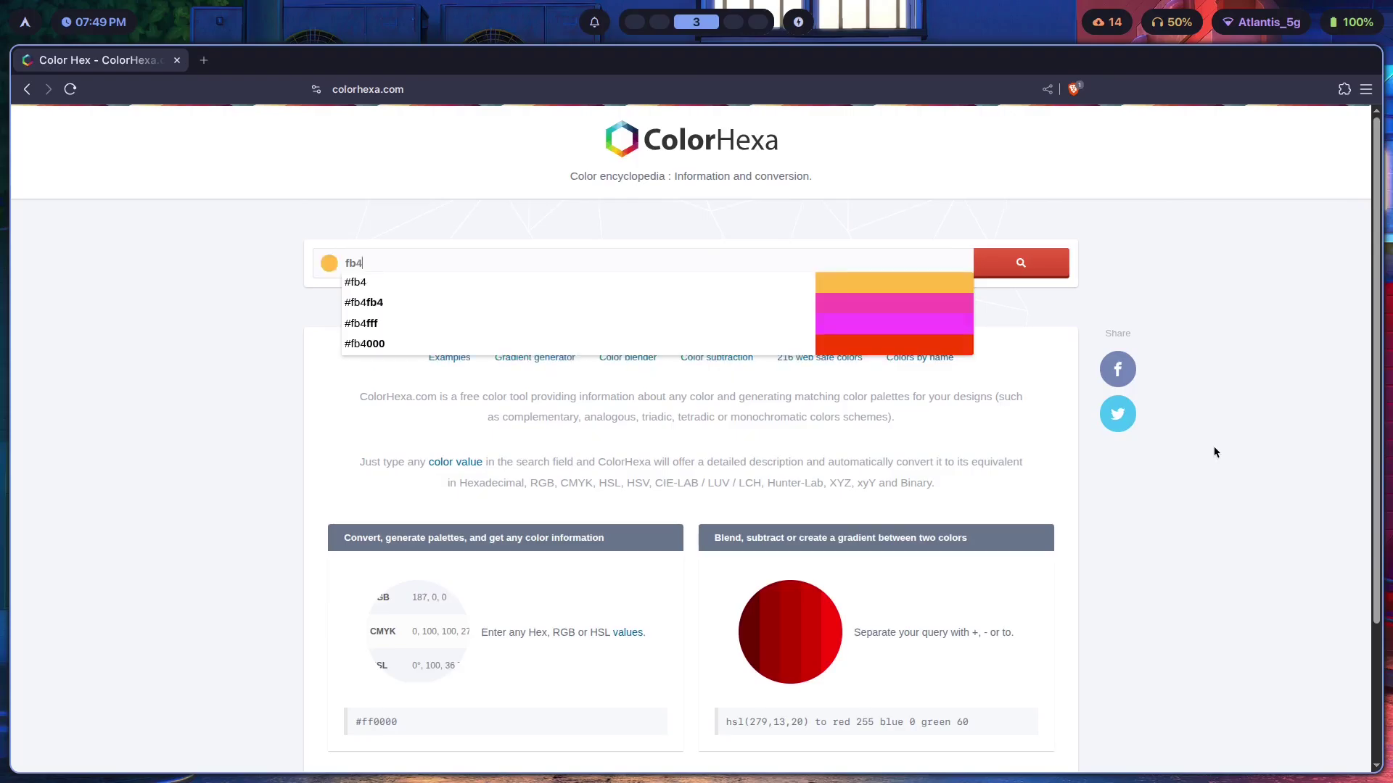
{"action": "key", "text": "Return"}
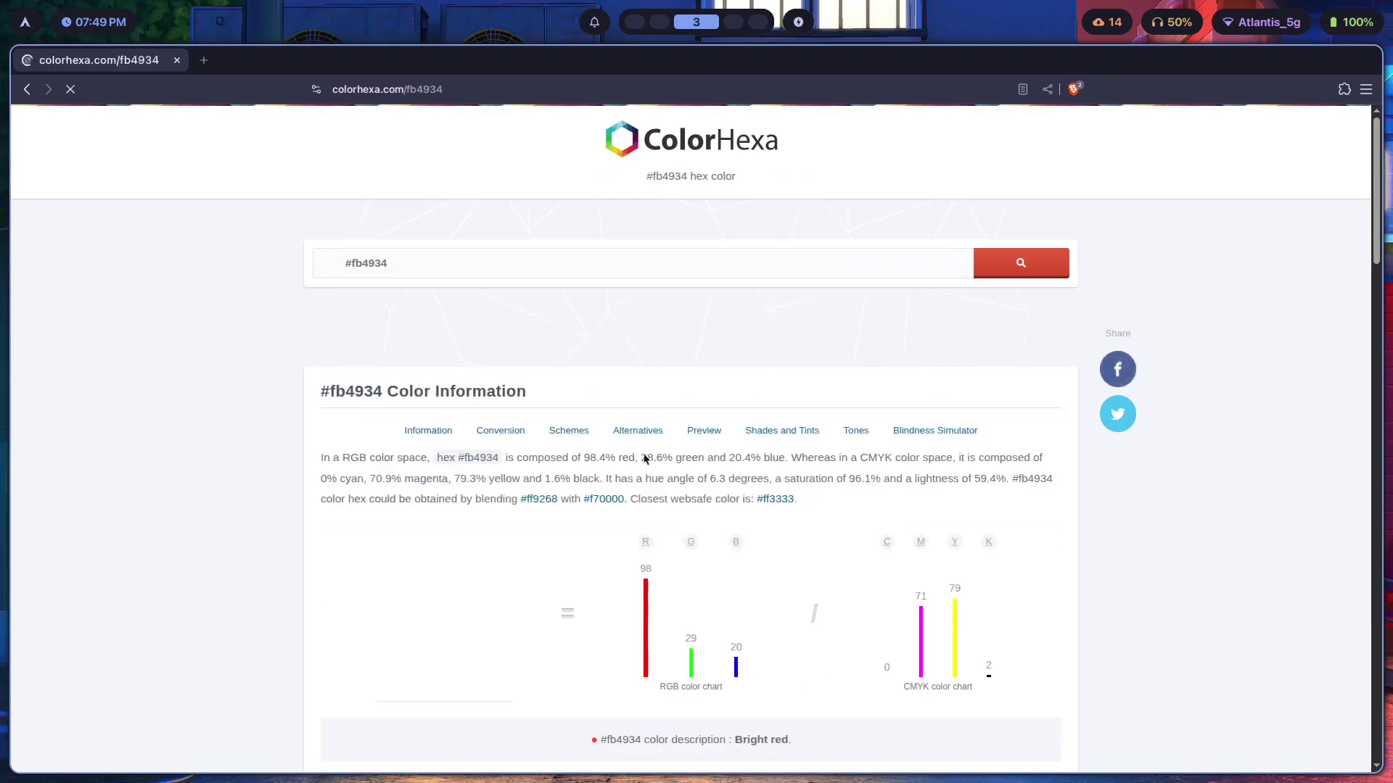
Step: Examine the colour information and the conversion table for #fb4934, including its CMYK and HSL values
{"action": "scroll", "coordinate": [675, 497], "scroll_direction": "down", "scroll_amount": 5}
{"action": "scroll", "coordinate": [674, 497], "scroll_direction": "up", "scroll_amount": 5}
{"action": "scroll", "coordinate": [476, 470], "scroll_direction": "down", "scroll_amount": 2}
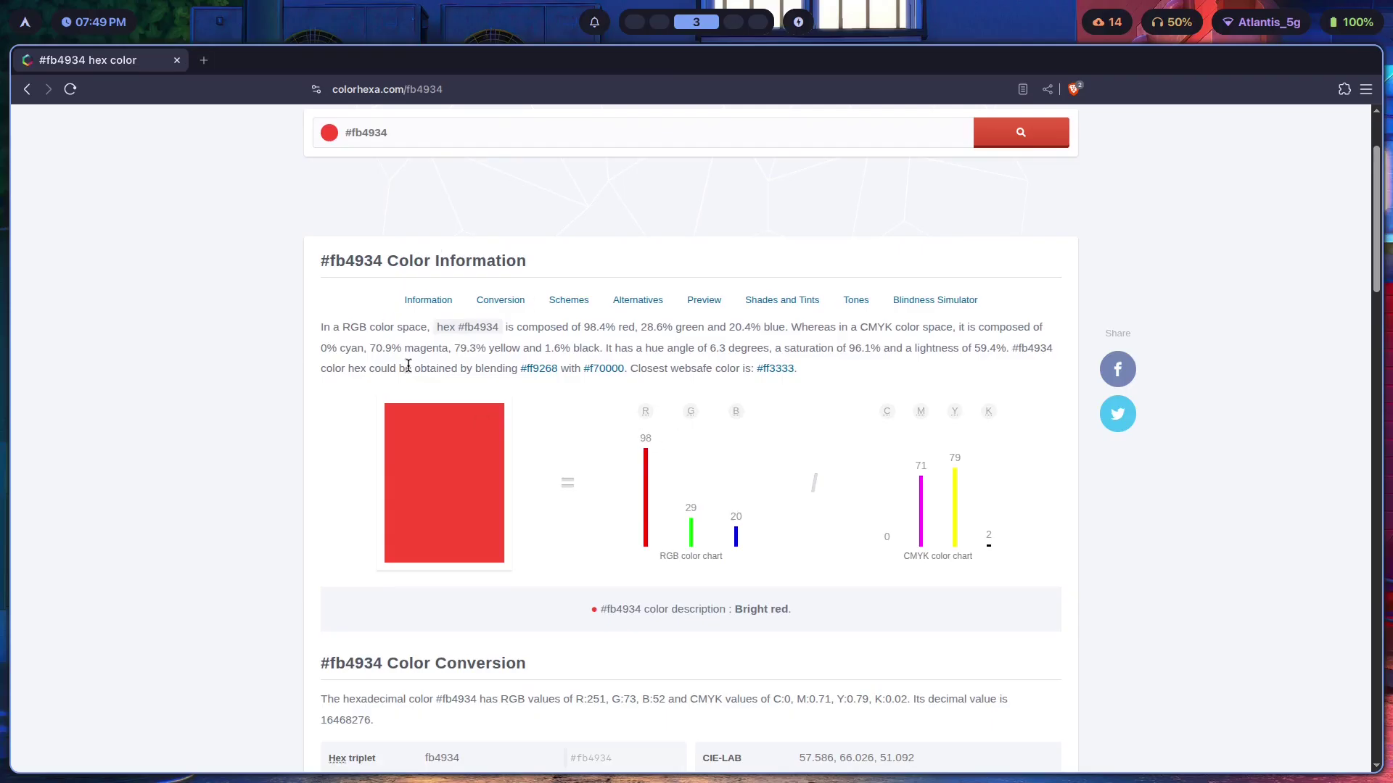
{"action": "scroll", "coordinate": [409, 365], "scroll_direction": "down", "scroll_amount": 6}
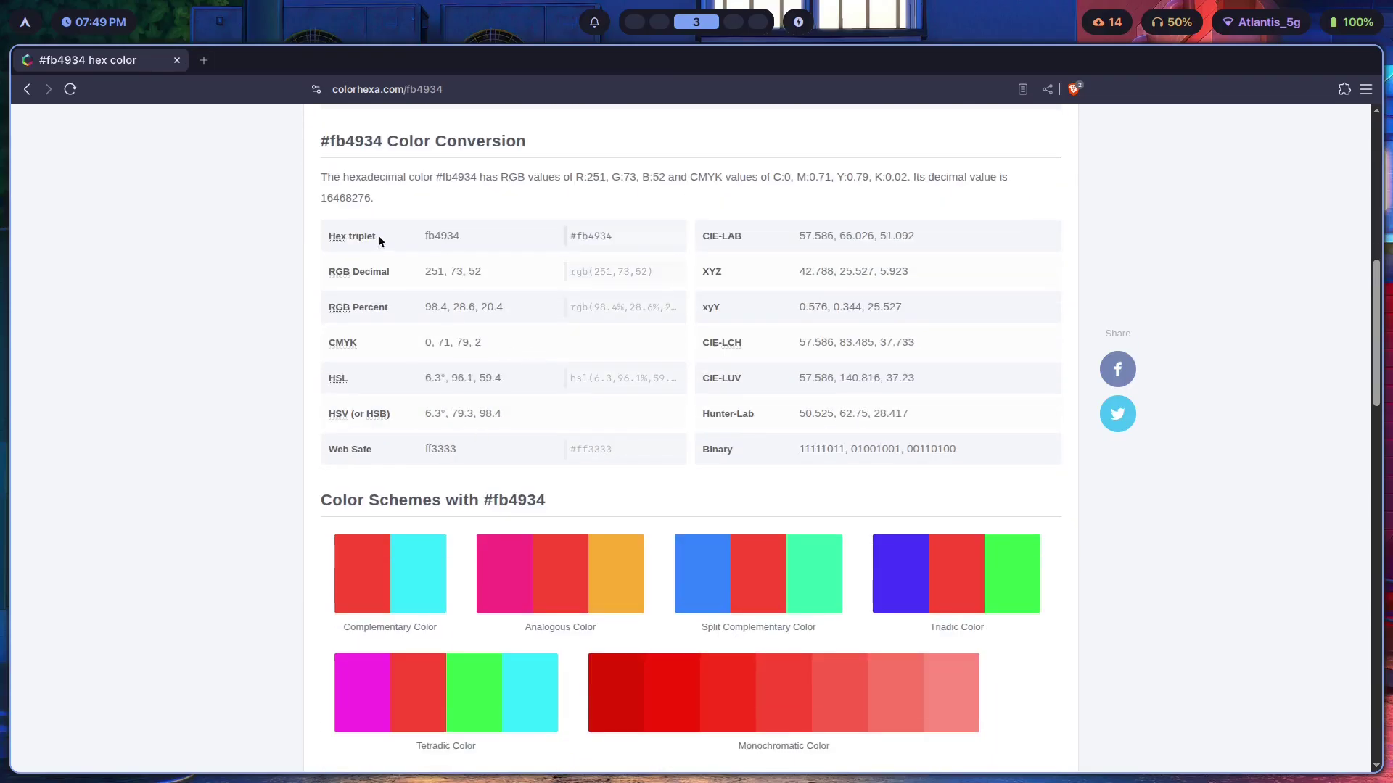
{"action": "left_click_drag", "start_coordinate": [480, 346], "coordinate": [501, 383]}
{"action": "left_click", "coordinate": [454, 357]}
{"action": "left_click", "coordinate": [451, 393]}
Step: Go to the shades and tints of #fb4934, enlarge the page and inspect the hex codes of the darker shades
{"action": "scroll", "coordinate": [516, 351], "scroll_direction": "down", "scroll_amount": 15}
{"action": "scroll", "coordinate": [720, 327], "scroll_direction": "up", "scroll_amount": 2}
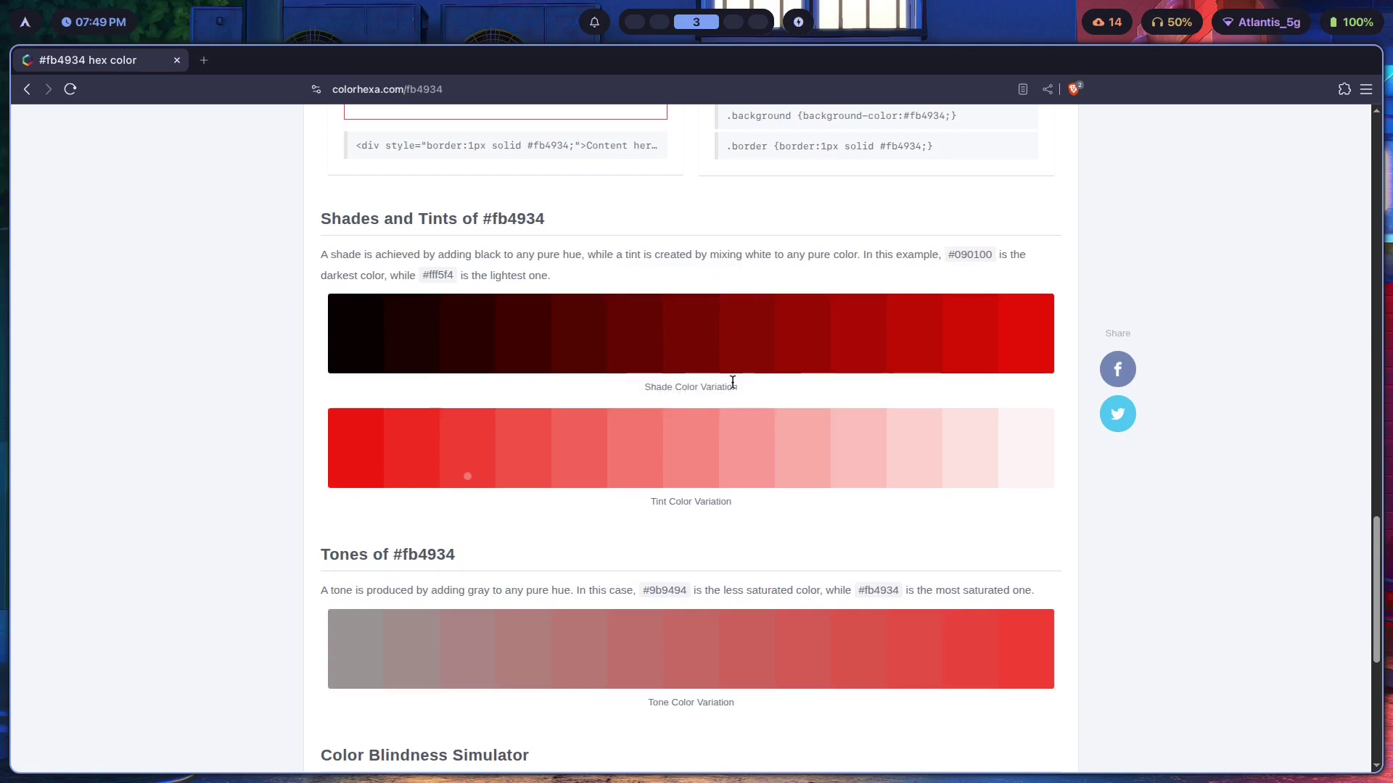
{"action": "mouse_move", "coordinate": [856, 346]}
{"action": "mouse_move", "coordinate": [1026, 342]}
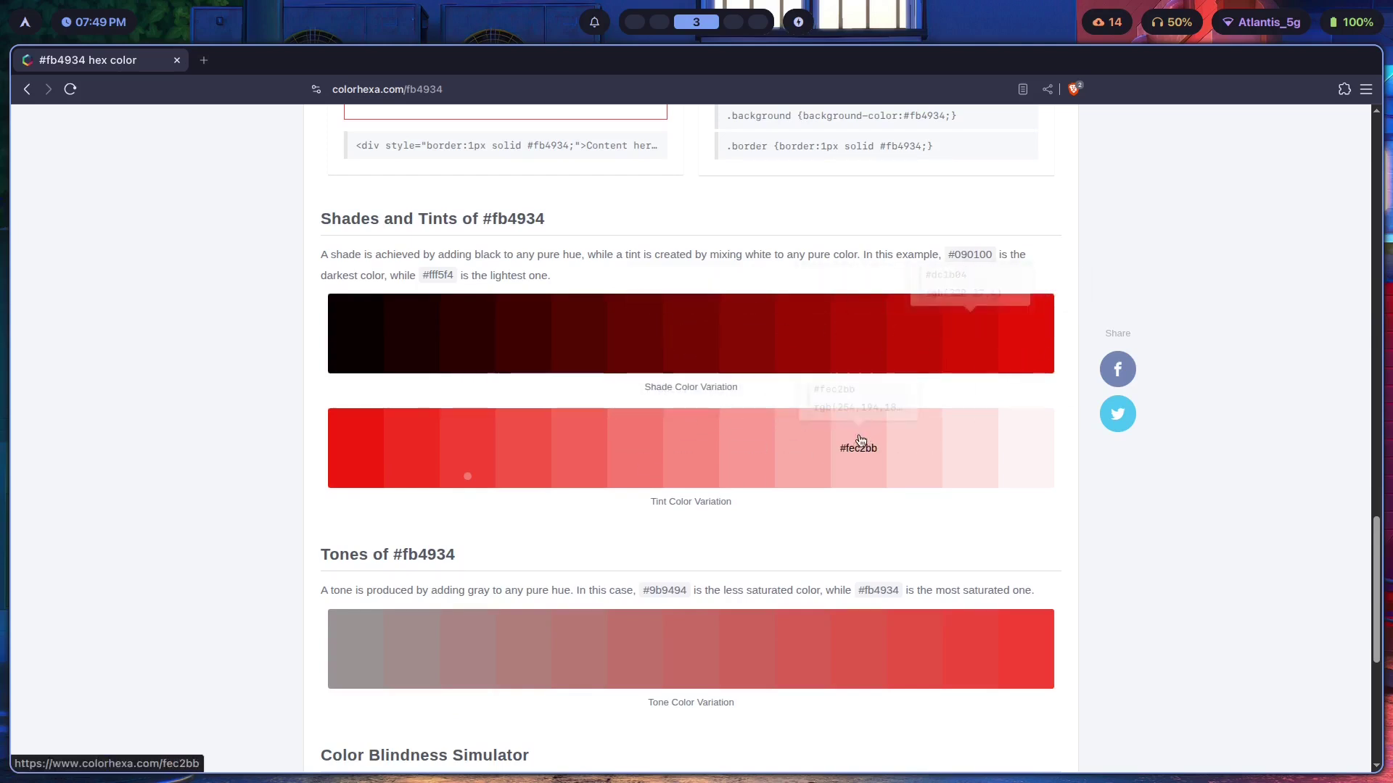
{"action": "key", "text": "ctrl+plus"}
{"action": "key", "text": "ctrl+plus"}
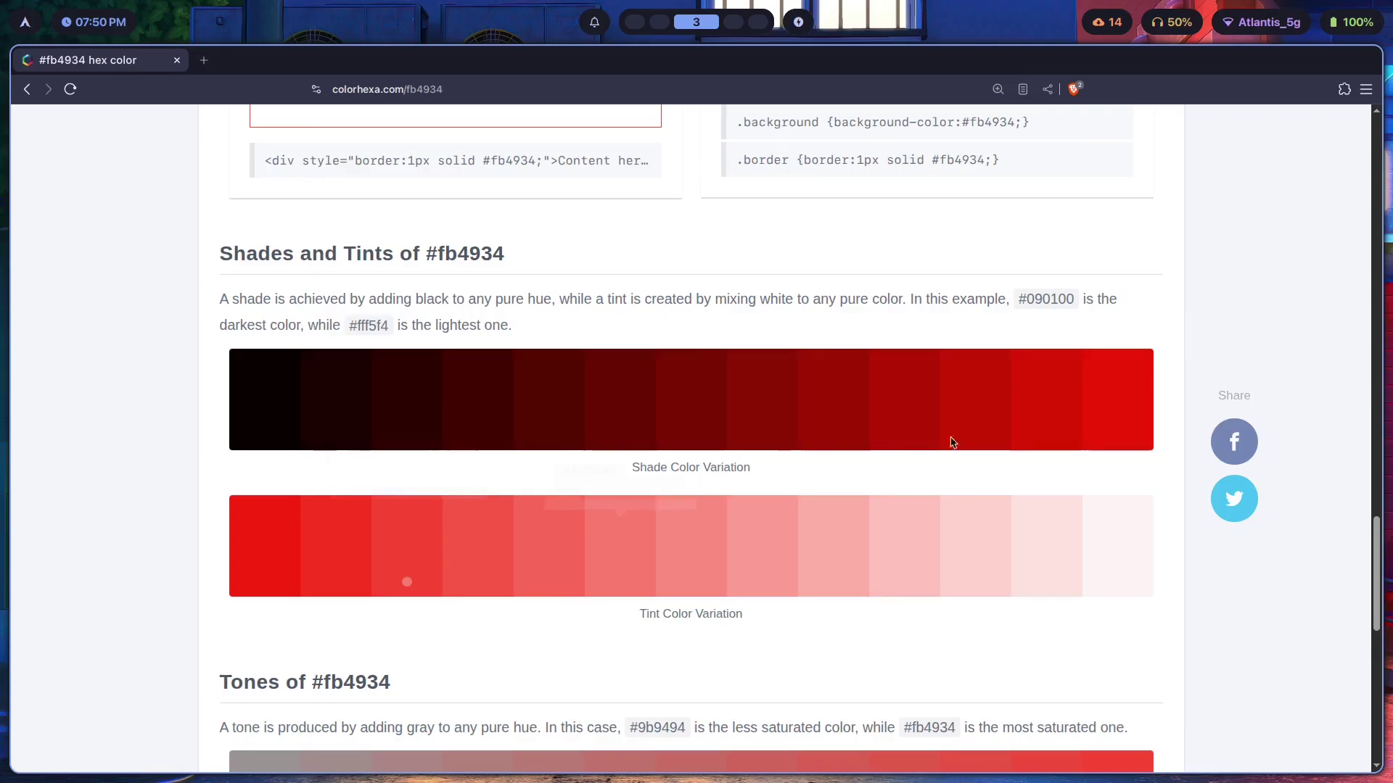
{"action": "mouse_move", "coordinate": [1116, 397]}
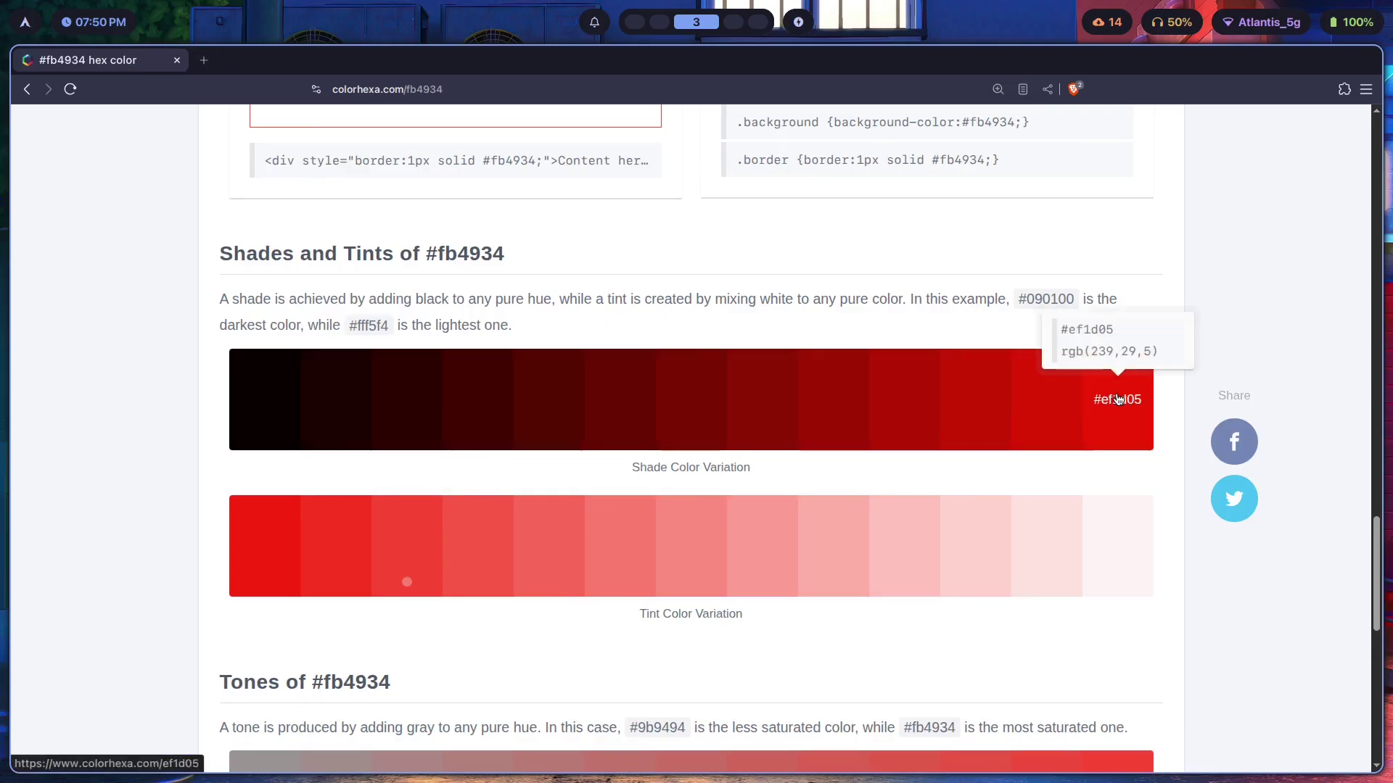
{"action": "mouse_move", "coordinate": [1051, 407]}
{"action": "mouse_move", "coordinate": [402, 570]}
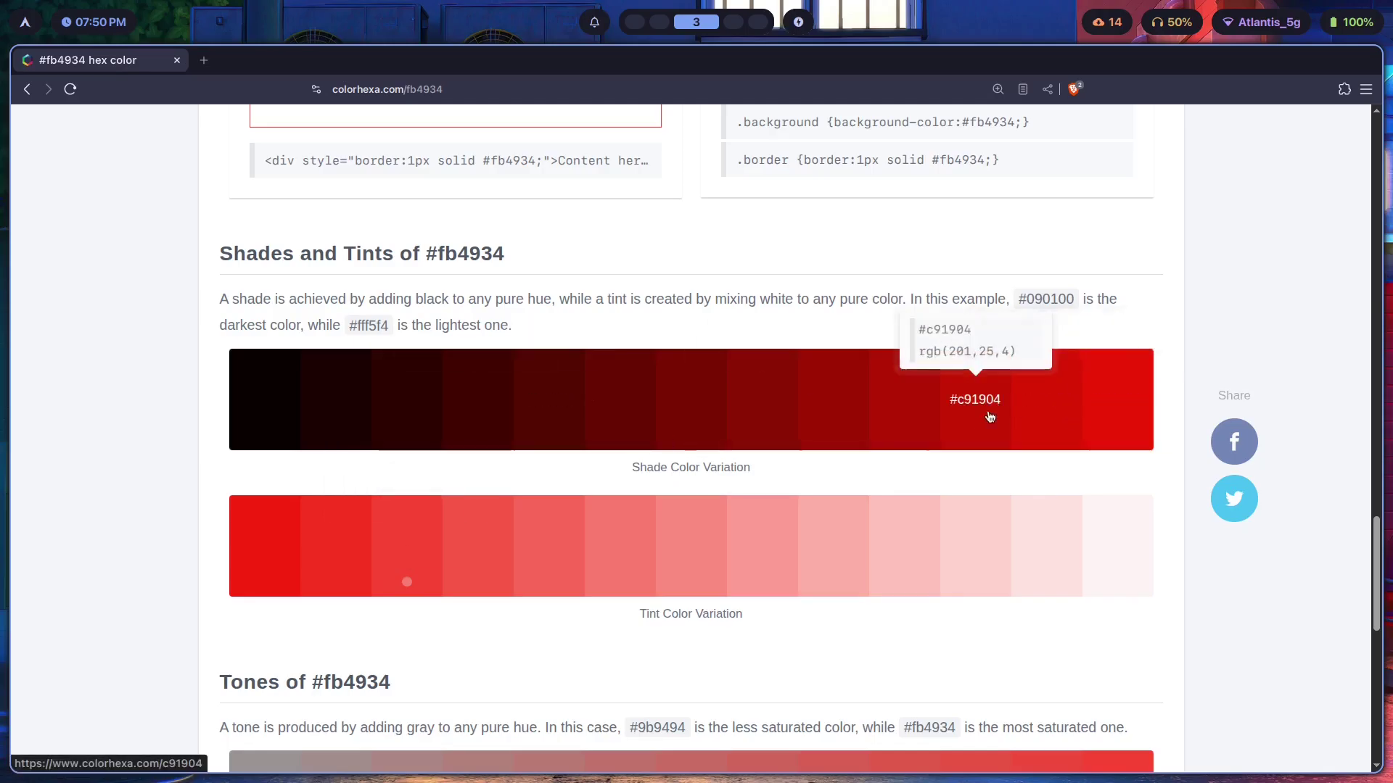
Step: Compare the darkest shade with the tint swatches of #fb4934 and examine the tone variations
{"action": "mouse_move", "coordinate": [251, 419]}
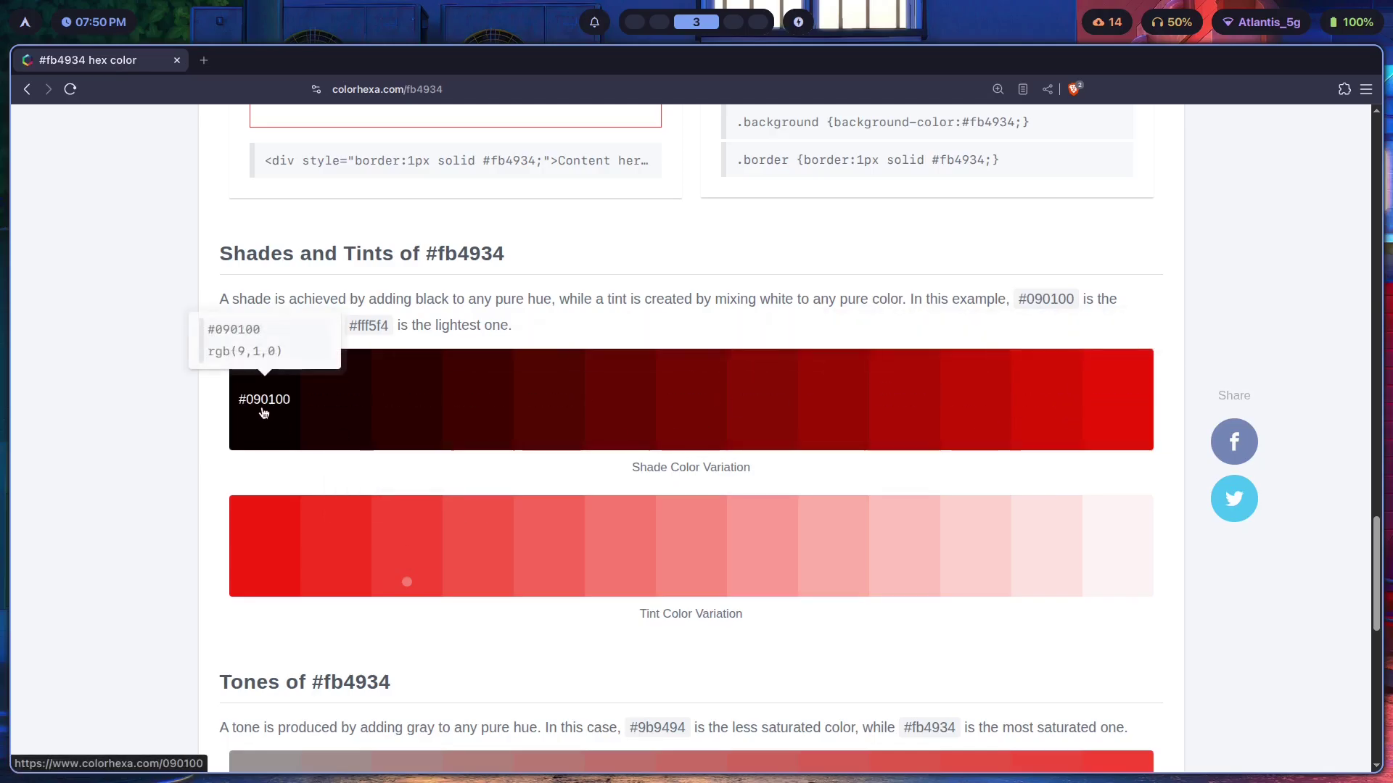
{"action": "mouse_move", "coordinate": [357, 553]}
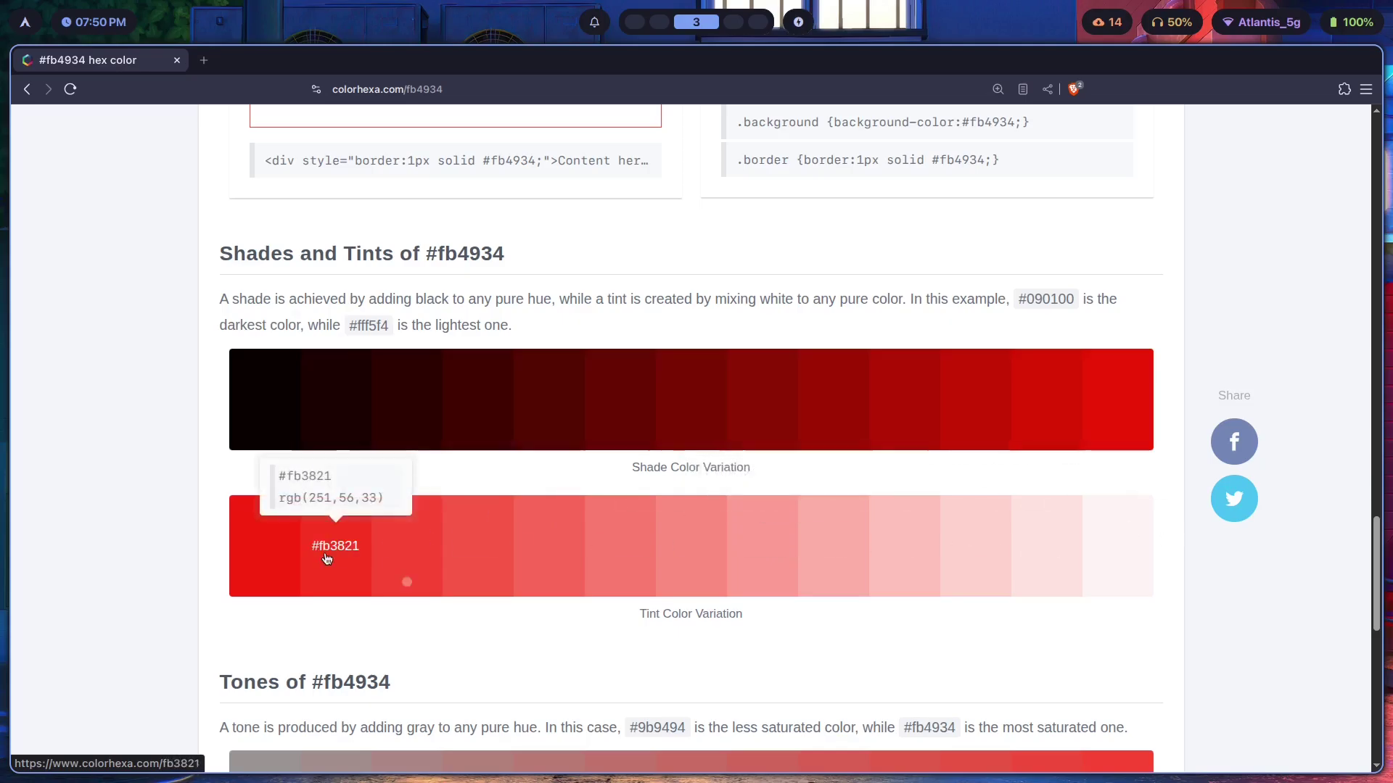
{"action": "mouse_move", "coordinate": [482, 525]}
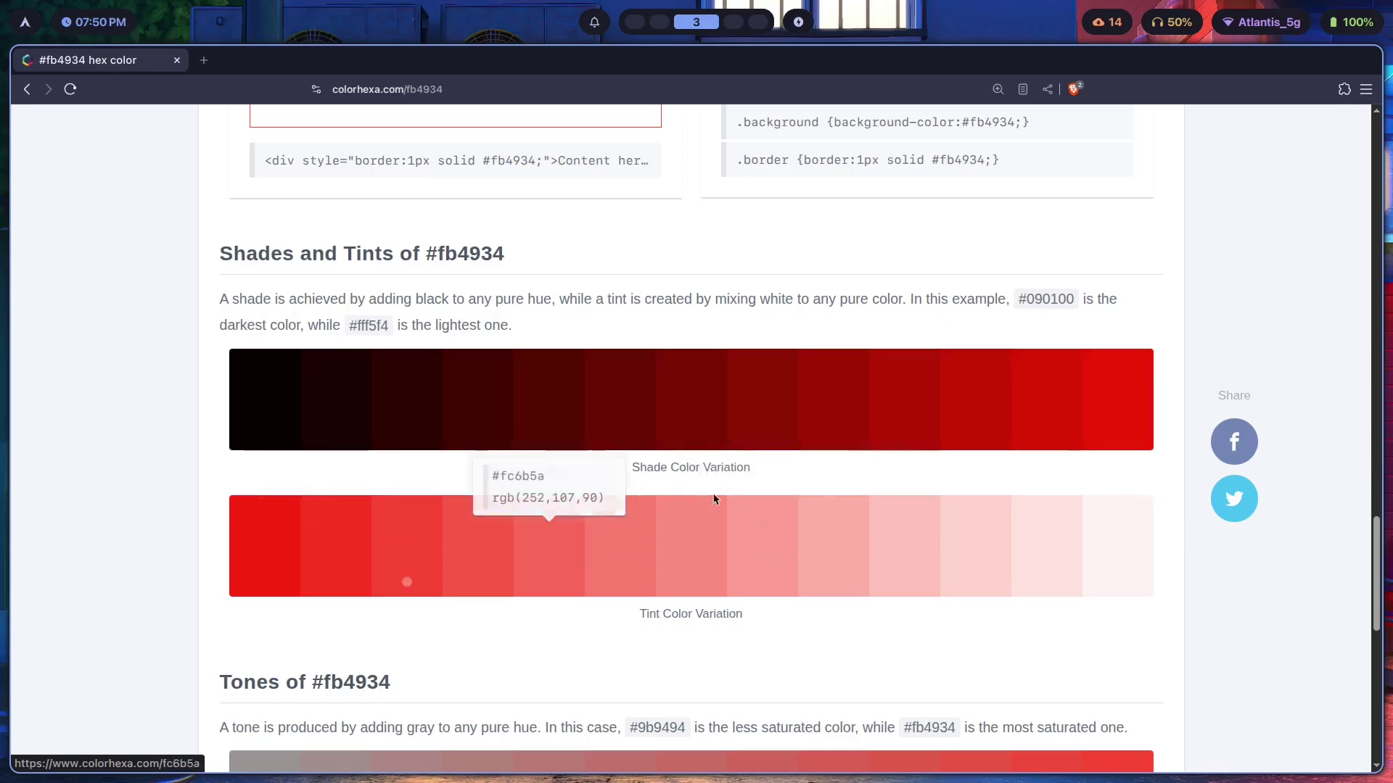
{"action": "mouse_move", "coordinate": [1043, 589]}
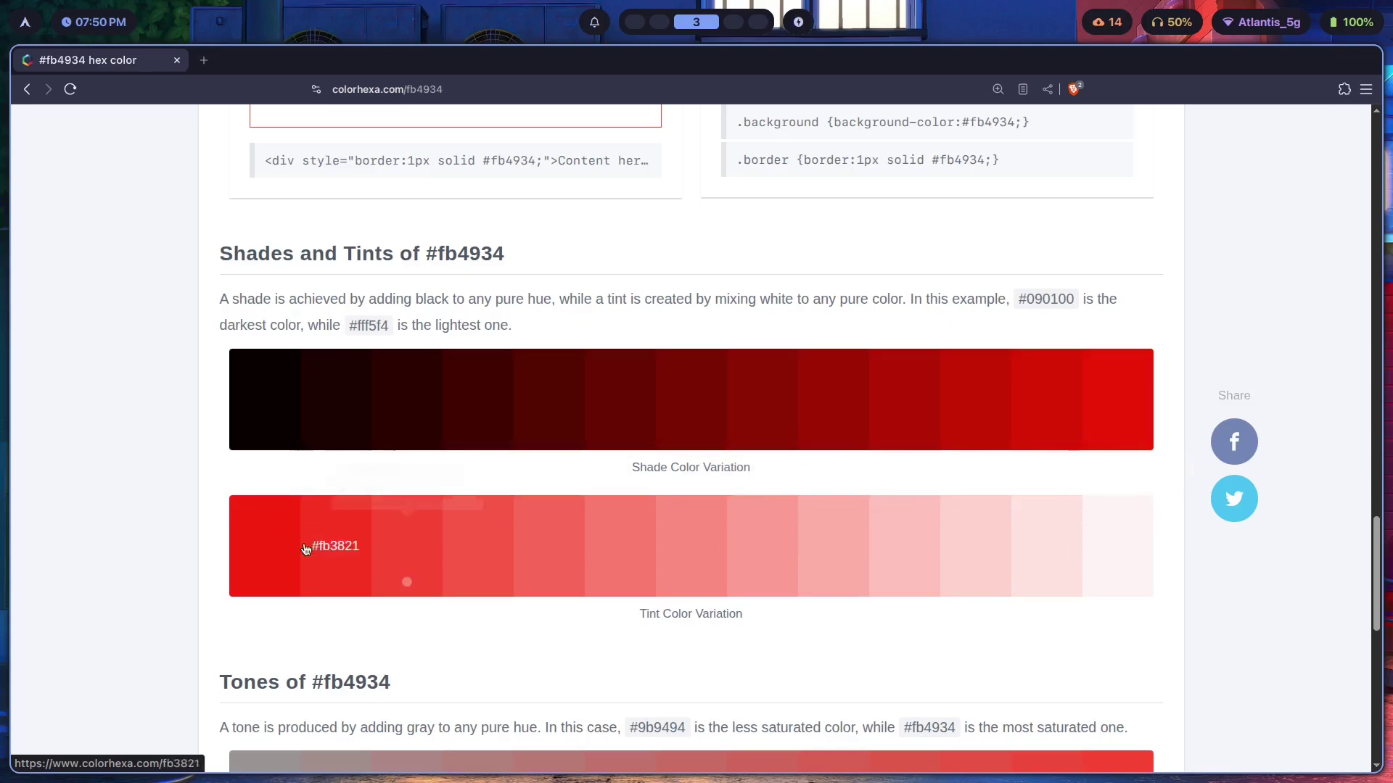
{"action": "scroll", "coordinate": [811, 432], "scroll_direction": "down", "scroll_amount": 2}
{"action": "scroll", "coordinate": [810, 433], "scroll_direction": "down", "scroll_amount": 3}
{"action": "scroll", "coordinate": [1032, 513], "scroll_direction": "up", "scroll_amount": 4}
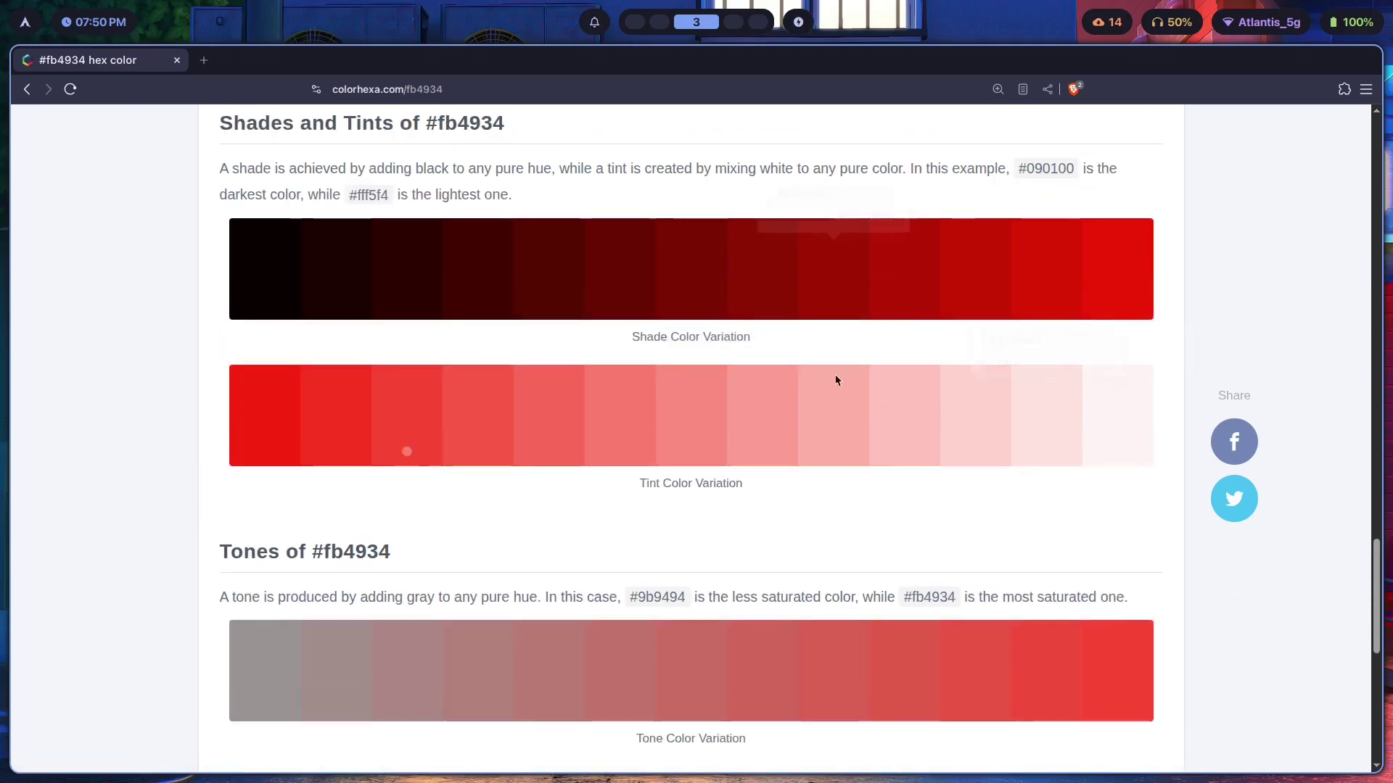
Step: Return to the planning note on workspace 2, bring up nvim's theme picker and filter it for "pastel"
{"action": "key", "text": "super+4"}
{"action": "key", "text": "super+Return"}
{"action": "key", "text": "super+2"}
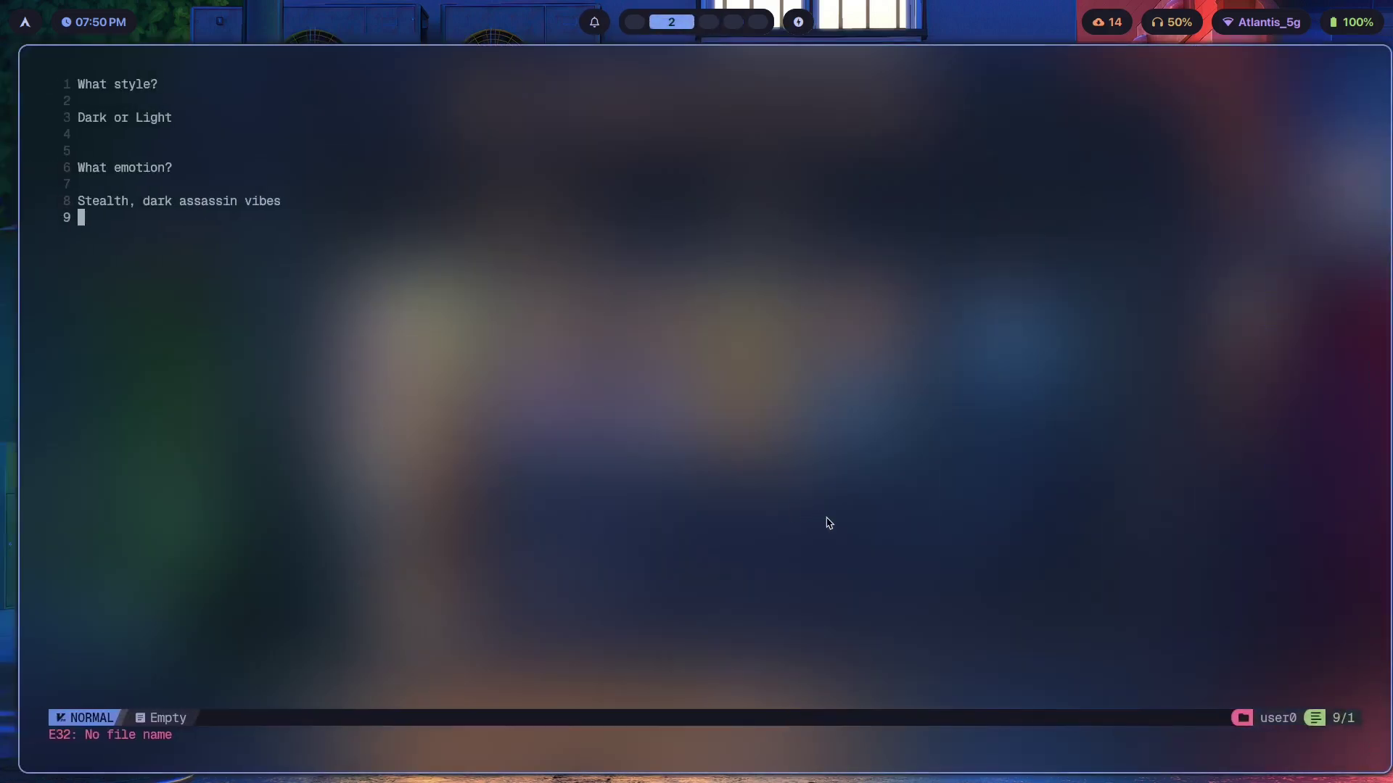
{"action": "key", "text": "space"}
{"action": "type", "text": "th"}
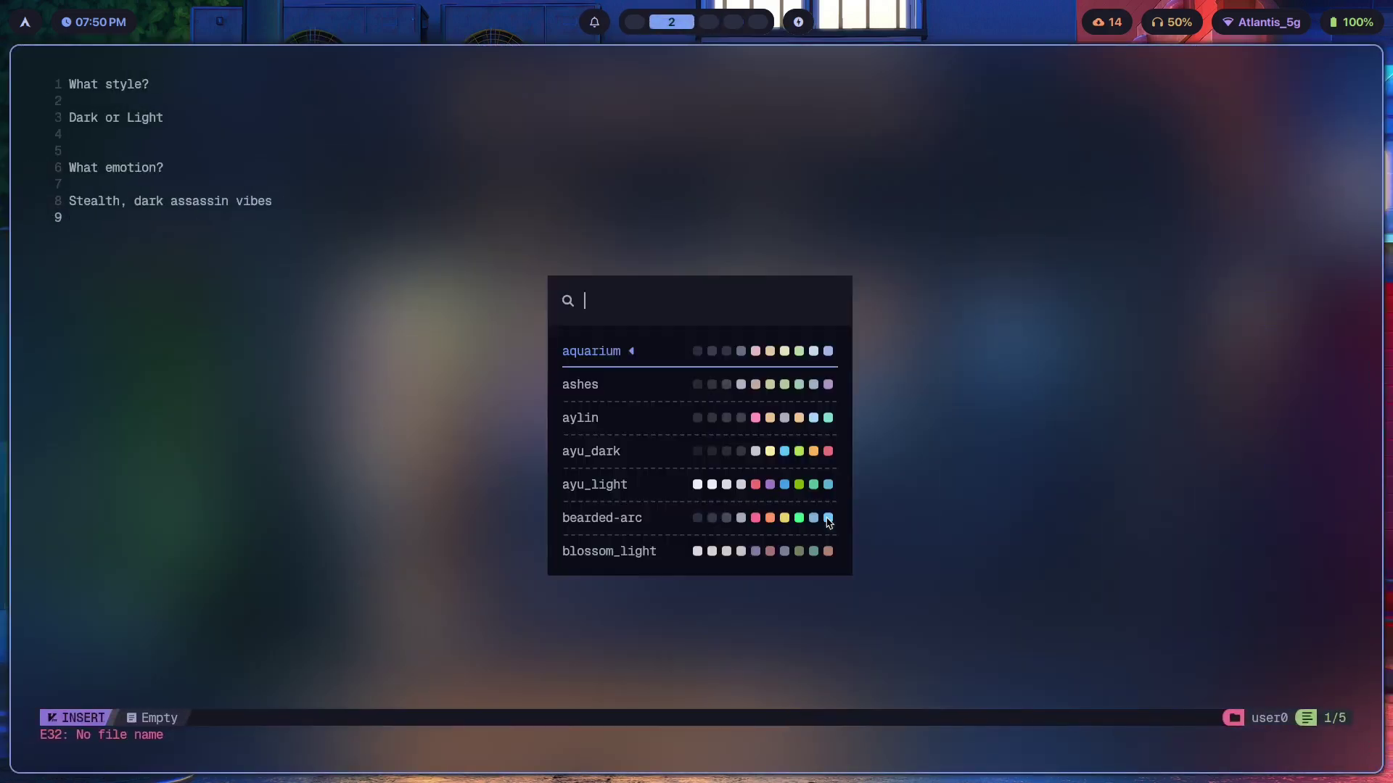
{"action": "type", "text": "pst"}
{"action": "key", "text": "BackSpace"}
{"action": "key", "text": "BackSpace"}
{"action": "type", "text": "astel"}
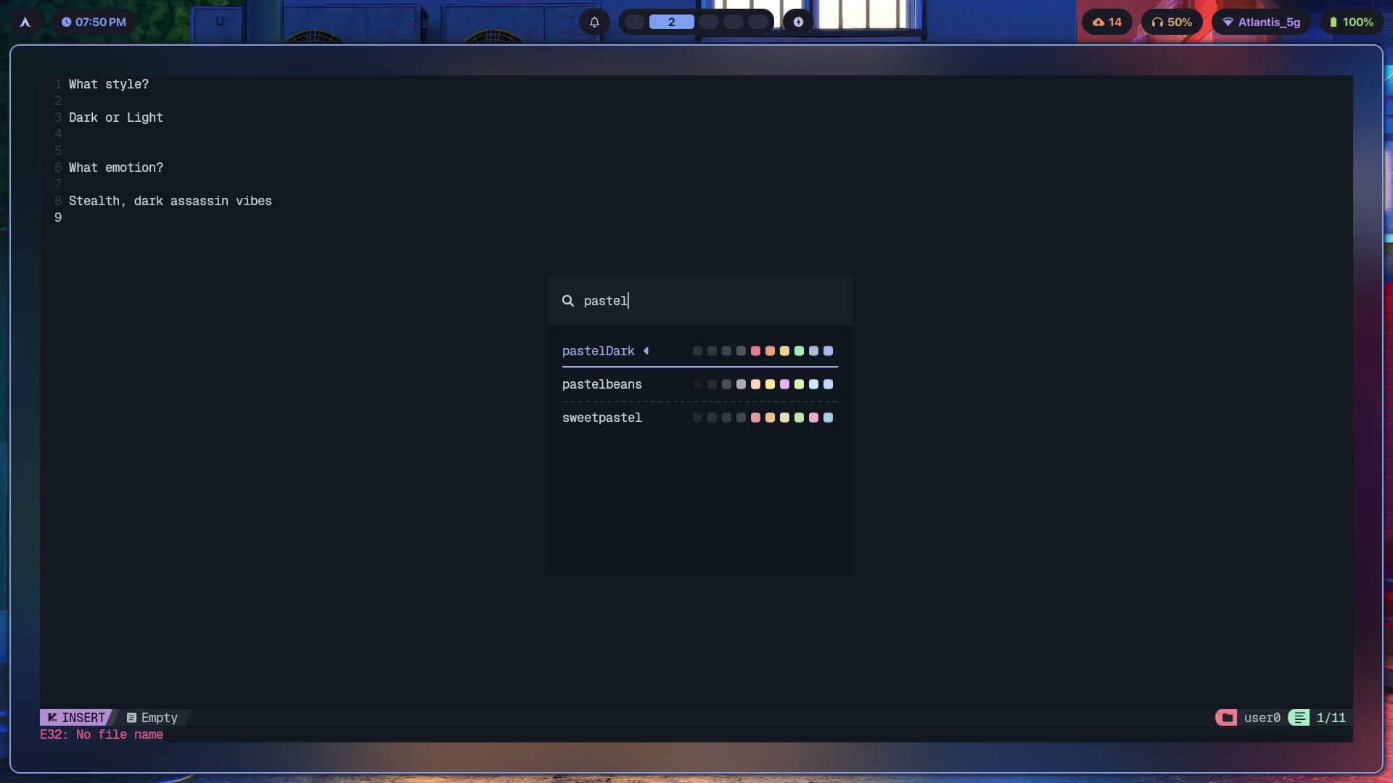
Step: Preview pastelbeans, filter the theme picker for "dracula" to preview chadracula, and close the picker without applying a theme
{"action": "key", "text": "Down"}
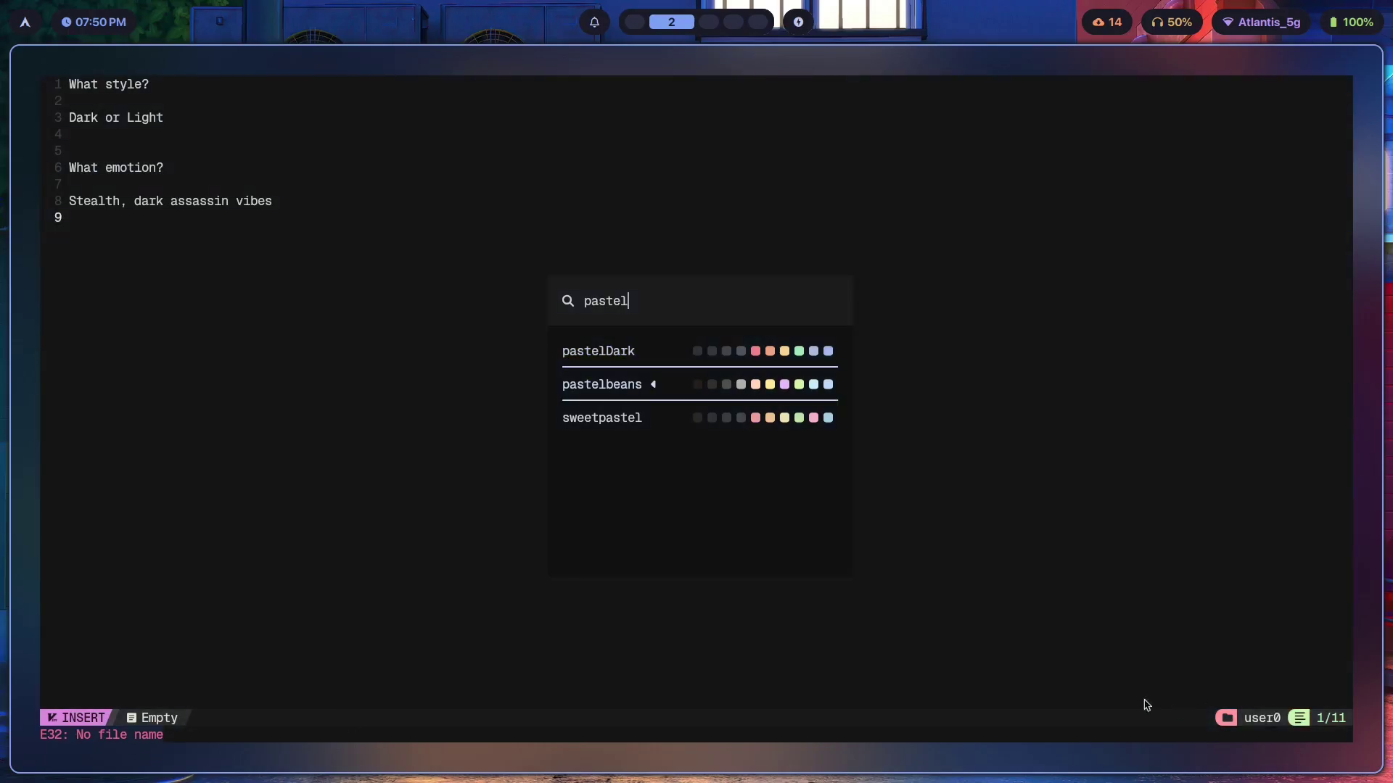
{"action": "key", "text": "BackSpace"}
{"action": "key", "text": "BackSpace"}
{"action": "key", "text": "BackSpace"}
{"action": "key", "text": "BackSpace"}
{"action": "key", "text": "BackSpace"}
{"action": "key", "text": "BackSpace"}
{"action": "type", "text": "dracula"}
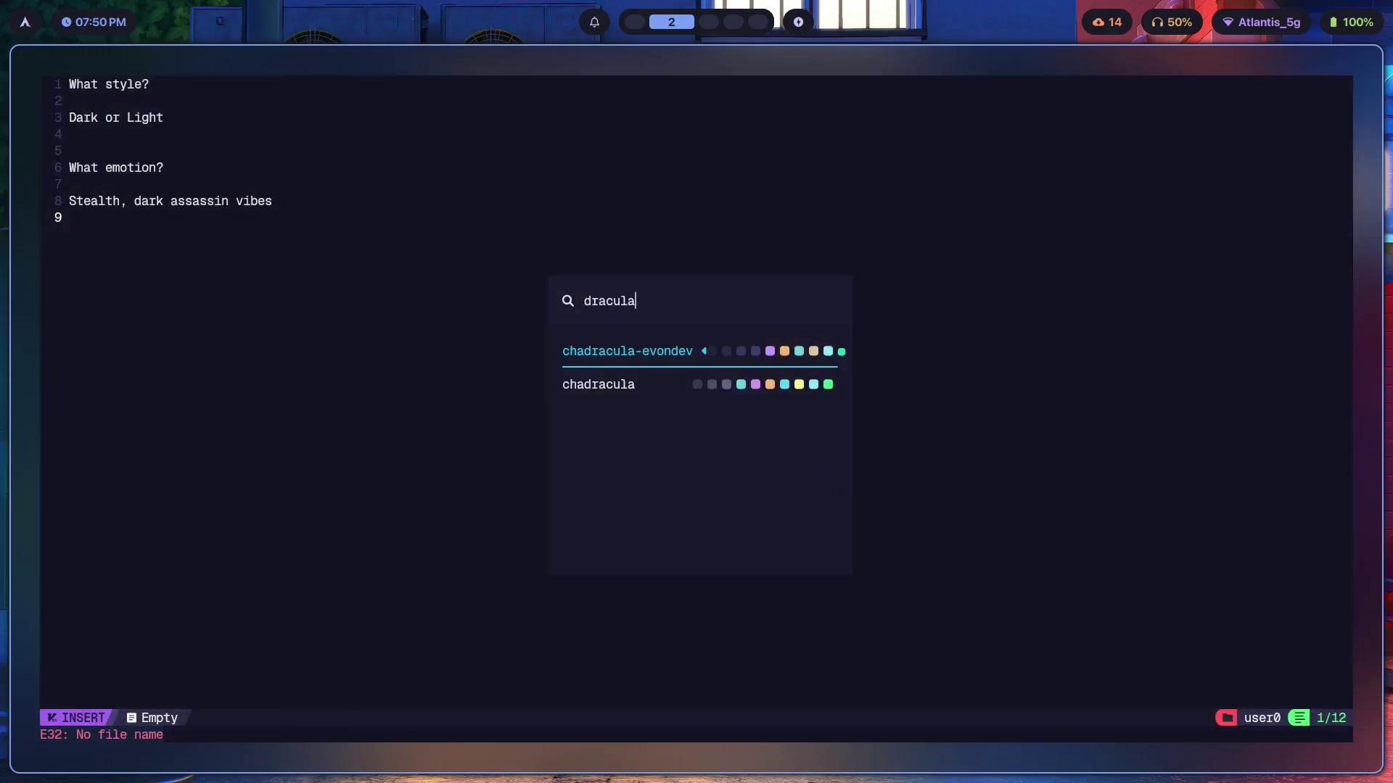
{"action": "key", "text": "Down"}
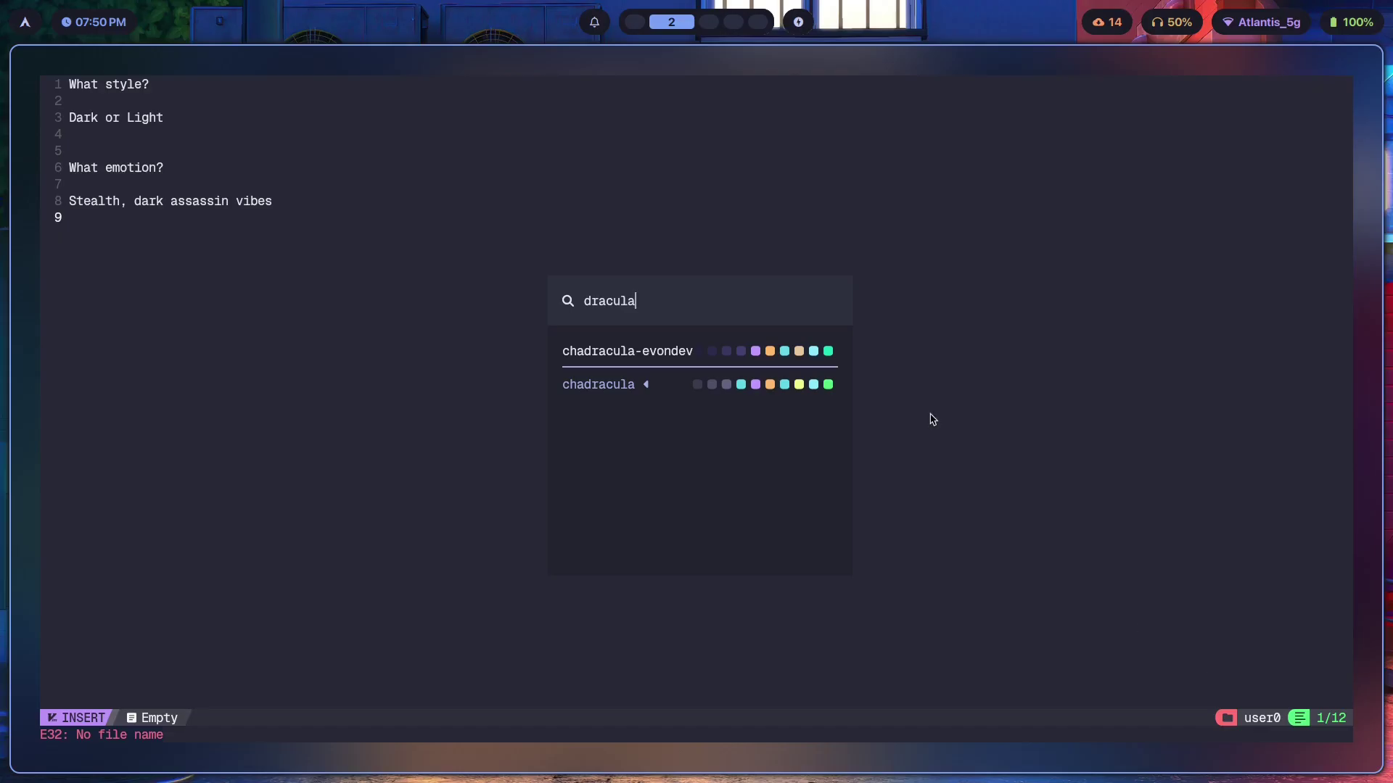
{"action": "key", "text": "Escape"}
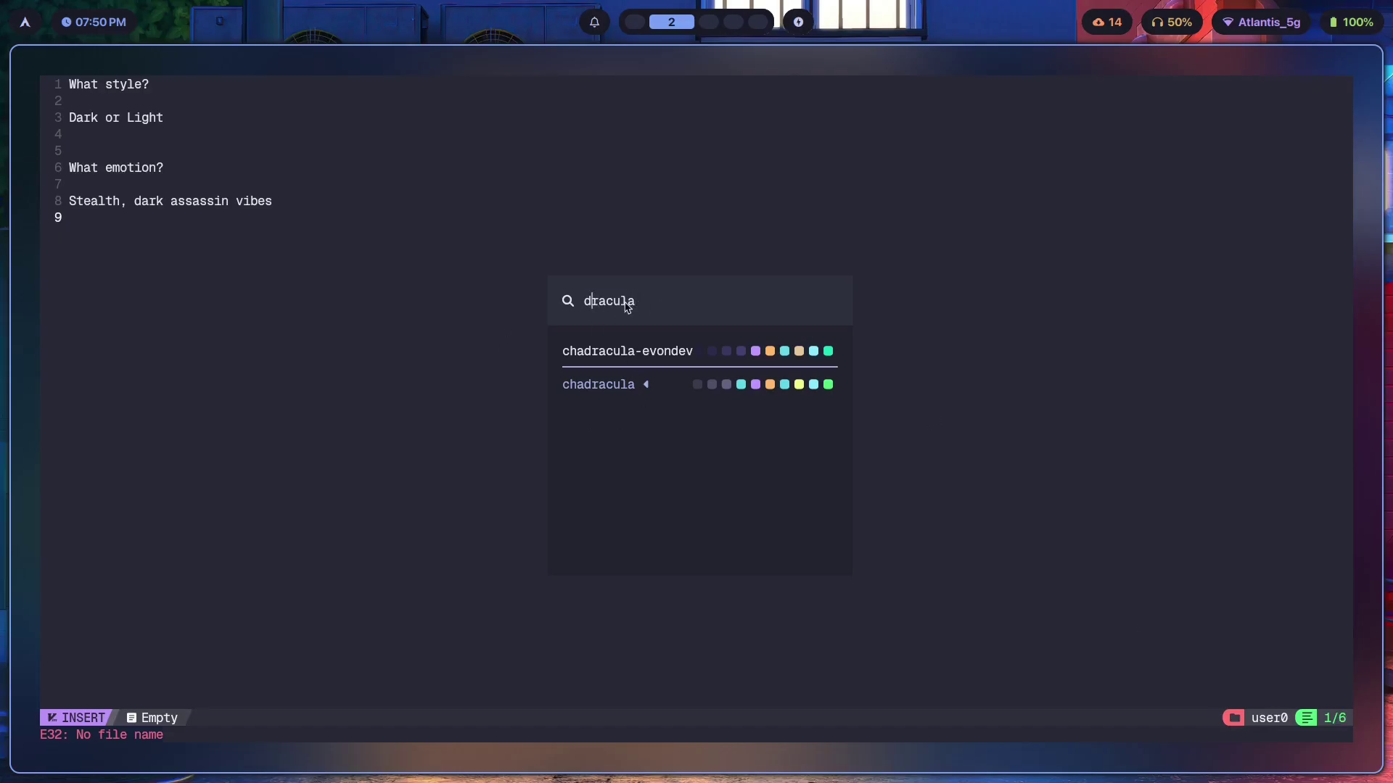
{"action": "key", "text": "v"}
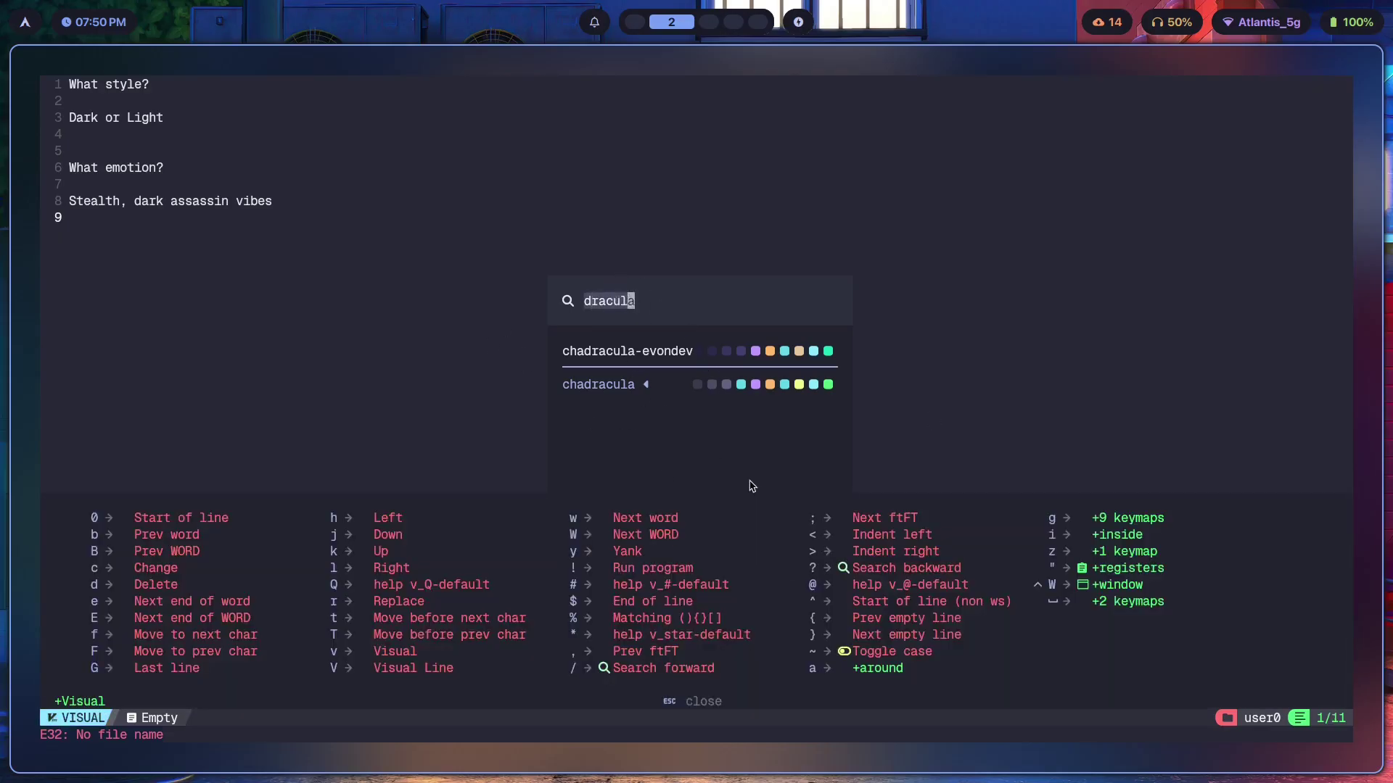
{"action": "key", "text": "Escape"}
{"action": "key", "text": "Escape"}
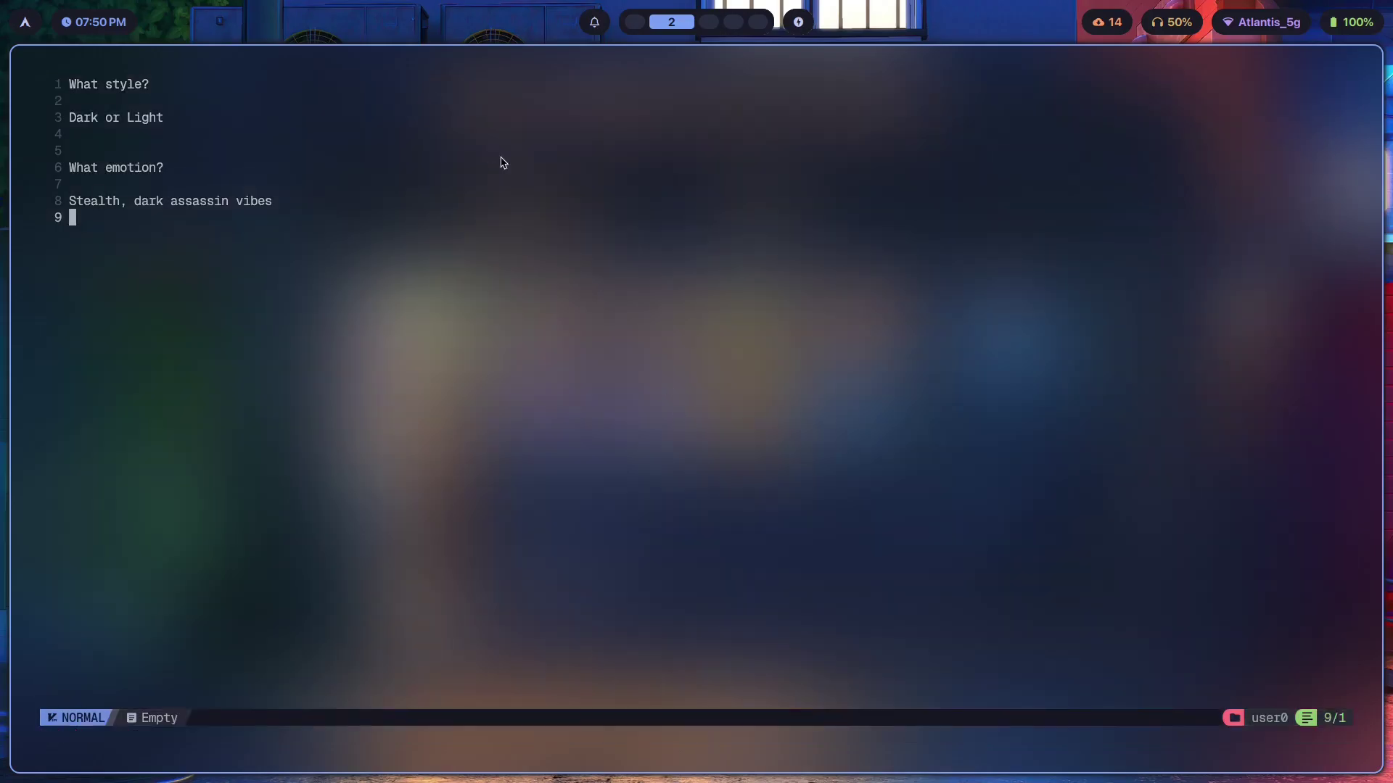
Step: Compare the palette image on workspace 1 with the #fb4934 shades and tints on workspace 3
{"action": "key", "text": "super+1"}
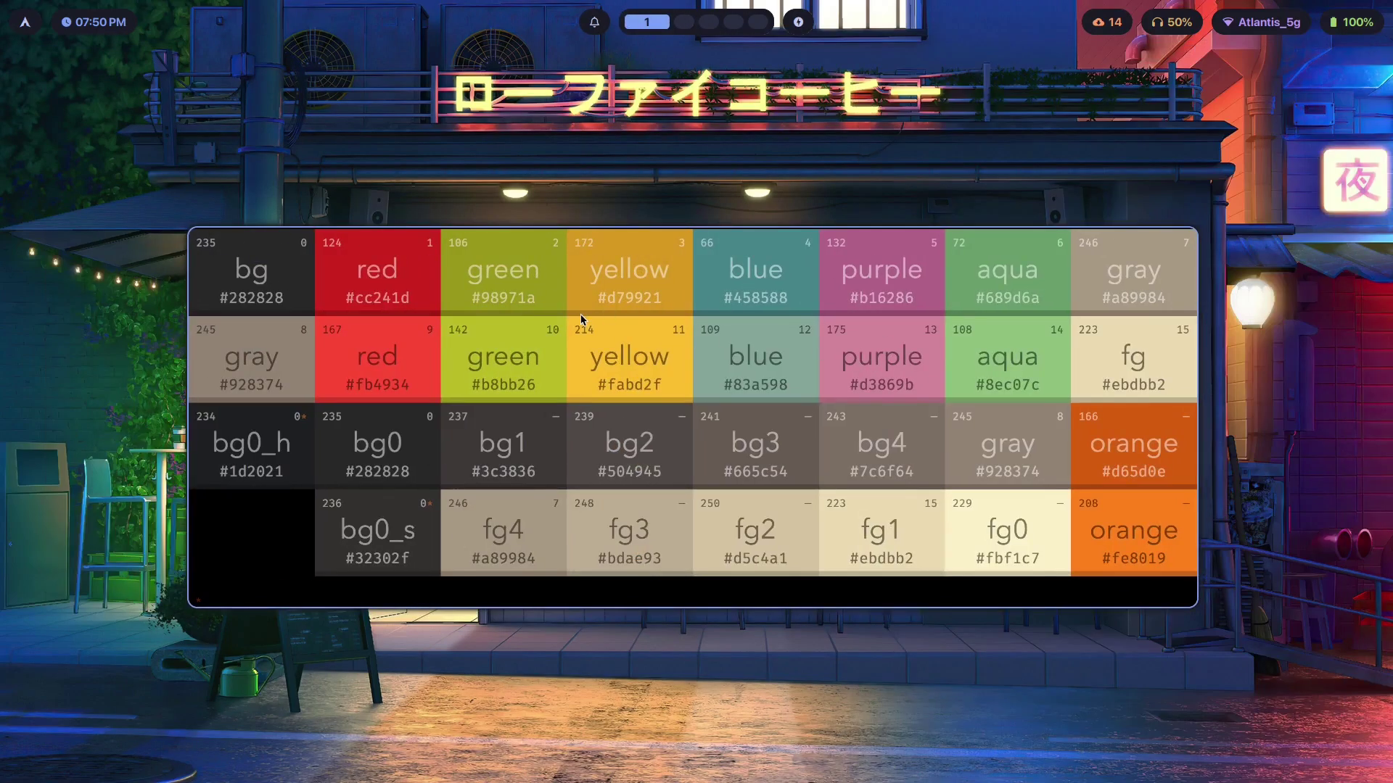
{"action": "key", "text": "super+2"}
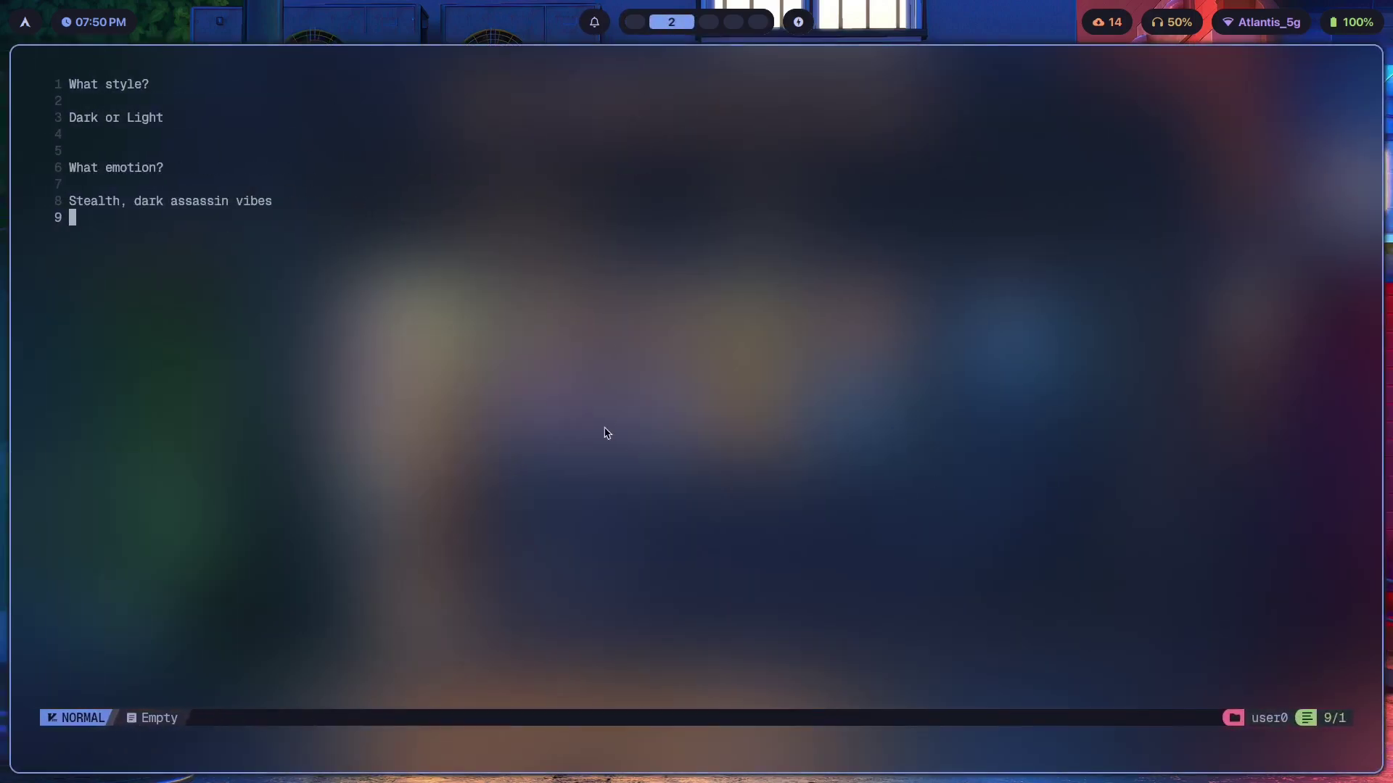
{"action": "key", "text": "super+3"}
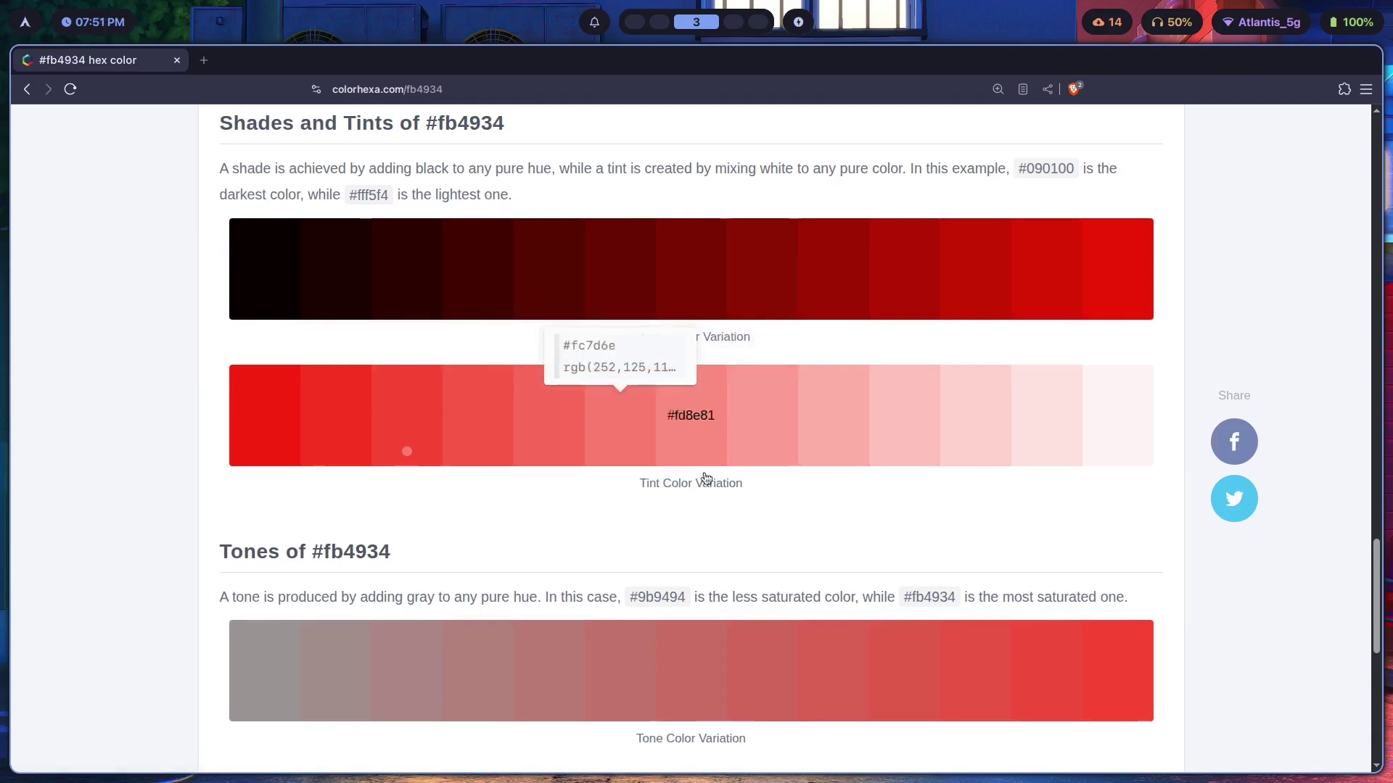
{"action": "key", "text": "super+1"}
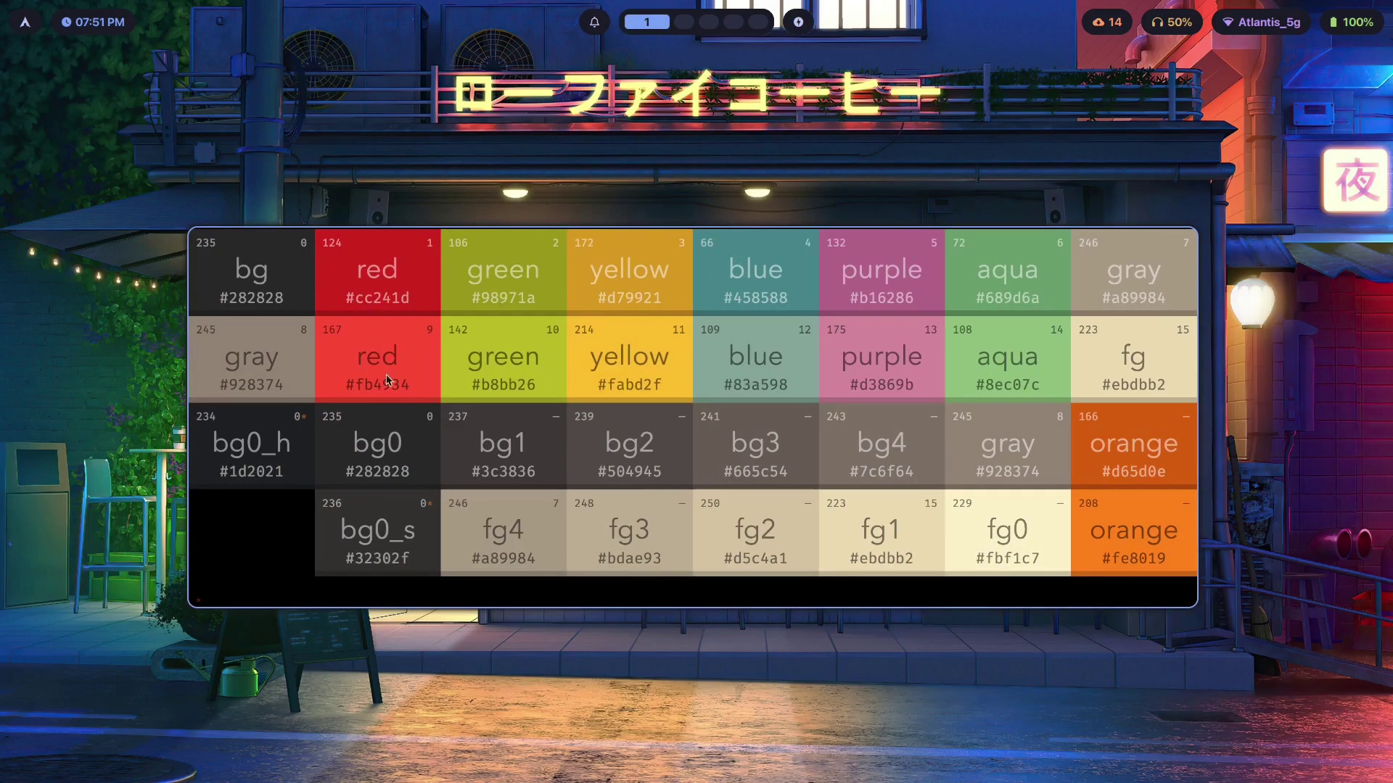
{"action": "key", "text": "super+3"}
Step: Open nvim in a new terminal on workspace 4 and enter "red_light" as the first line
{"action": "key", "text": "super+4"}
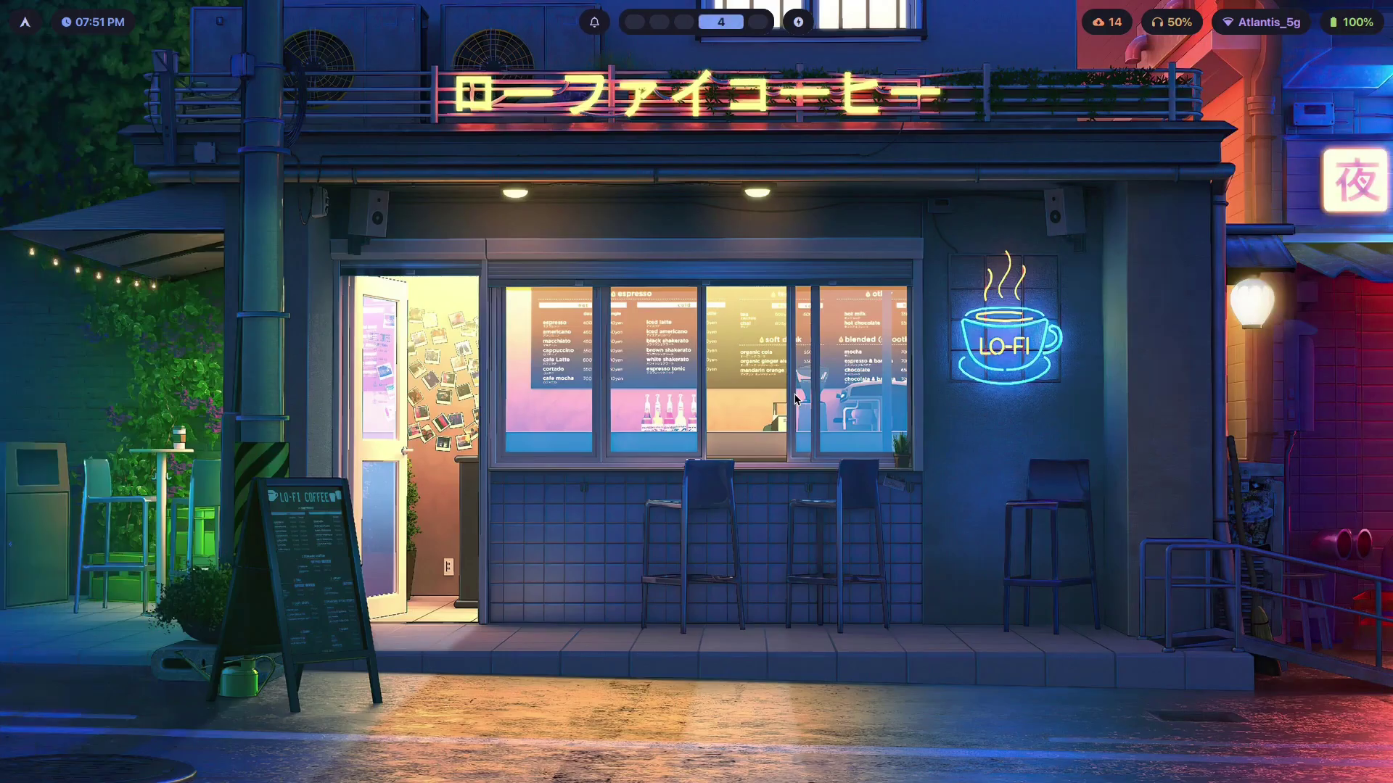
{"action": "key", "text": "super+Return"}
{"action": "type", "text": "nvim"}
{"action": "key", "text": "super+1"}
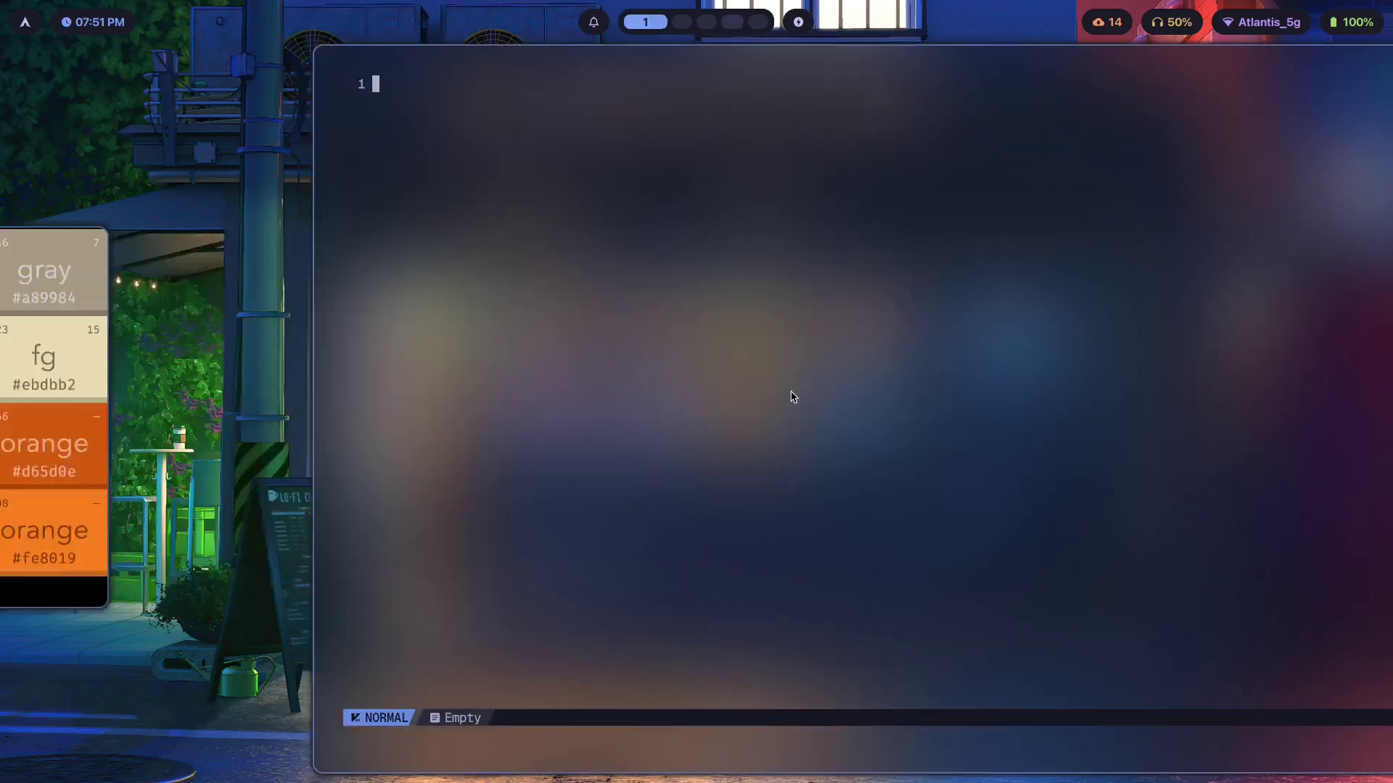
{"action": "key", "text": "super+4"}
{"action": "type", "text": "ired"}
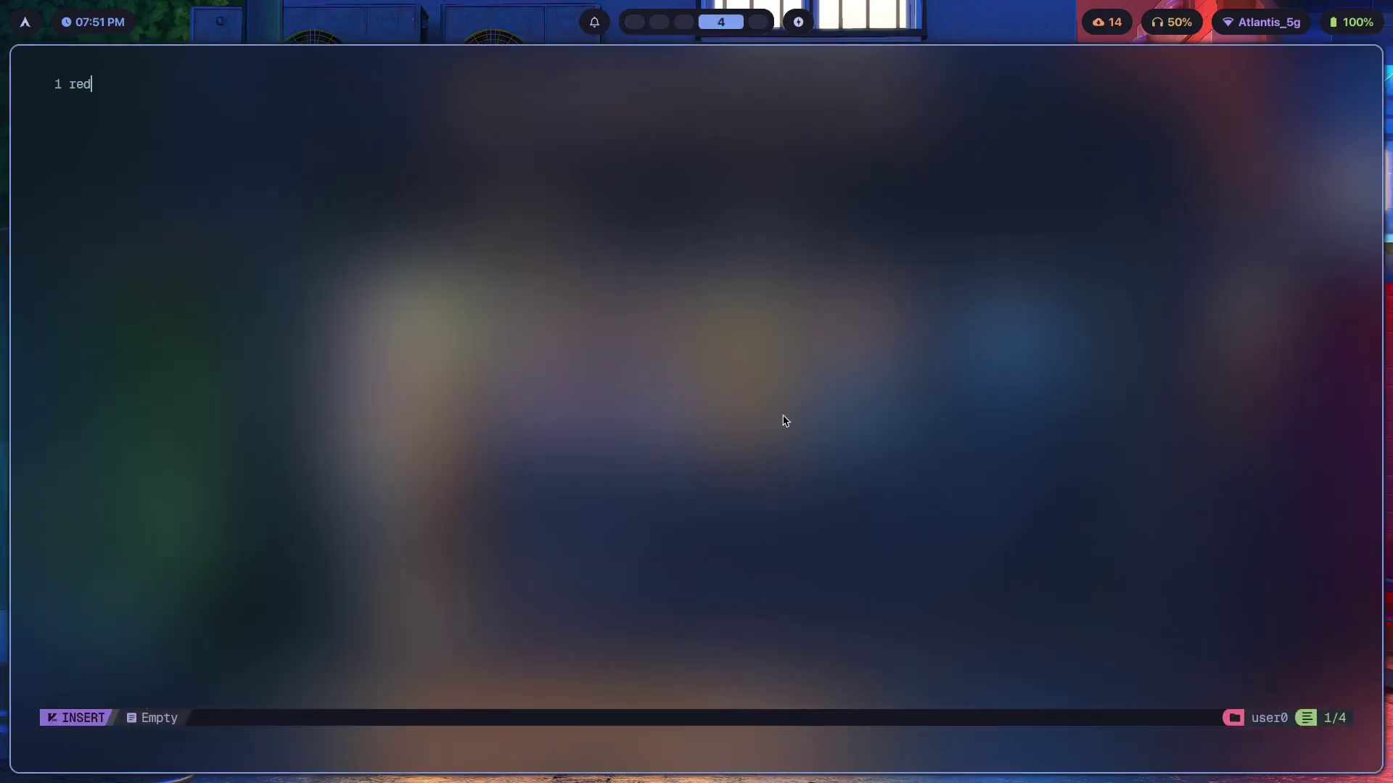
{"action": "type", "text": "_light"}
Step: Glance at the tint swatches of #fb4934 and add a "red_dark" line above red_light in the colour note
{"action": "key", "text": "super+3"}
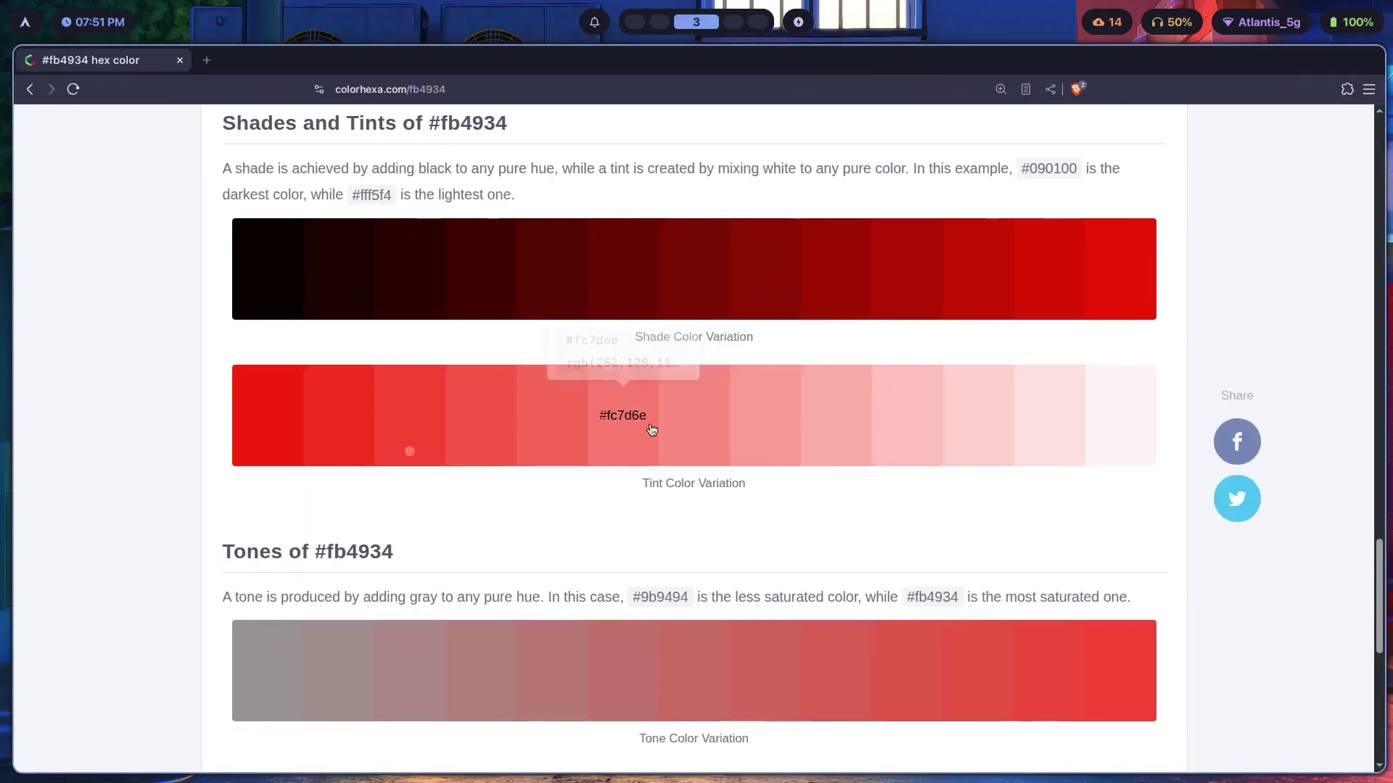
{"action": "key", "text": "super+4"}
{"action": "key", "text": "Escape"}
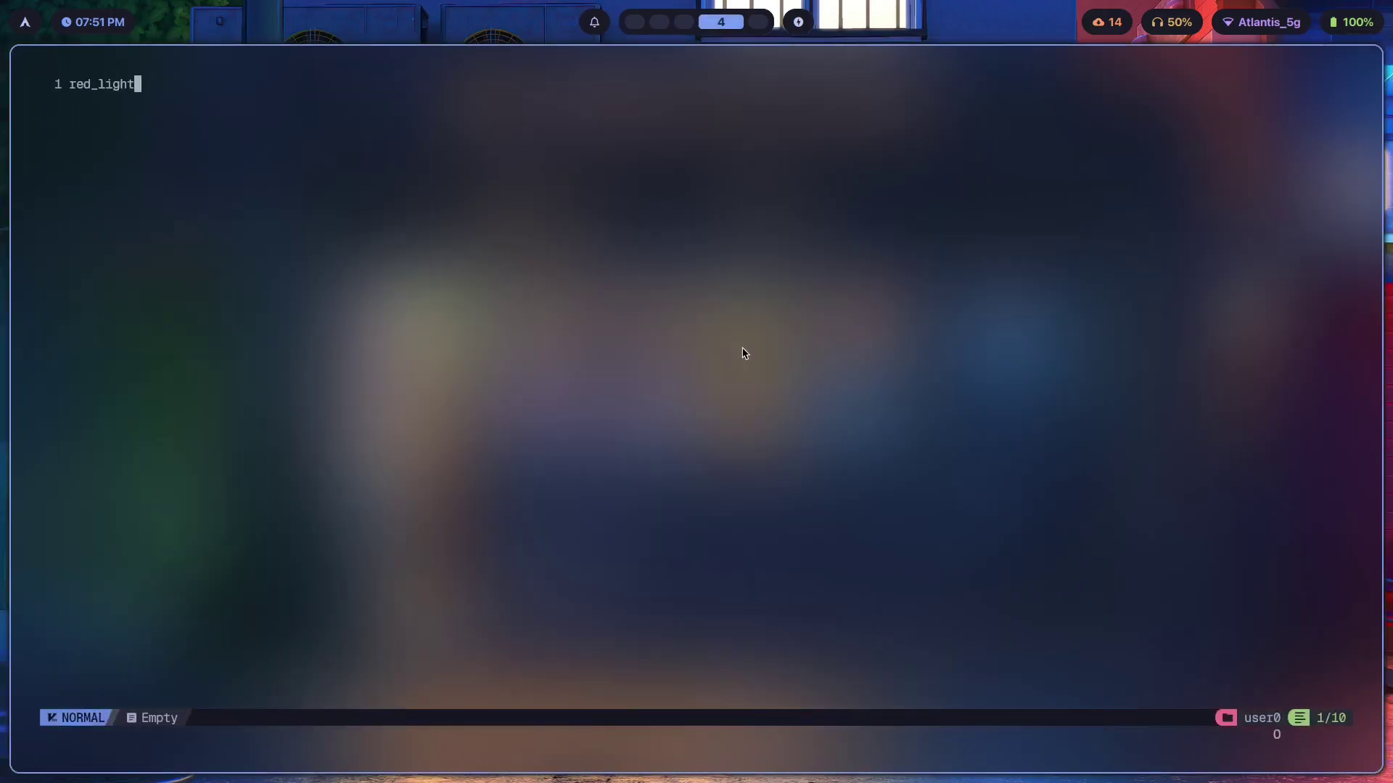
{"action": "key", "text": "shift+o"}
{"action": "type", "text": "red_dark"}
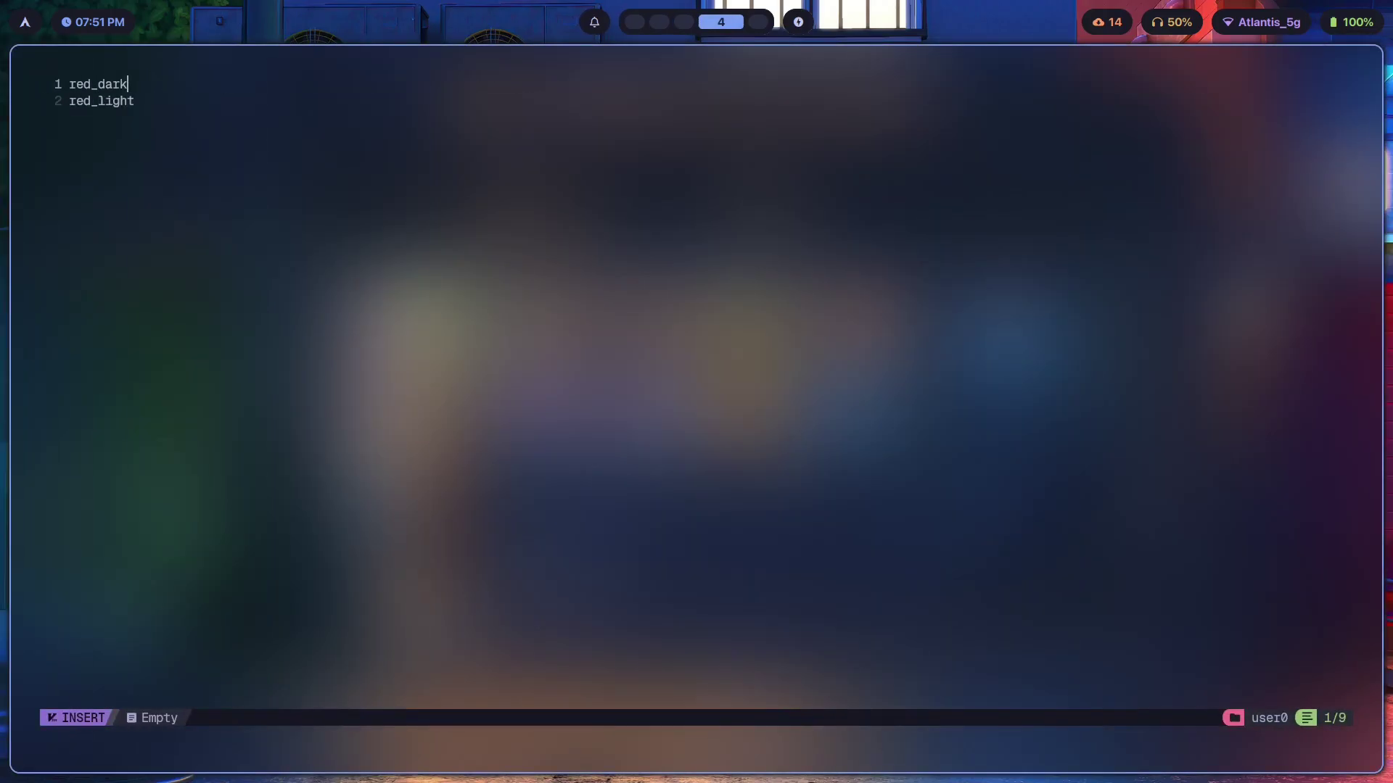
Step: Check the palette image's reds and copy the hex code #fc6b5a from the tint variations of #fb4934
{"action": "key", "text": "super+3"}
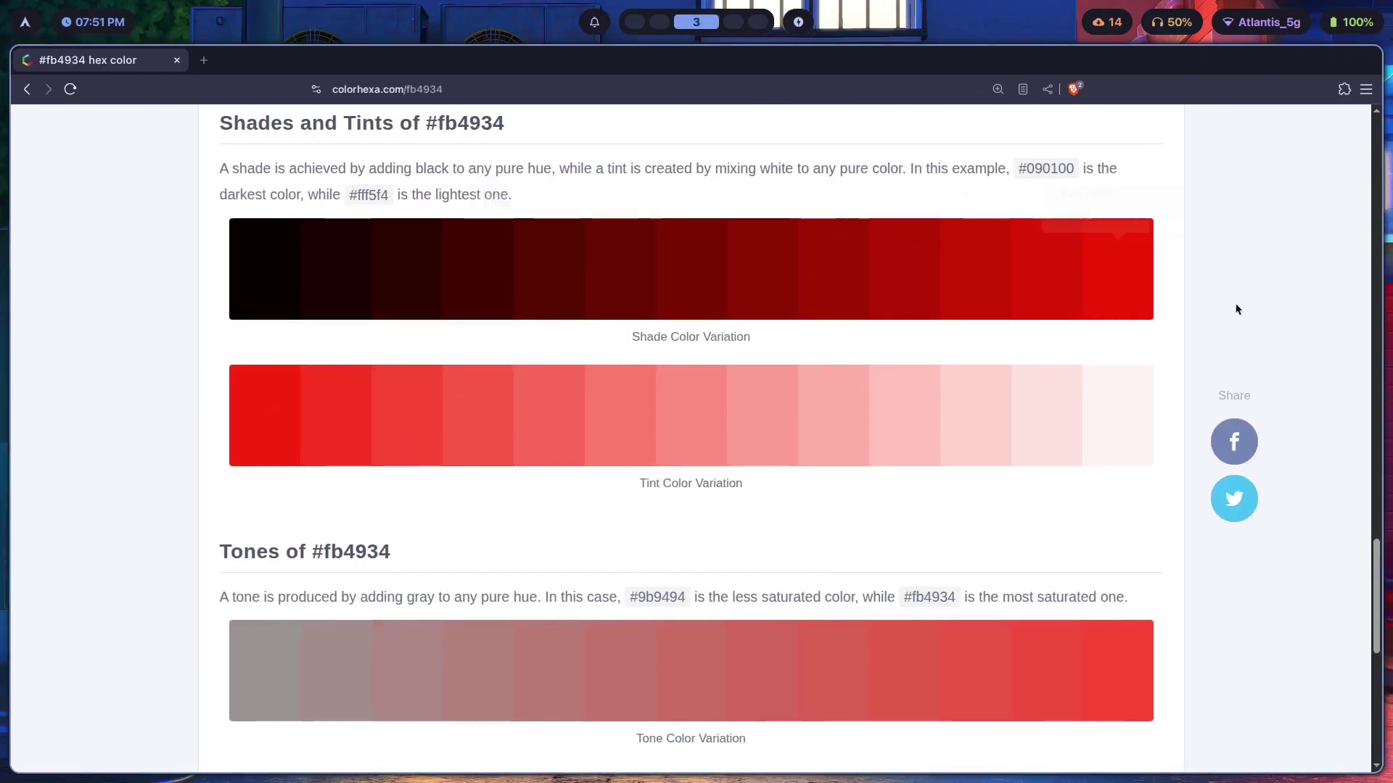
{"action": "key", "text": "super+1"}
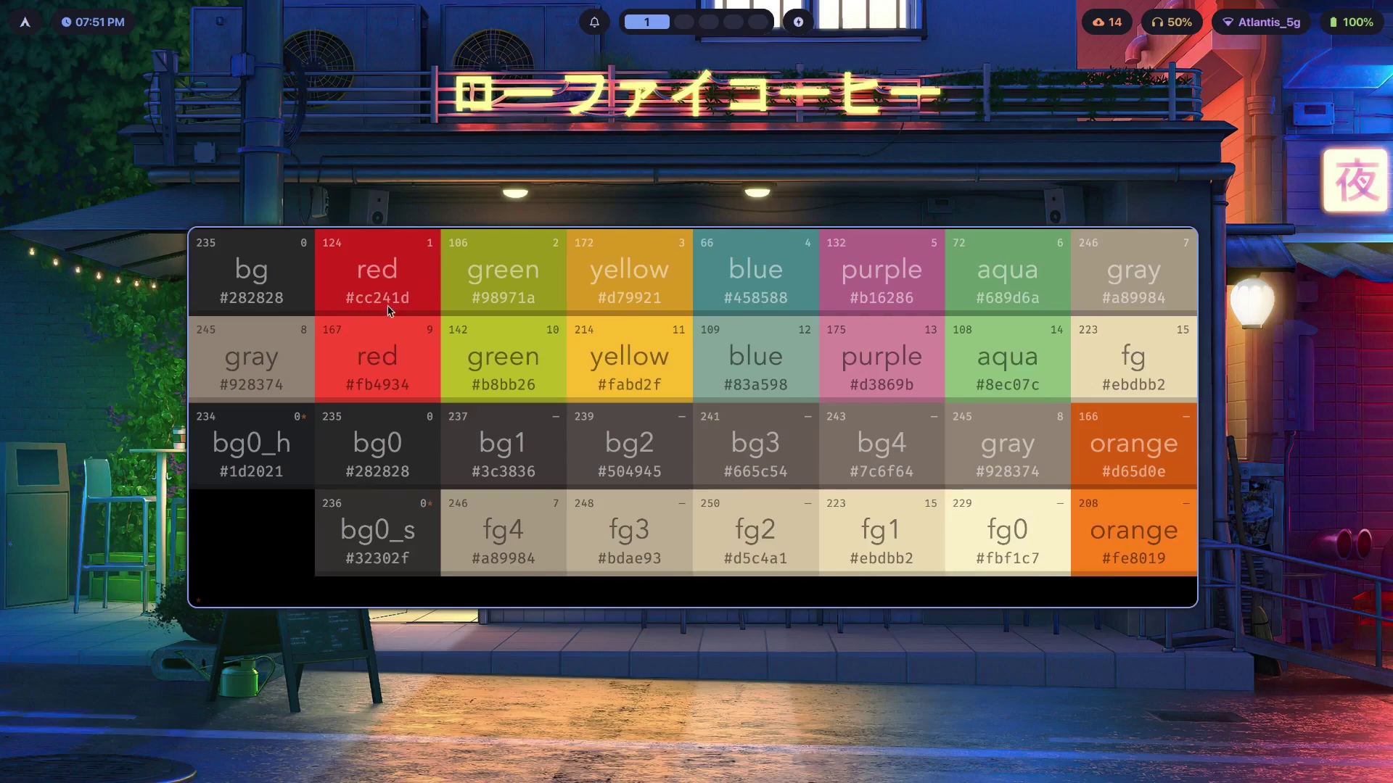
{"action": "key", "text": "super+4"}
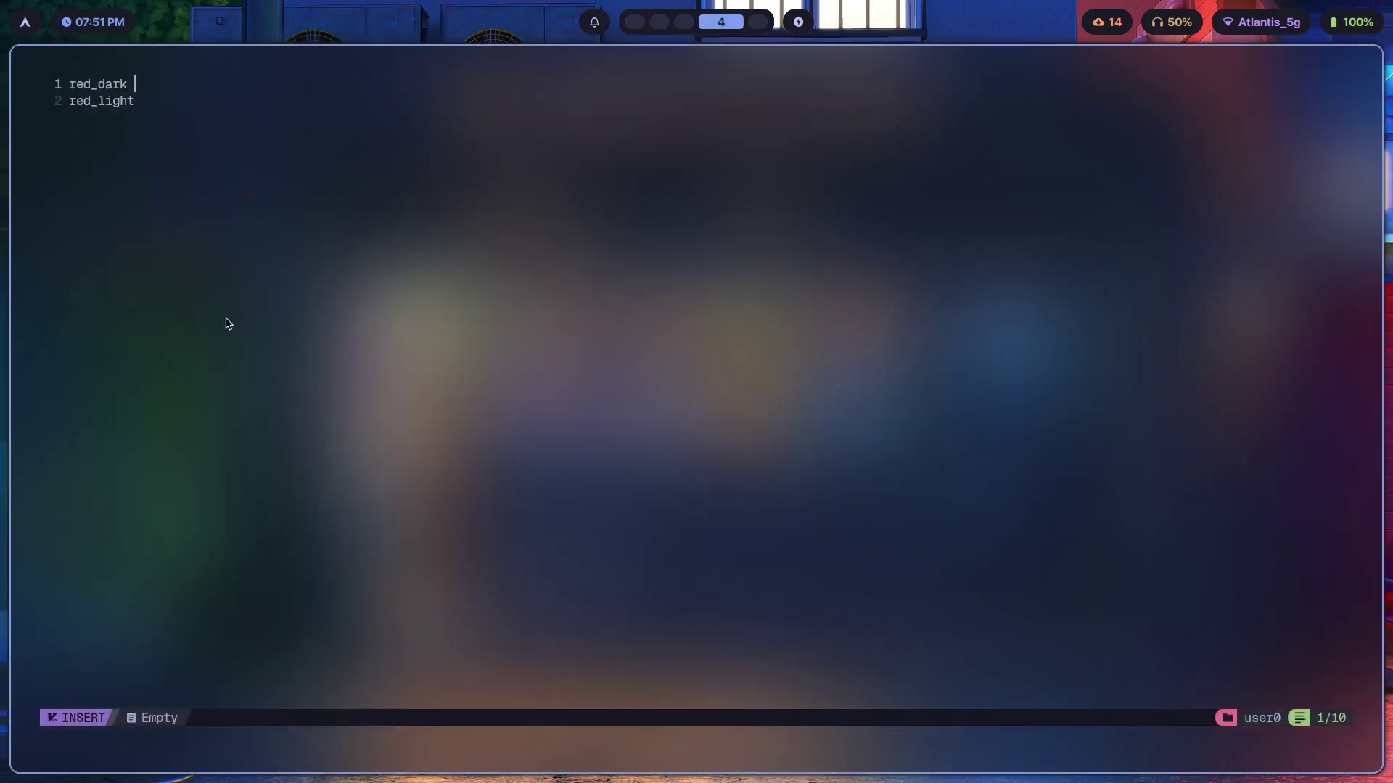
{"action": "key", "text": "super+3"}
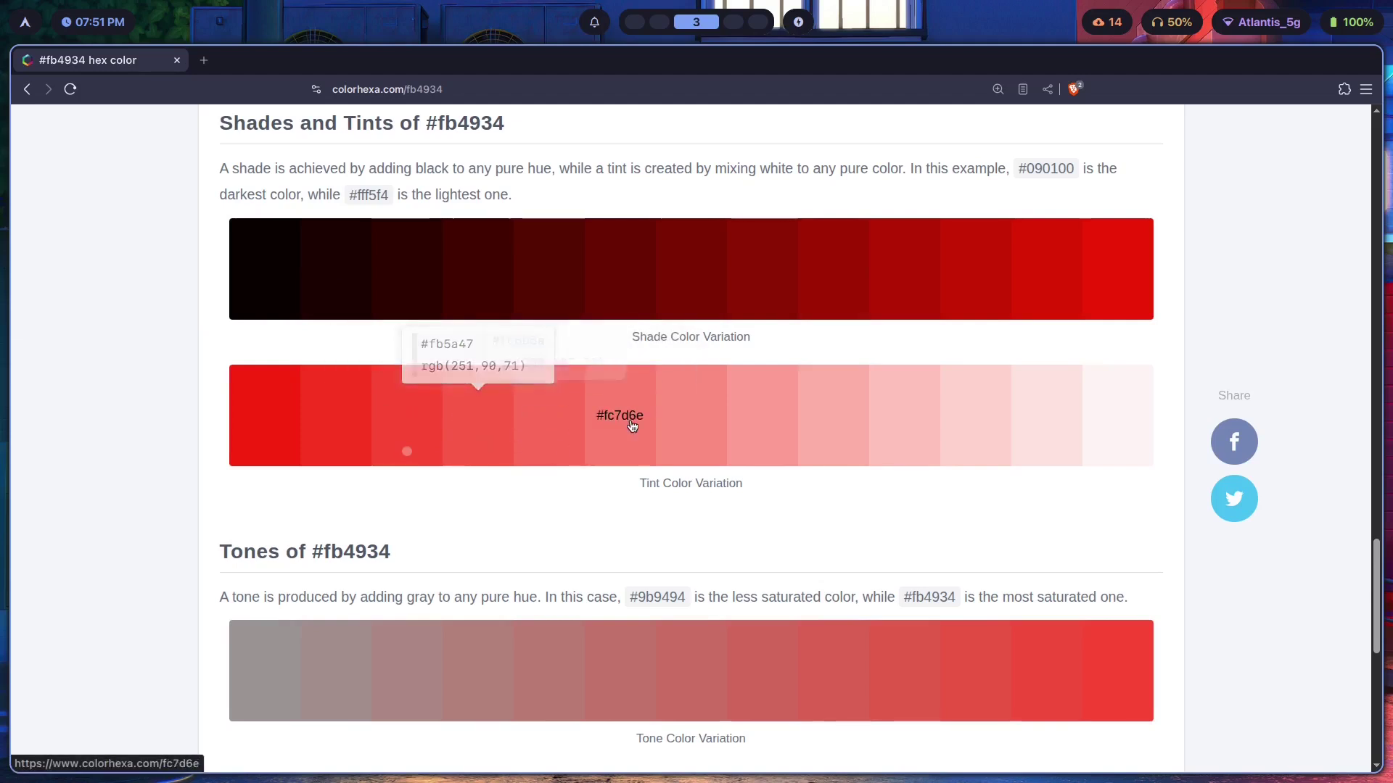
{"action": "double_click", "coordinate": [519, 351]}
{"action": "key", "text": "ctrl+c"}
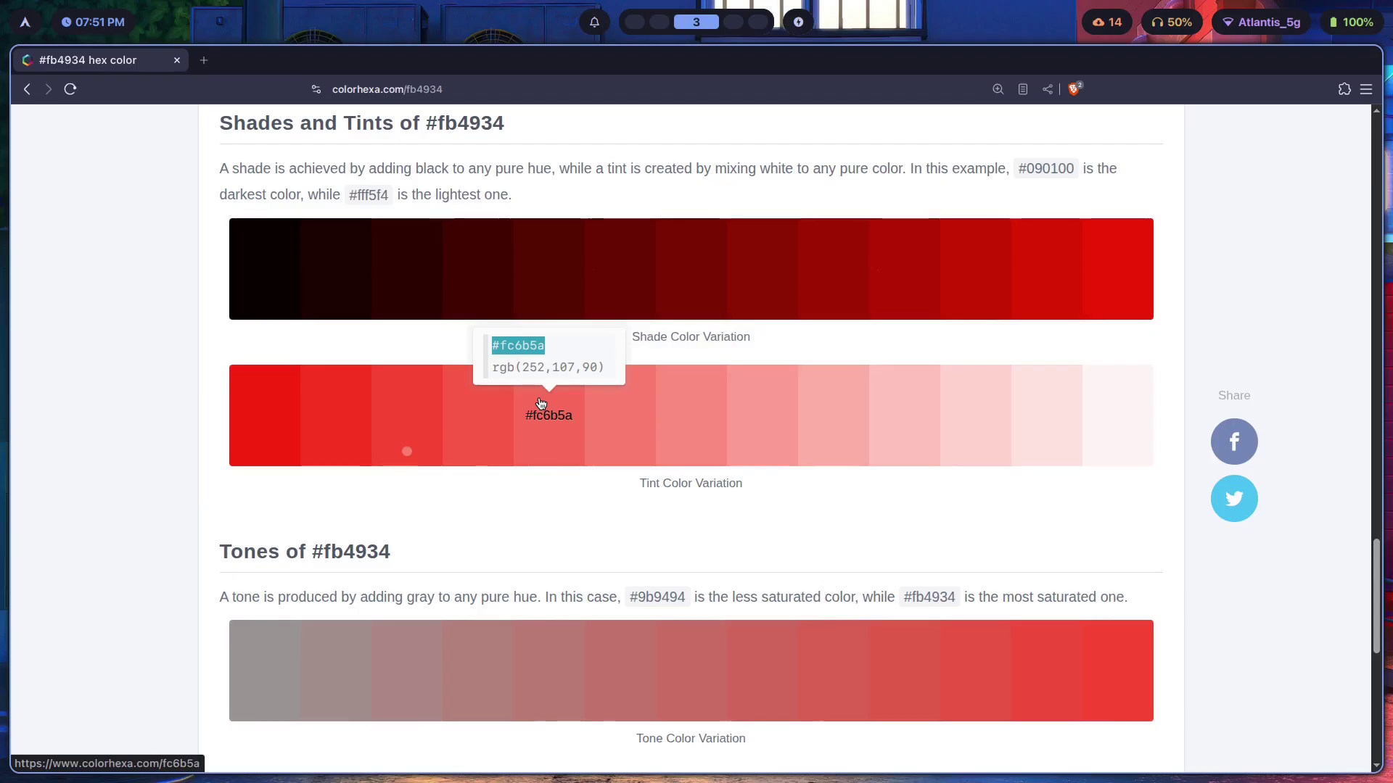
Step: Return to the colour note on workspace 4 and add #fc6b5a to the red_light line
{"action": "key", "text": "super+5"}
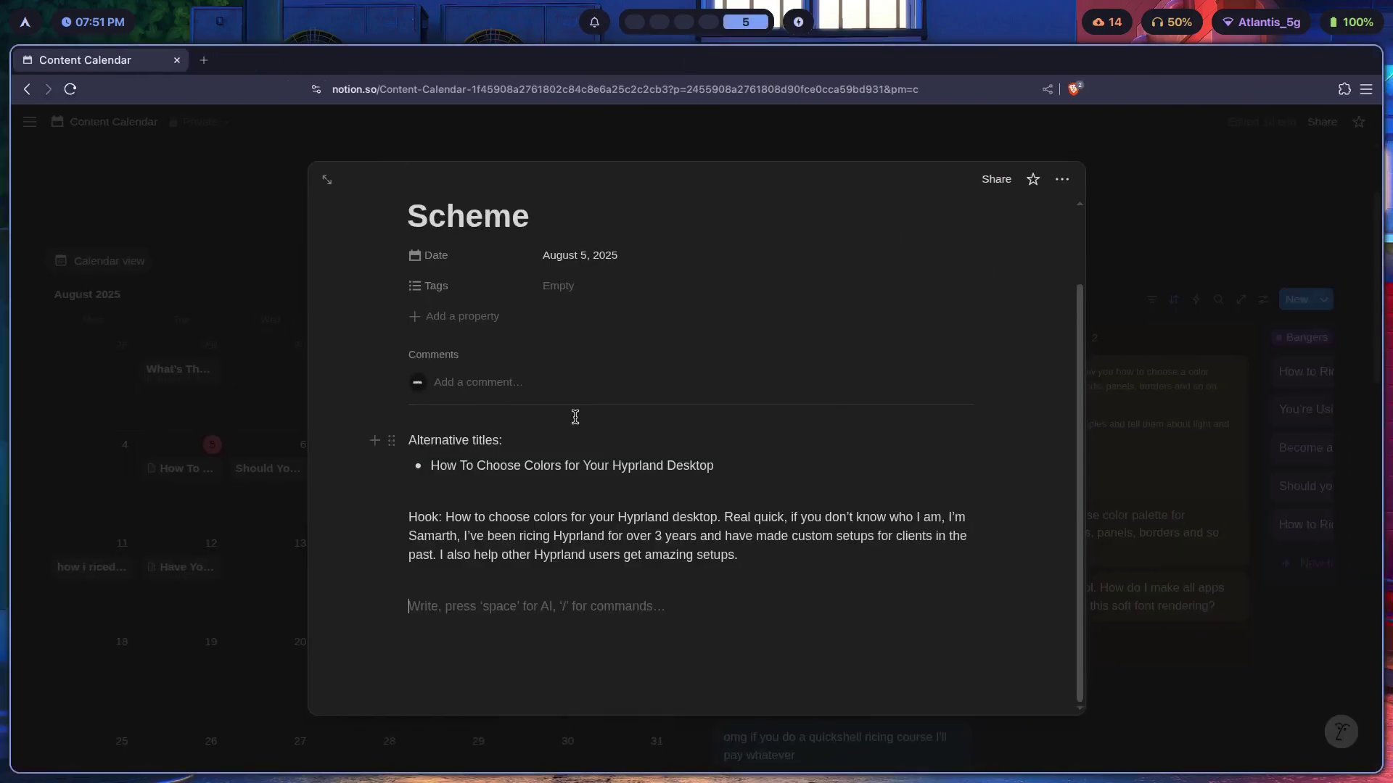
{"action": "key", "text": "super+4"}
{"action": "key", "text": "super+shift+4"}
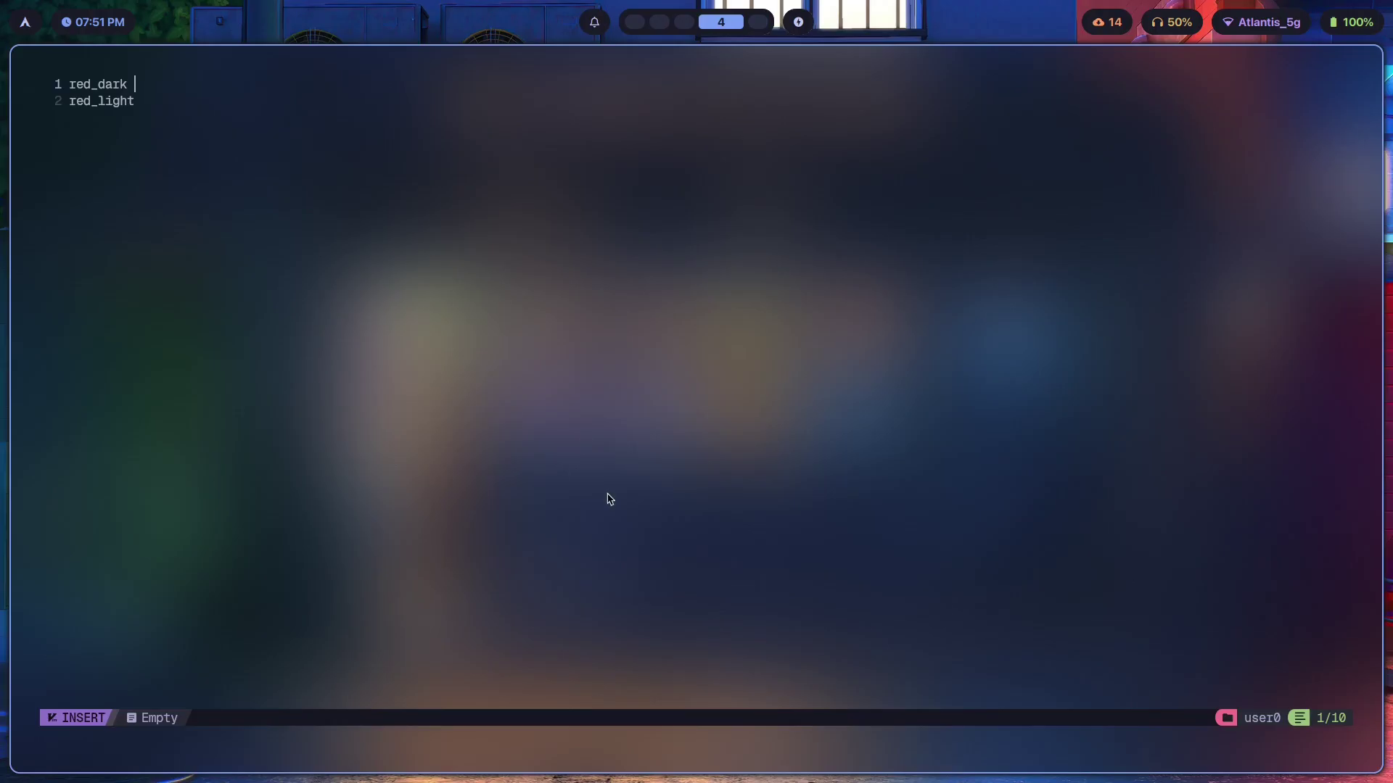
{"action": "key", "text": "Down"}
{"action": "key", "text": "ctrl+shift+v"}
{"action": "key", "text": "Escape"}
{"action": "key", "text": "k"}
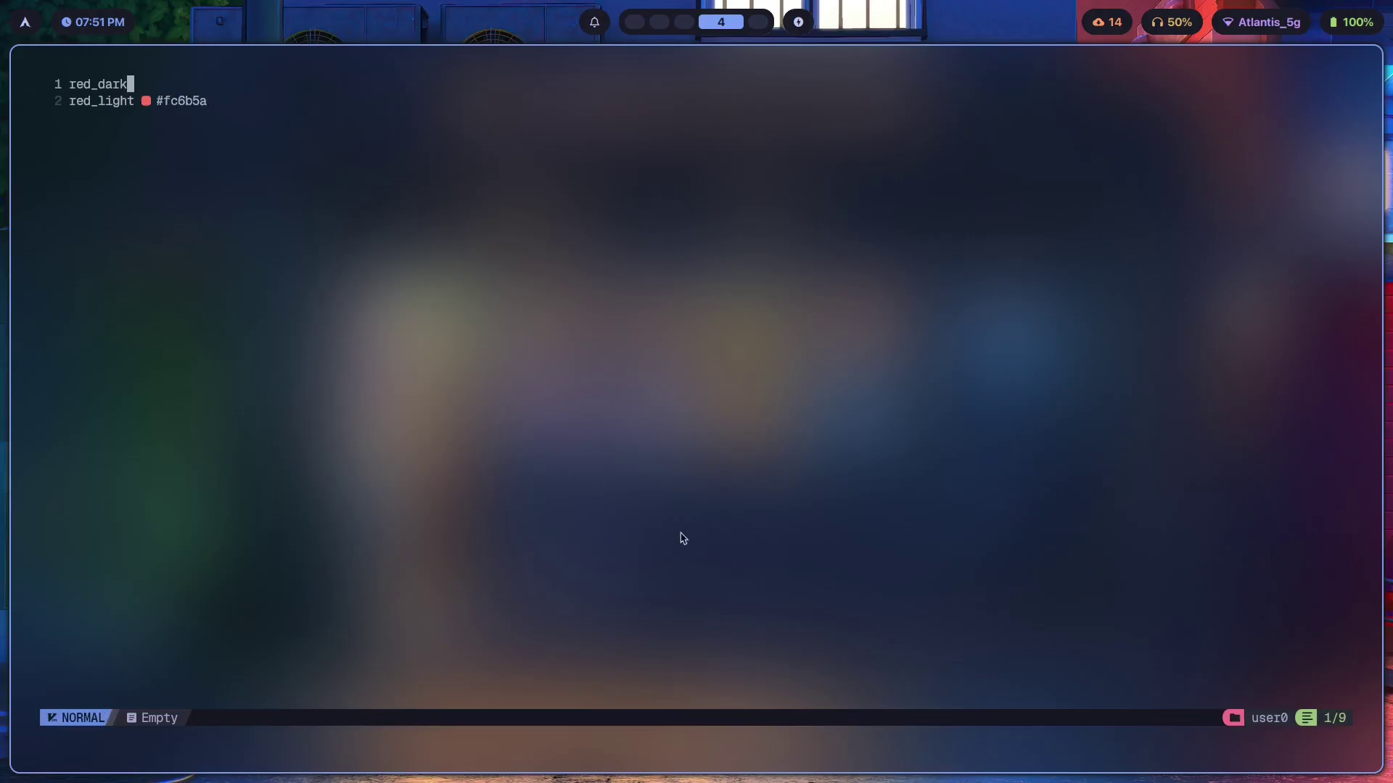
Step: Check the darker red in the palette image and look up #cc241d on ColorHexa
{"action": "key", "text": "super+1"}
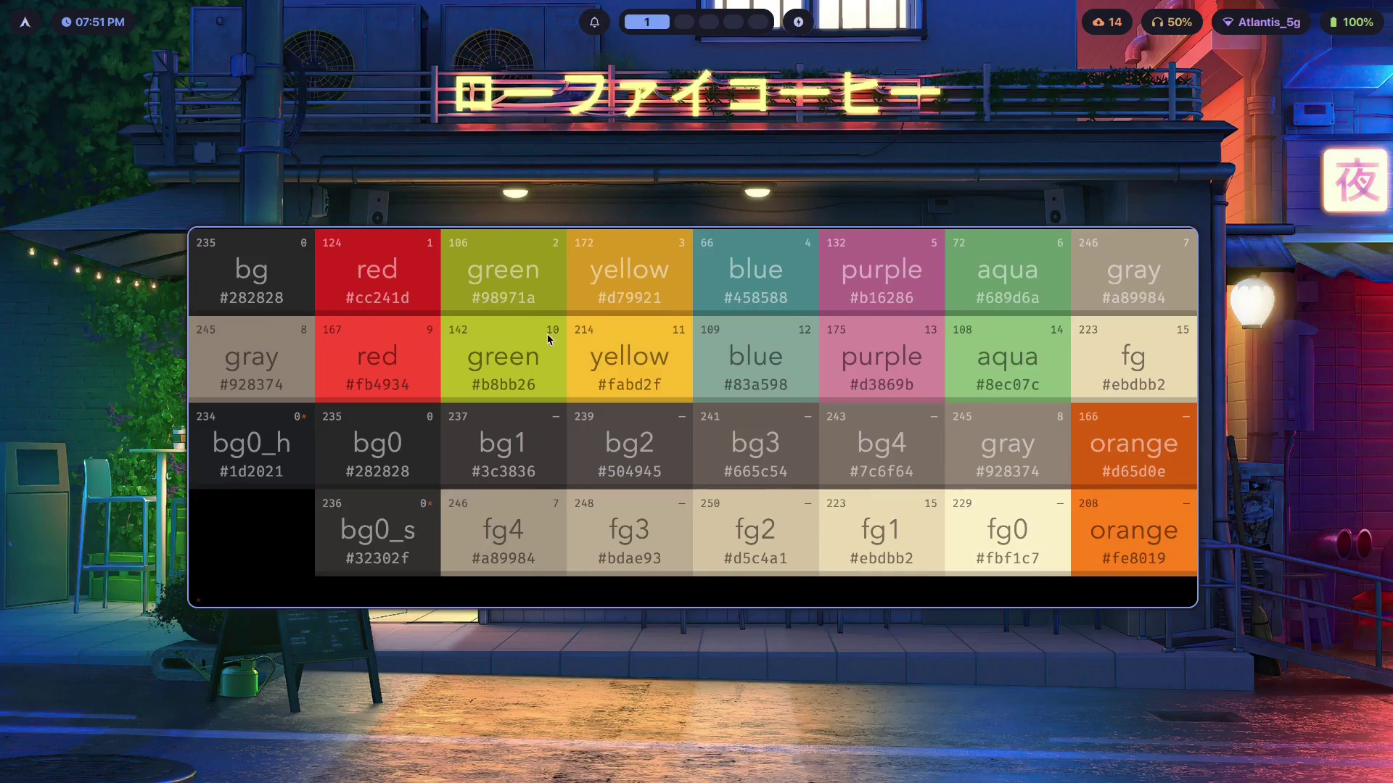
{"action": "key", "text": "super+3"}
{"action": "scroll", "coordinate": [678, 424], "scroll_direction": "up", "scroll_amount": 20}
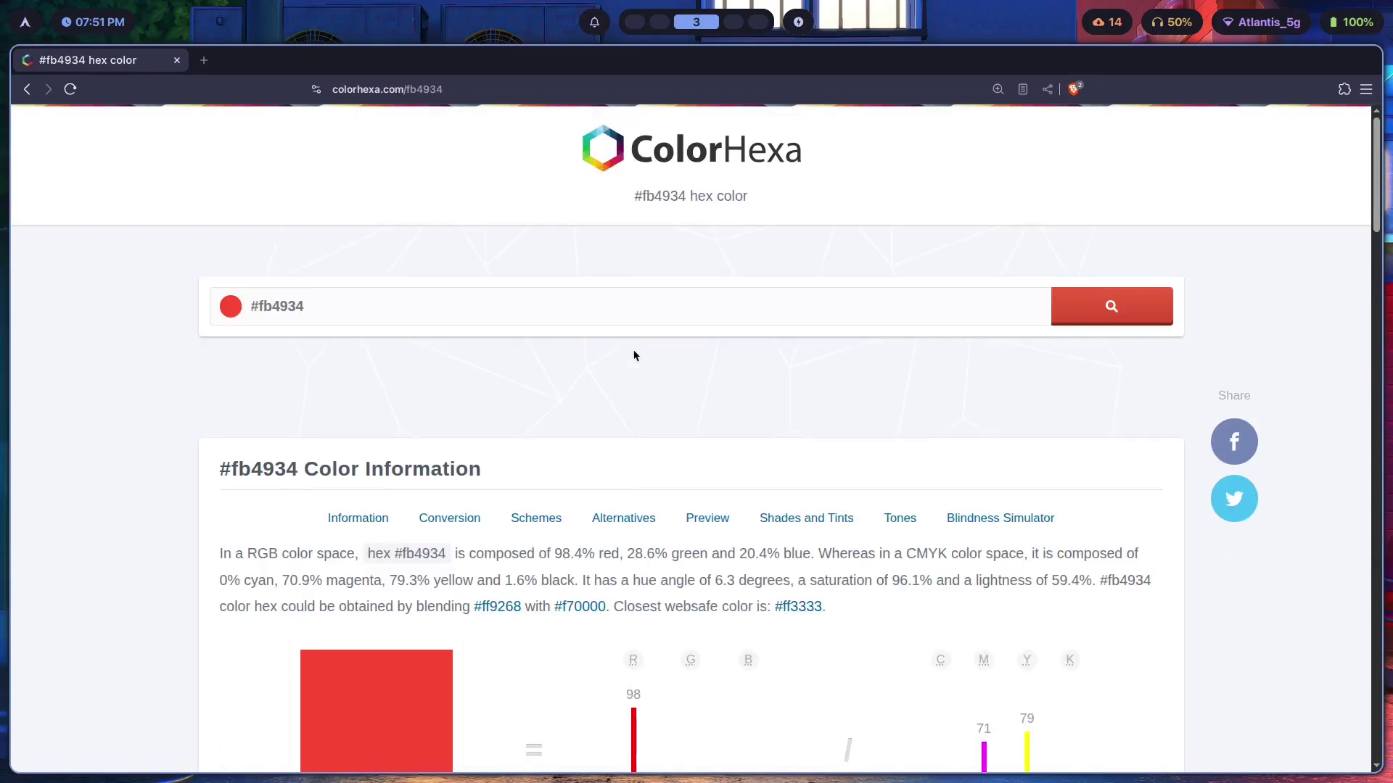
{"action": "key", "text": "BackSpace"}
{"action": "key", "text": "BackSpace"}
{"action": "key", "text": "BackSpace"}
{"action": "key", "text": "BackSpace"}
{"action": "key", "text": "BackSpace"}
{"action": "key", "text": "BackSpace"}
{"action": "type", "text": "cc2"}
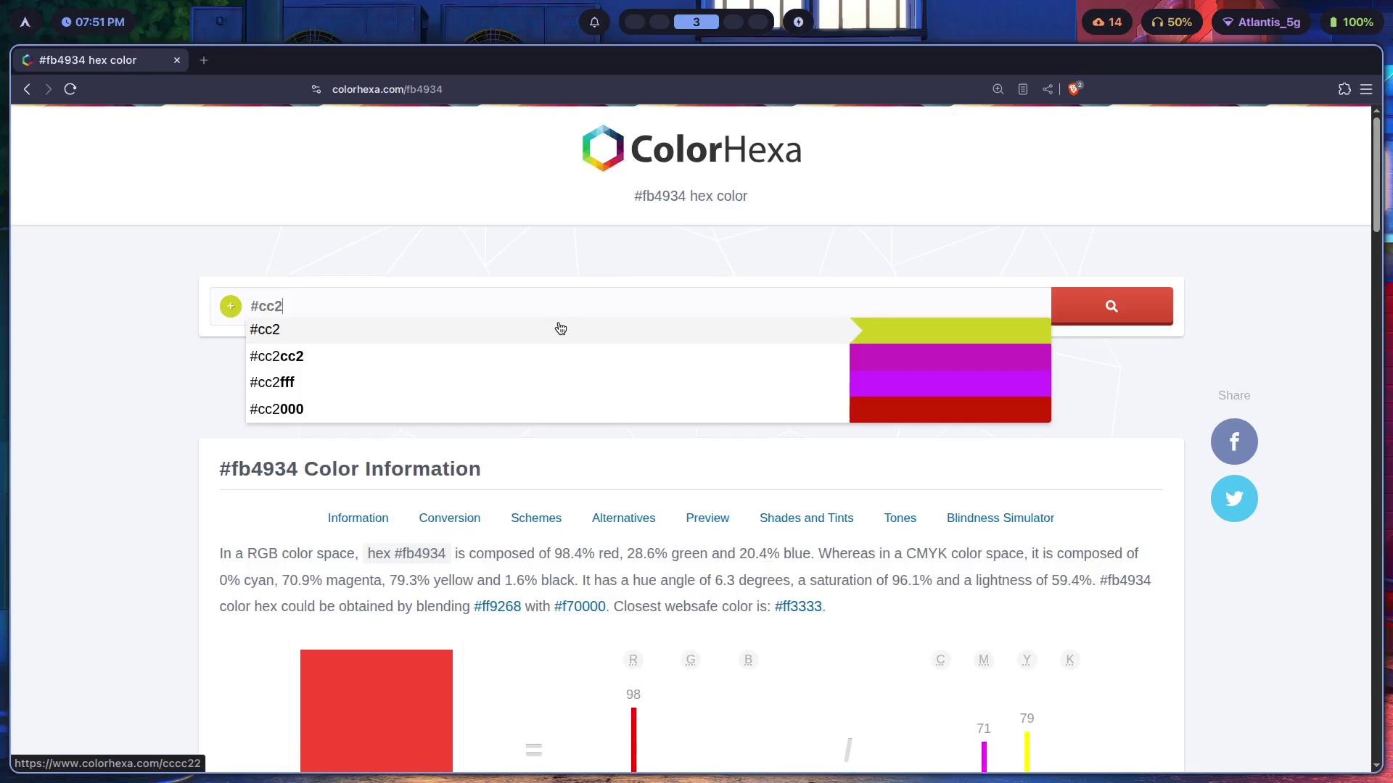
{"action": "type", "text": "41d"}
{"action": "key", "text": "Return"}
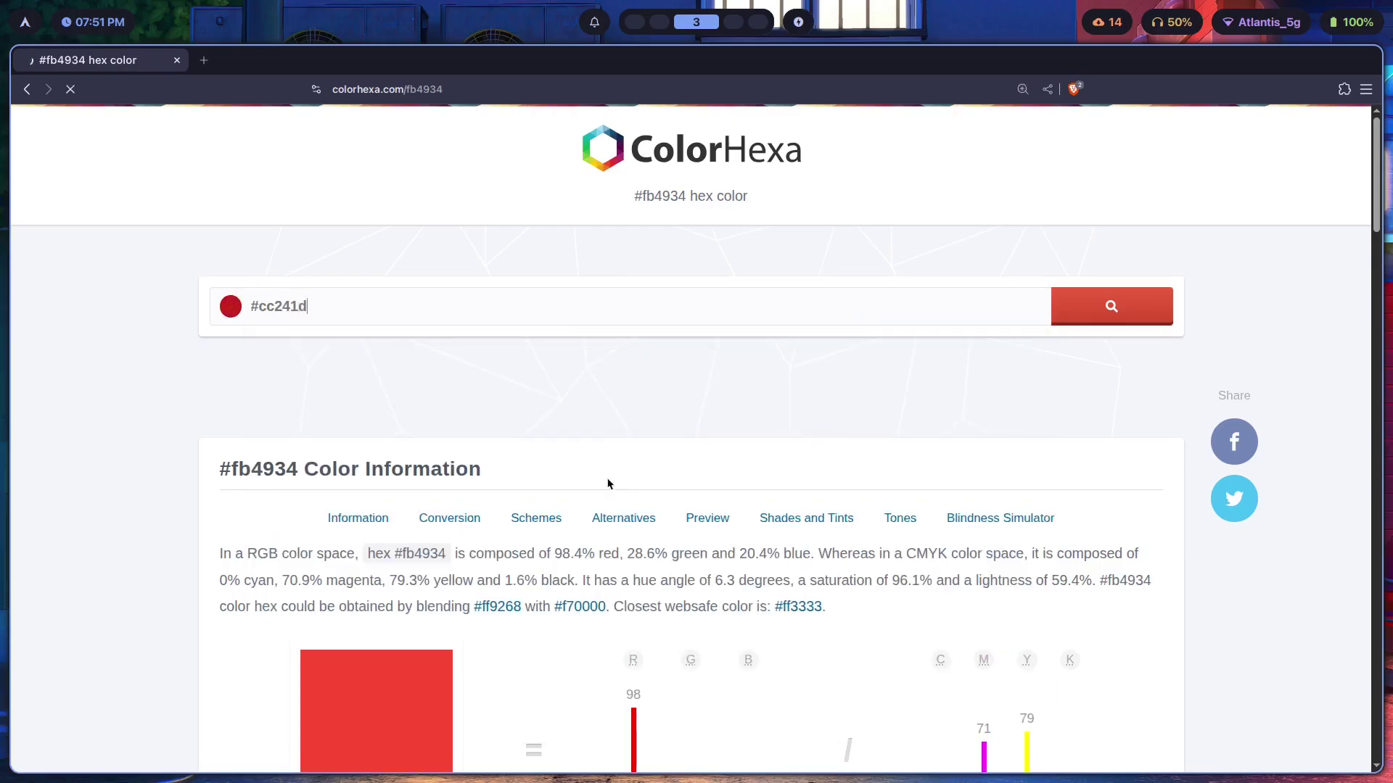
Step: Copy the shade #bb211b from the shade variations of #cc241d and add it to the red_dark line in the note
{"action": "scroll", "coordinate": [538, 404], "scroll_direction": "down", "scroll_amount": 20}
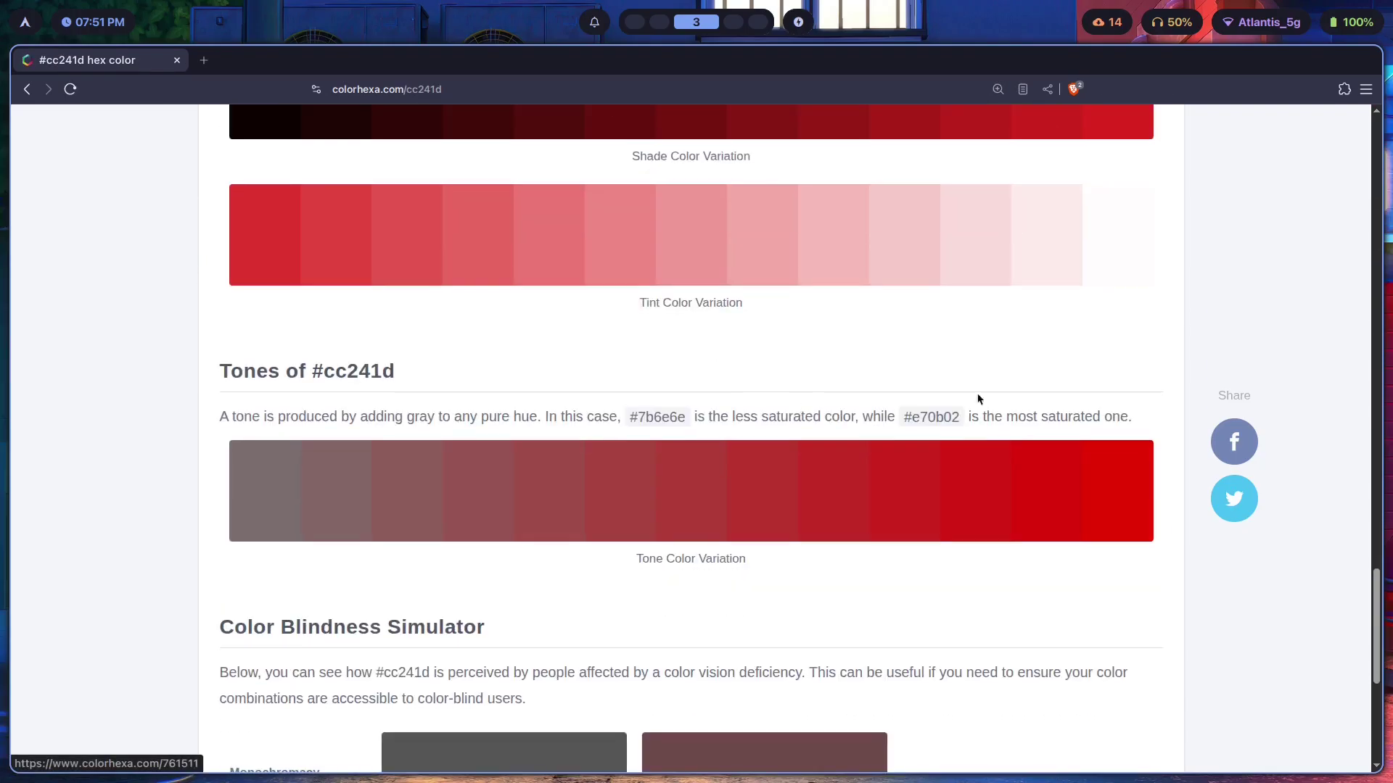
{"action": "scroll", "coordinate": [979, 399], "scroll_direction": "up", "scroll_amount": 3}
{"action": "mouse_move", "coordinate": [1049, 377]}
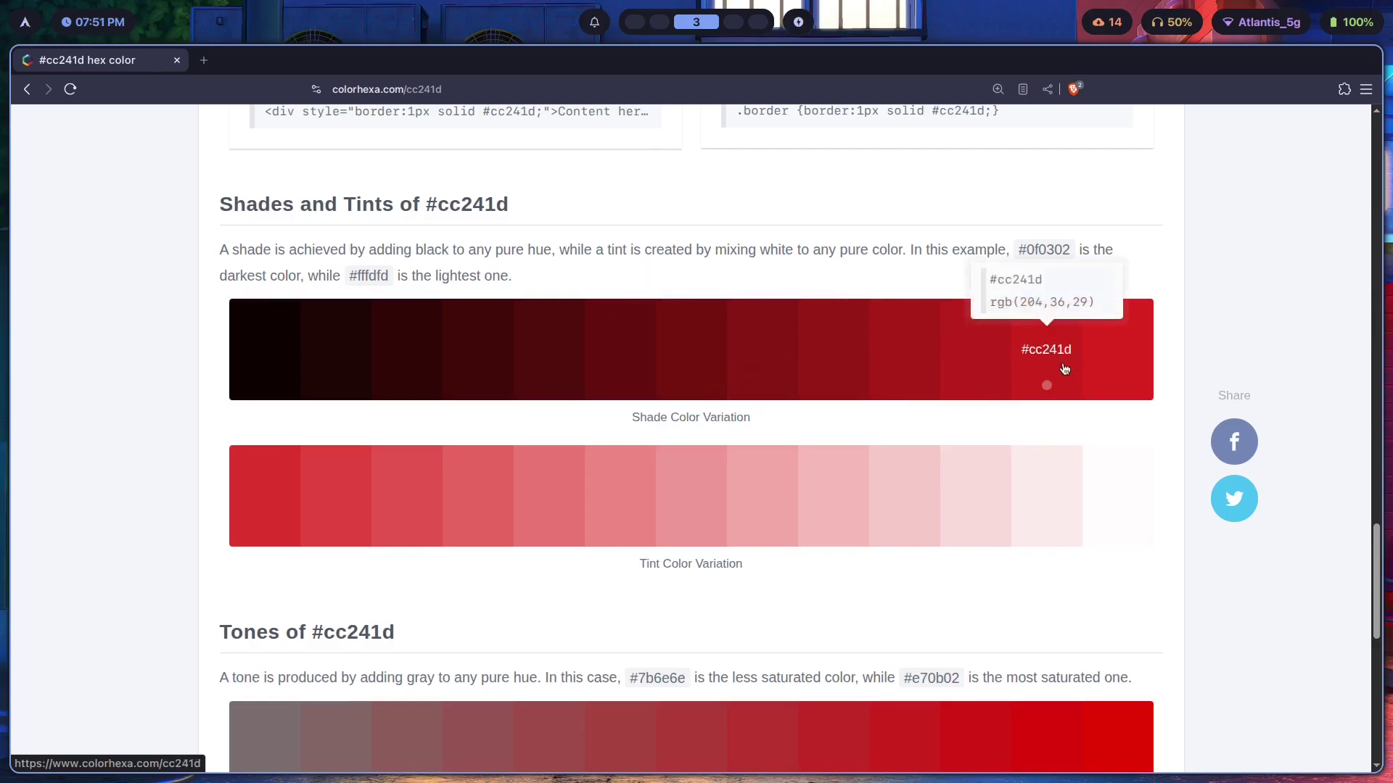
{"action": "mouse_move", "coordinate": [972, 363]}
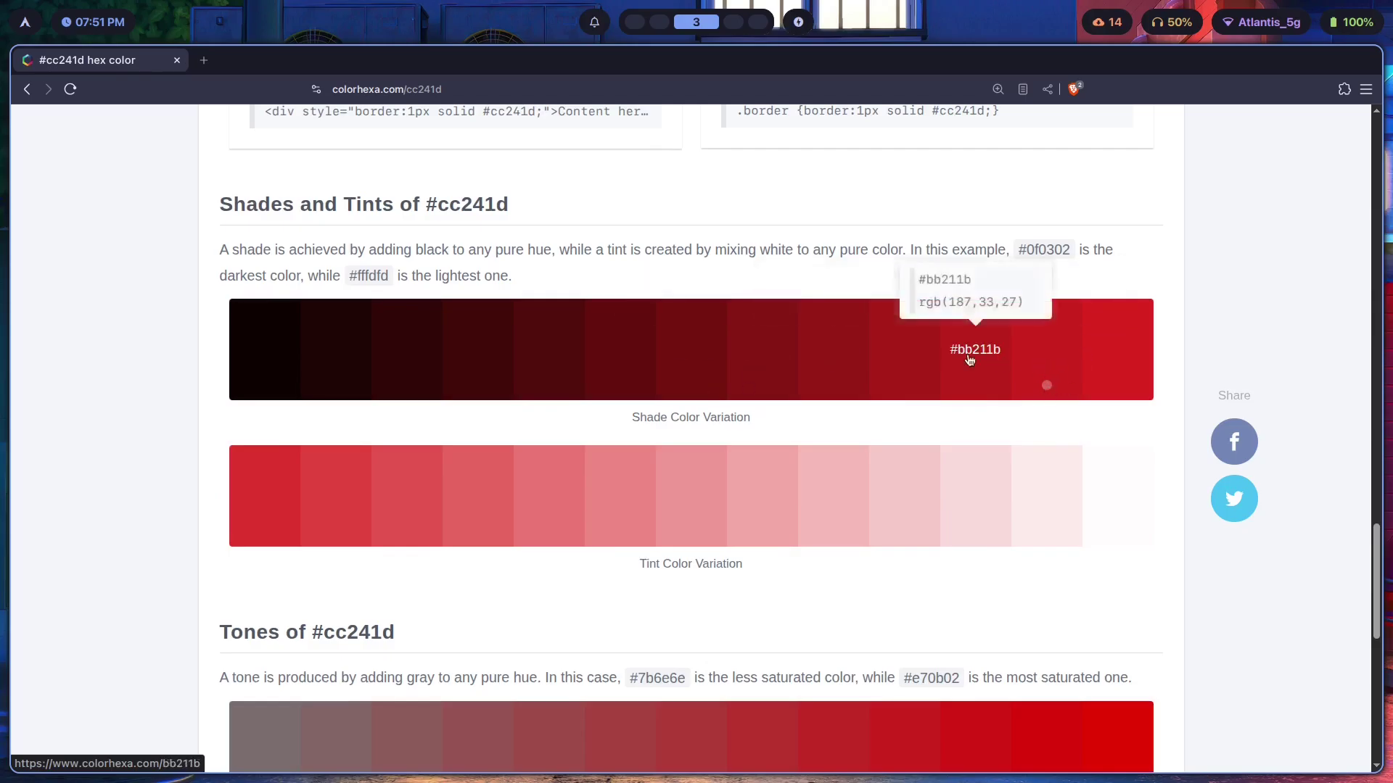
{"action": "left_click", "coordinate": [955, 286]}
{"action": "key", "text": "ctrl+c"}
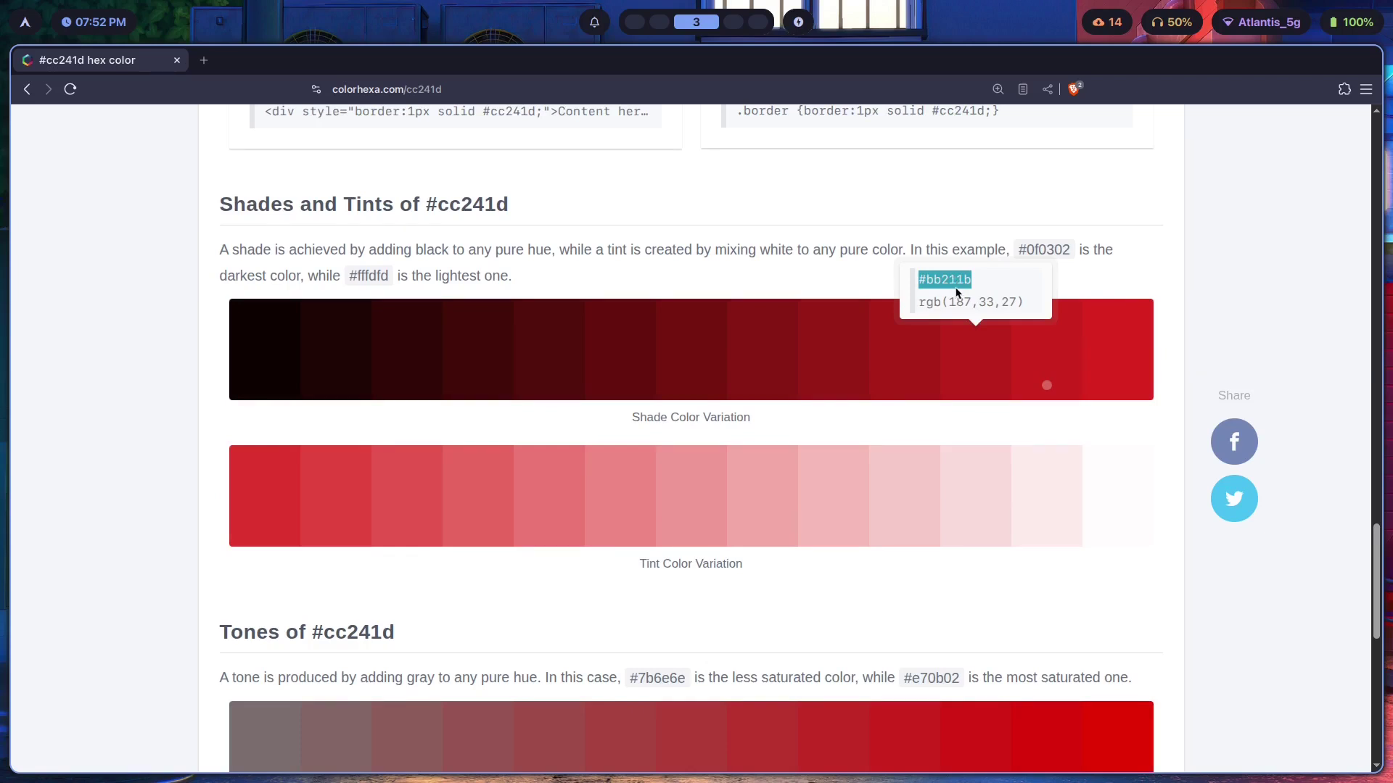
{"action": "key", "text": "super+4"}
{"action": "key", "text": "ctrl+shift+v"}
{"action": "key", "text": "Escape"}
{"action": "key", "text": "j"}
Step: Copy the brighter shade #dd271f from ColorHexa and replace the red_dark value in the note with it
{"action": "key", "text": "super+3"}
{"action": "mouse_move", "coordinate": [1120, 362]}
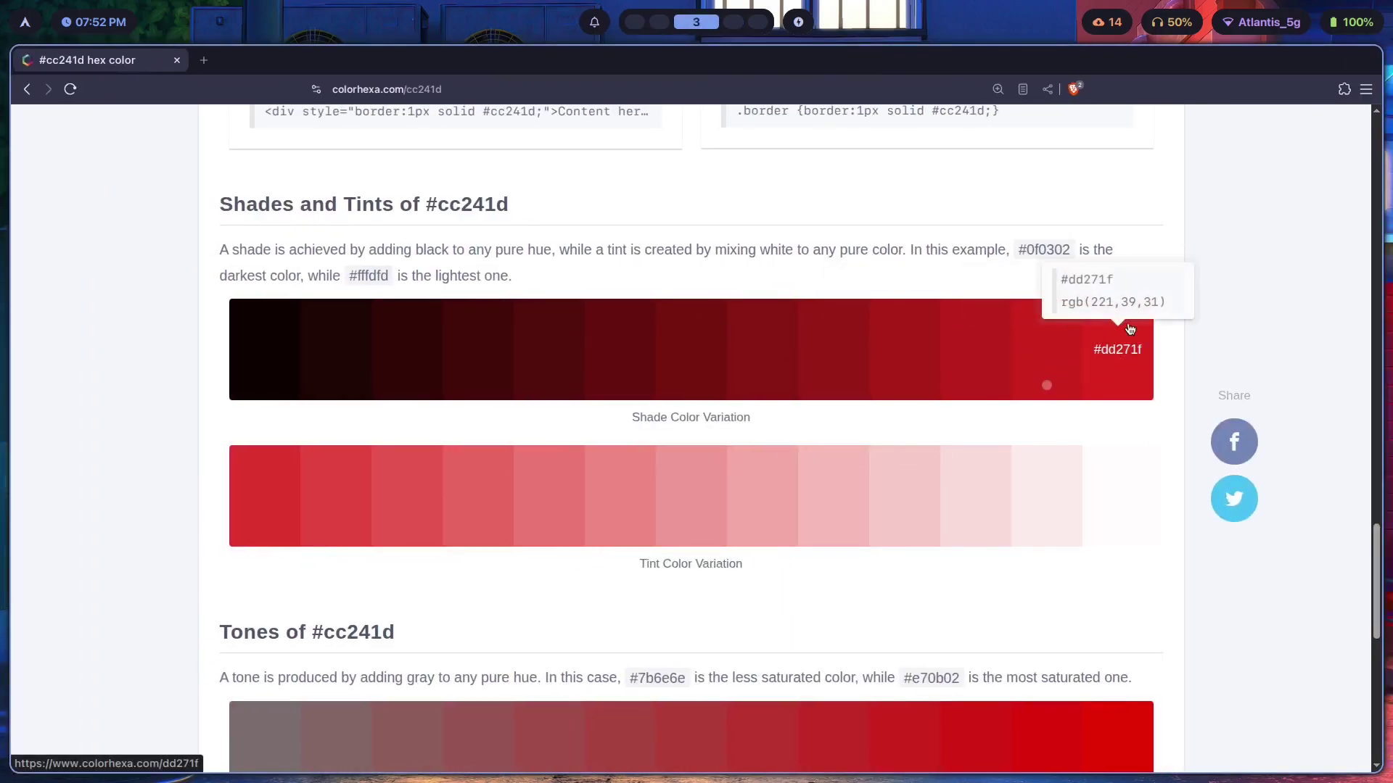
{"action": "double_click", "coordinate": [1109, 283]}
{"action": "key", "text": "super+4"}
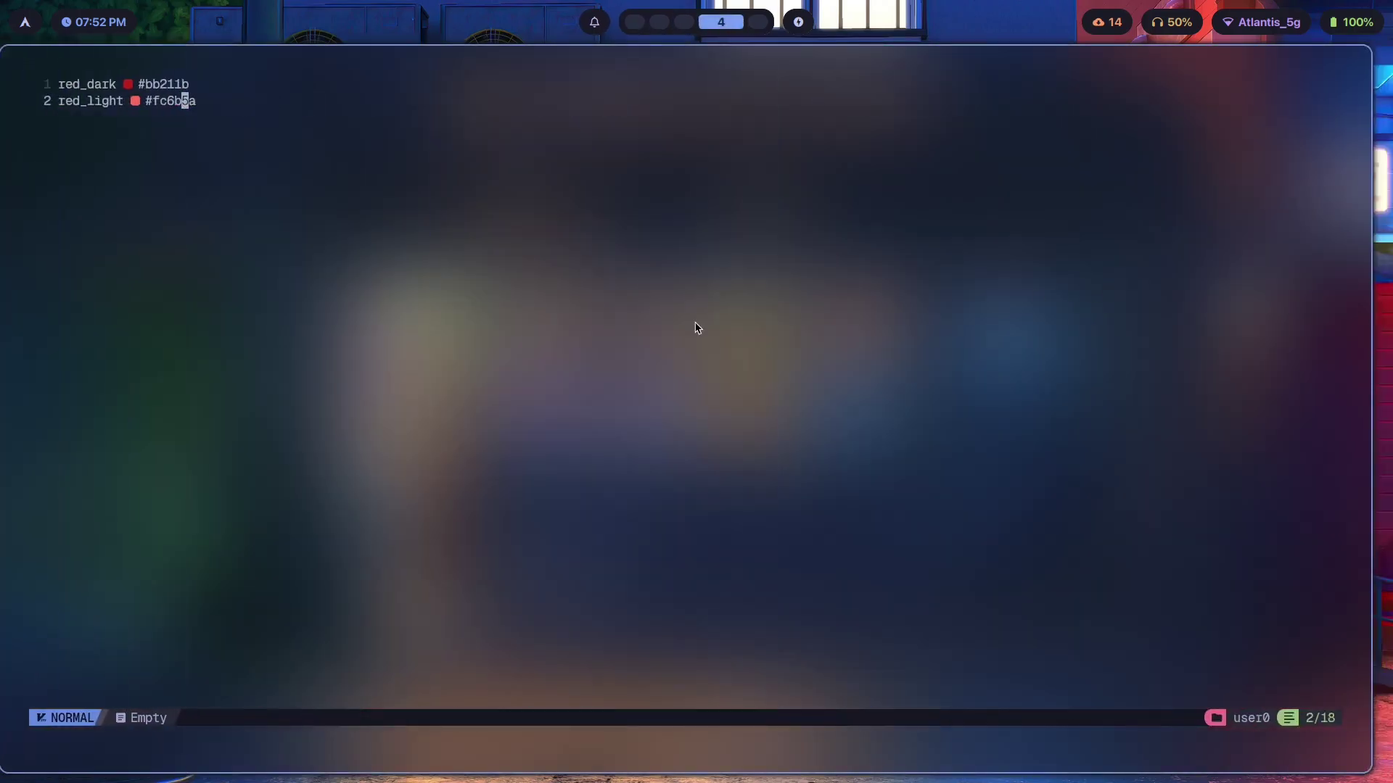
{"action": "key", "text": "k"}
{"action": "key", "text": "v"}
{"action": "key", "text": "b"}
{"action": "key", "text": "h"}
{"action": "key", "text": "p"}
{"action": "key", "text": "j"}
Step: Start a new line below the red entries in the colour note and check the palette image on workspace 1
{"action": "key", "text": "o"}
{"action": "key", "text": "Return"}
{"action": "key", "text": "super+1"}
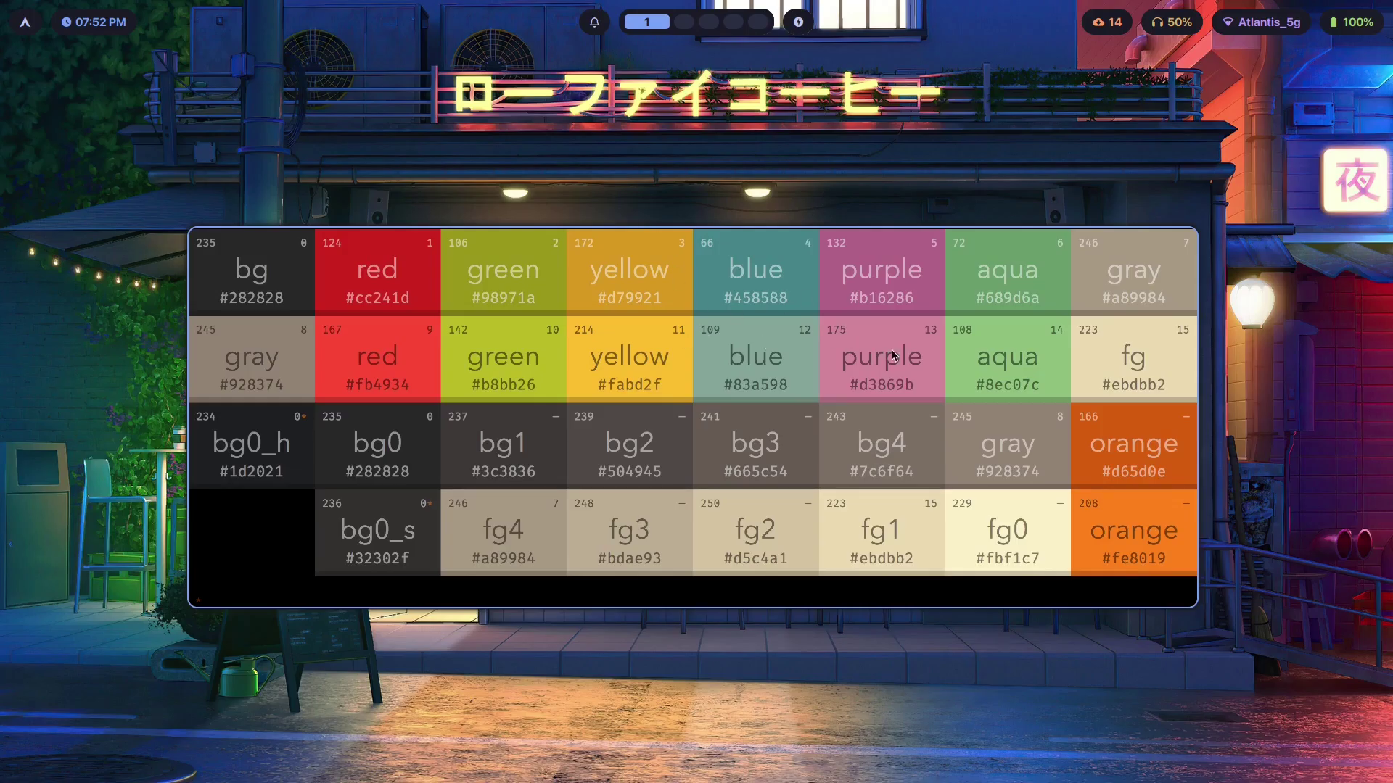
{"action": "key", "text": "super+4"}
Step: Search for gpick in the application launcher and in the package repositories from a new terminal
{"action": "key", "text": "super+d"}
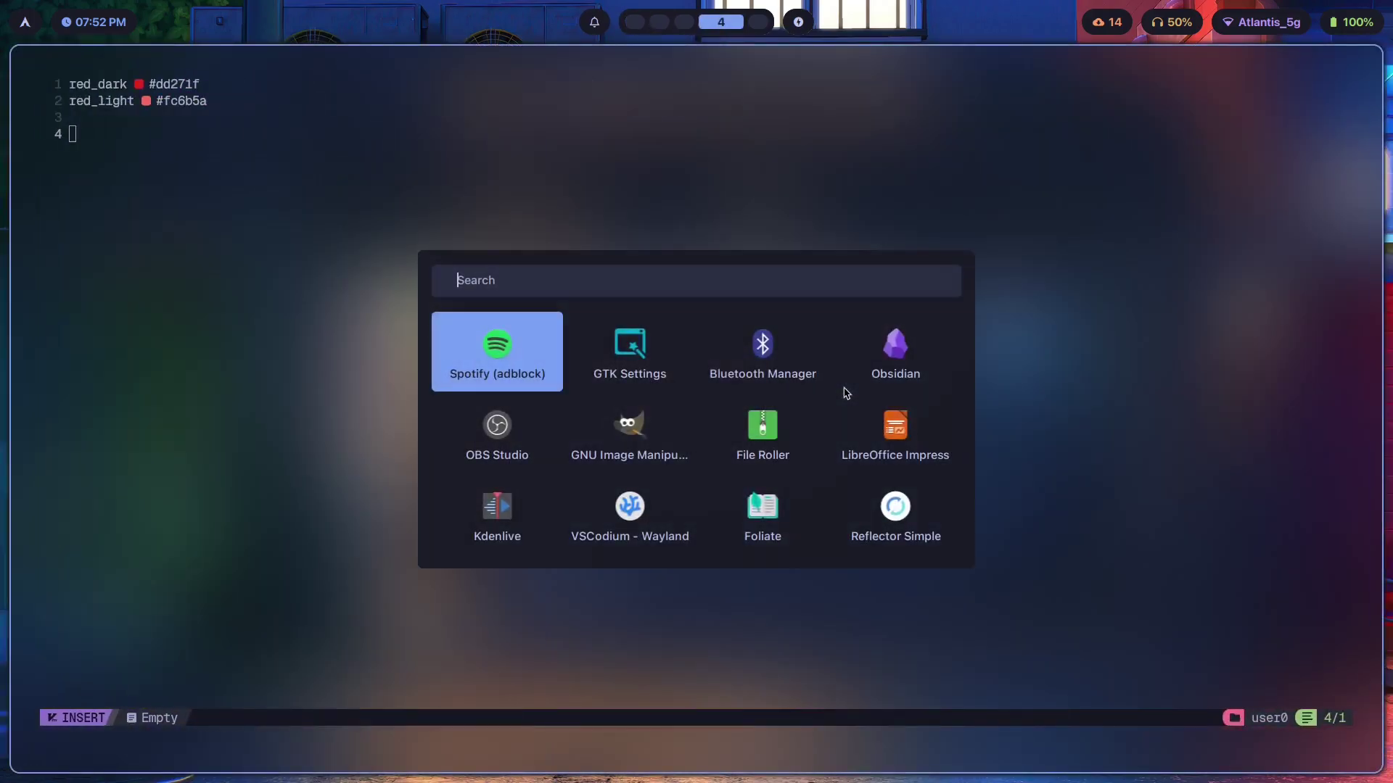
{"action": "type", "text": "gpick"}
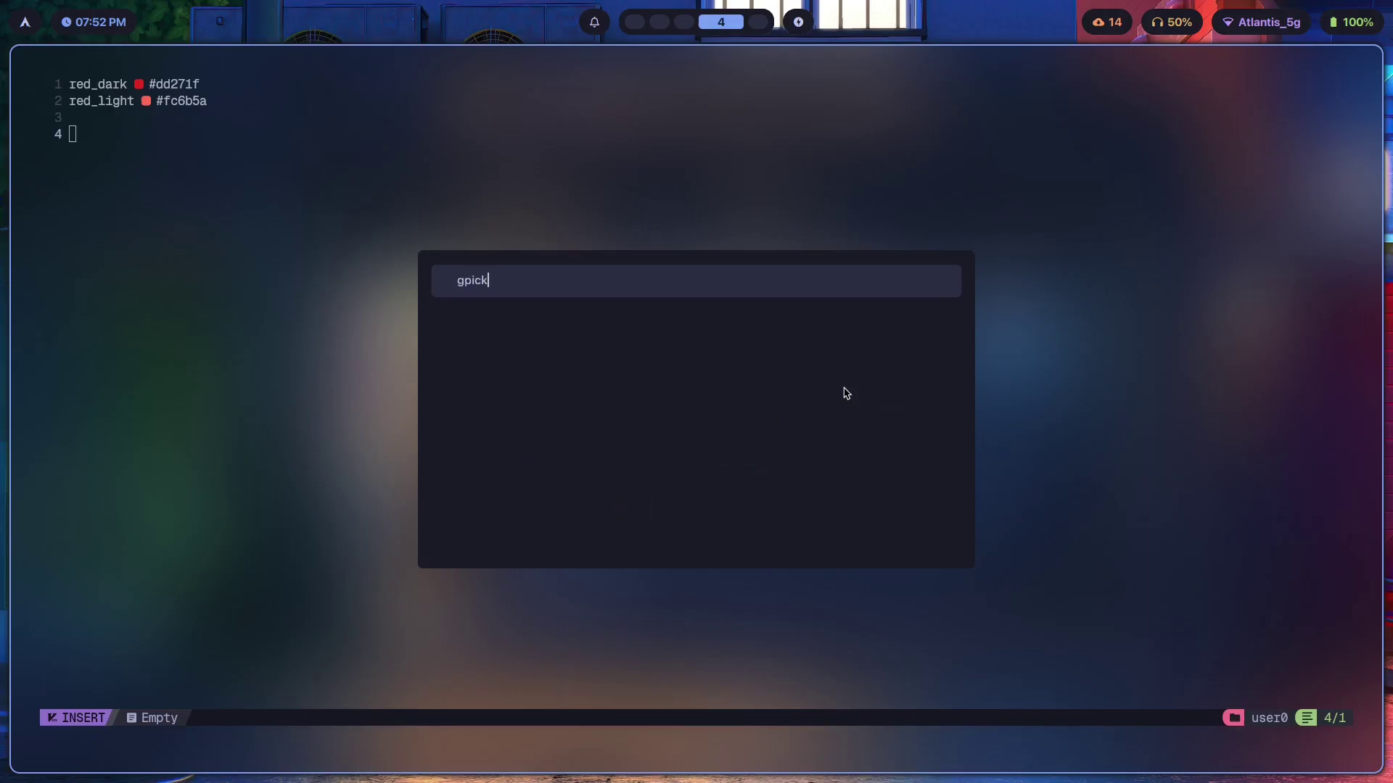
{"action": "key", "text": "Escape"}
{"action": "key", "text": "super+Return"}
{"action": "type", "text": "s gpick"}
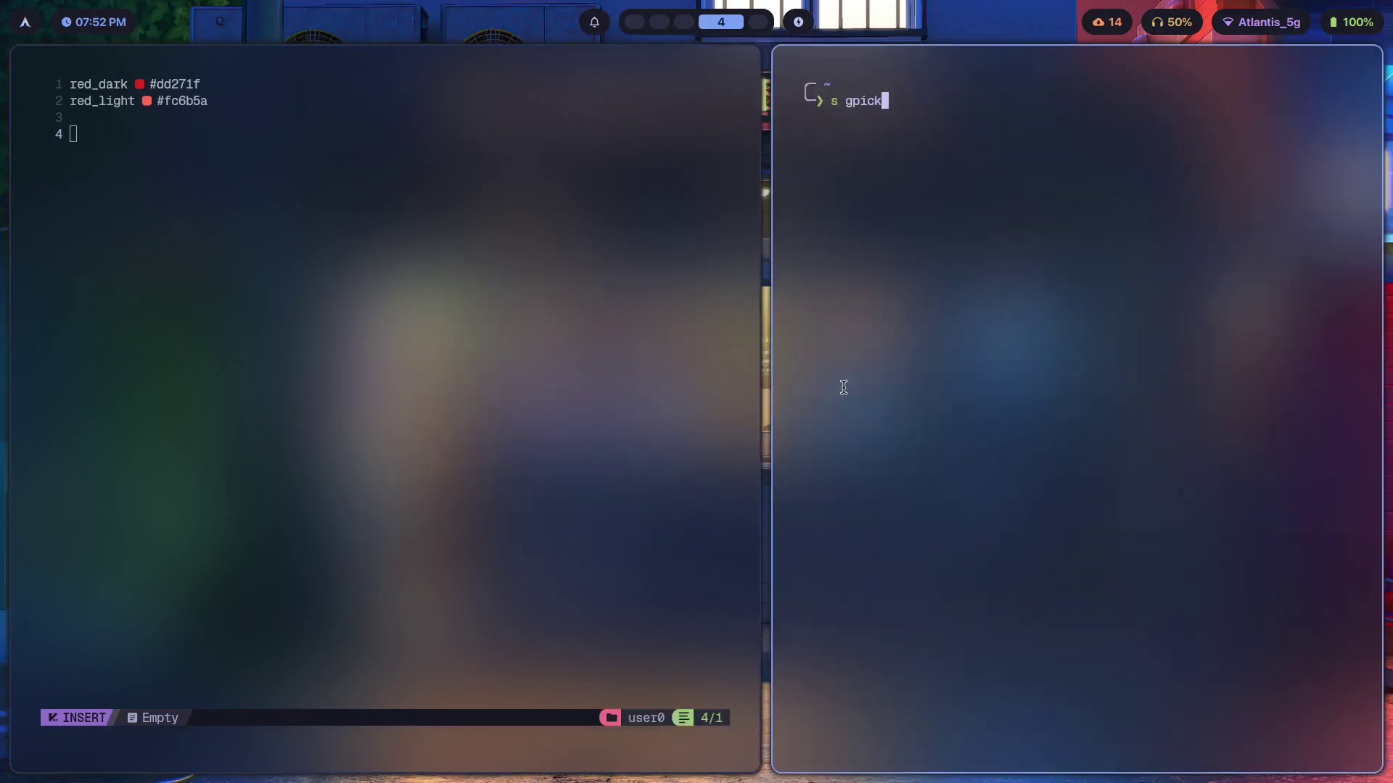
{"action": "key", "text": "Return"}
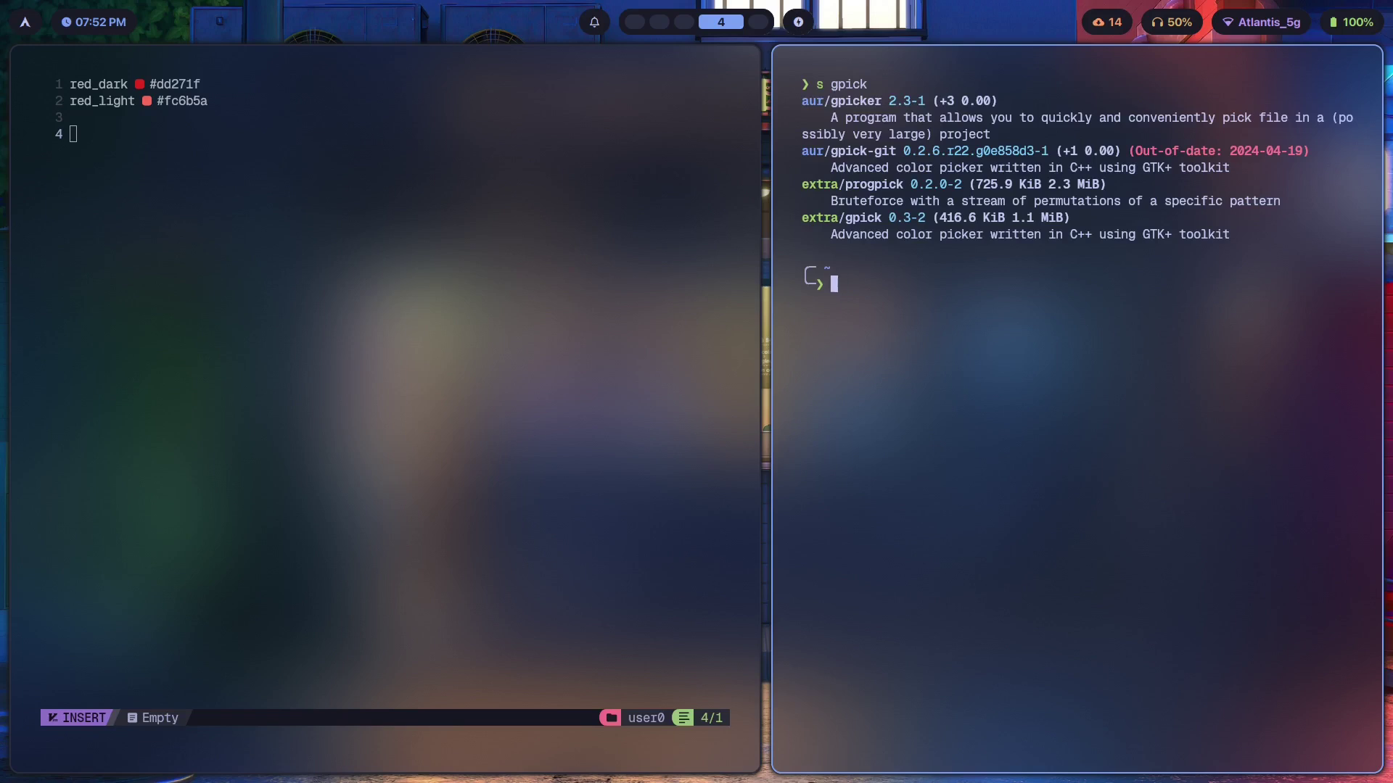
{"action": "key", "text": "super+d"}
{"action": "type", "text": "gpick"}
{"action": "key", "text": "Escape"}
Step: Install the gcolor3 package with "i gcolor3", entering the sudo password and accepting the installation
{"action": "type", "text": "i gcolor3"}
{"action": "key", "text": "Return"}
{"action": "key", "text": "Return"}
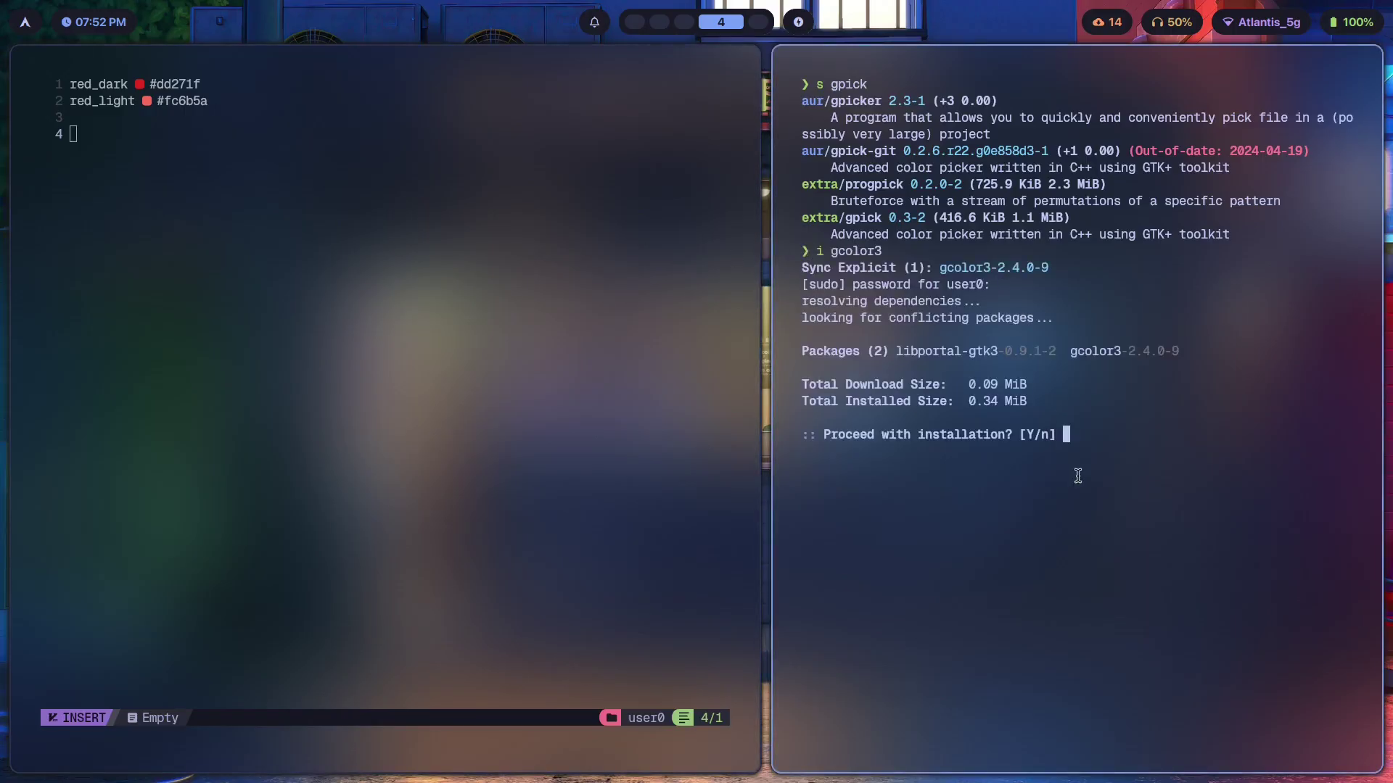
{"action": "key", "text": "Return"}
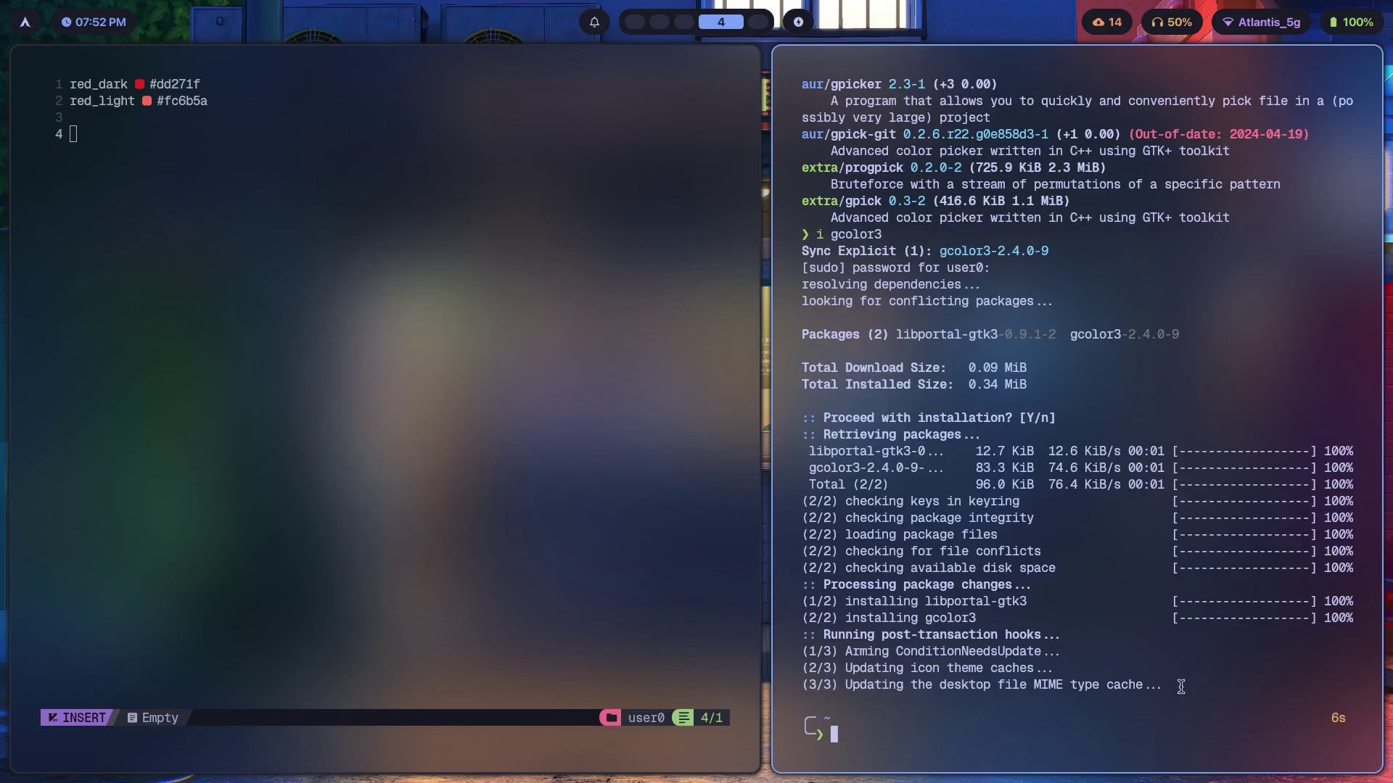
Step: Close the terminal and launch the gcolor3 colour picker beside the note
{"action": "left_click_drag", "start_coordinate": [1181, 687], "coordinate": [891, 303]}
{"action": "left_click", "coordinate": [987, 438]}
{"action": "key", "text": "super+q"}
{"action": "key", "text": "super+d"}
{"action": "type", "text": "gcol"}
{"action": "key", "text": "Return"}
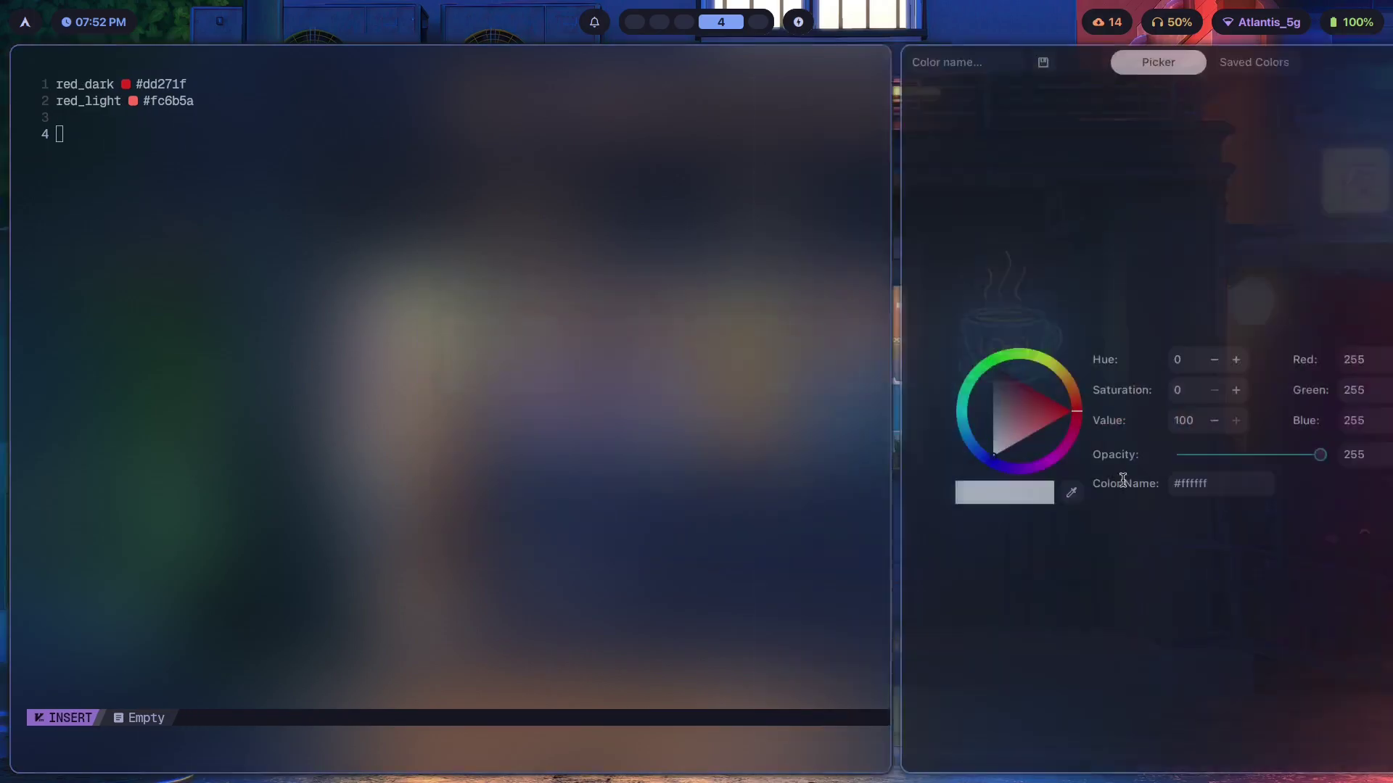
Step: Look up the lighter red in the palette image and set the gcolor3 colour name to #fb4934
{"action": "left_click_drag", "start_coordinate": [885, 421], "coordinate": [884, 421]}
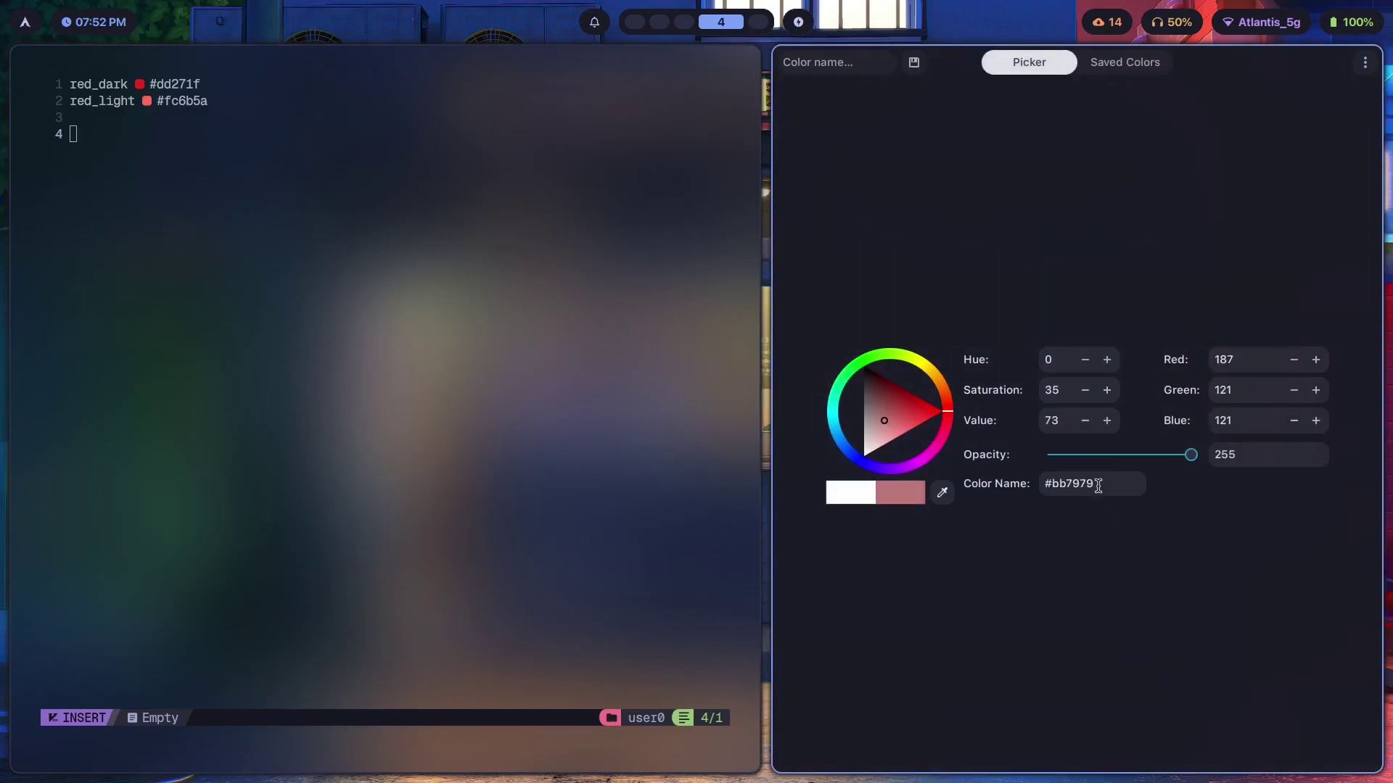
{"action": "key", "text": "super+1"}
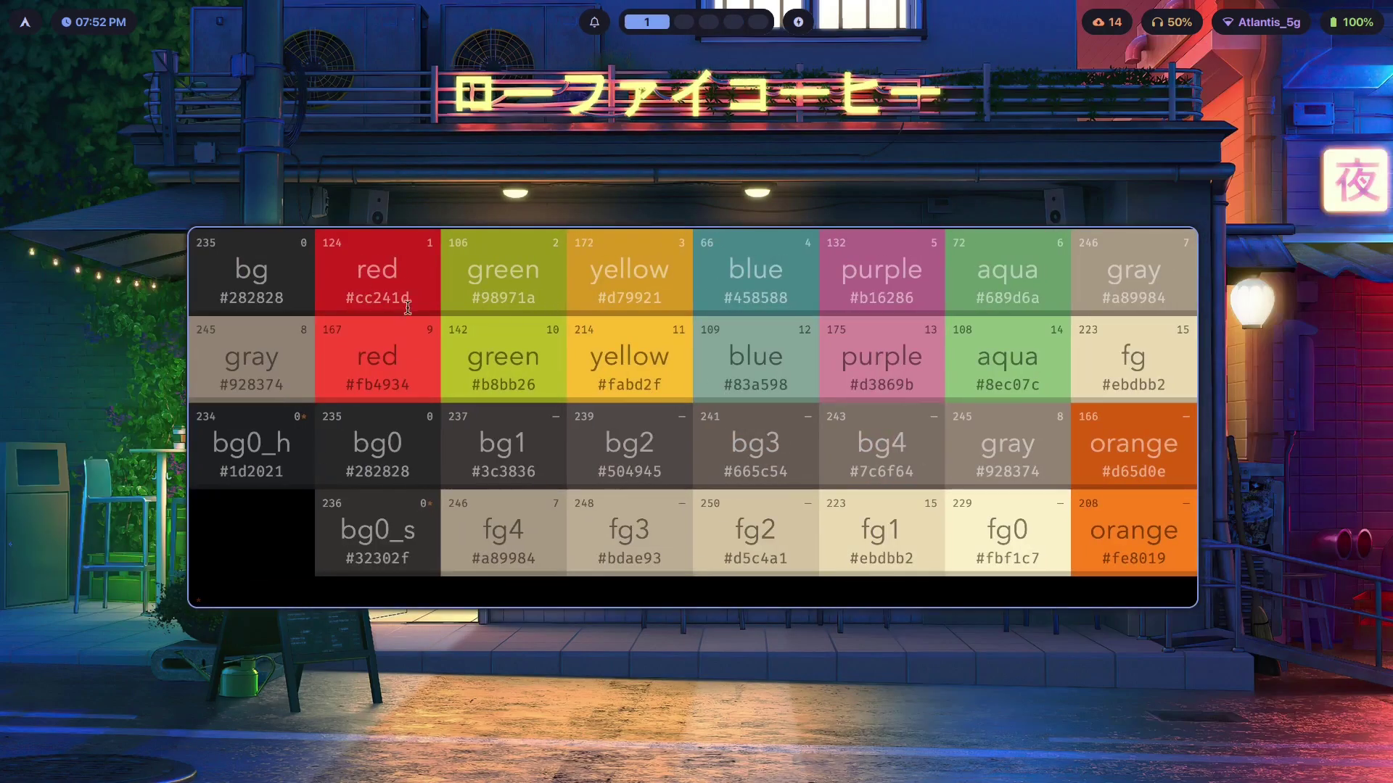
{"action": "key", "text": "super+4"}
{"action": "left_click", "coordinate": [1133, 482]}
{"action": "key", "text": "BackSpace"}
{"action": "key", "text": "BackSpace"}
{"action": "key", "text": "BackSpace"}
{"action": "key", "text": "BackSpace"}
{"action": "key", "text": "BackSpace"}
{"action": "key", "text": "BackSpace"}
{"action": "type", "text": "fb4934"}
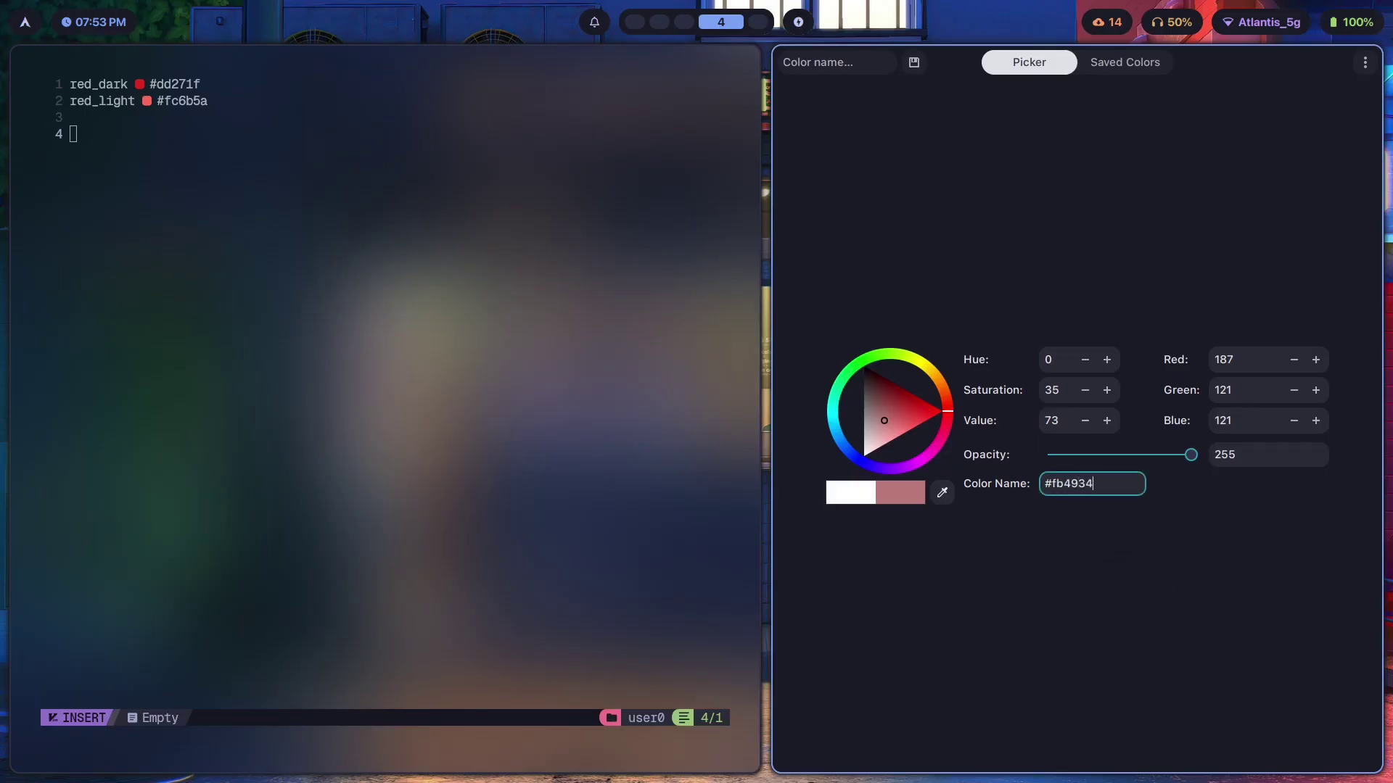
{"action": "key", "text": "Return"}
Step: Float the gcolor3 window over the note and adjust the red to #ec311b in the colour triangle
{"action": "key", "text": "super+v"}
{"action": "left_click_drag", "start_coordinate": [1215, 448], "coordinate": [891, 410]}
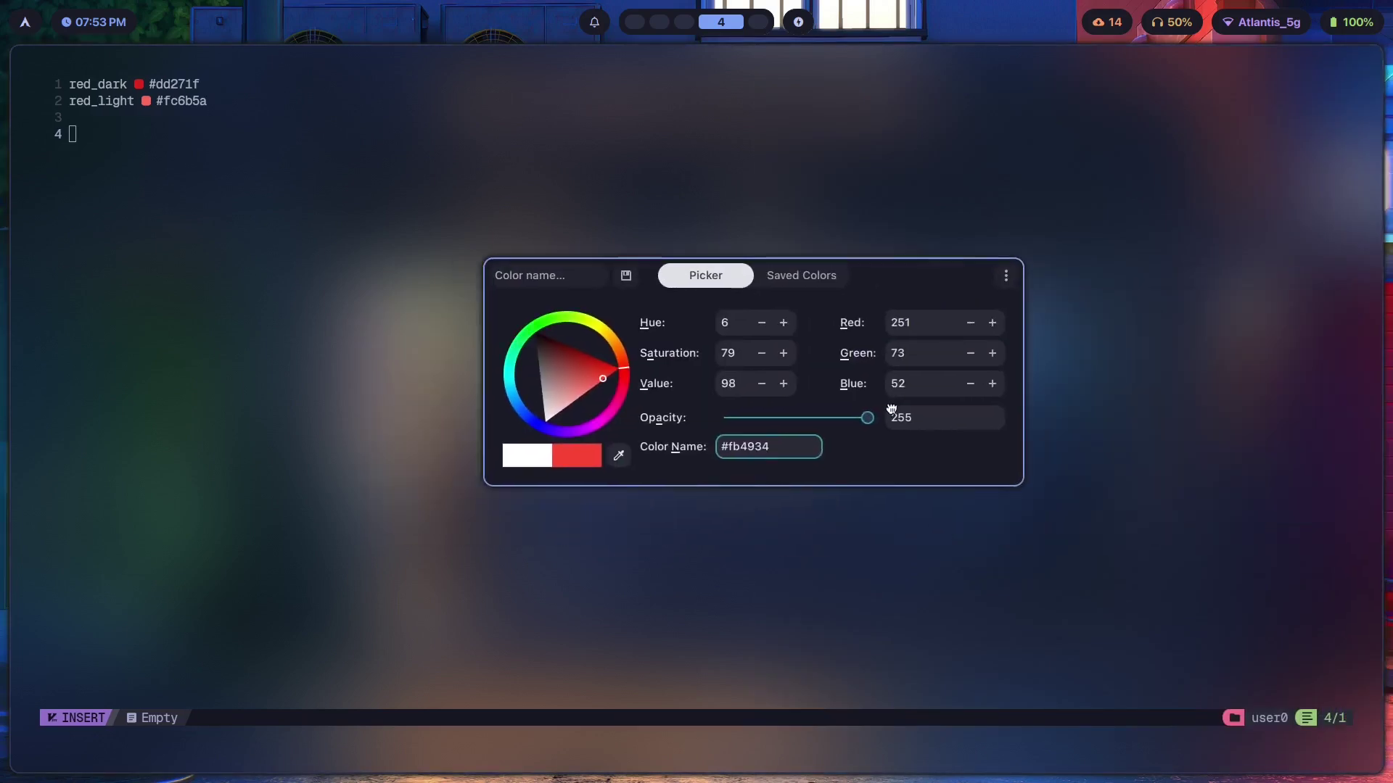
{"action": "left_click_drag", "start_coordinate": [599, 393], "coordinate": [600, 382]}
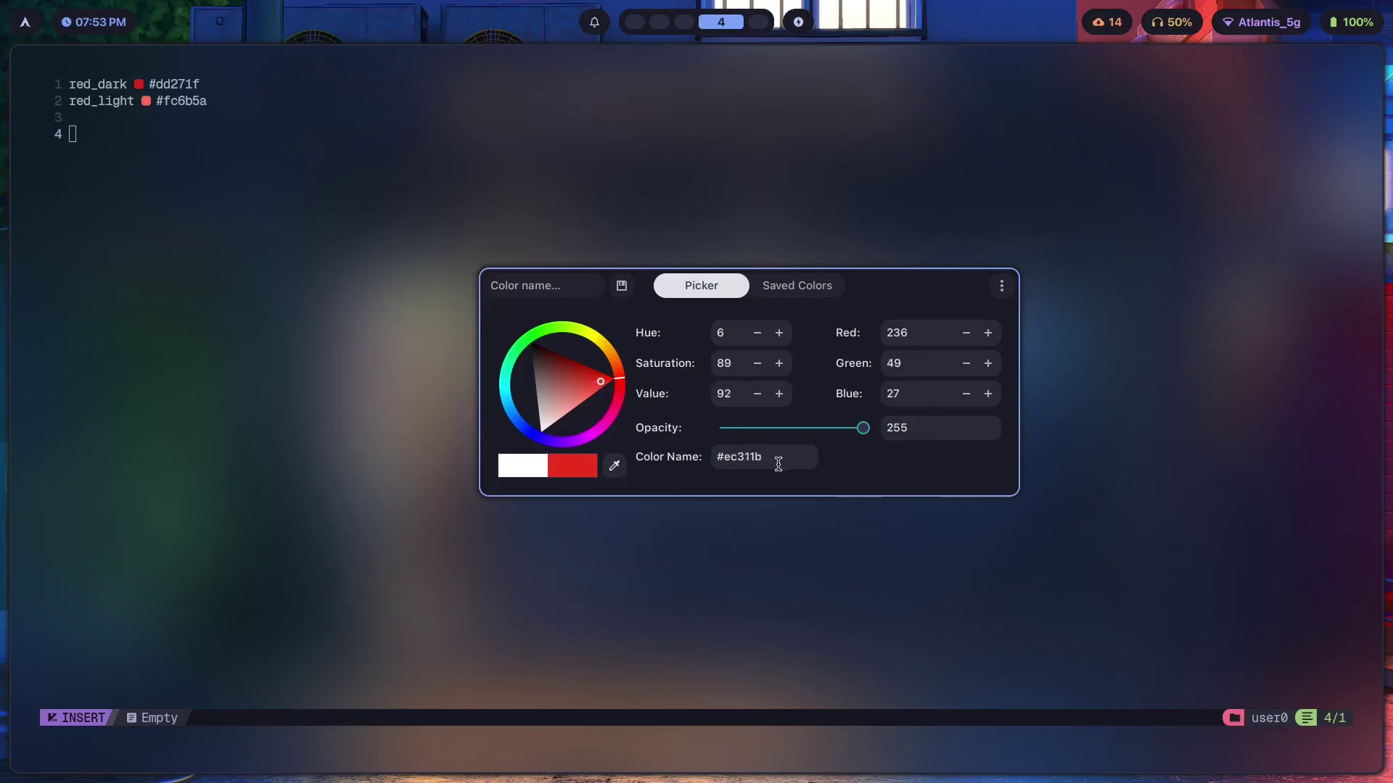
Step: Close gcolor3 and the colour note on workspace 4
{"action": "key", "text": "super+q"}
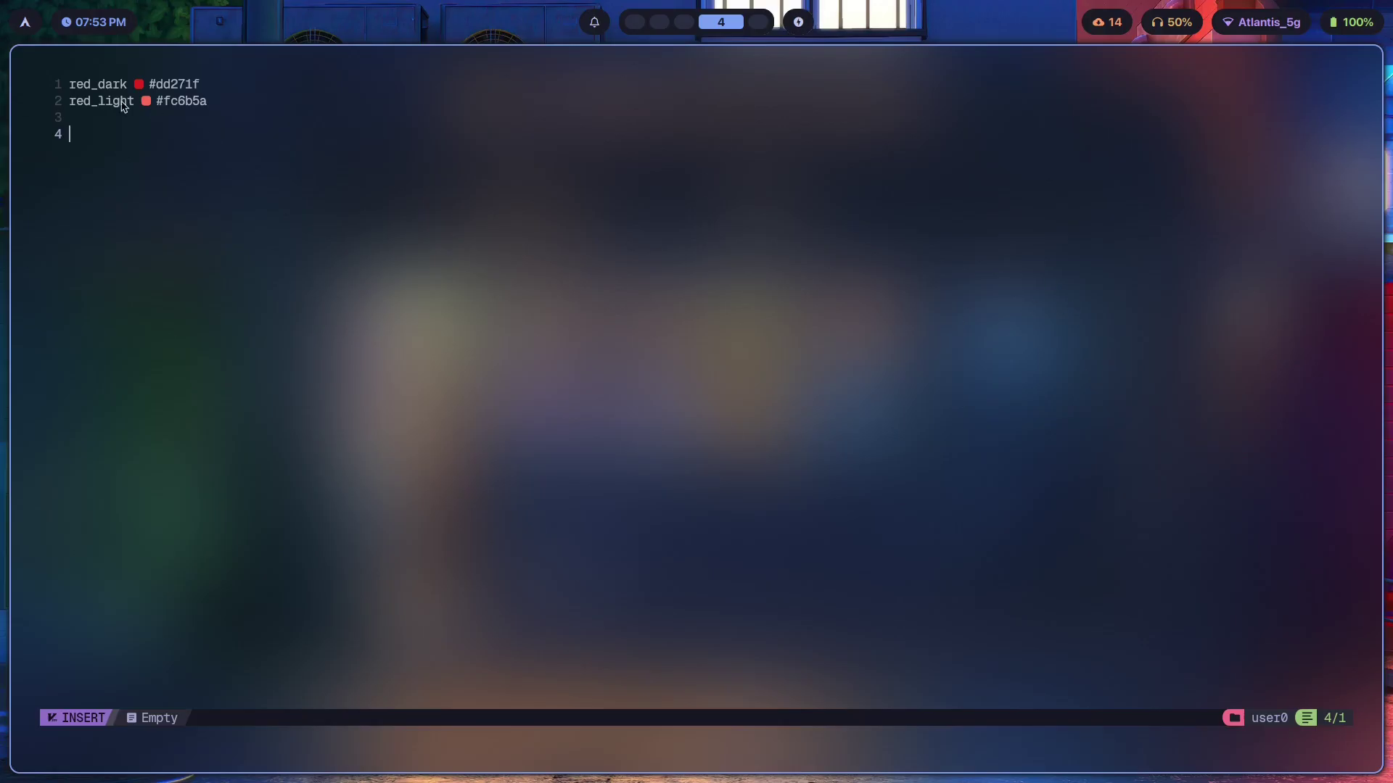
{"action": "key", "text": "super+q"}
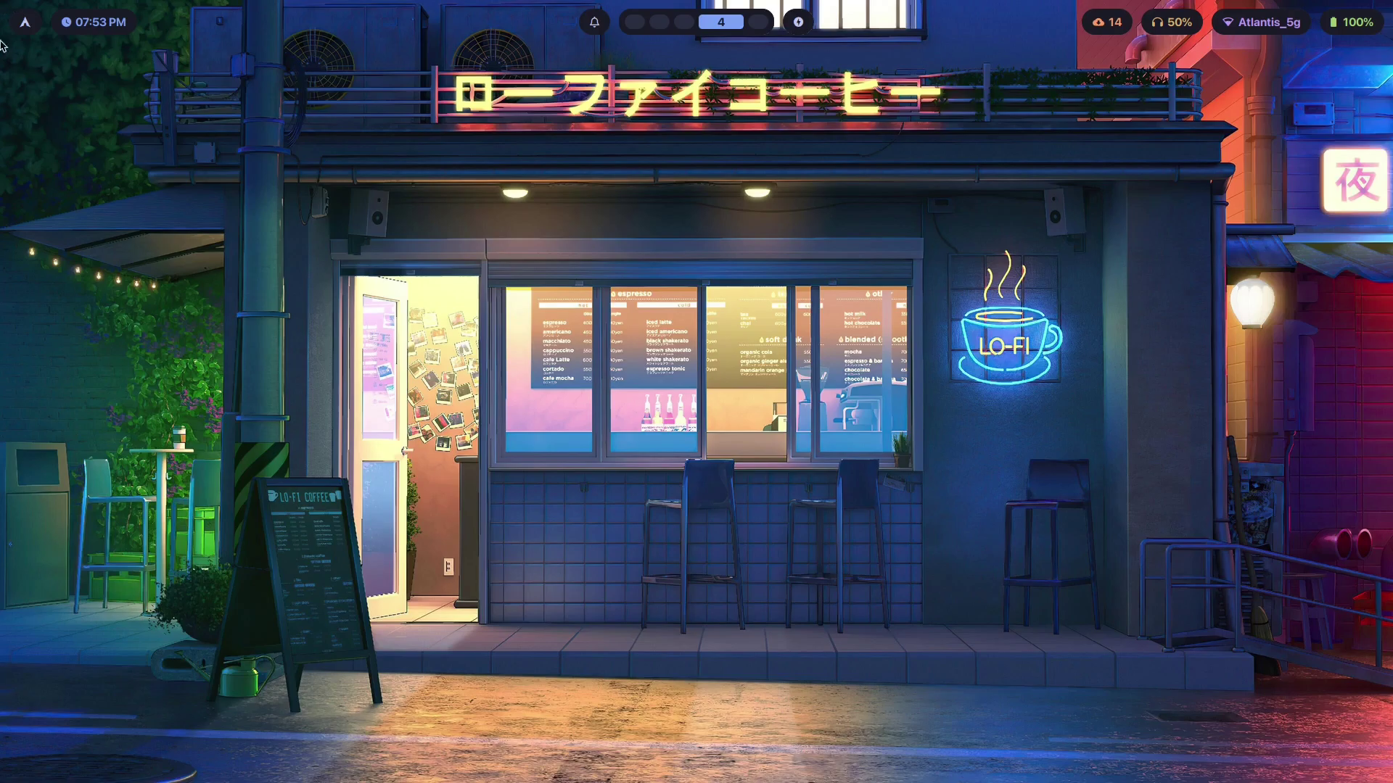
{"action": "key", "text": "super+space"}
{"action": "key", "text": "Escape"}
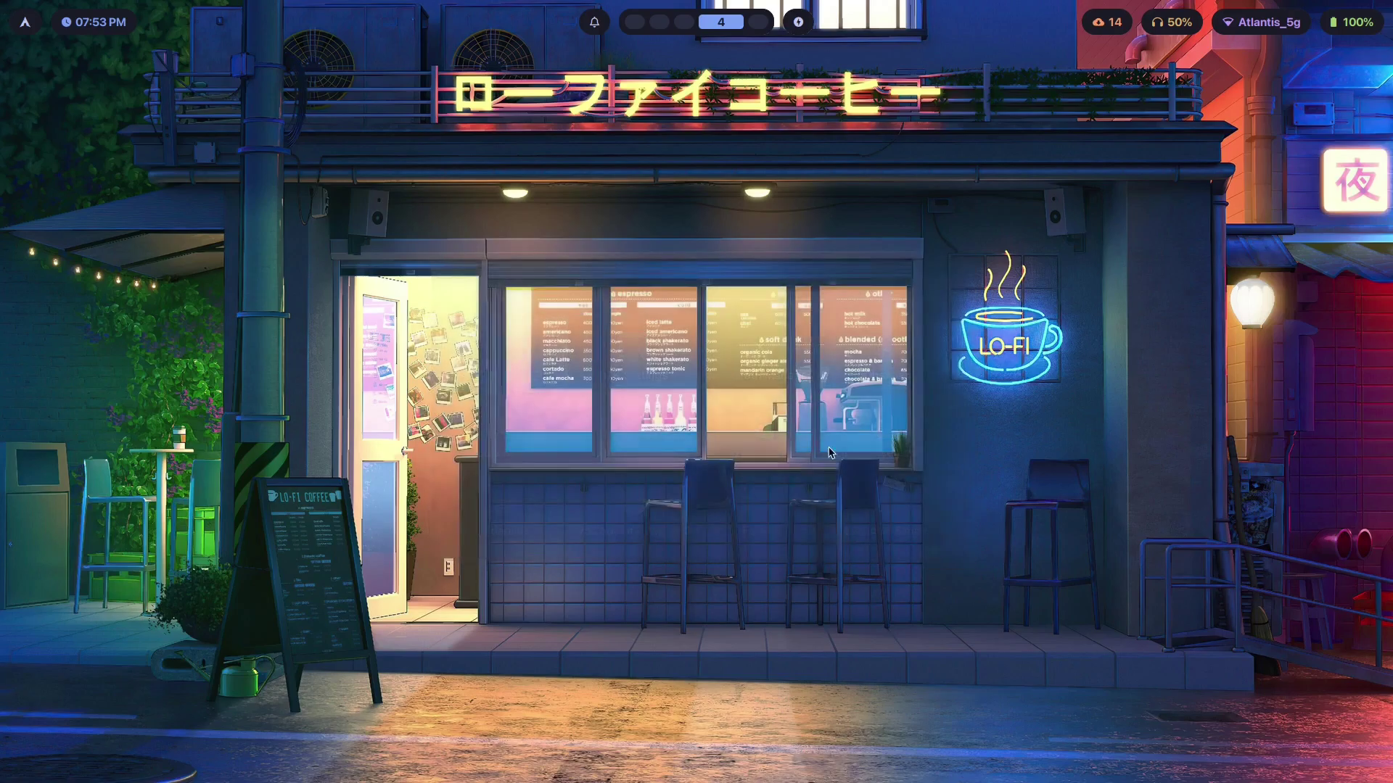
{"action": "key", "text": "super+Return"}
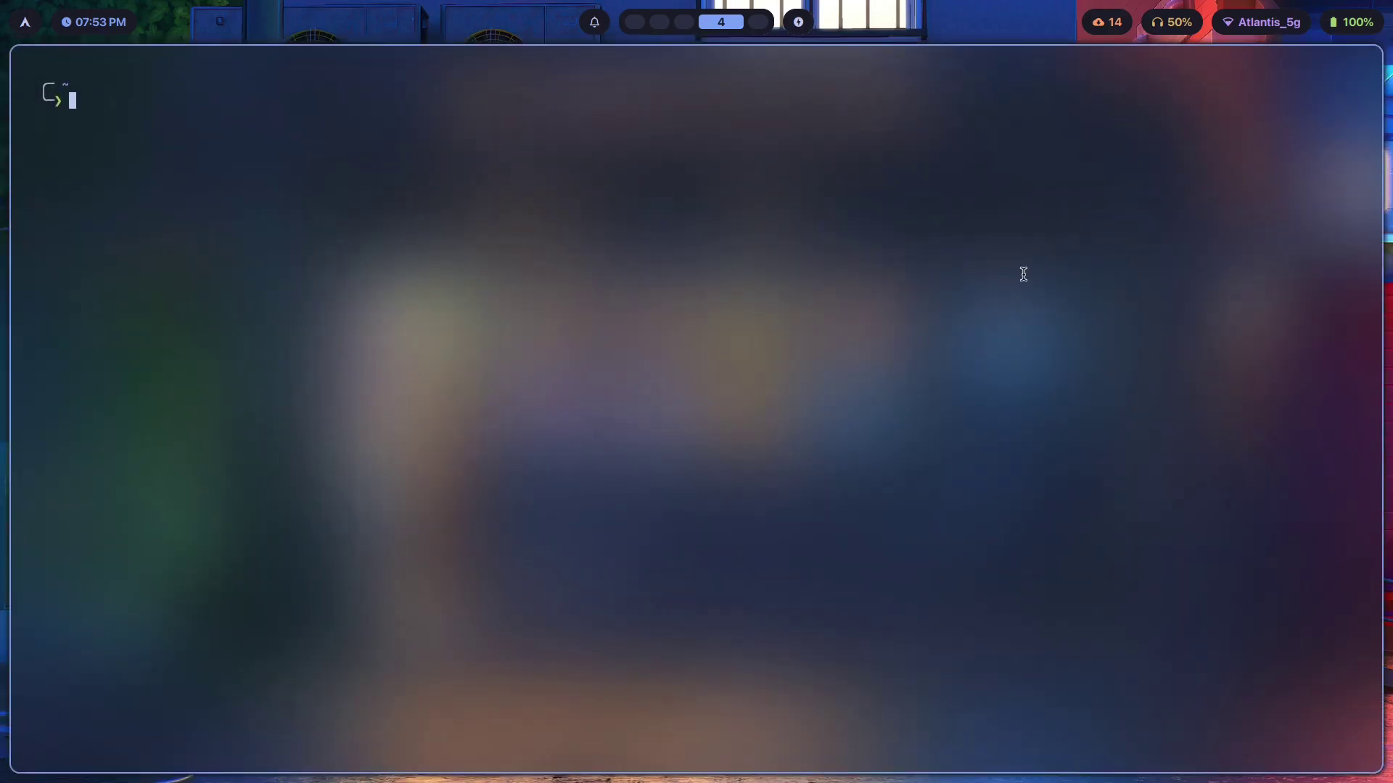
{"action": "key", "text": "super+q"}
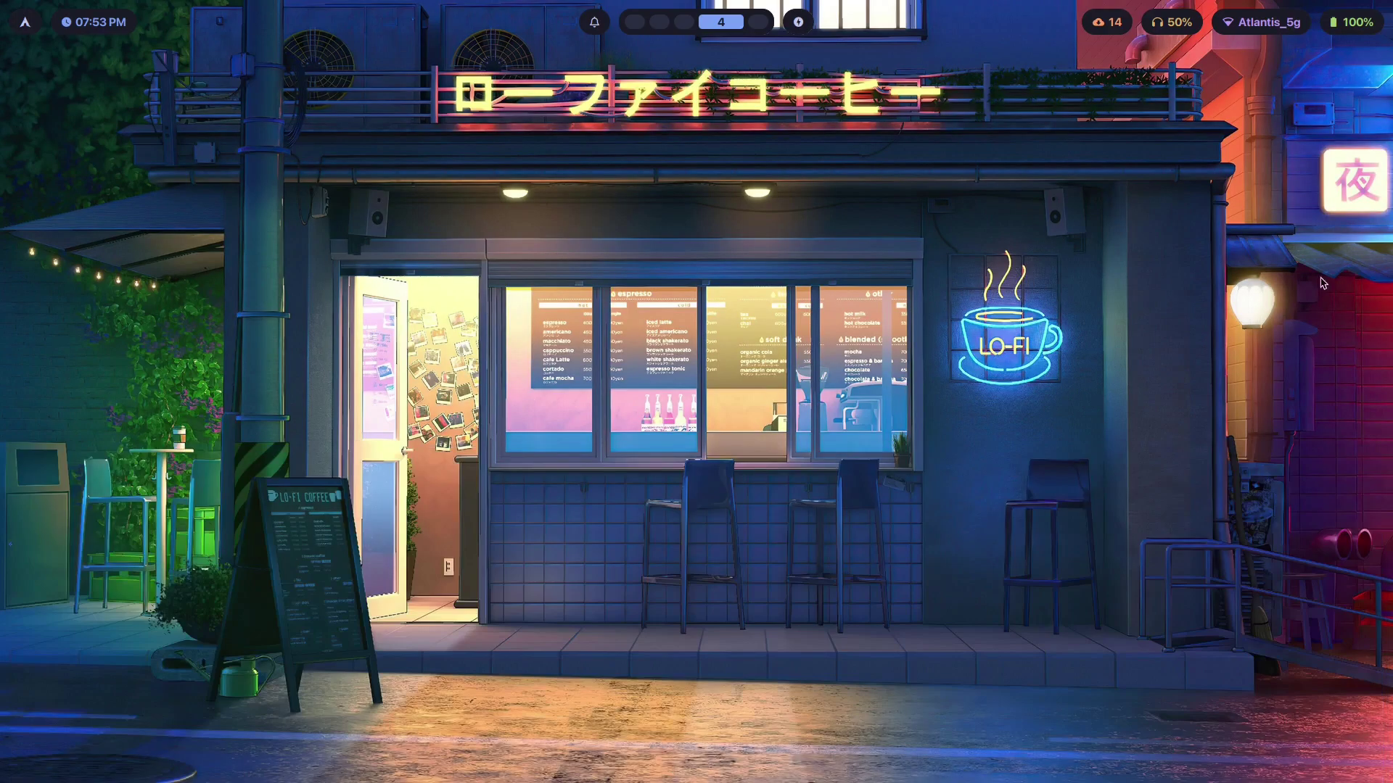
Step: Close the palette image on workspace 1 so that the workspace is empty
{"action": "key", "text": "super+1"}
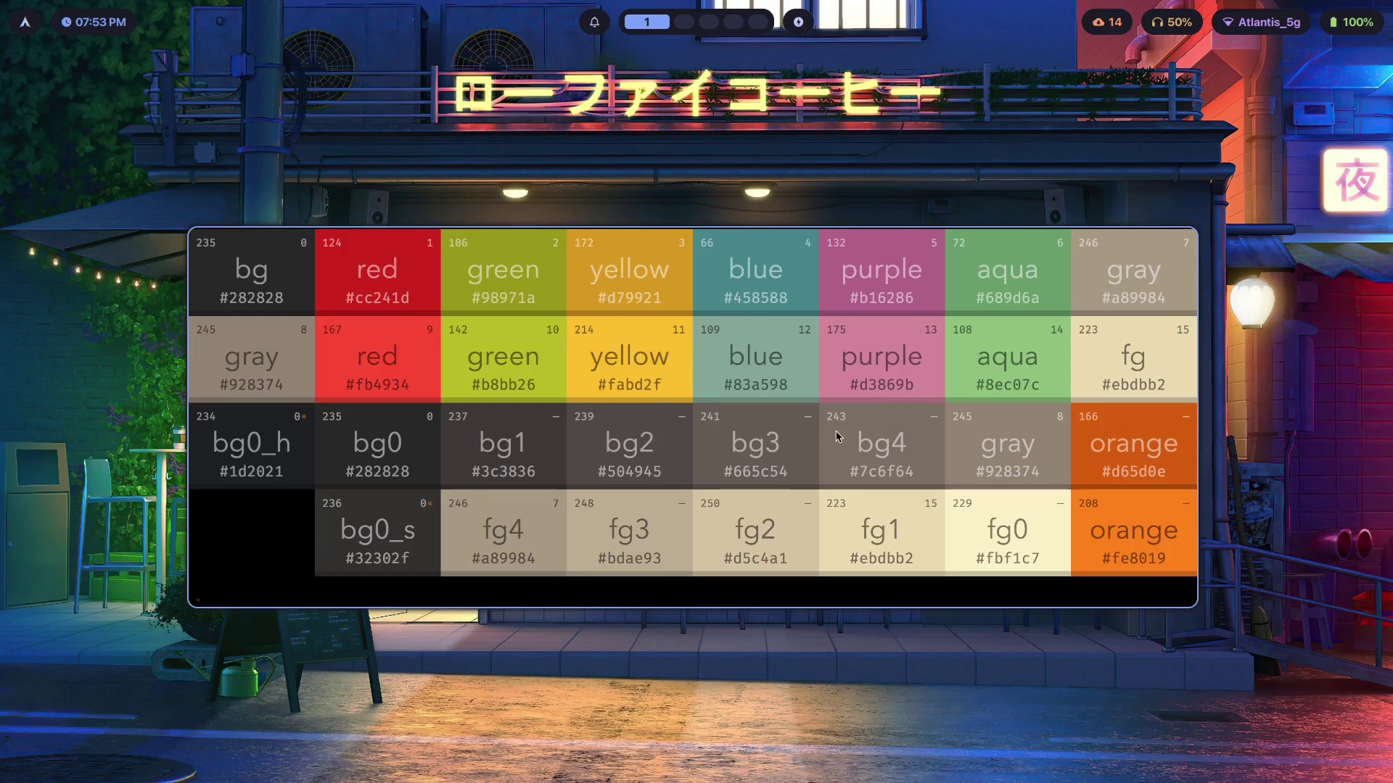
{"action": "key", "text": "super+q"}
{"action": "key", "text": "super+q"}
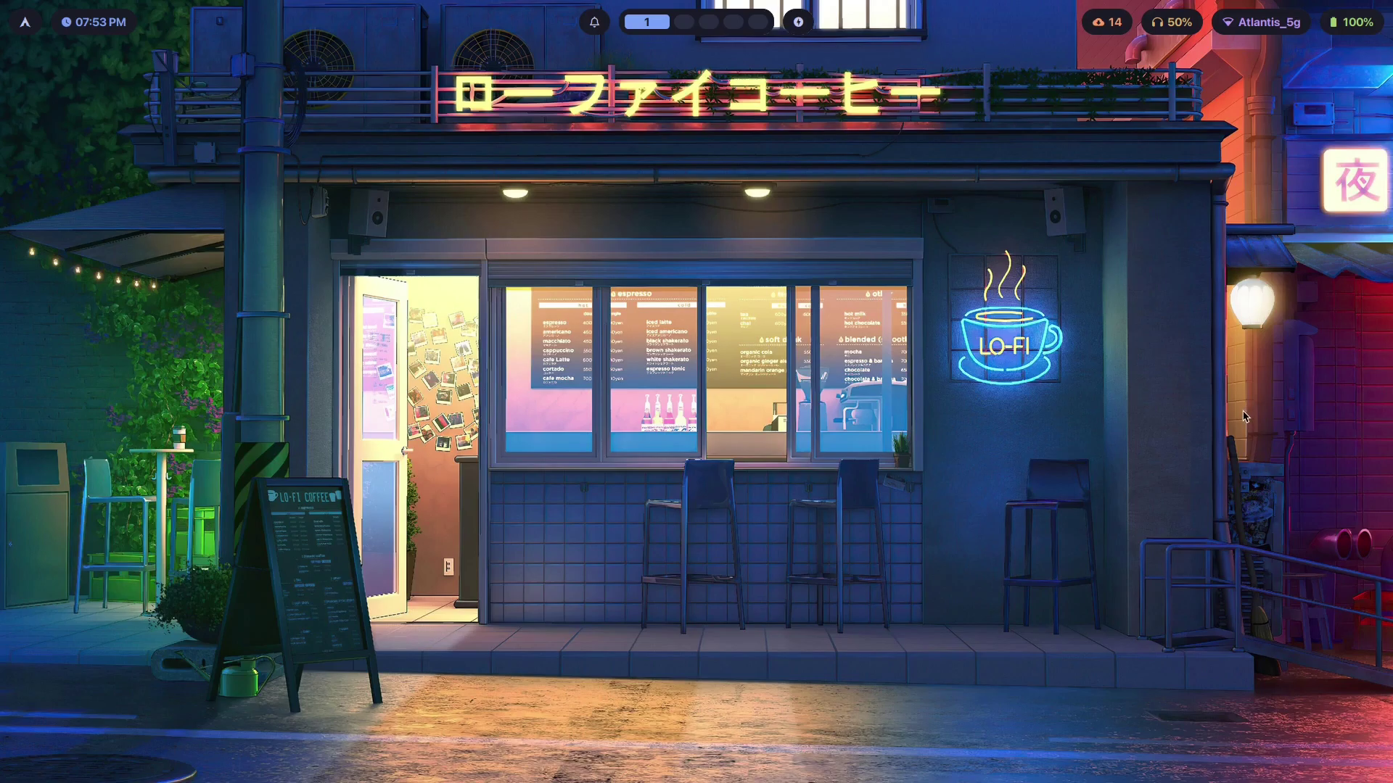
Step: Show the note on workspace 2 with the style and emotion questions
{"action": "key", "text": "super+3"}
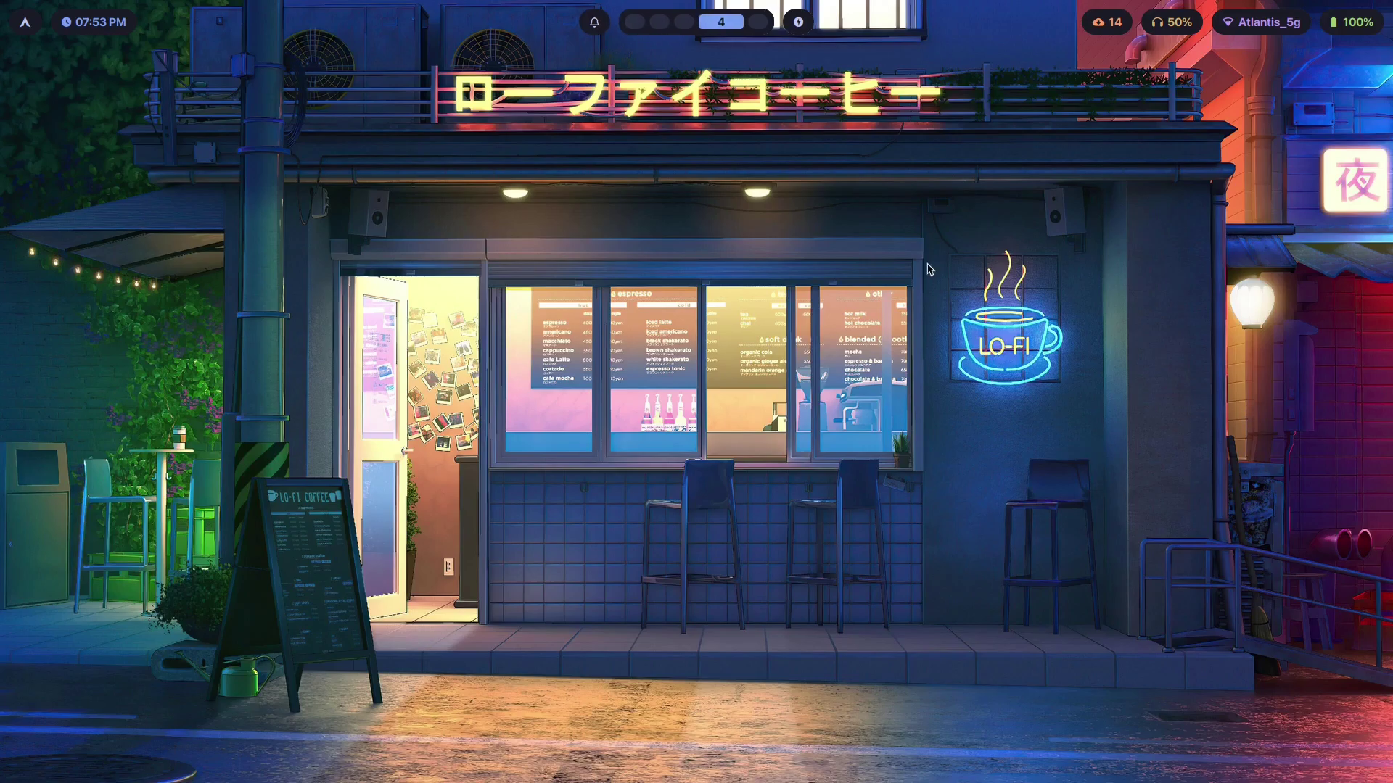
{"action": "key", "text": "super+2"}
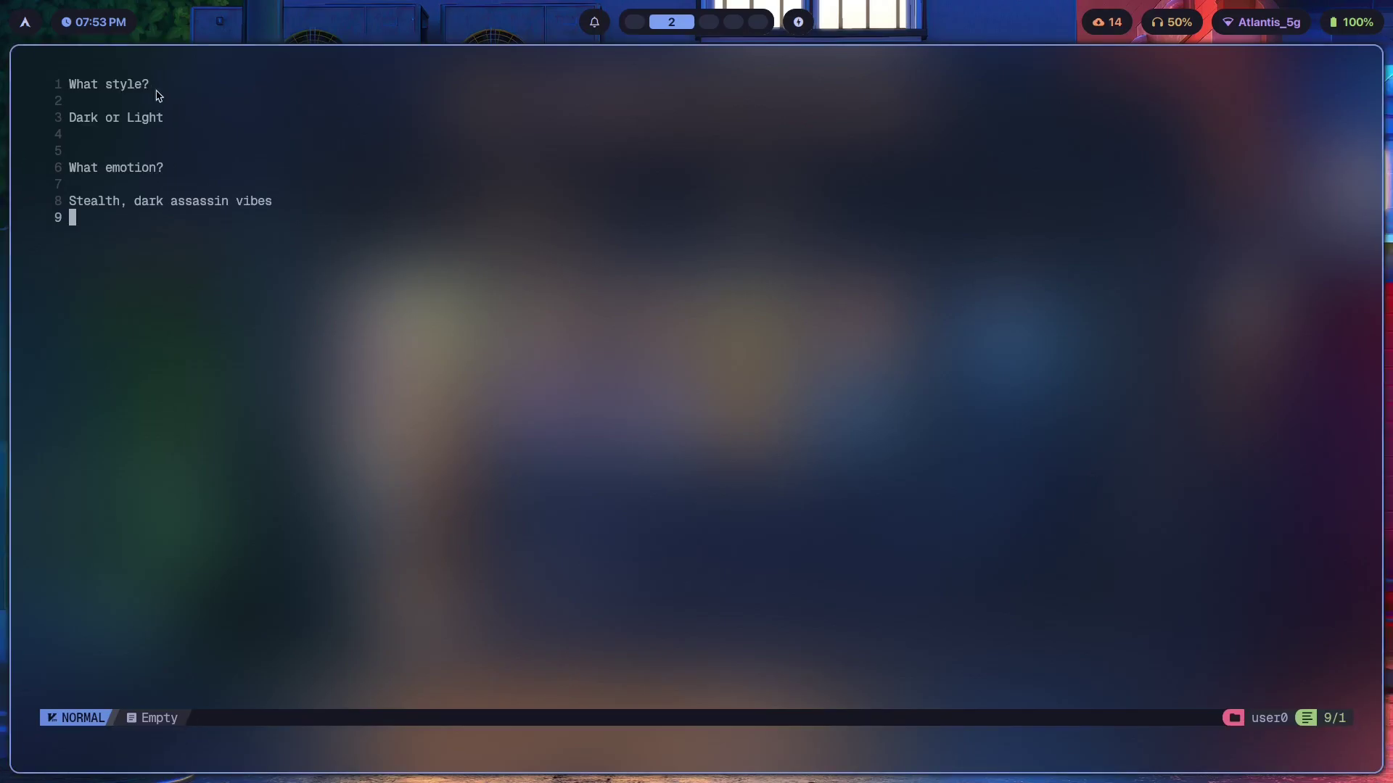
Step: Return to workspace 1 and apply the first theme in the theme selector
{"action": "key", "text": "super+1"}
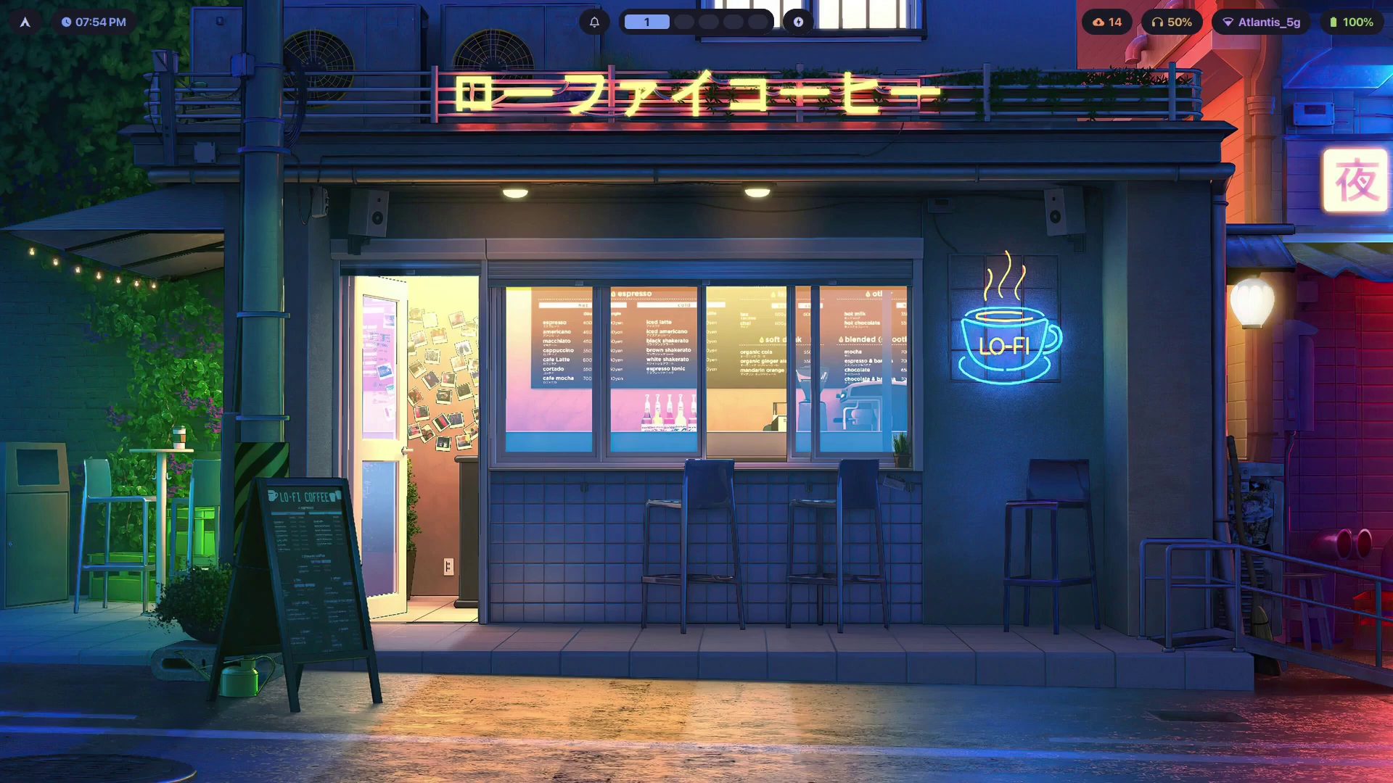
{"action": "key", "text": "super+shift+t"}
{"action": "key", "text": "Down"}
{"action": "key", "text": "Up"}
{"action": "key", "text": "Return"}
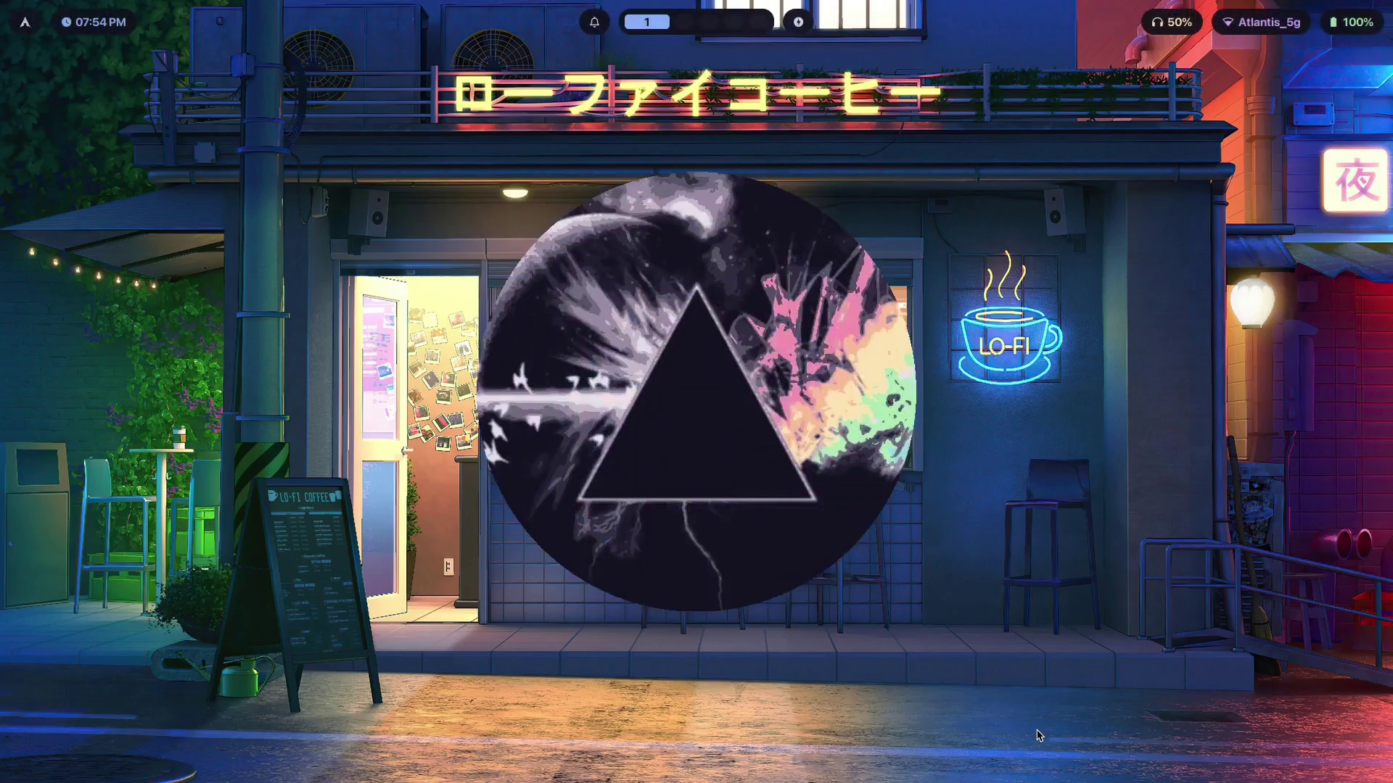
Step: Switch the desktop to the theme two entries below the first one in the theme selector
{"action": "key", "text": "super+shift+t"}
{"action": "key", "text": "Down"}
{"action": "key", "text": "Down"}
{"action": "key", "text": "Return"}
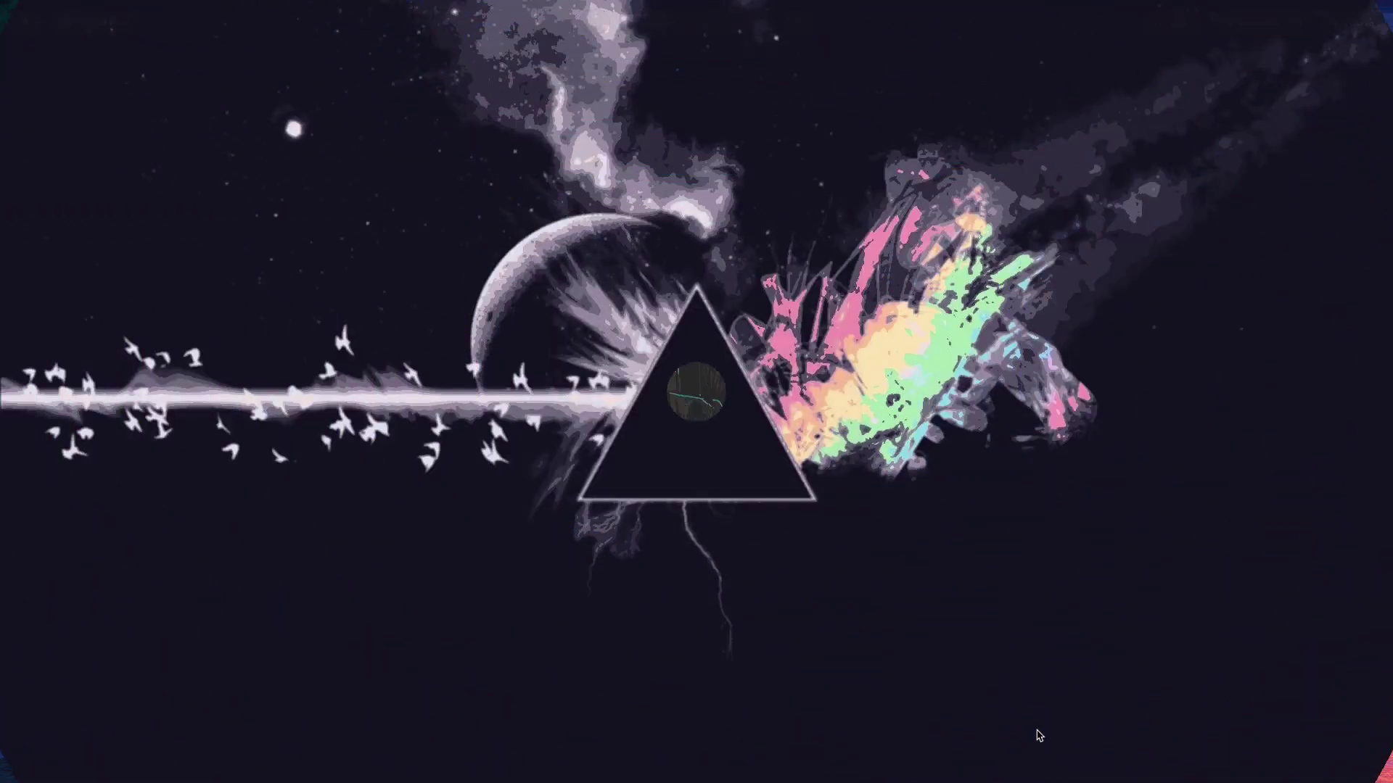